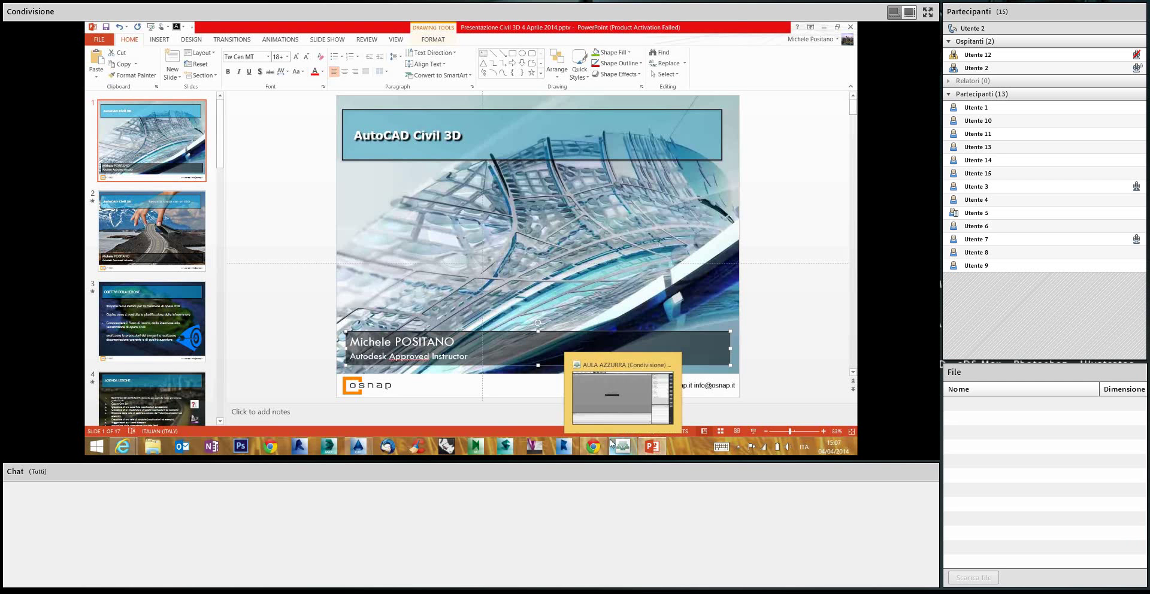
Switch to the screen-sharing meeting window showing the Esperienza Partecipanti slide
{"action": "left_click", "coordinate": [625, 405]}
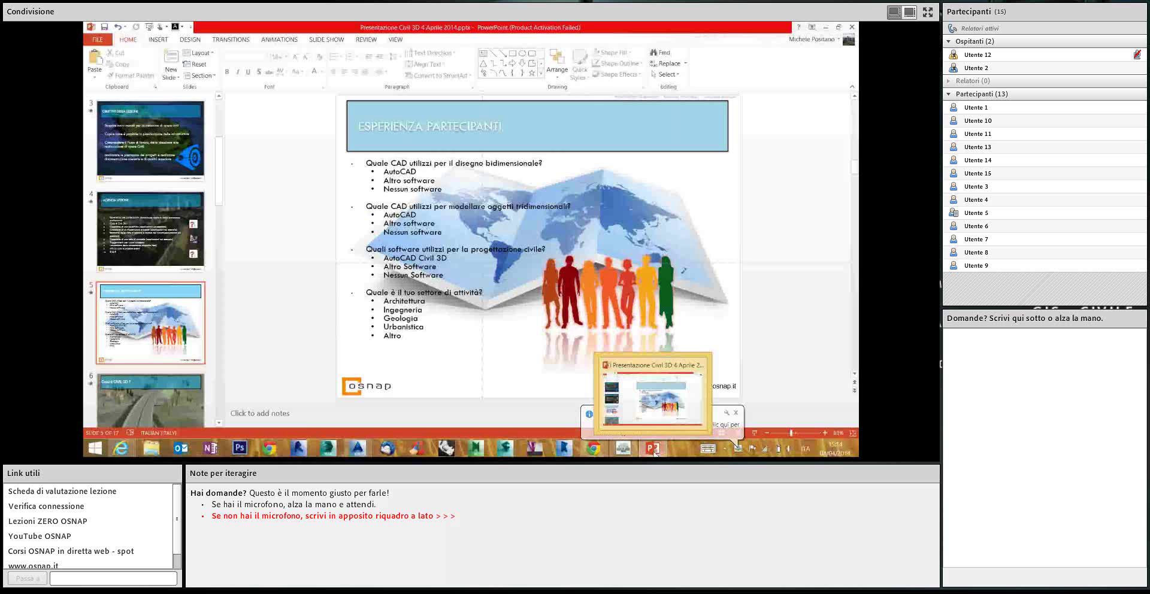
Present the Esperienza Partecipanti slide full-screen and advance to the 'Cosa è CIVIL 3D ?' slide
{"action": "left_click", "coordinate": [655, 451]}
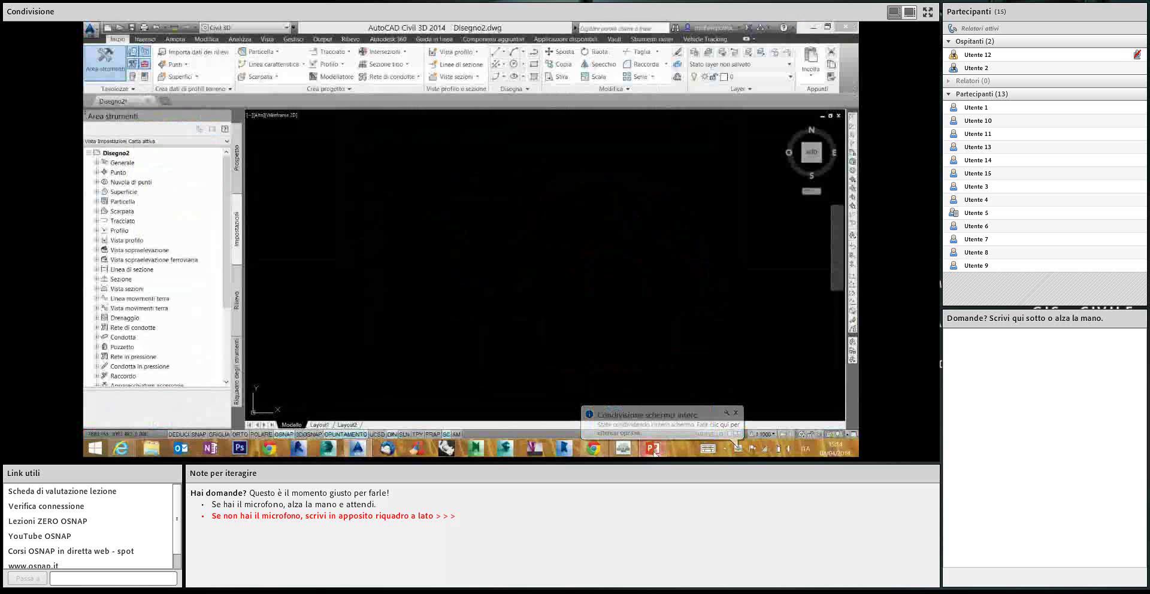
{"action": "left_click", "coordinate": [653, 448]}
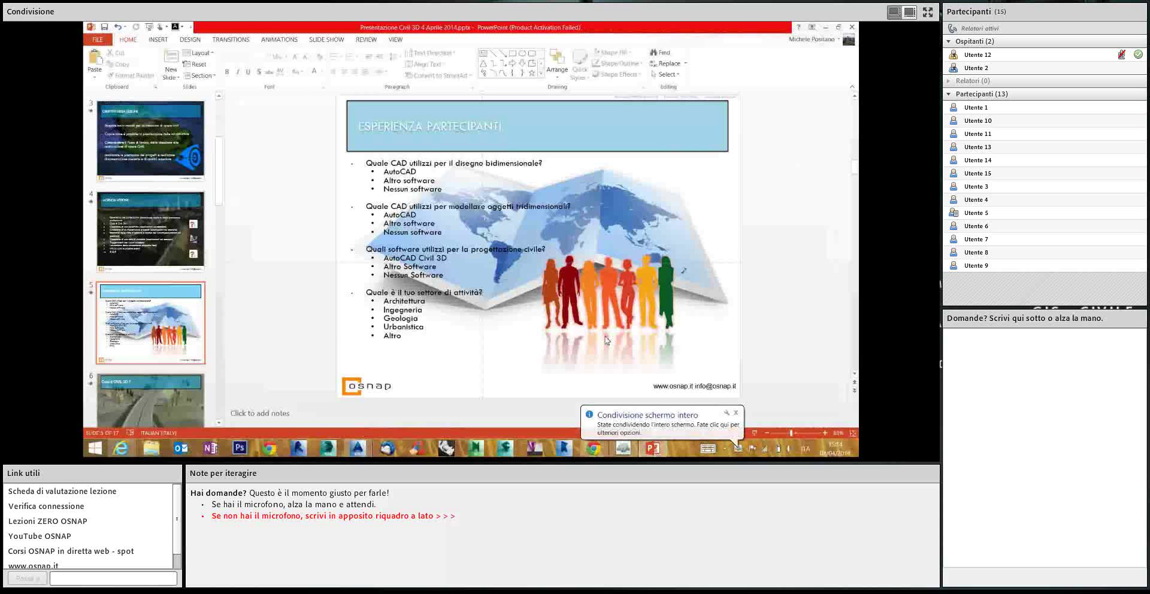
{"action": "left_click", "coordinate": [653, 450]}
{"action": "key", "text": "shift+F5"}
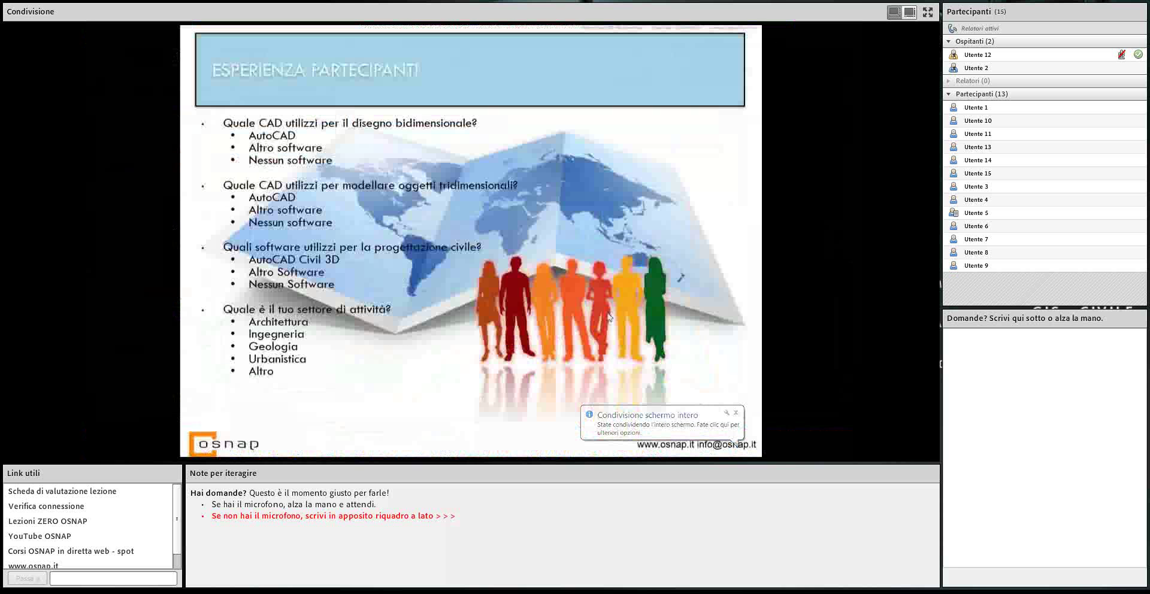
{"action": "left_click", "coordinate": [610, 317]}
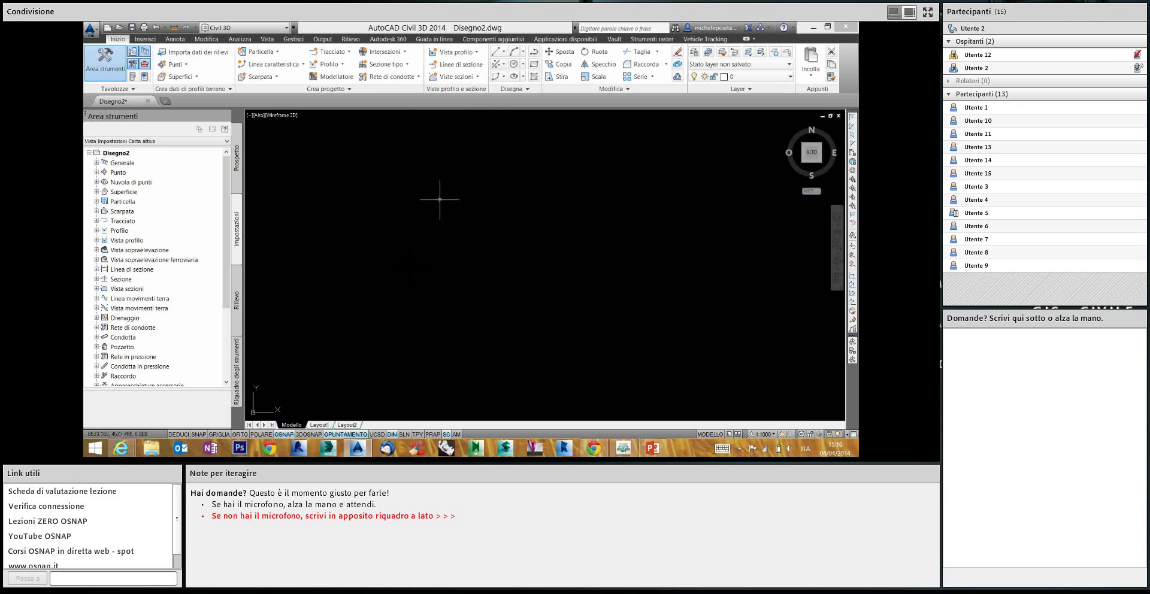
Browse the Civil 3D workspace list without changing it, then bring Adobe Connect forward
{"action": "left_click", "coordinate": [262, 30]}
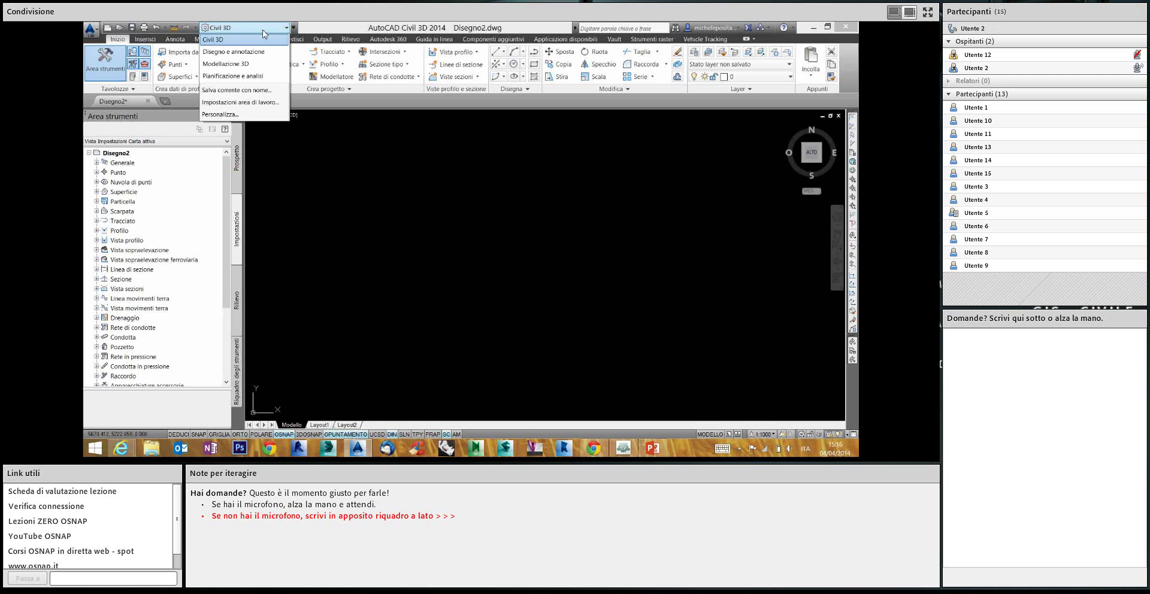
{"action": "left_click", "coordinate": [437, 212]}
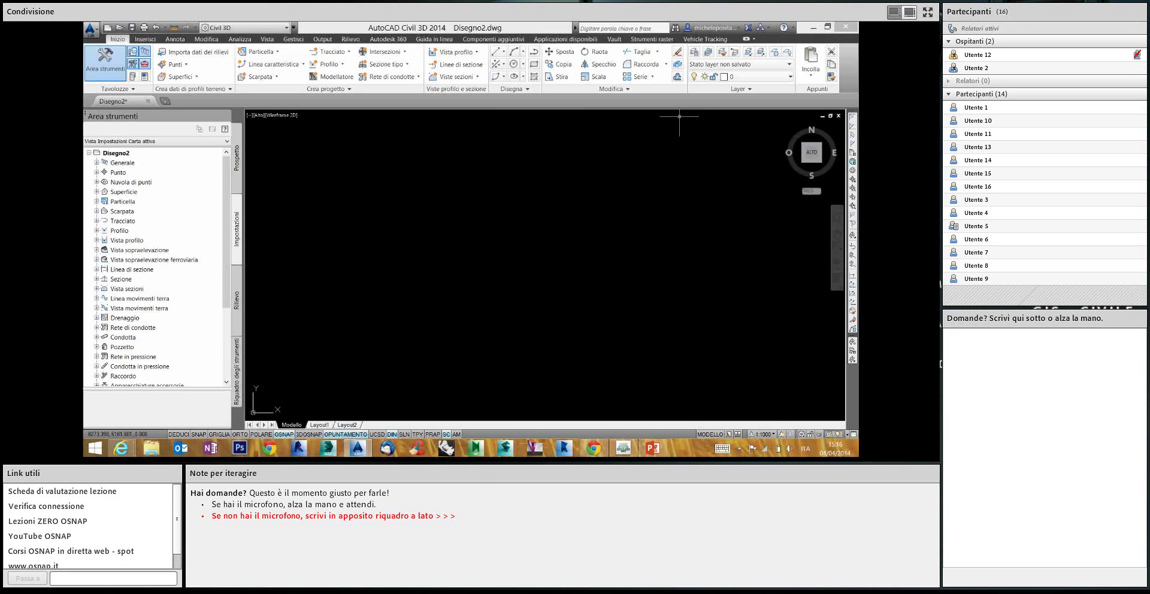
{"action": "left_click", "coordinate": [626, 449]}
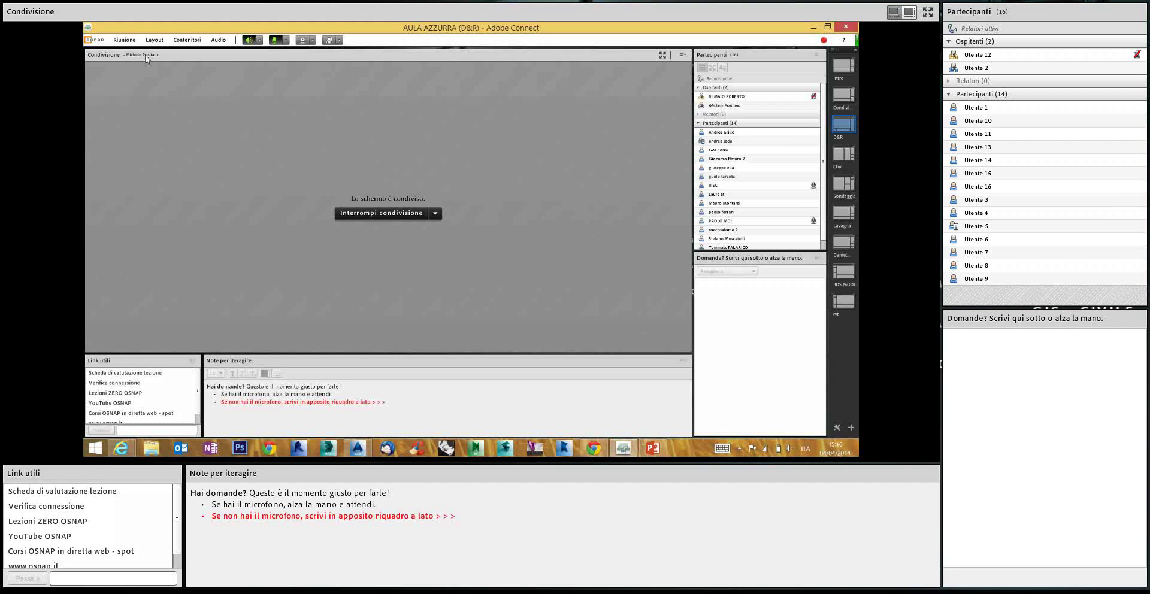
Add the Link Civil 3D web-links pod beside a narrowed notes pod, then switch to Chrome
{"action": "left_click", "coordinate": [186, 40]}
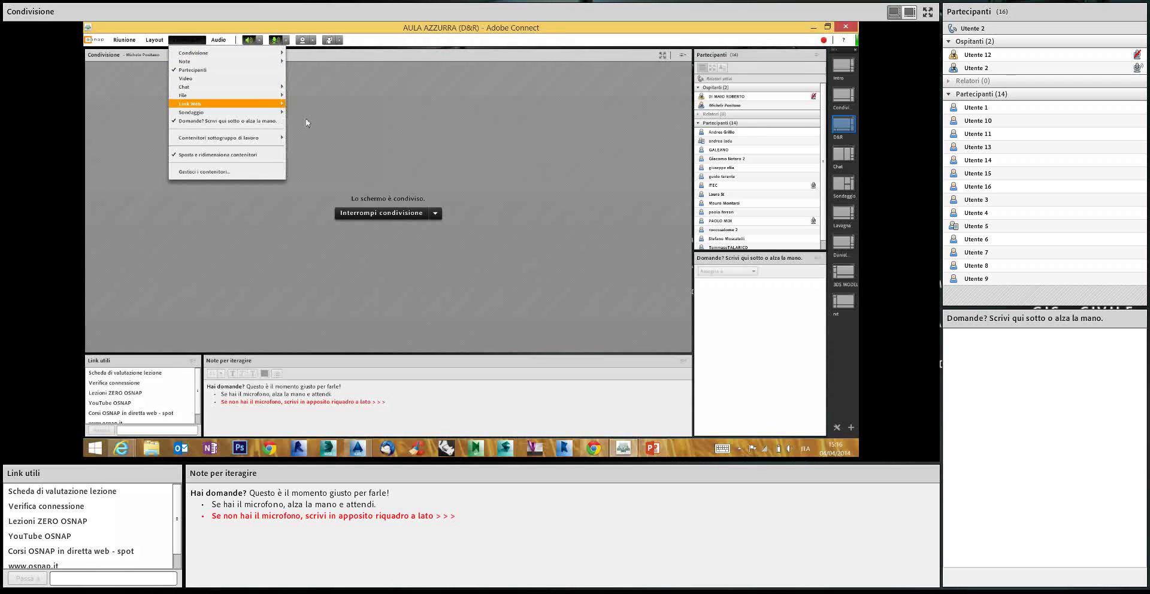
{"action": "mouse_move", "coordinate": [224, 103]}
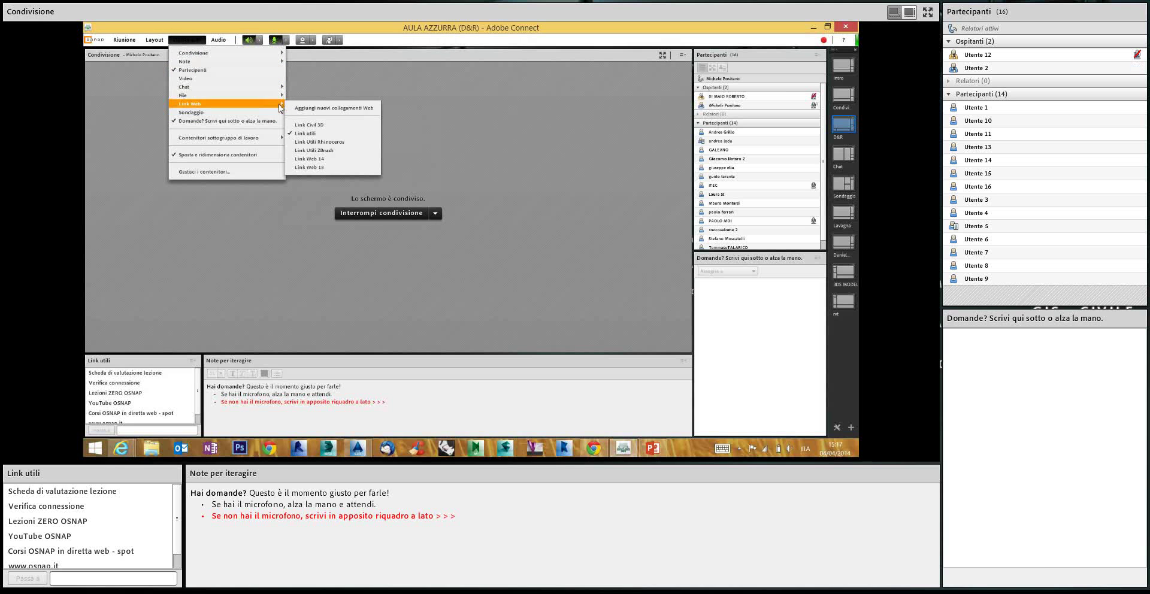
{"action": "left_click", "coordinate": [324, 126]}
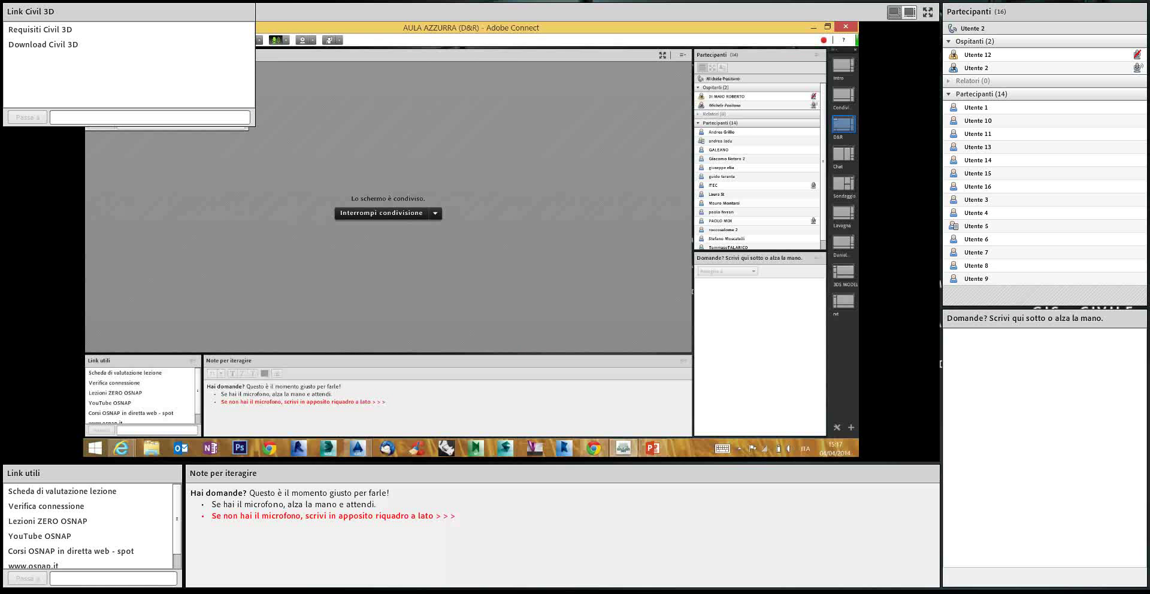
{"action": "left_click_drag", "start_coordinate": [185, 527], "coordinate": [445, 527]}
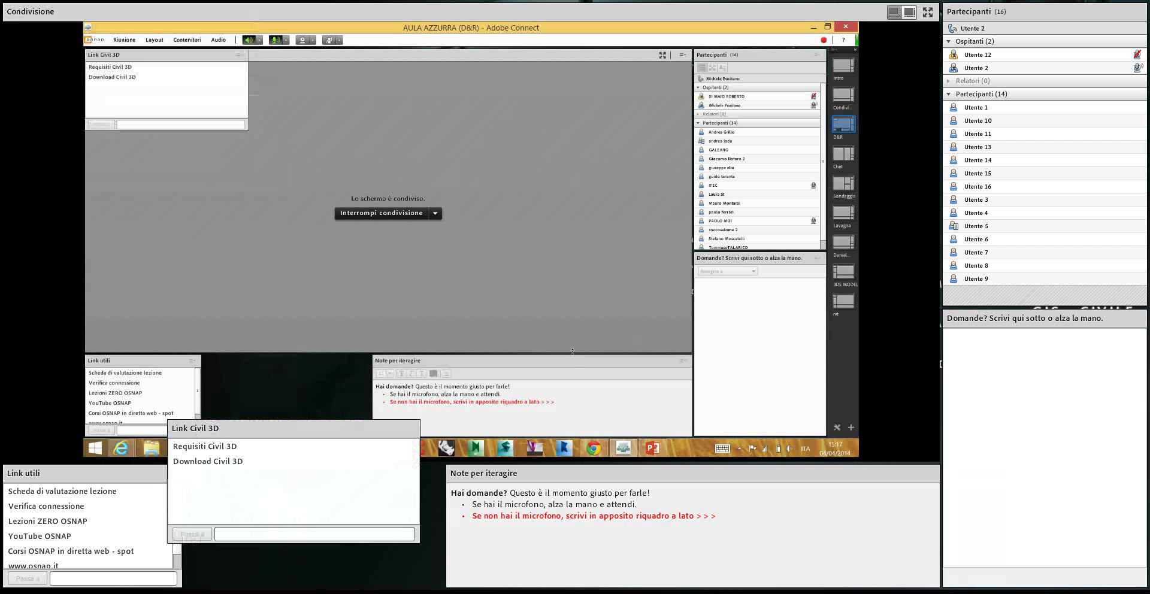
{"action": "left_click", "coordinate": [594, 448]}
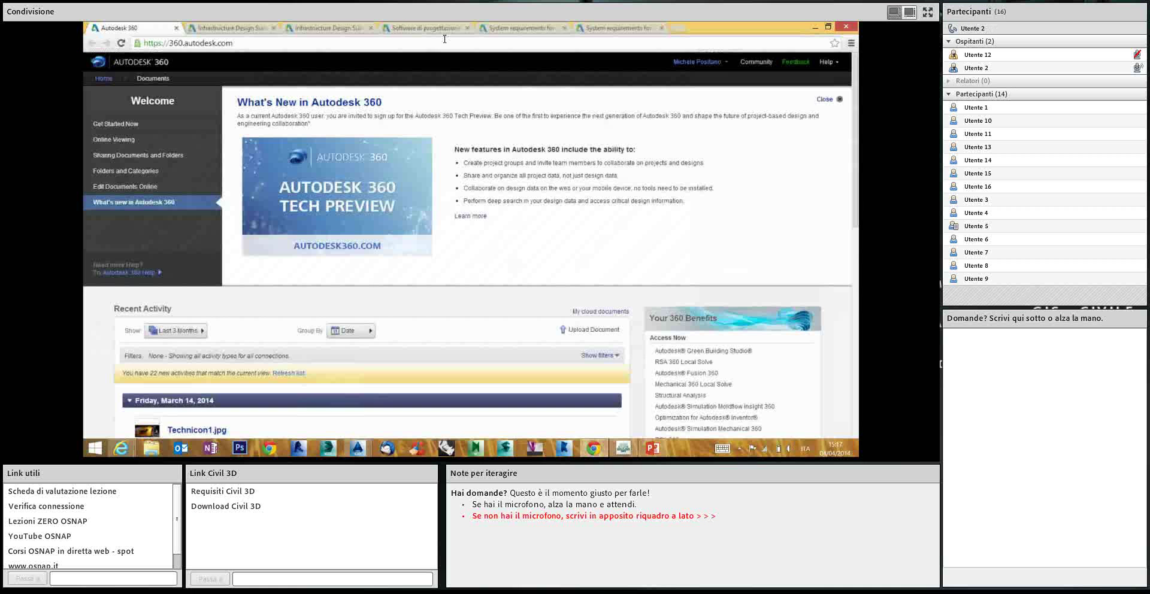
Scroll through the AutoCAD Civil 3D 2015 system requirements table
{"action": "left_click", "coordinate": [611, 30]}
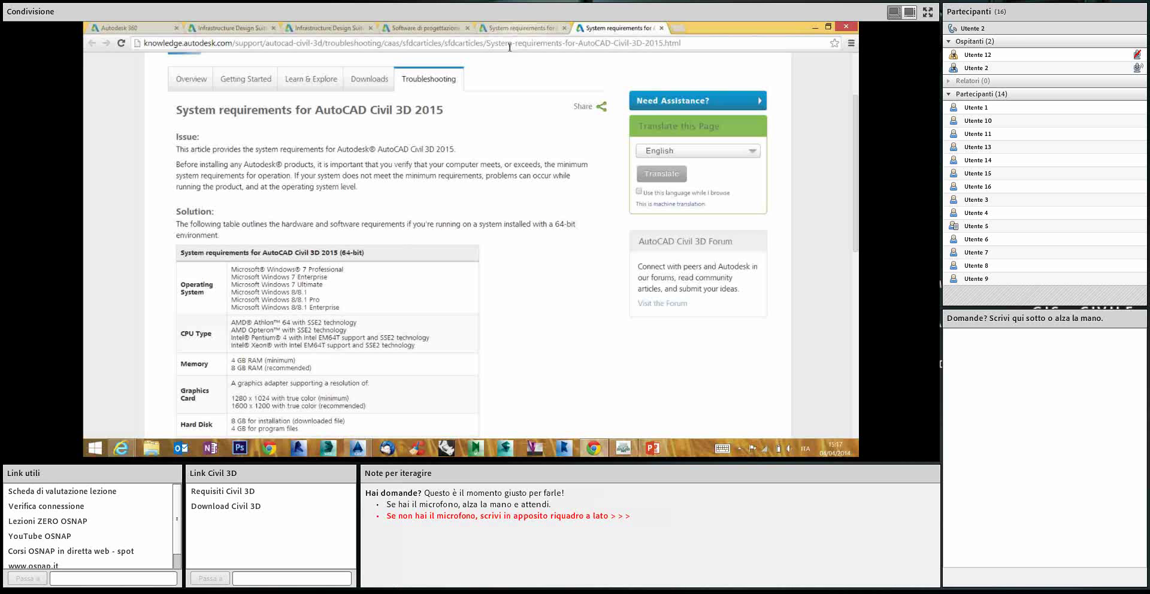
{"action": "scroll", "coordinate": [337, 288], "scroll_direction": "down", "scroll_amount": 1}
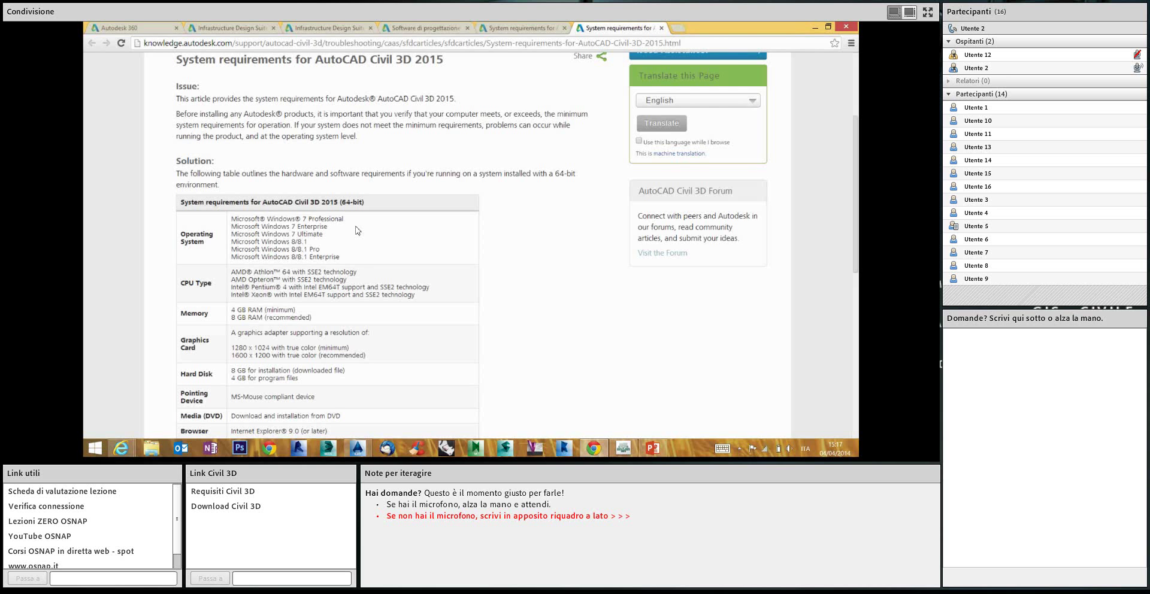
Scroll through the Infrastructure Design Suite overview page
{"action": "left_click", "coordinate": [233, 28]}
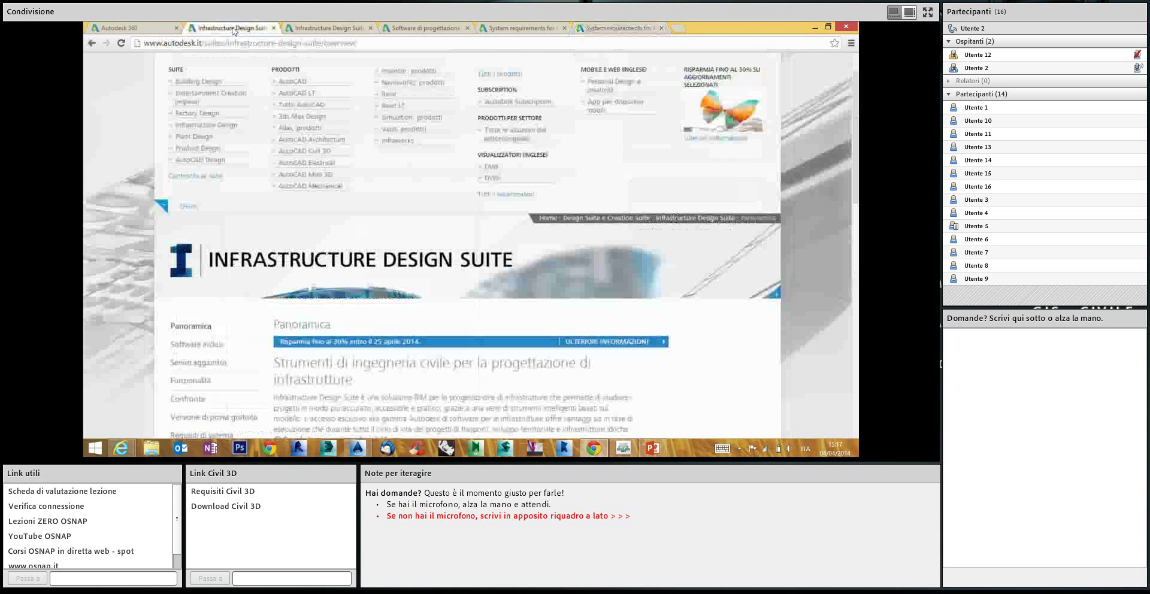
{"action": "scroll", "coordinate": [491, 221], "scroll_direction": "down", "scroll_amount": 2}
{"action": "scroll", "coordinate": [490, 222], "scroll_direction": "down", "scroll_amount": 3}
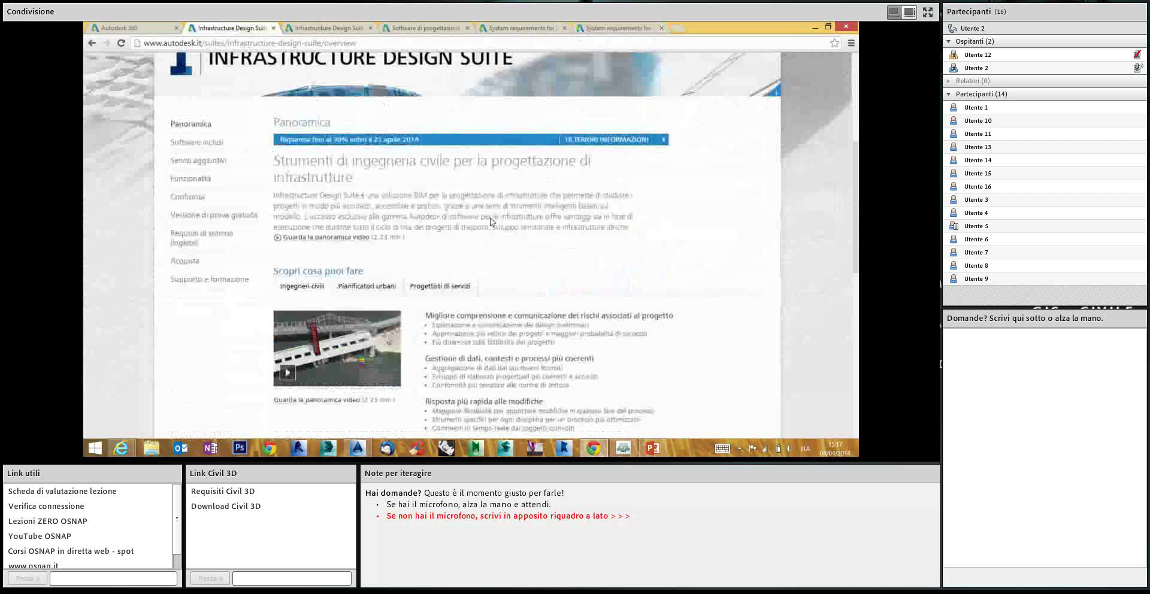
{"action": "scroll", "coordinate": [490, 221], "scroll_direction": "up", "scroll_amount": 1}
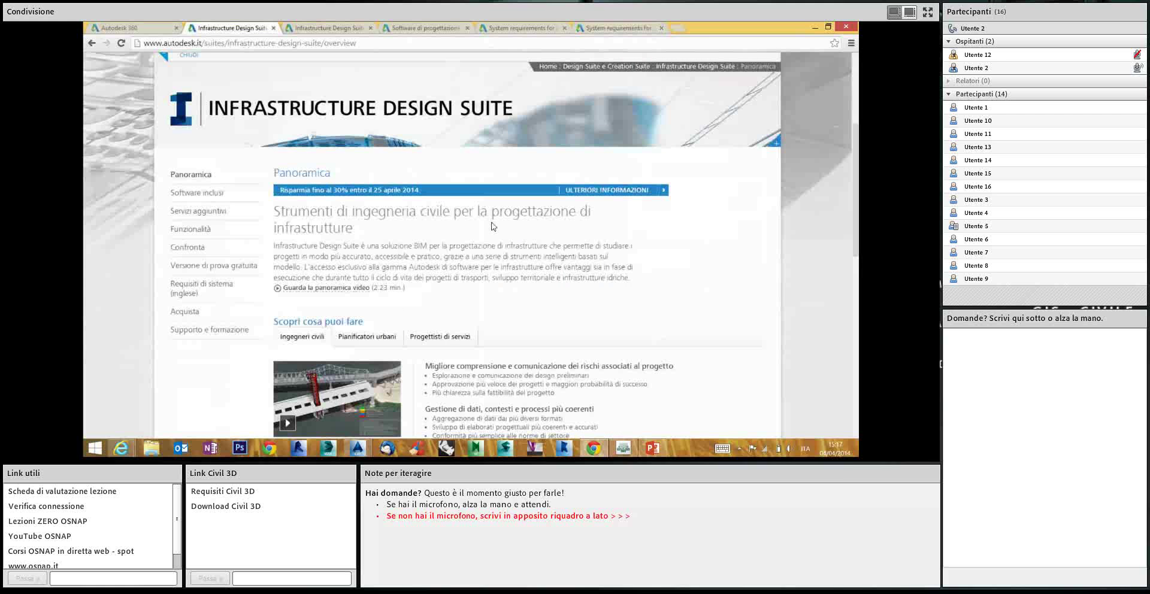
{"action": "scroll", "coordinate": [508, 219], "scroll_direction": "down", "scroll_amount": 2}
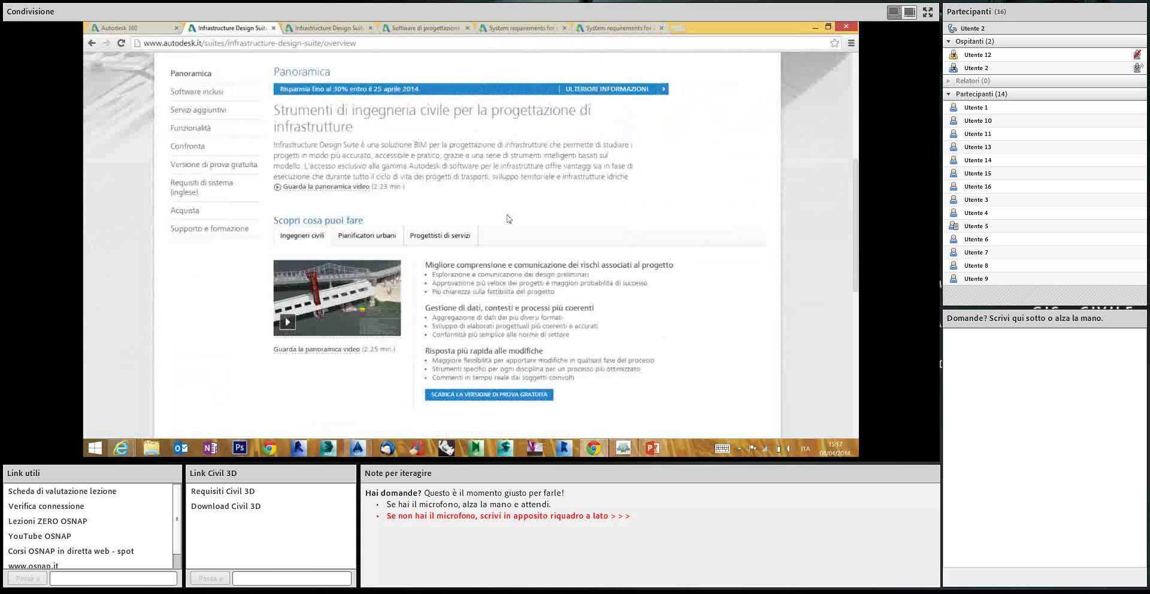
{"action": "scroll", "coordinate": [508, 218], "scroll_direction": "down", "scroll_amount": 1}
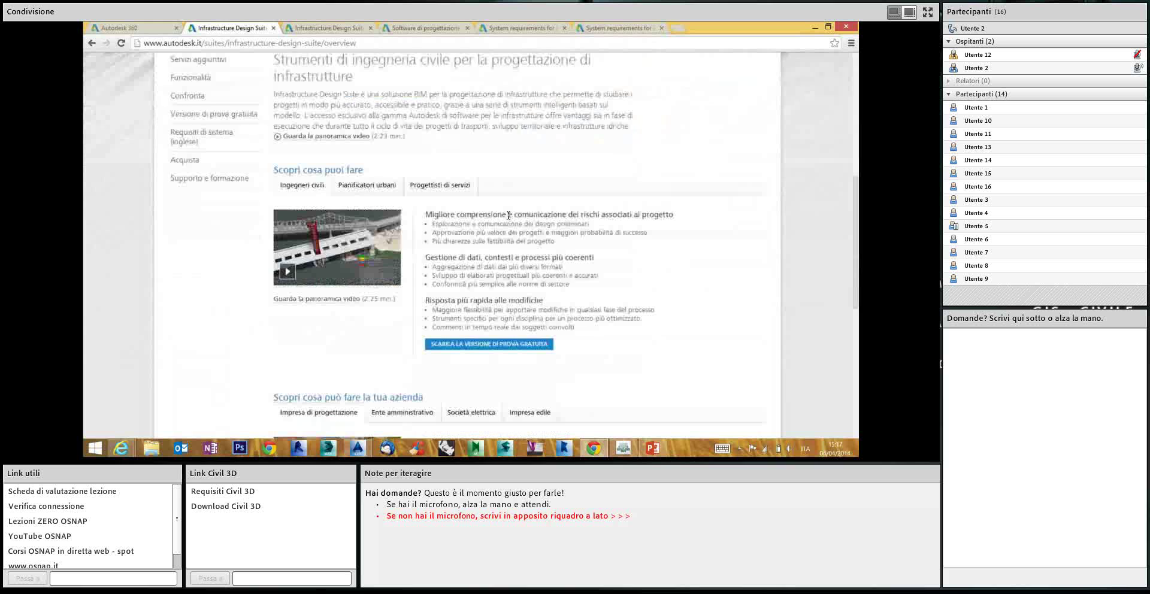
{"action": "scroll", "coordinate": [509, 216], "scroll_direction": "up", "scroll_amount": 4}
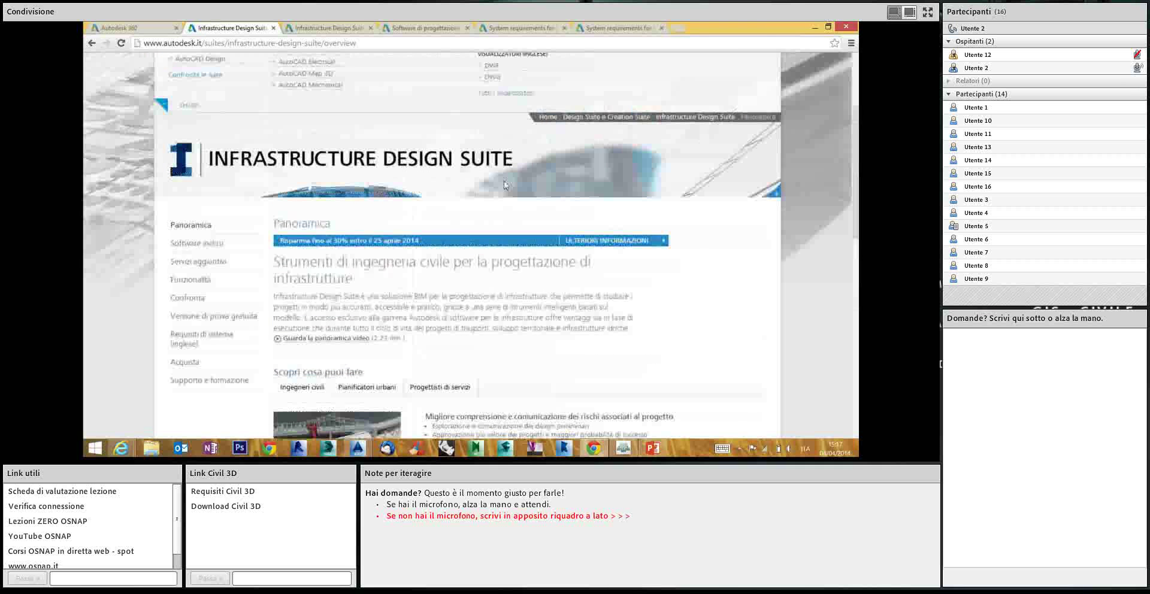
Compare the suite's included software across Standard, Premium and Ultimate, then return to Civil 3D
{"action": "left_click", "coordinate": [347, 28]}
{"action": "scroll", "coordinate": [385, 257], "scroll_direction": "down", "scroll_amount": 3}
{"action": "scroll", "coordinate": [385, 257], "scroll_direction": "up", "scroll_amount": 1}
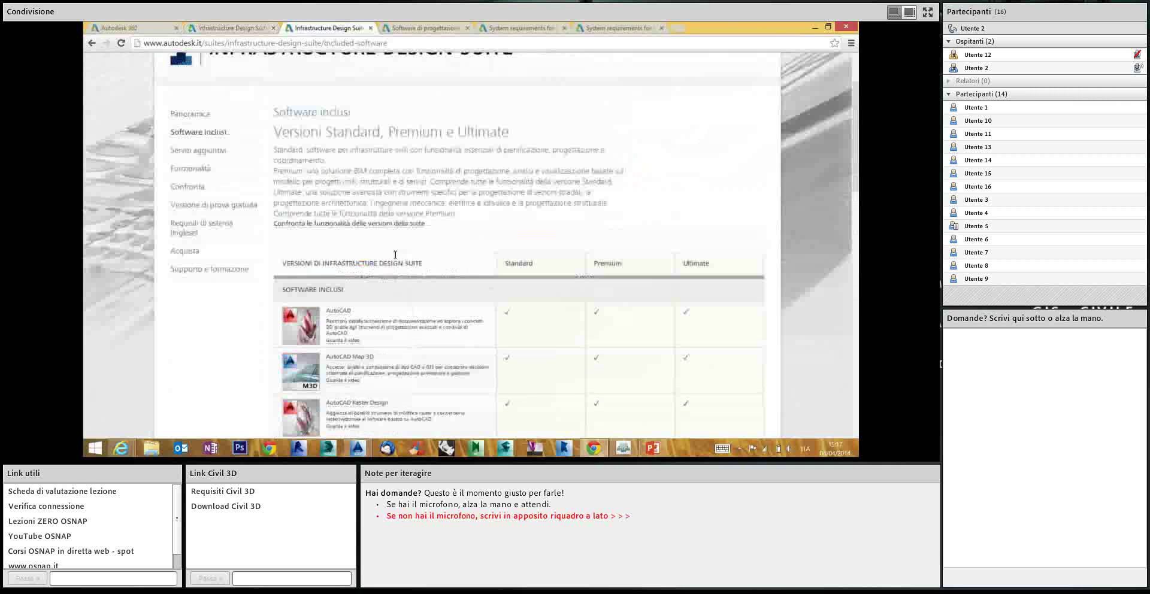
{"action": "scroll", "coordinate": [377, 240], "scroll_direction": "up", "scroll_amount": 2}
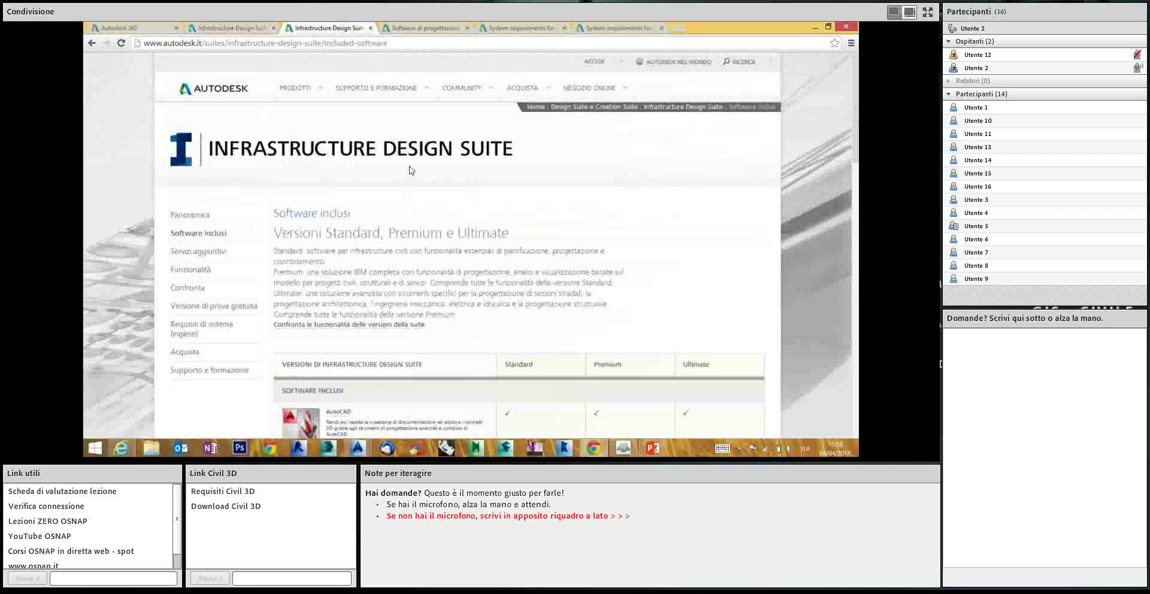
{"action": "scroll", "coordinate": [414, 171], "scroll_direction": "down", "scroll_amount": 1}
{"action": "scroll", "coordinate": [413, 173], "scroll_direction": "down", "scroll_amount": 2}
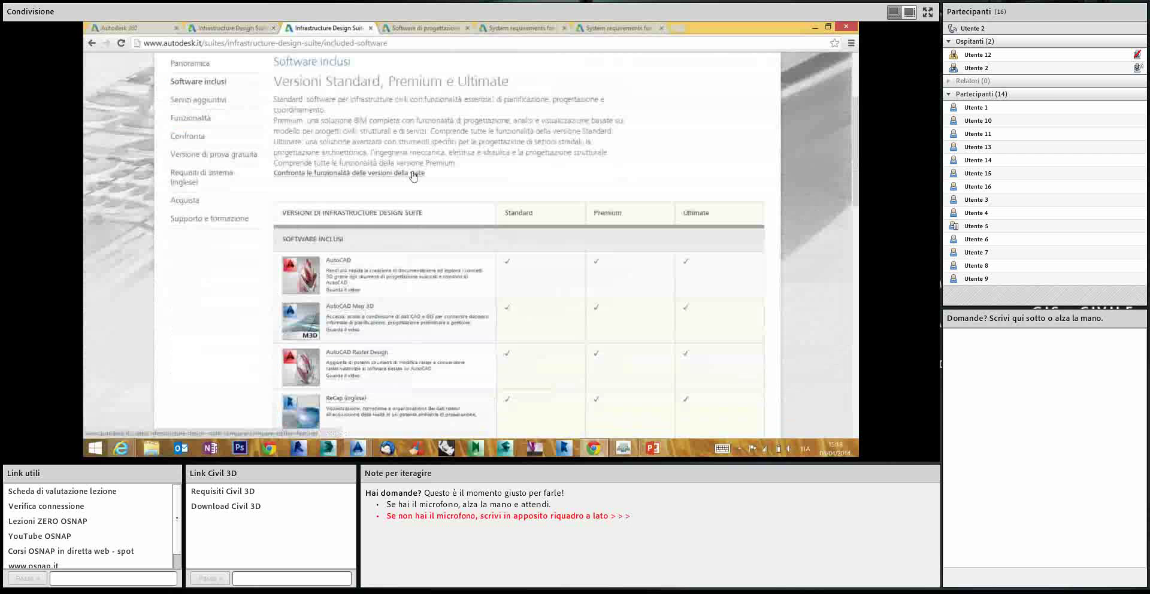
{"action": "scroll", "coordinate": [412, 177], "scroll_direction": "down", "scroll_amount": 1}
{"action": "scroll", "coordinate": [408, 168], "scroll_direction": "down", "scroll_amount": 2}
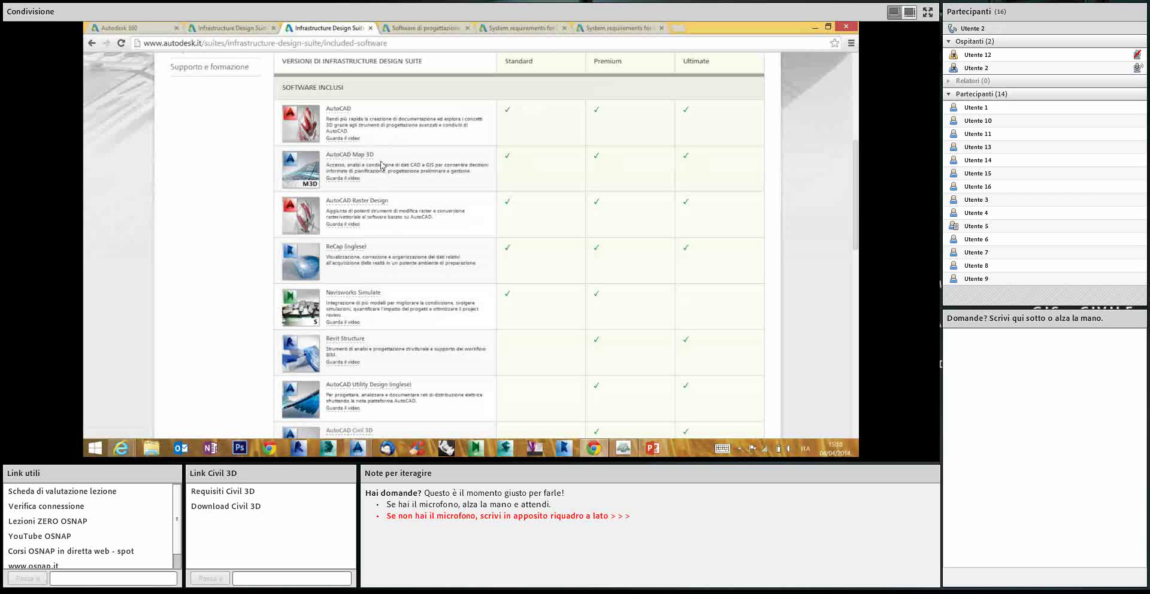
{"action": "scroll", "coordinate": [390, 214], "scroll_direction": "down", "scroll_amount": 1}
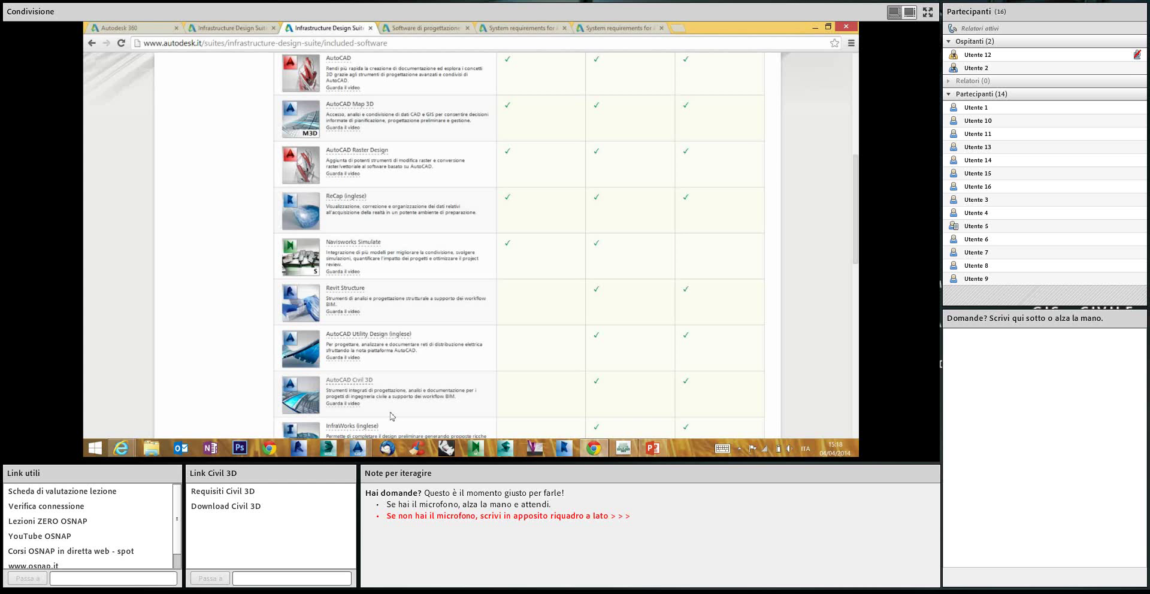
{"action": "left_click", "coordinate": [363, 447]}
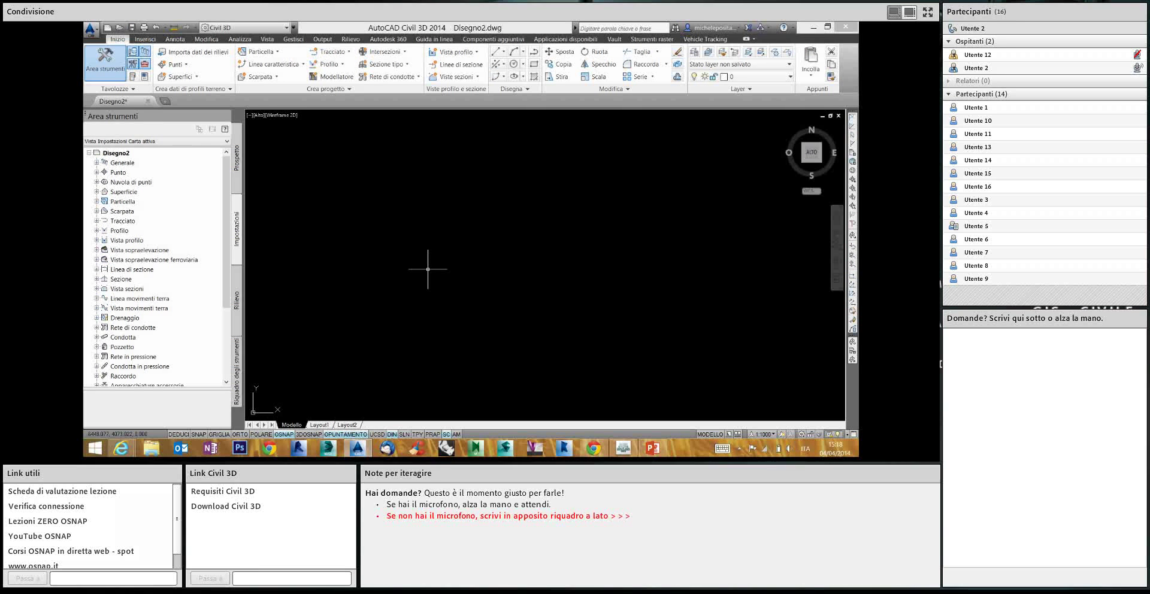
From Prospetto's Superfici node, create TIN surface 'Surface superficie A' styled Contours 2m and 10m (Background)
{"action": "left_click", "coordinate": [236, 159]}
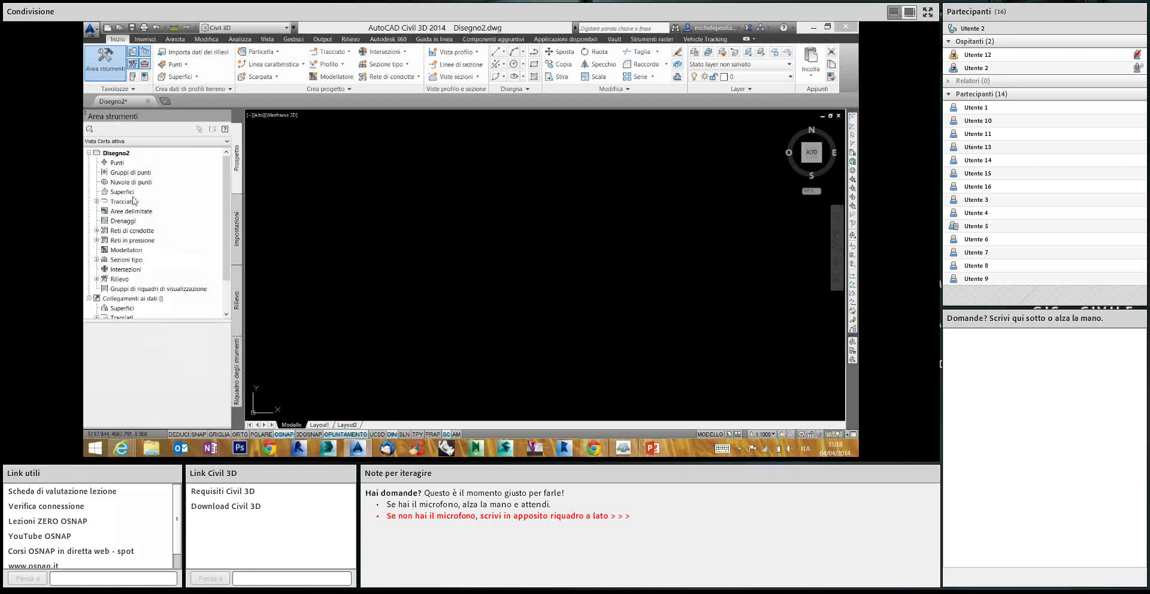
{"action": "left_click", "coordinate": [120, 193]}
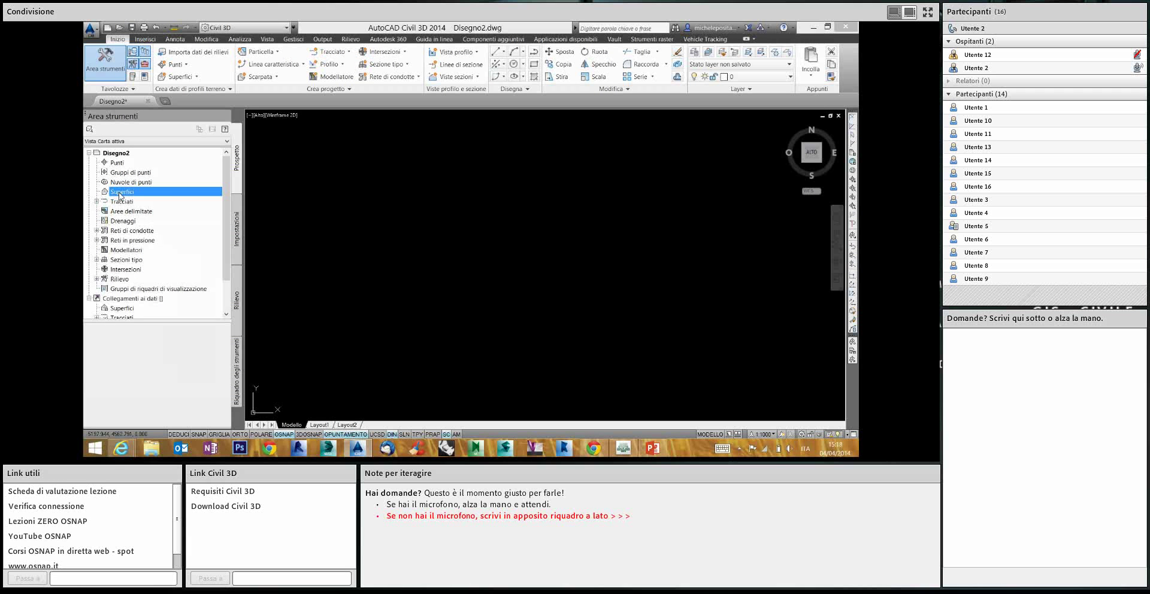
{"action": "right_click", "coordinate": [120, 193]}
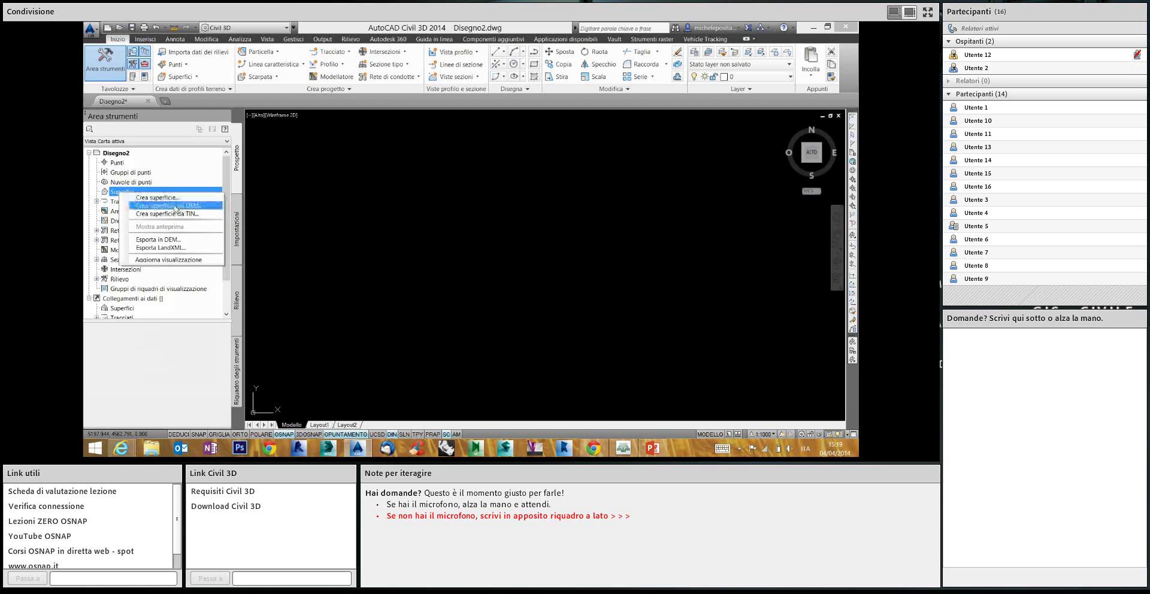
{"action": "left_click", "coordinate": [170, 212]}
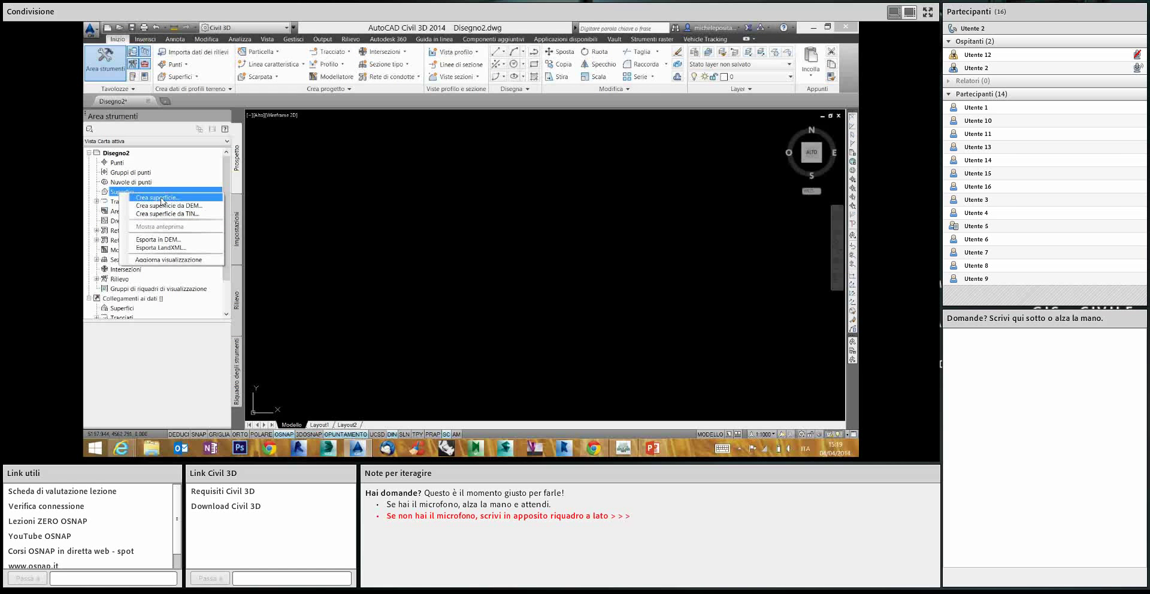
{"action": "left_click", "coordinate": [162, 202]}
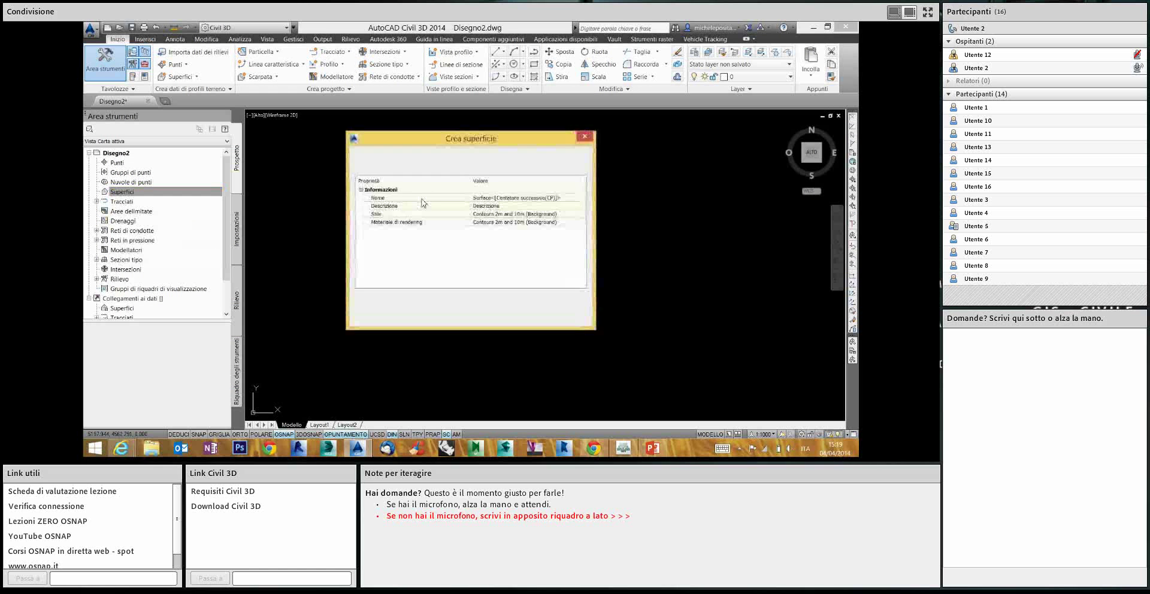
{"action": "left_click", "coordinate": [560, 199]}
{"action": "left_click_drag", "start_coordinate": [559, 199], "coordinate": [491, 198]}
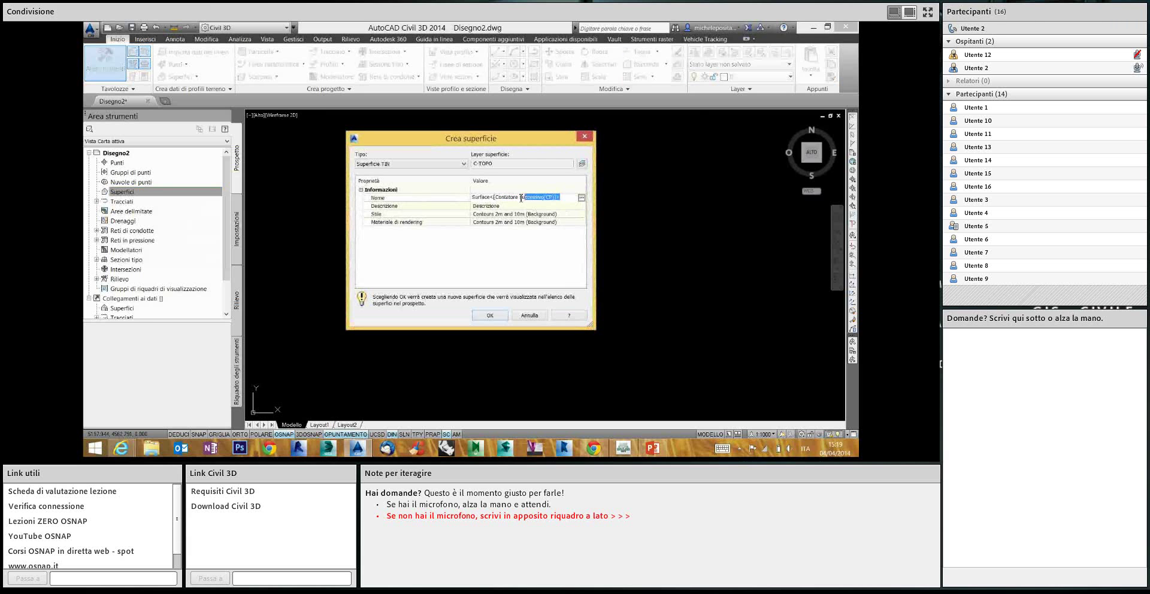
{"action": "key", "text": "BackSpace"}
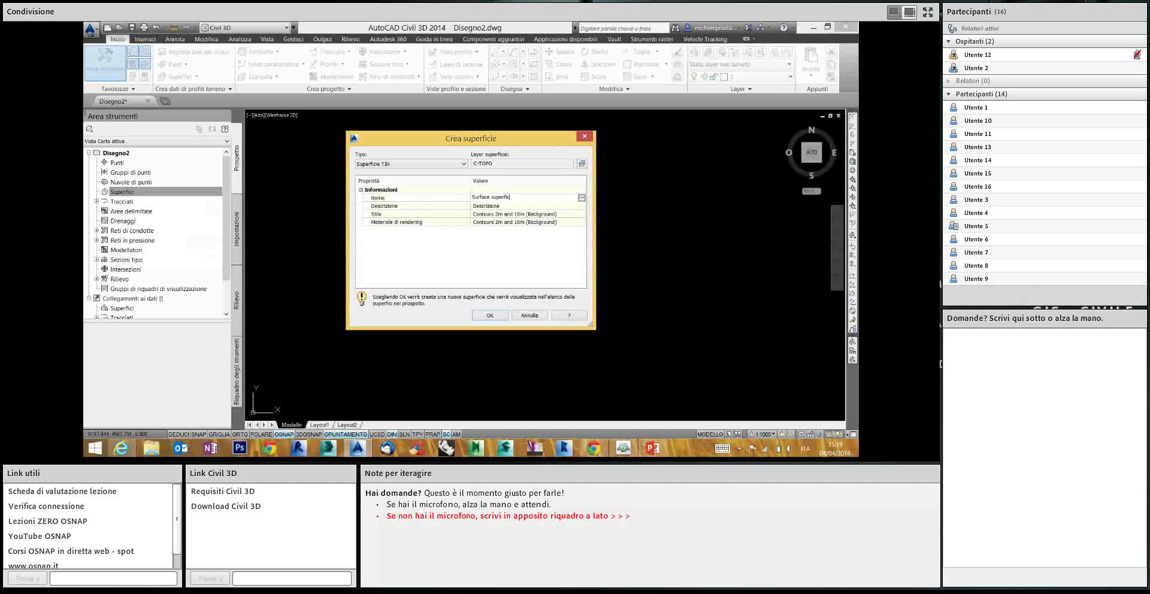
{"action": "type", "text": "ie A"}
{"action": "left_click", "coordinate": [490, 315]}
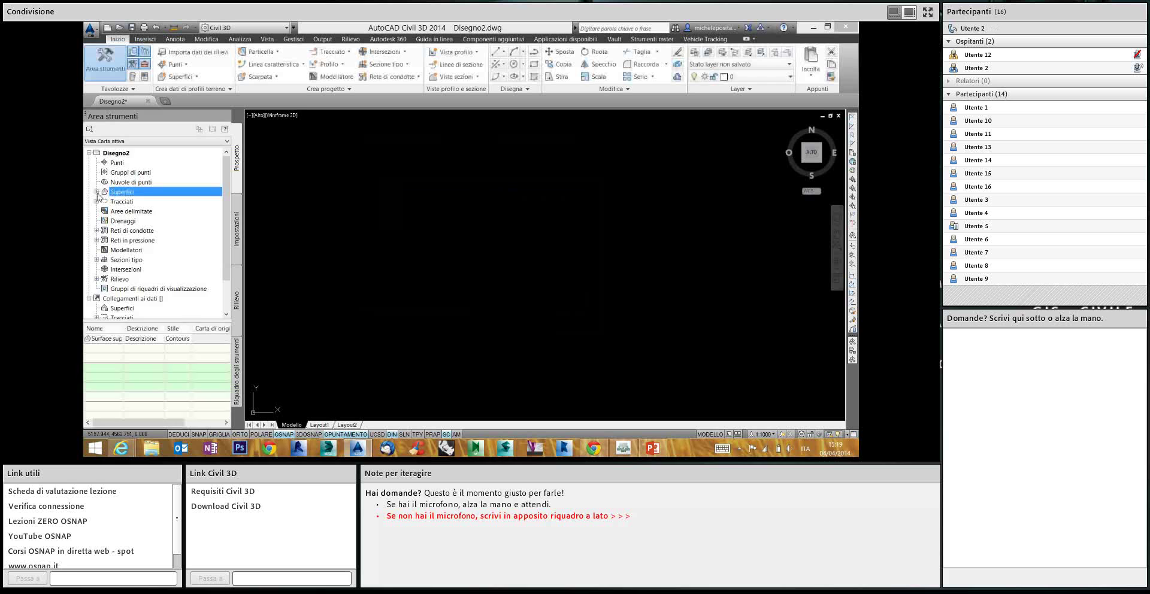
Expand Surface superficie A and its Definizione node, then select Gruppi di punti
{"action": "left_click", "coordinate": [96, 192]}
{"action": "left_click", "coordinate": [105, 201]}
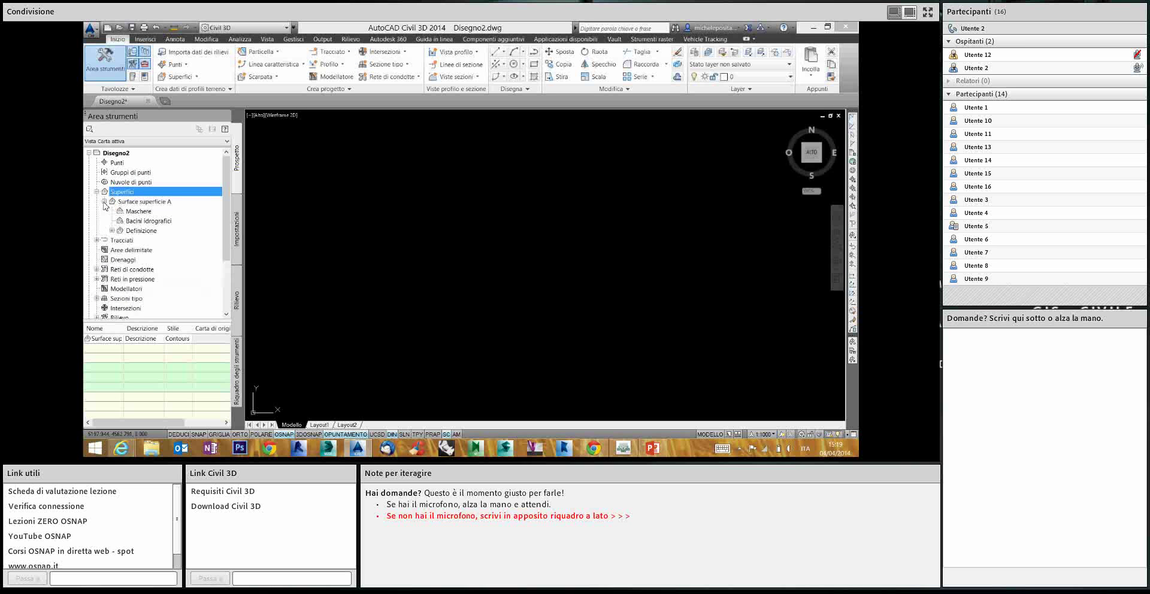
{"action": "left_click", "coordinate": [112, 231]}
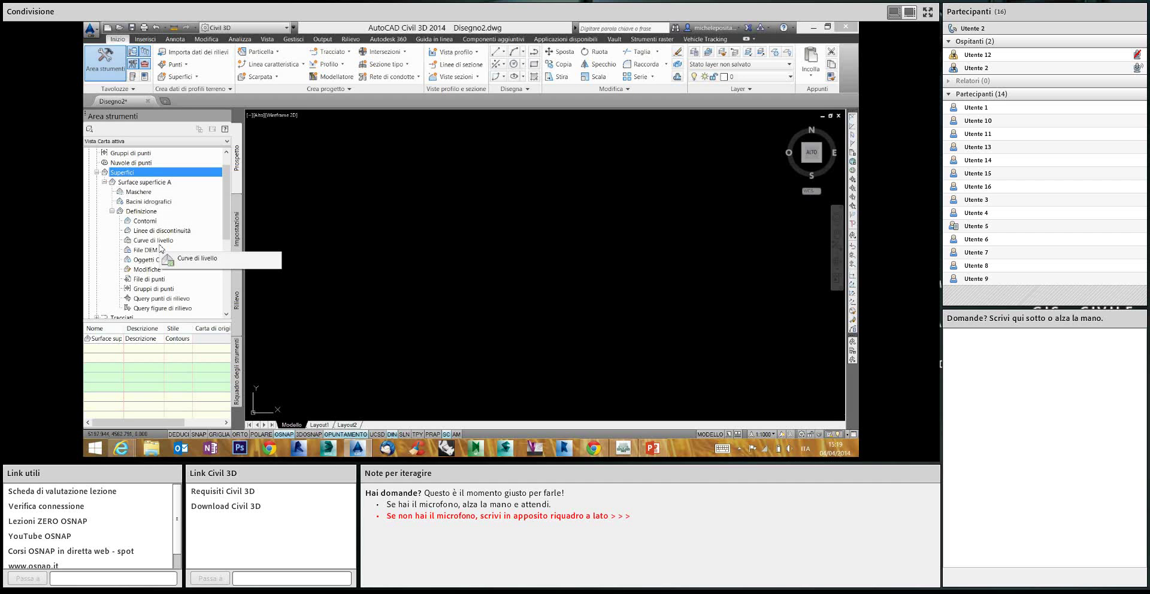
{"action": "left_click_drag", "start_coordinate": [161, 249], "coordinate": [462, 226]}
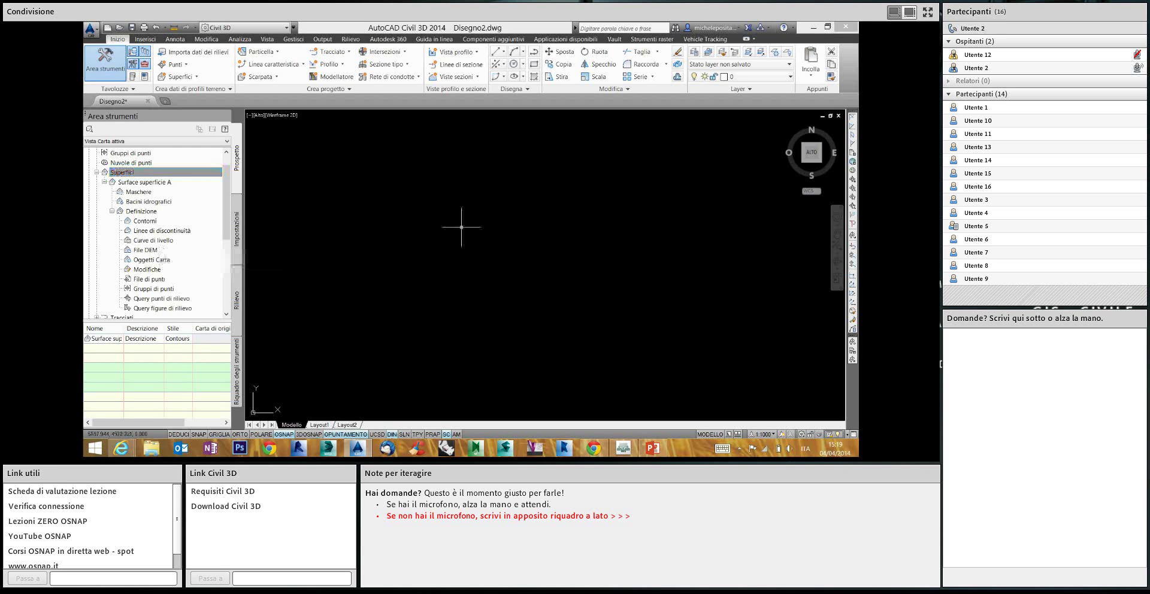
{"action": "left_click", "coordinate": [164, 173]}
{"action": "left_click", "coordinate": [128, 157]}
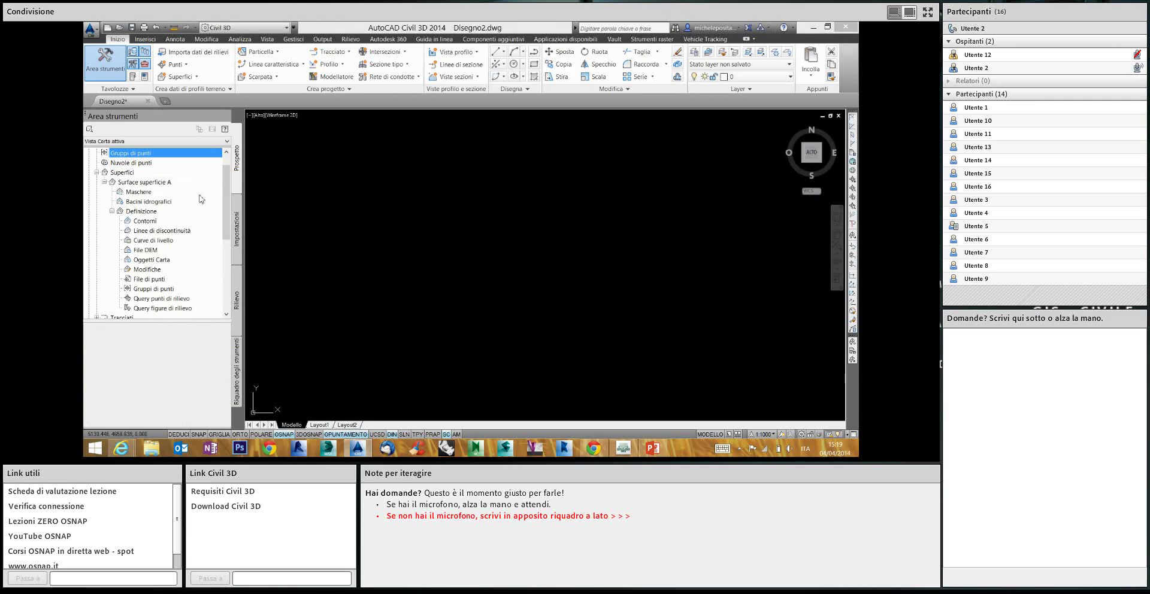
{"action": "scroll", "coordinate": [141, 175], "scroll_direction": "up", "scroll_amount": 2}
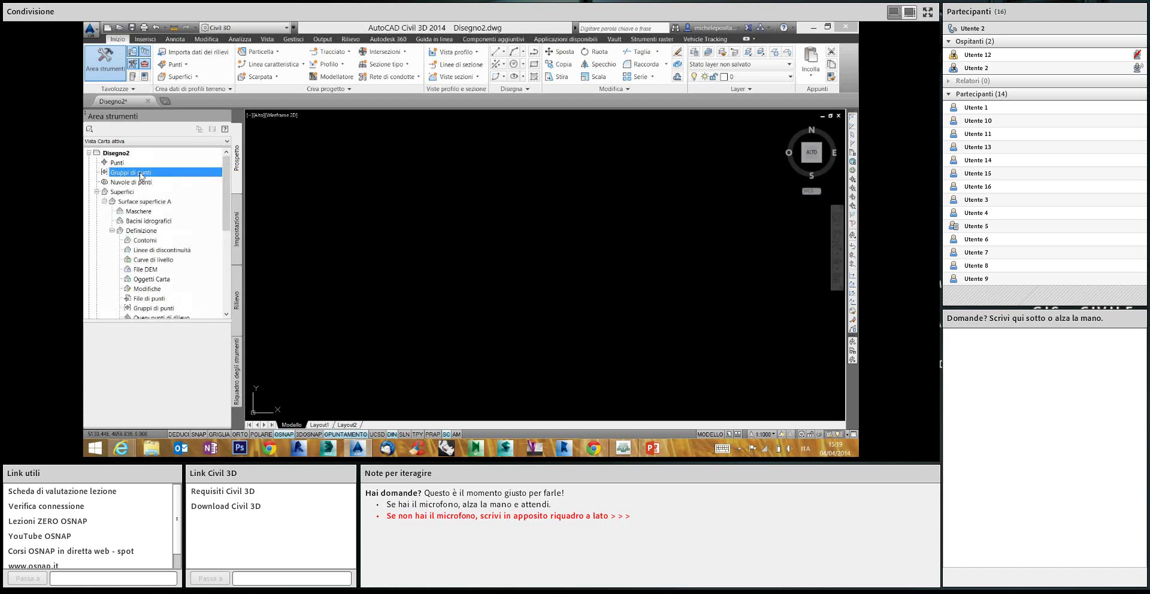
Create a point group named 'rilievo' and expand Gruppi di punti to show it
{"action": "right_click", "coordinate": [141, 174]}
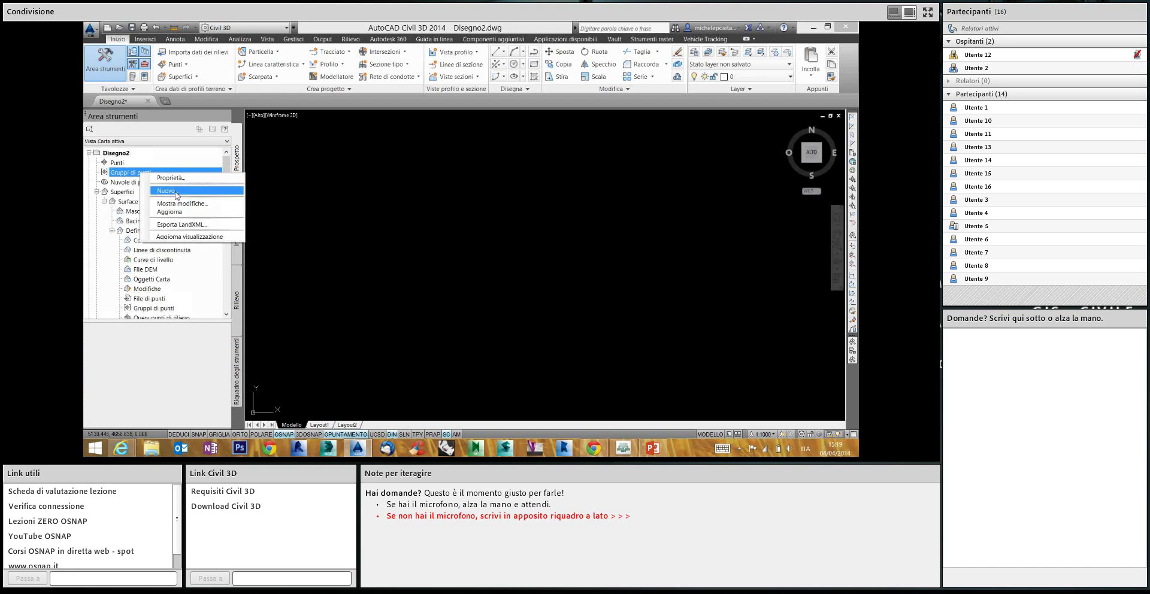
{"action": "left_click", "coordinate": [177, 186]}
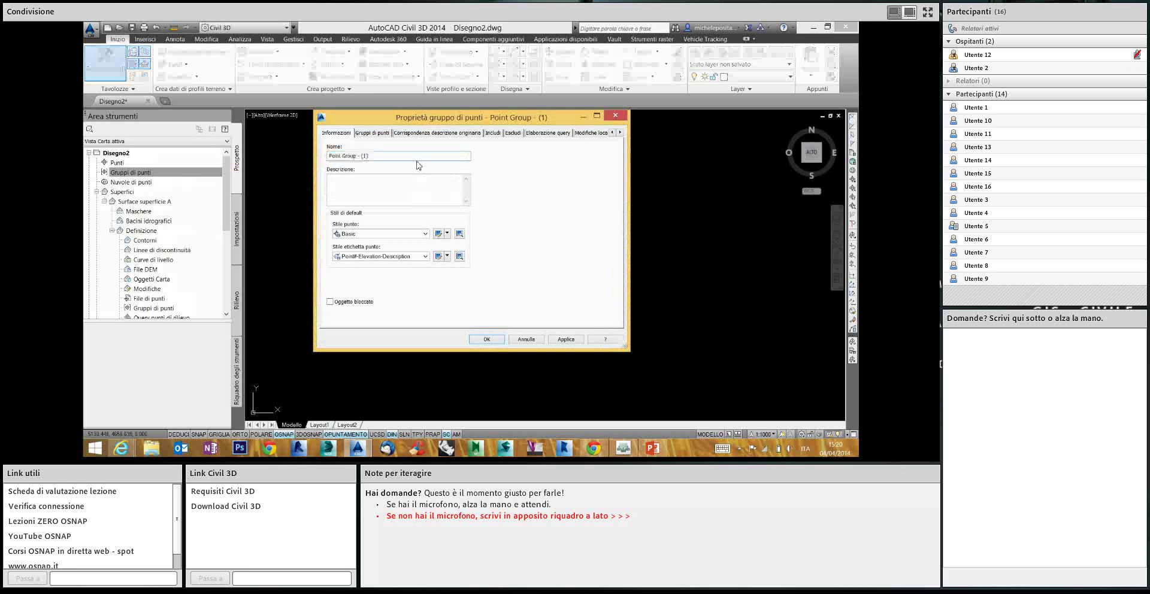
{"action": "left_click_drag", "start_coordinate": [368, 156], "coordinate": [327, 161]}
{"action": "type", "text": "rilievo"}
{"action": "left_click", "coordinate": [486, 339]}
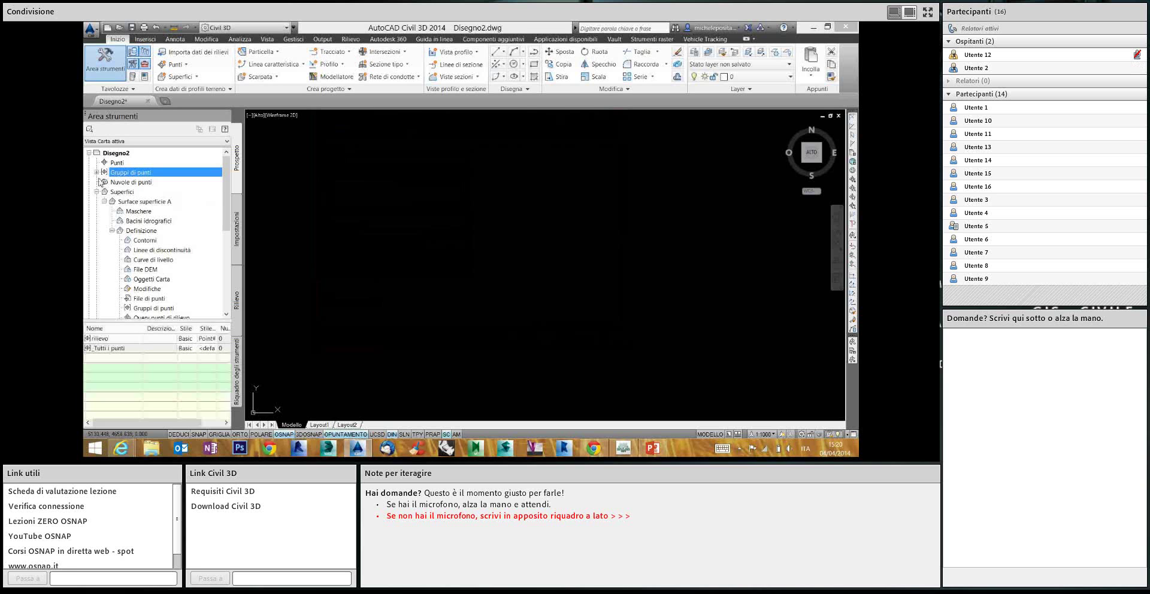
{"action": "left_click", "coordinate": [97, 172]}
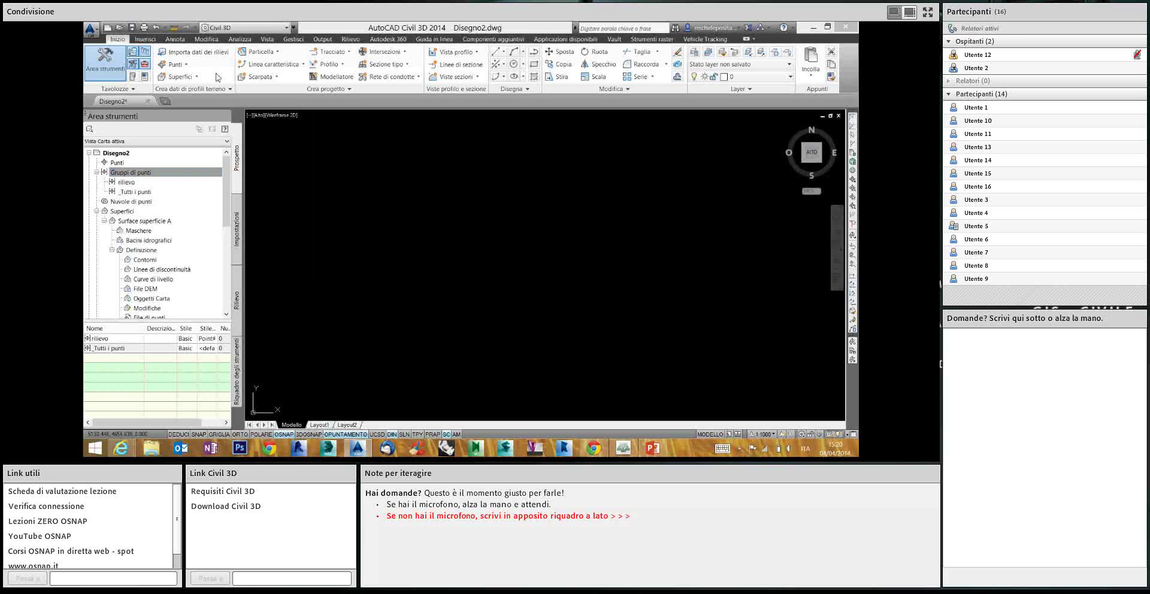
Start a point import using punti.txt from the 1 ESERCIZIO (PUNTI E SUPERFICIE) folder
{"action": "left_click", "coordinate": [186, 64]}
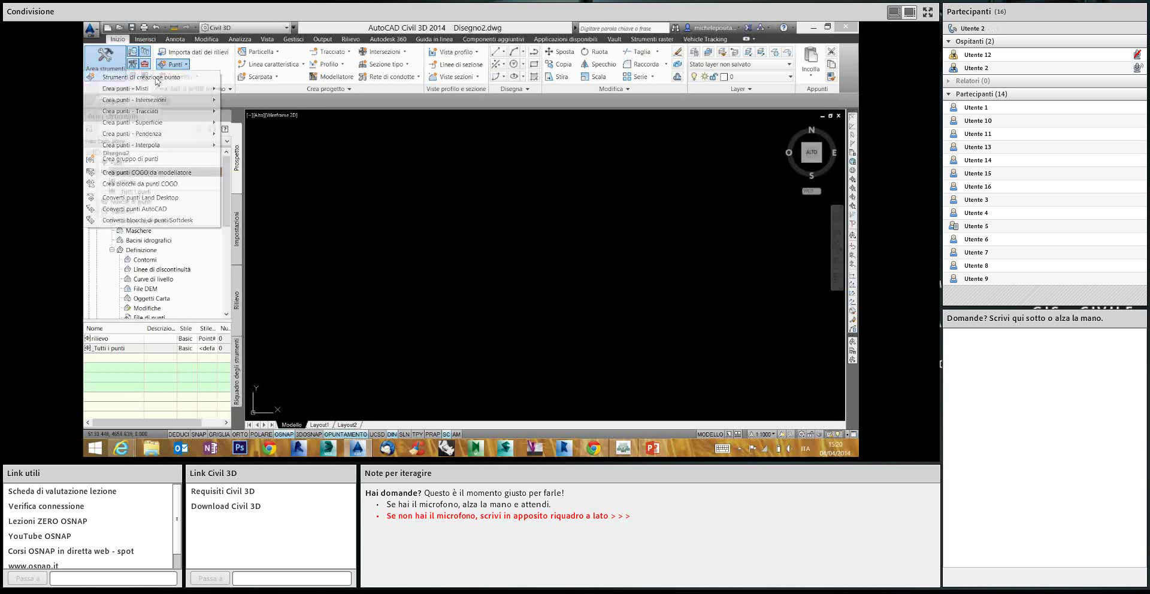
{"action": "left_click", "coordinate": [157, 78]}
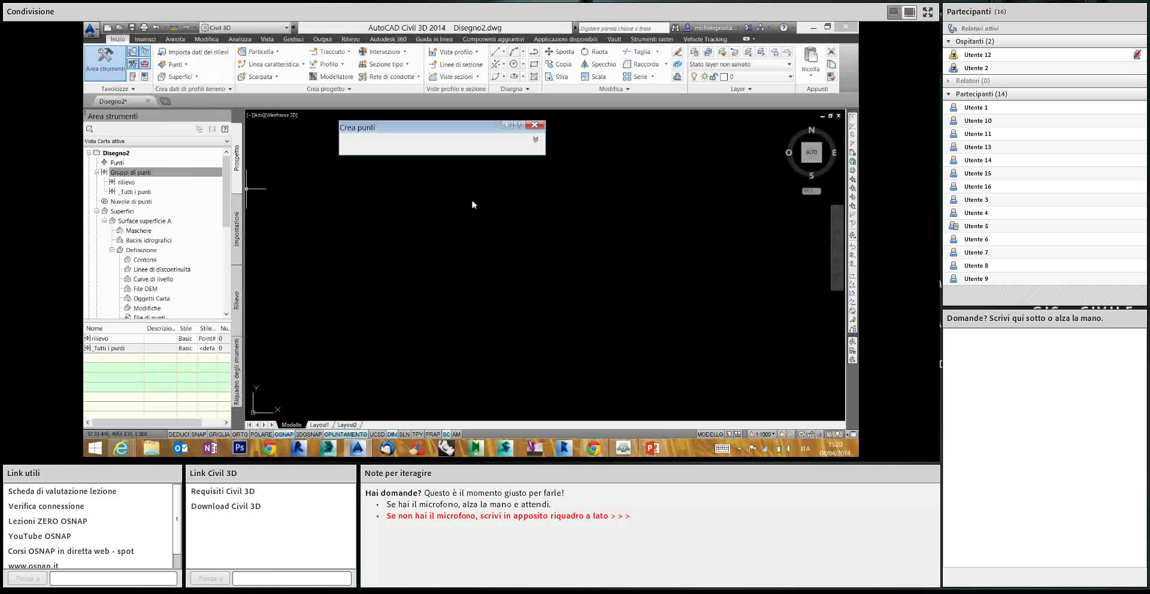
{"action": "left_click", "coordinate": [476, 141]}
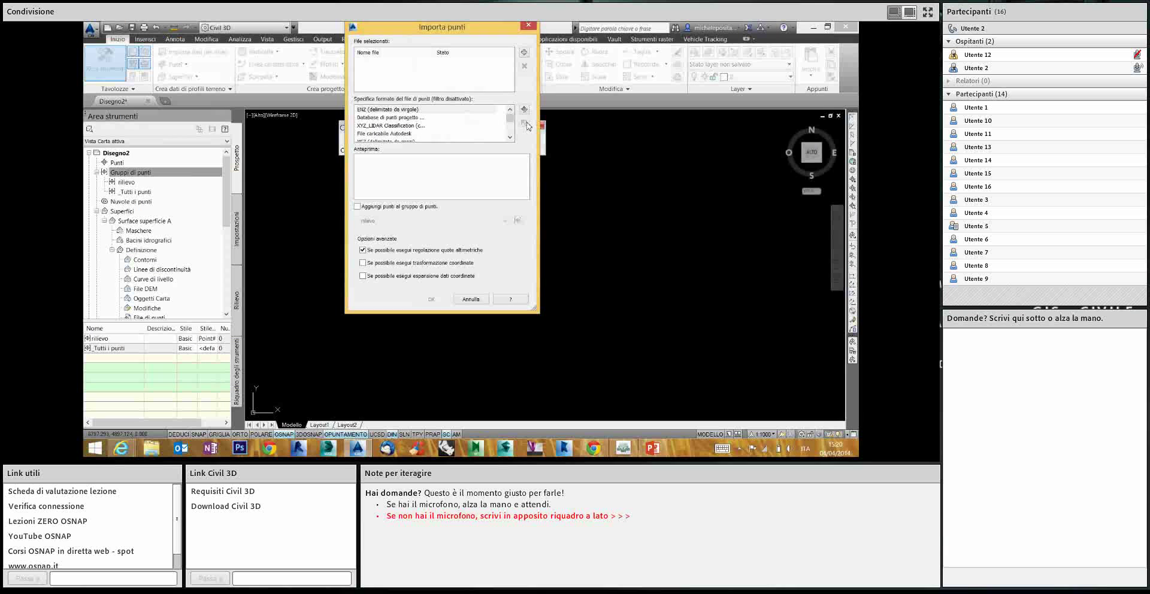
{"action": "left_click", "coordinate": [525, 54]}
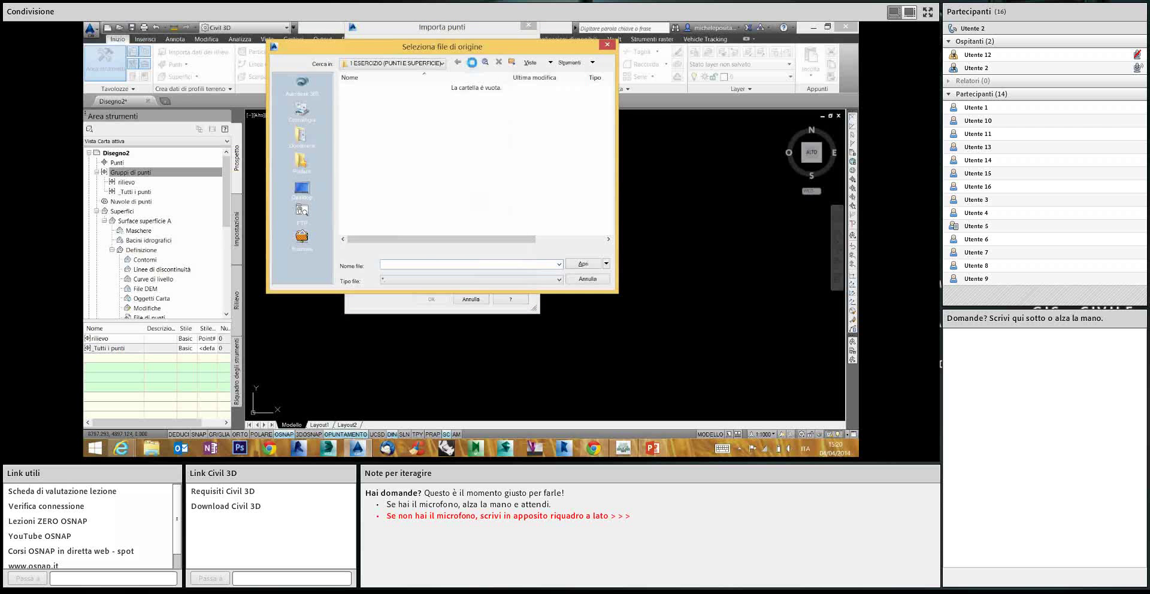
{"action": "left_click", "coordinate": [471, 62]}
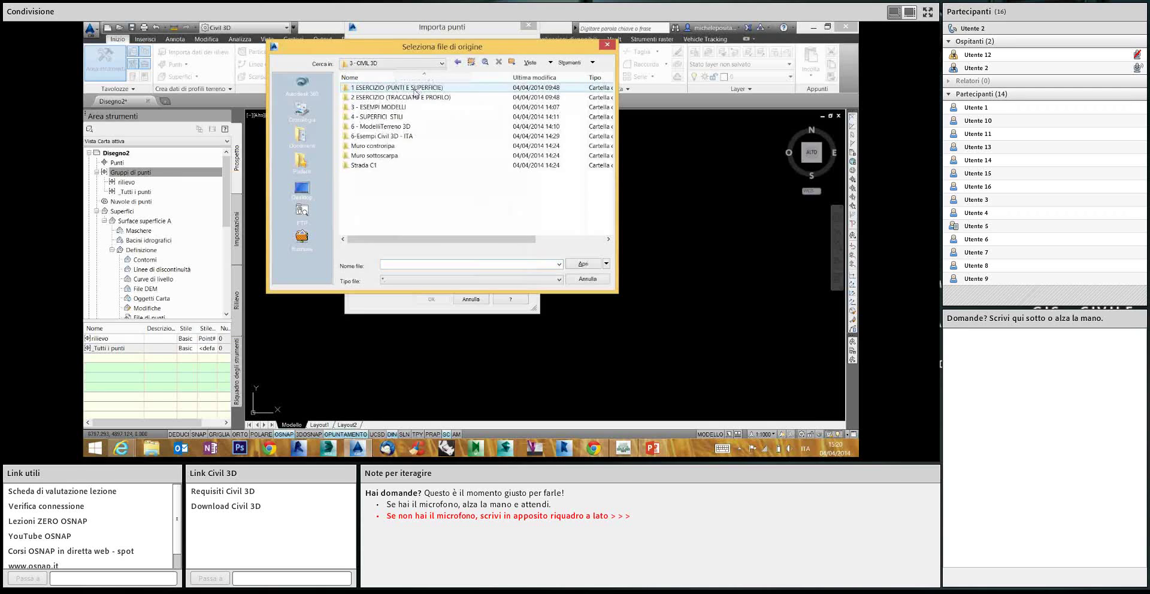
{"action": "double_click", "coordinate": [395, 88]}
{"action": "left_click", "coordinate": [556, 279]}
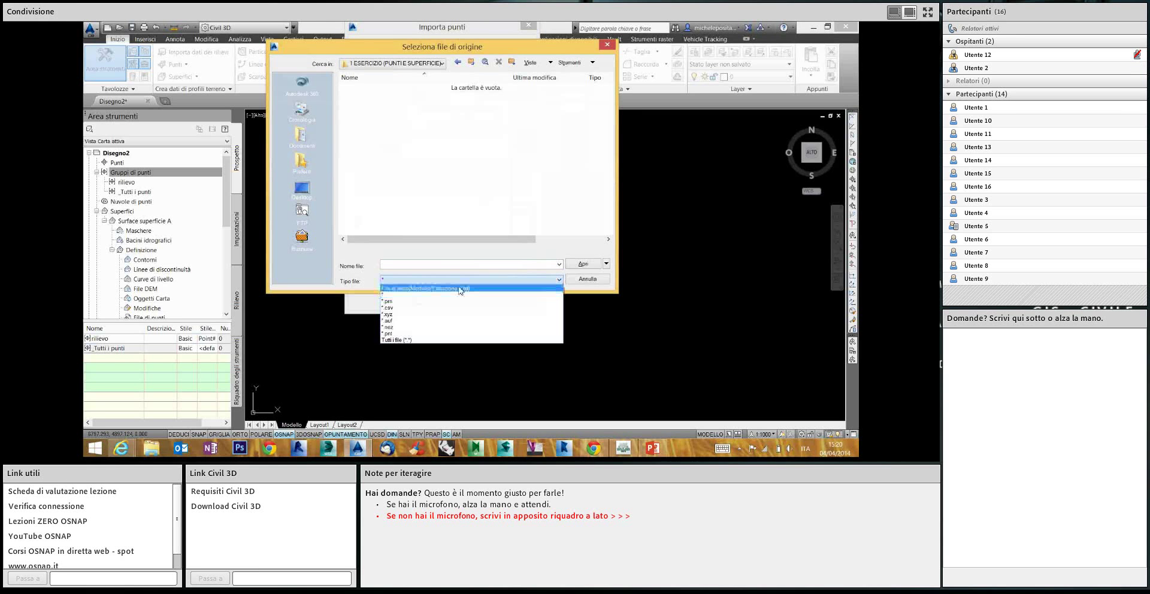
{"action": "left_click", "coordinate": [425, 289]}
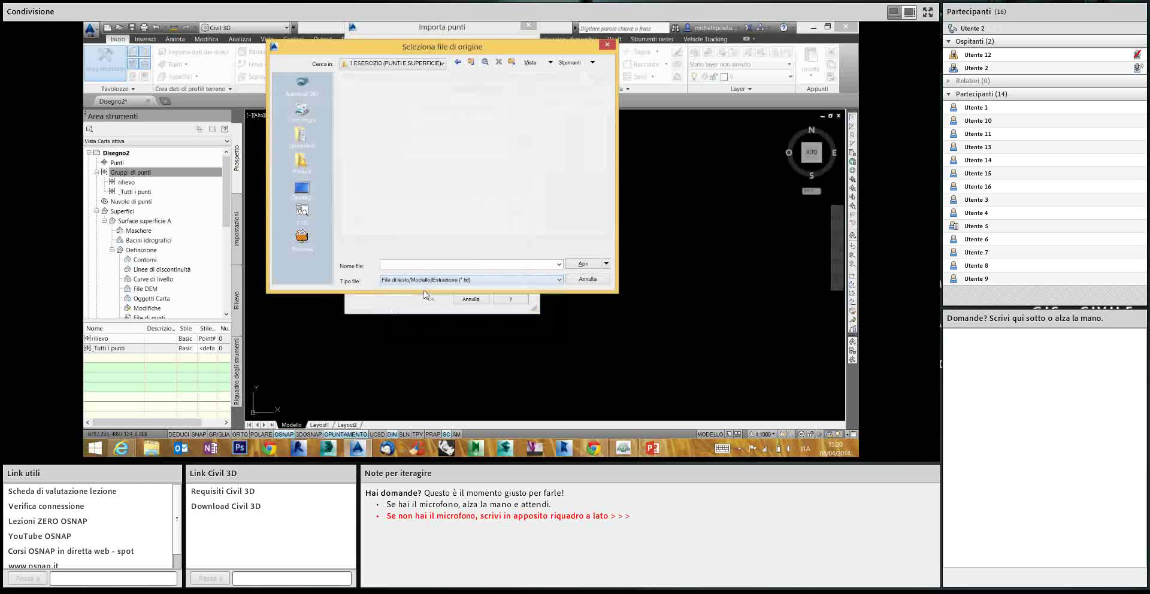
{"action": "left_click", "coordinate": [372, 91]}
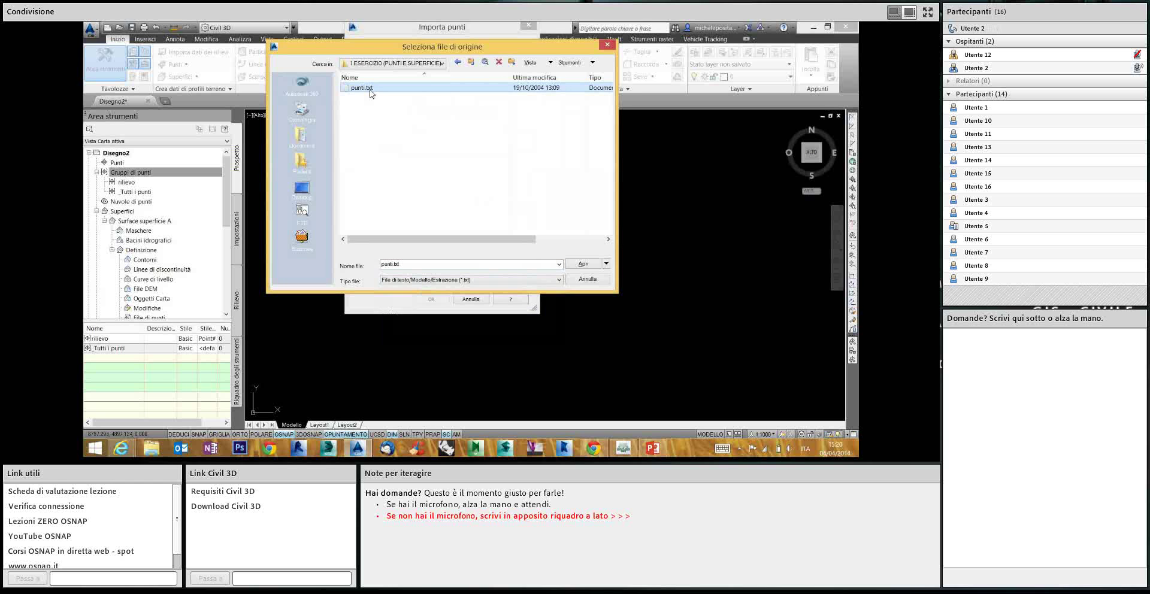
{"action": "key", "text": "Return"}
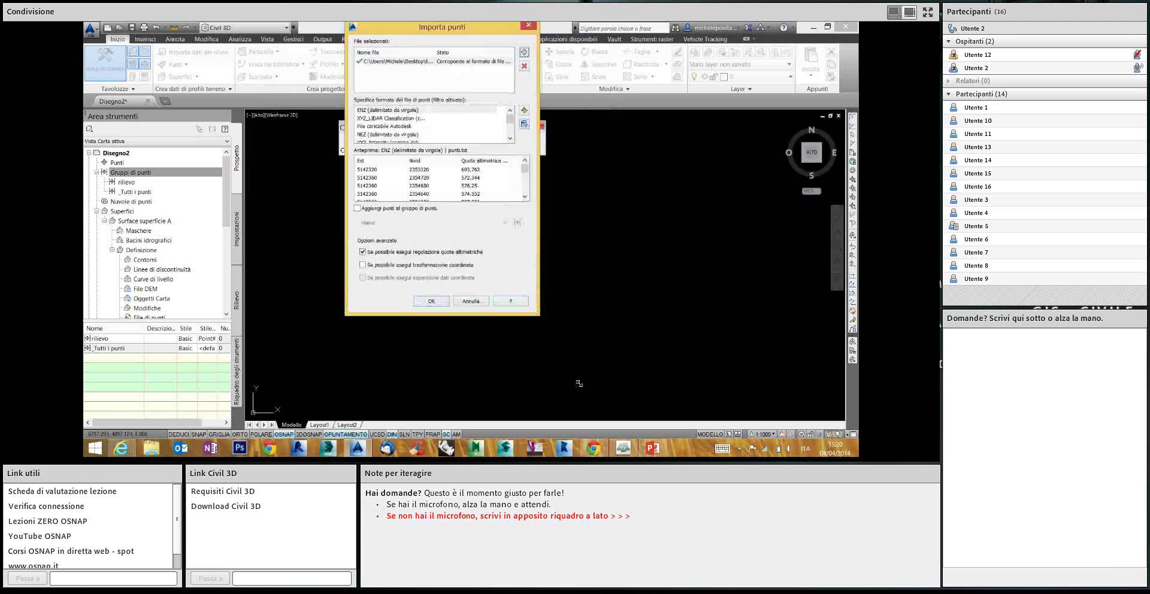
Set the import format to NEZ comma delimited and send points to the rilievo group
{"action": "left_click_drag", "start_coordinate": [535, 309], "coordinate": [580, 385]}
{"action": "left_click_drag", "start_coordinate": [554, 151], "coordinate": [556, 168]}
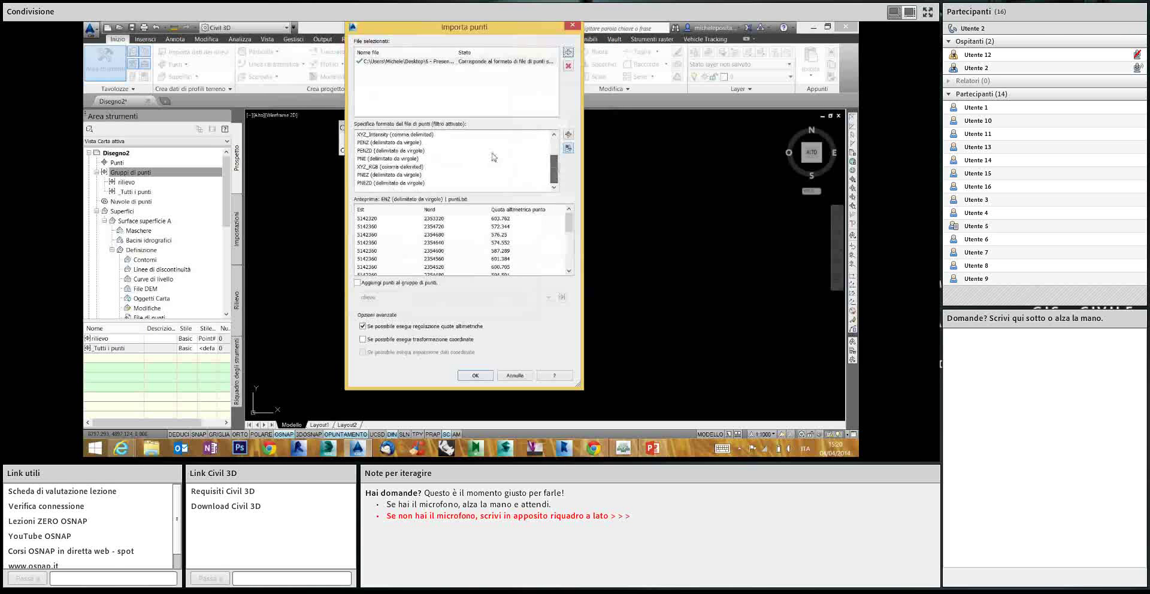
{"action": "left_click_drag", "start_coordinate": [555, 172], "coordinate": [555, 165]}
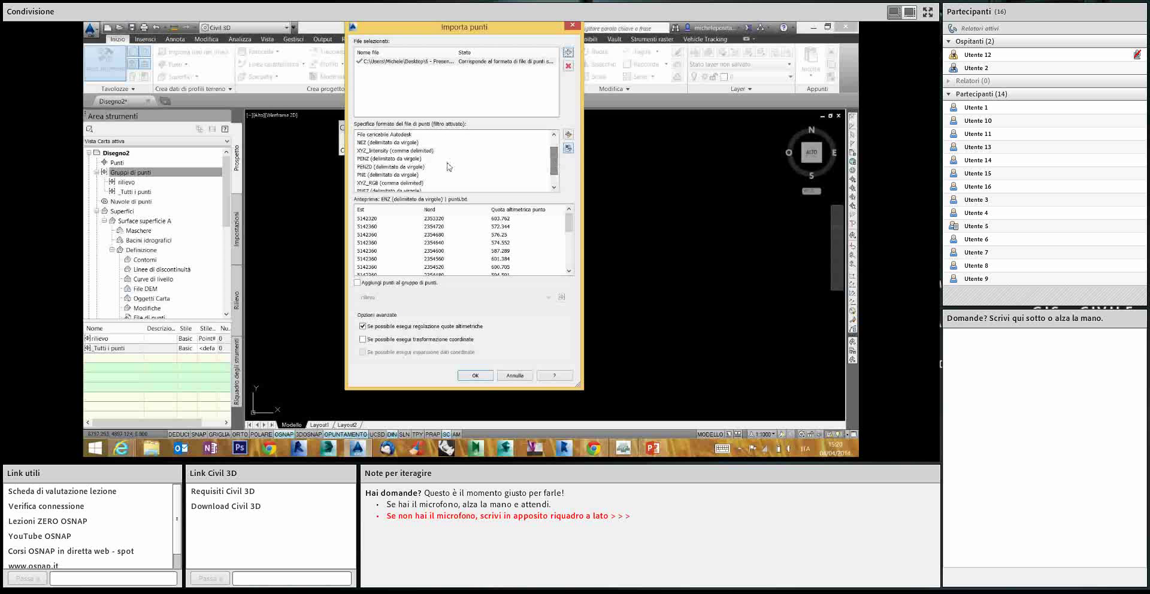
{"action": "left_click", "coordinate": [389, 144]}
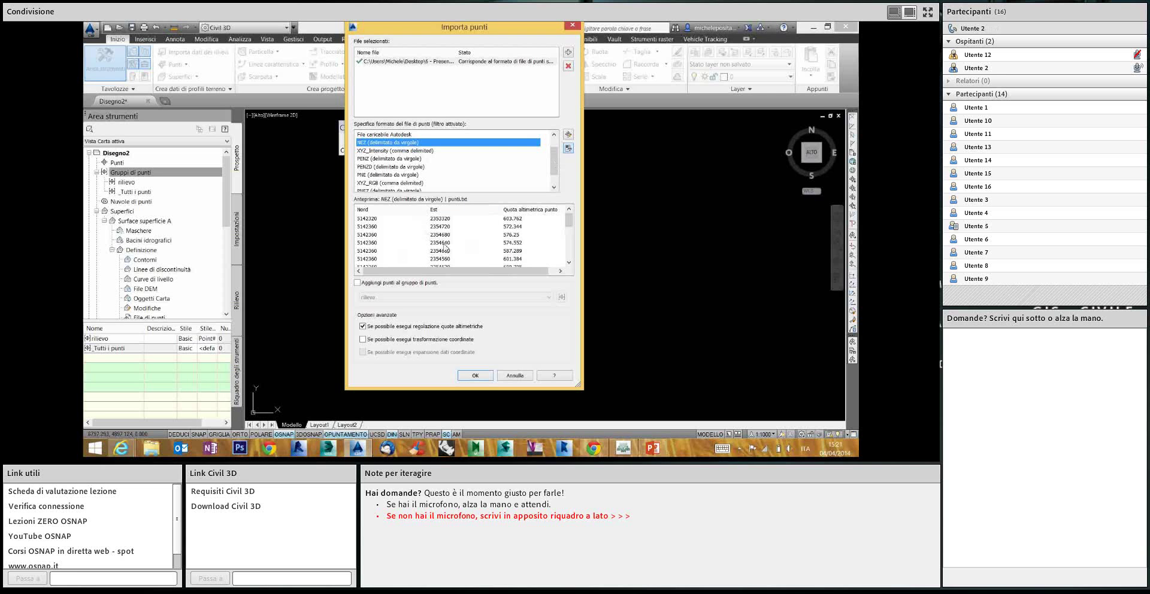
{"action": "left_click", "coordinate": [358, 283]}
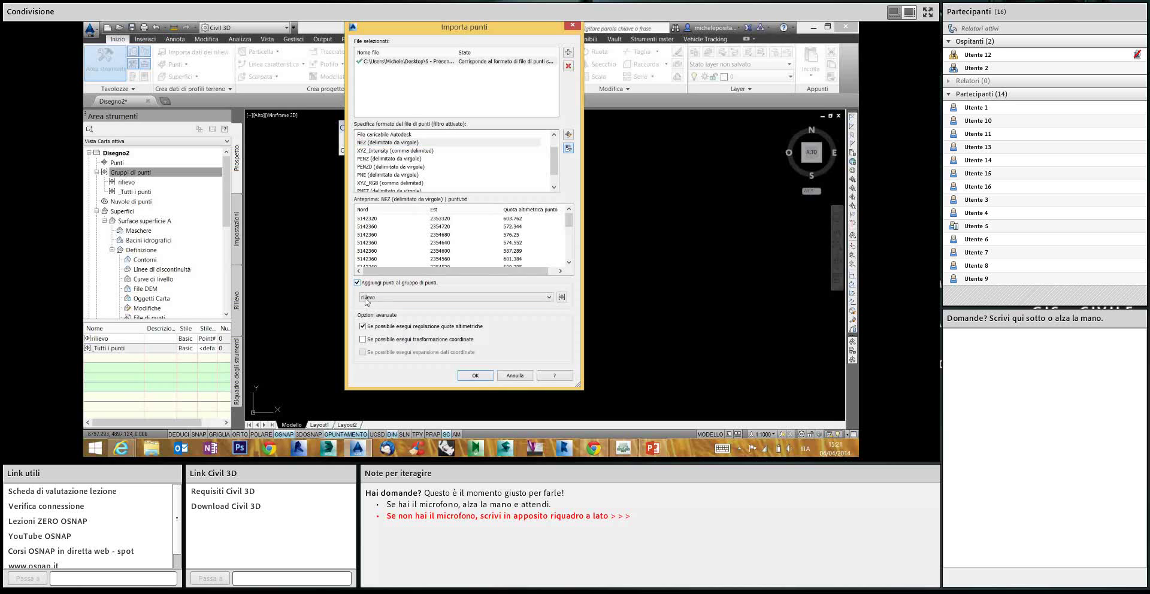
{"action": "left_click", "coordinate": [375, 303]}
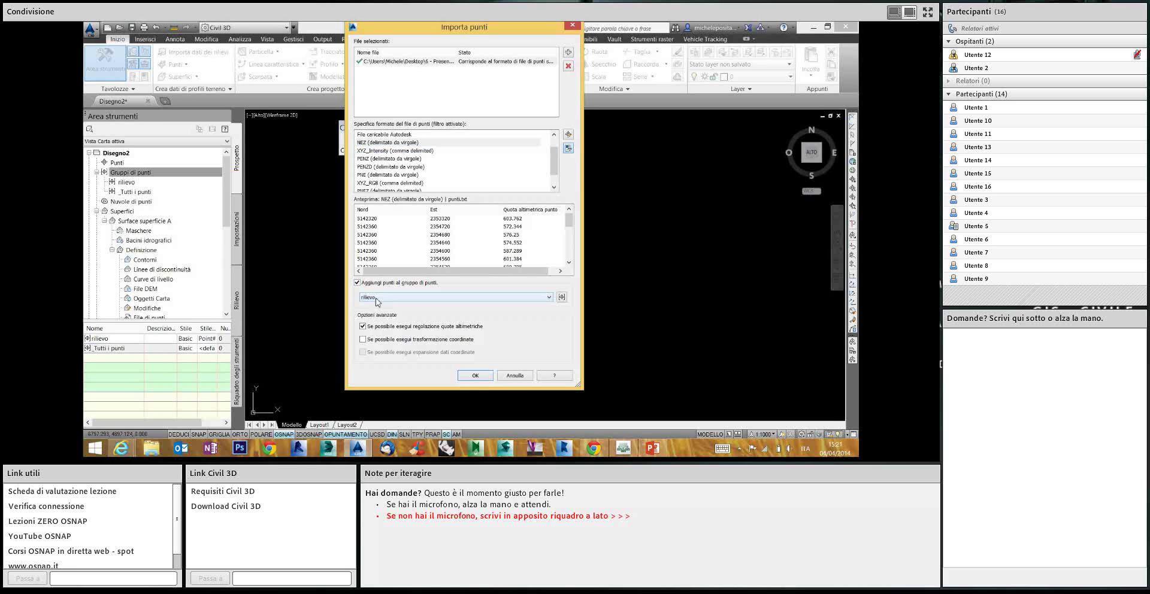
Run the point import and zoom and pan to inspect the resulting 936-point survey grid
{"action": "left_click", "coordinate": [477, 376]}
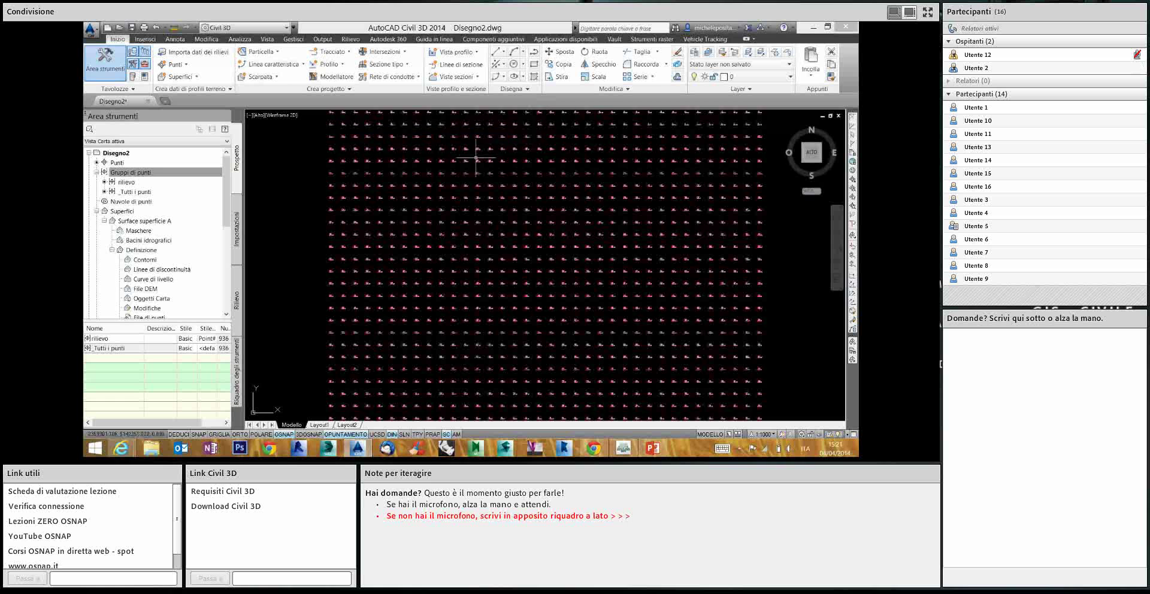
{"action": "scroll", "coordinate": [303, 238], "scroll_direction": "down", "scroll_amount": 2}
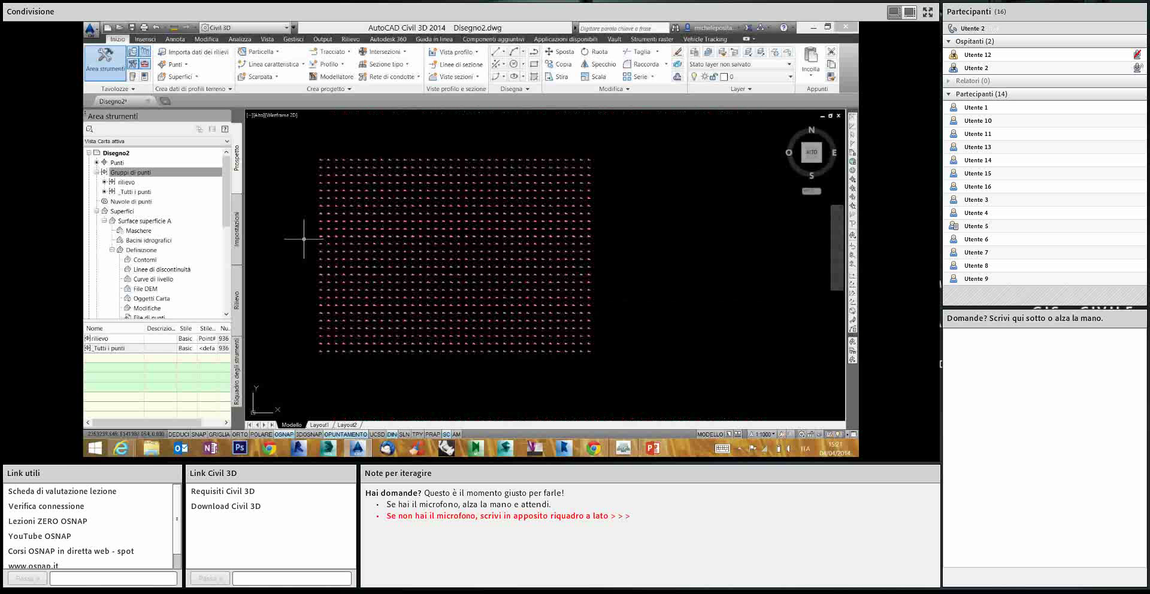
{"action": "middle_click_drag", "start_coordinate": [299, 231], "coordinate": [319, 231]}
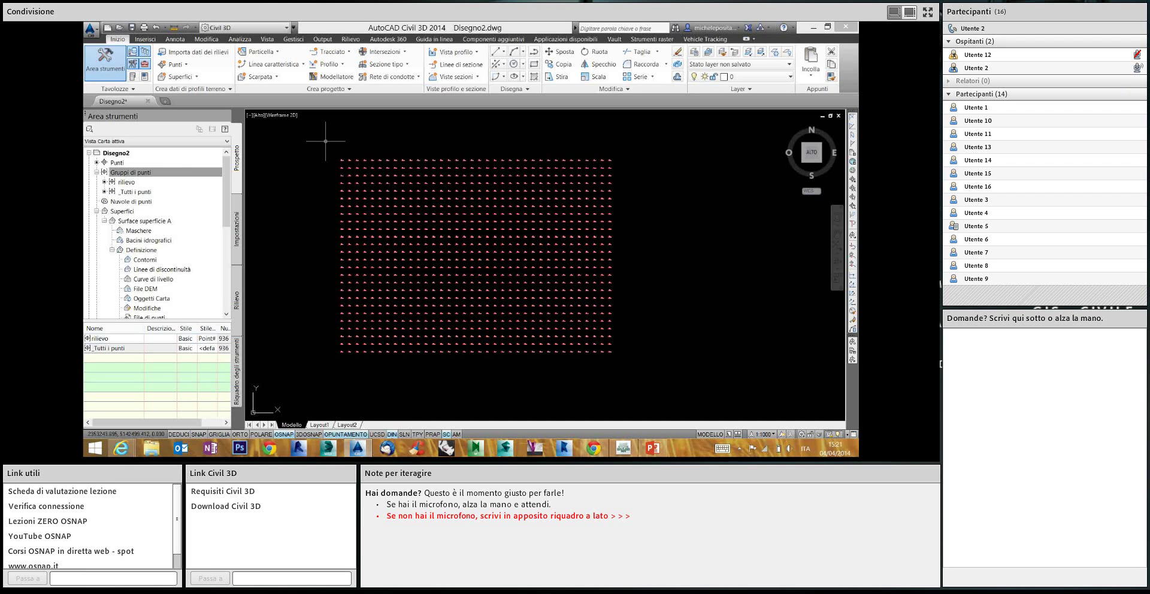
{"action": "scroll", "coordinate": [374, 163], "scroll_direction": "up", "scroll_amount": 2}
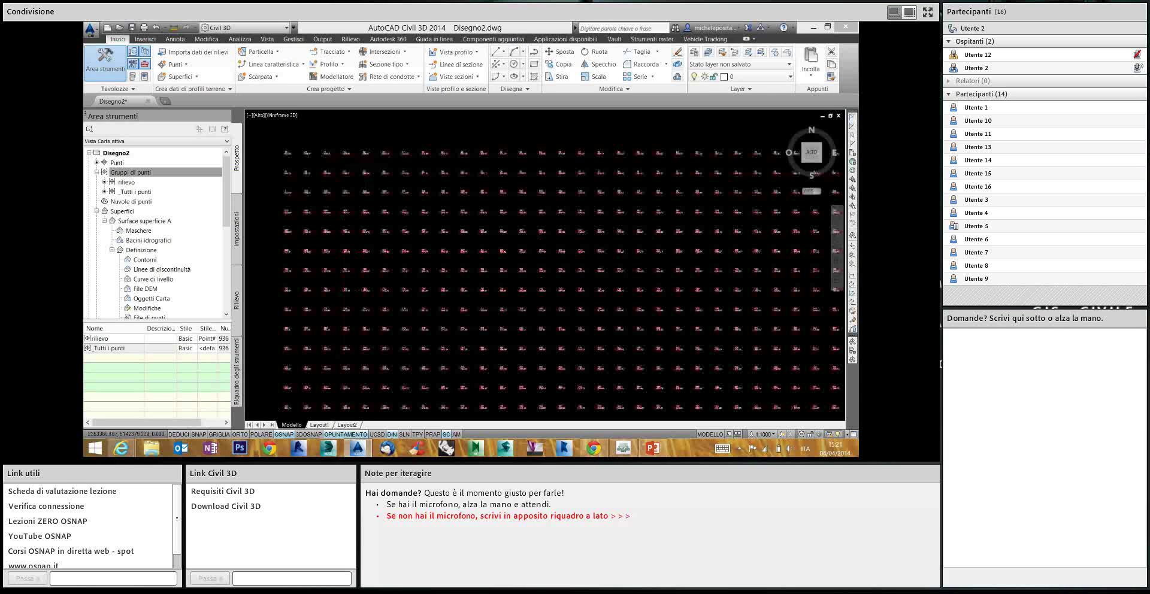
{"action": "scroll", "coordinate": [334, 172], "scroll_direction": "up", "scroll_amount": 1}
{"action": "scroll", "coordinate": [333, 172], "scroll_direction": "down", "scroll_amount": 2}
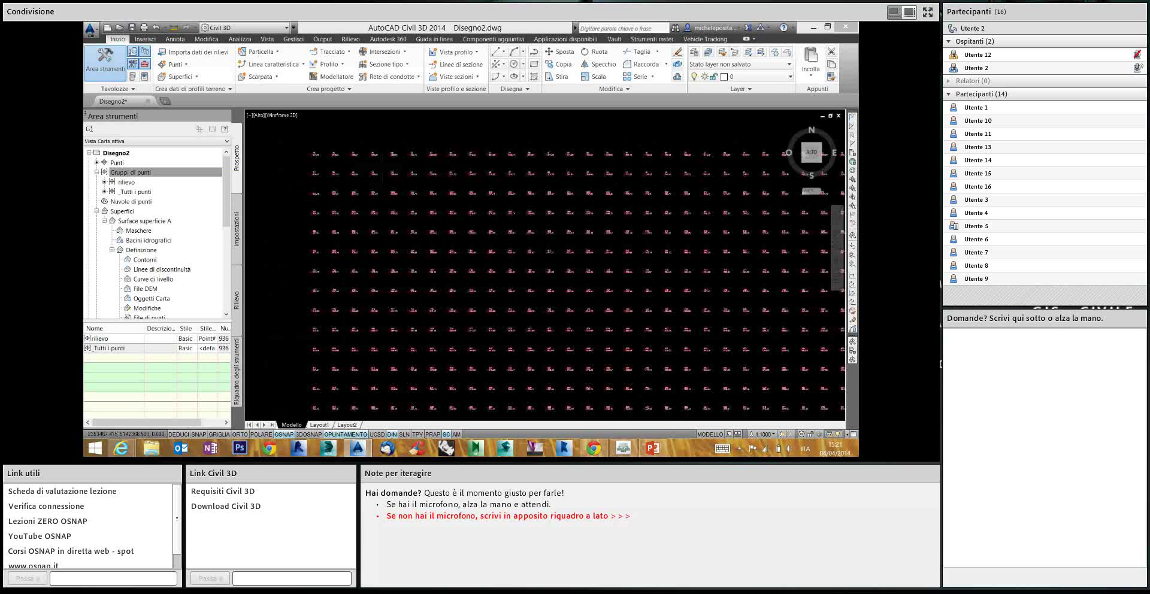
{"action": "scroll", "coordinate": [399, 171], "scroll_direction": "down", "scroll_amount": 2}
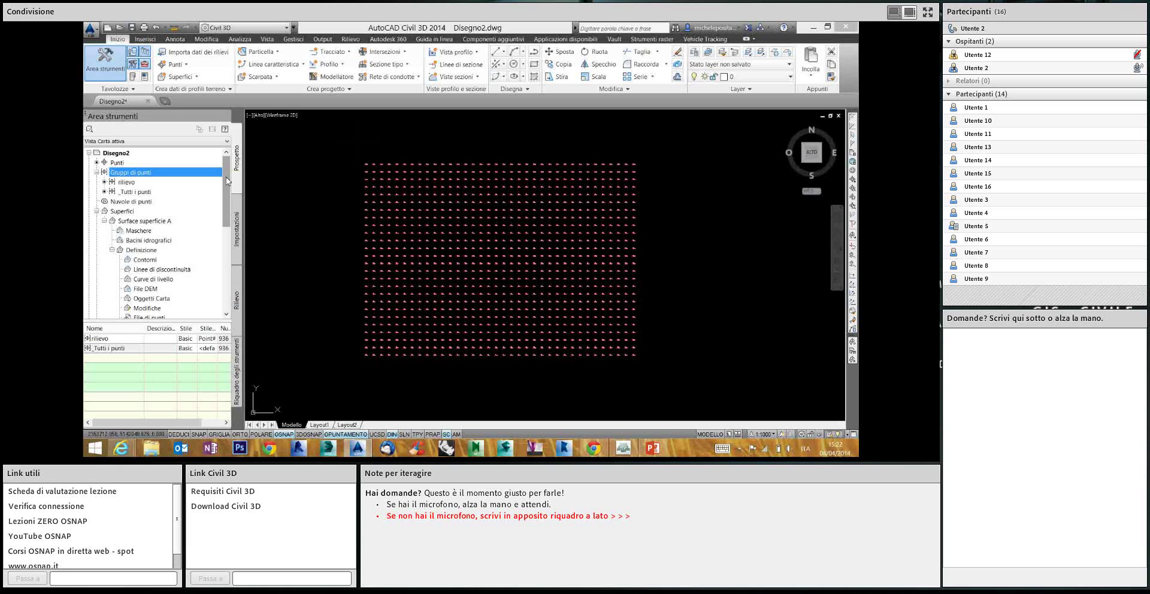
{"action": "scroll", "coordinate": [225, 188], "scroll_direction": "down", "scroll_amount": 1}
{"action": "scroll", "coordinate": [216, 207], "scroll_direction": "down", "scroll_amount": 1}
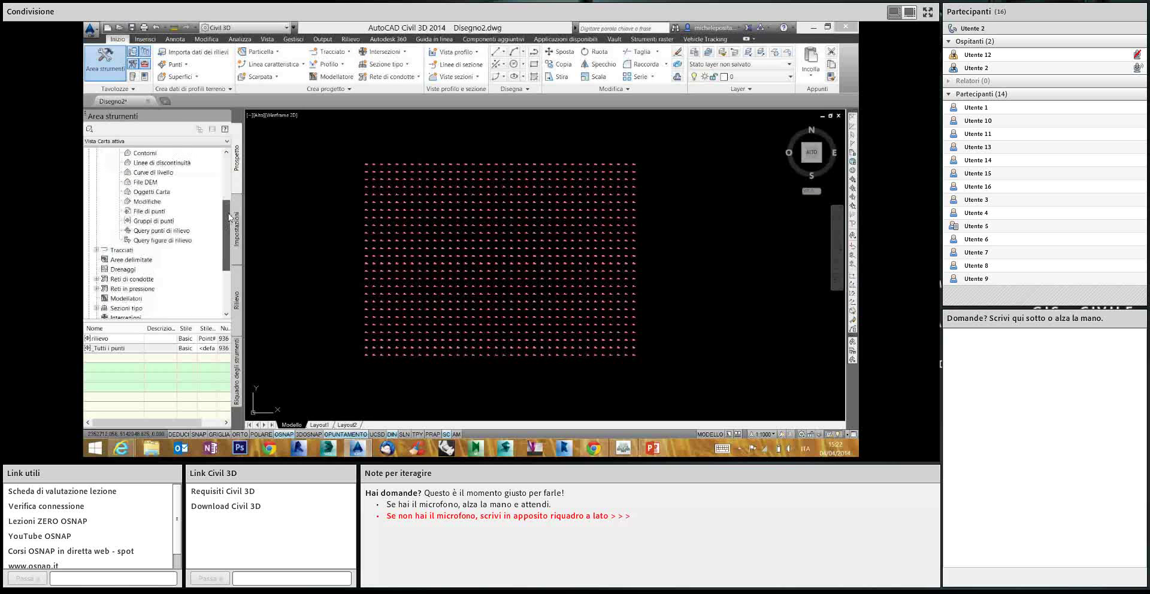
Add the rilievo point group to Surface superficie A under Definizione > Gruppi di punti
{"action": "scroll", "coordinate": [204, 231], "scroll_direction": "down", "scroll_amount": 1}
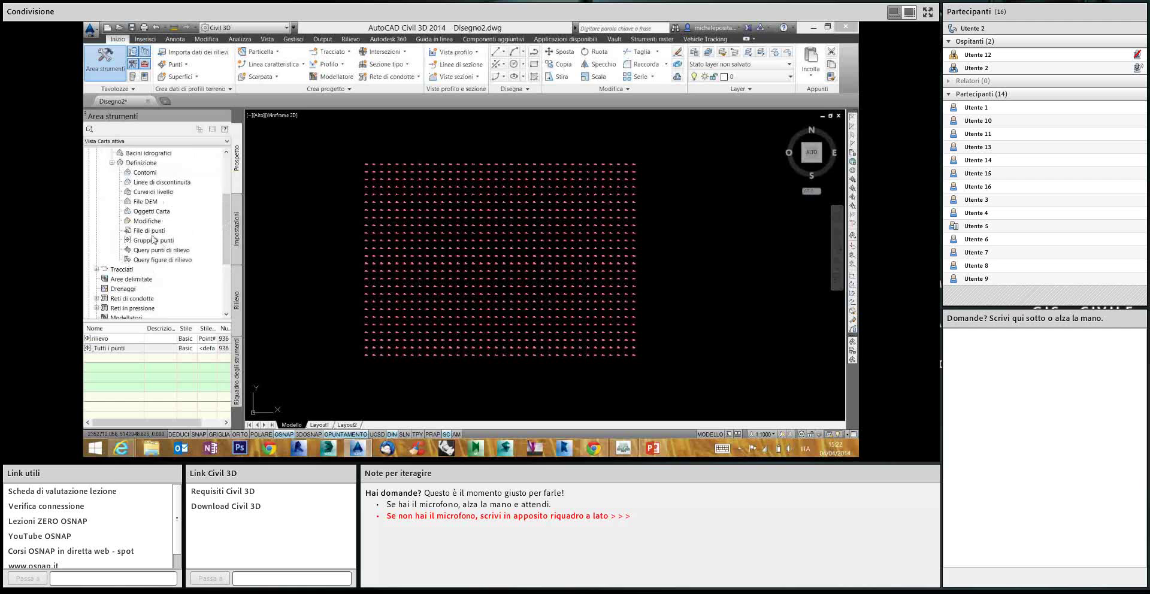
{"action": "scroll", "coordinate": [230, 228], "scroll_direction": "up", "scroll_amount": 1}
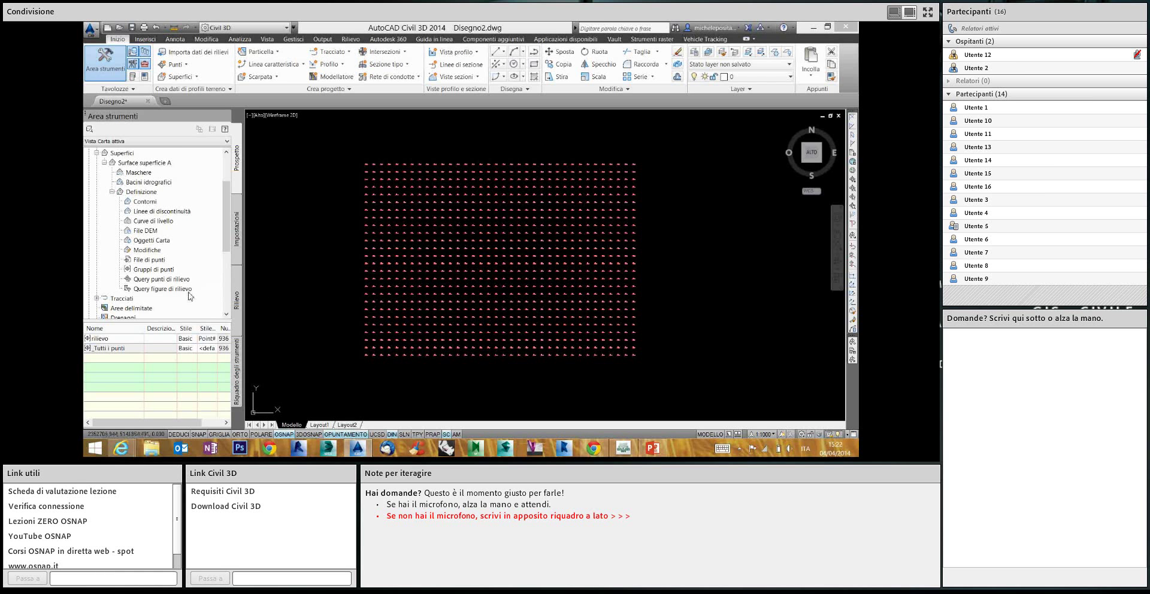
{"action": "right_click", "coordinate": [145, 274]}
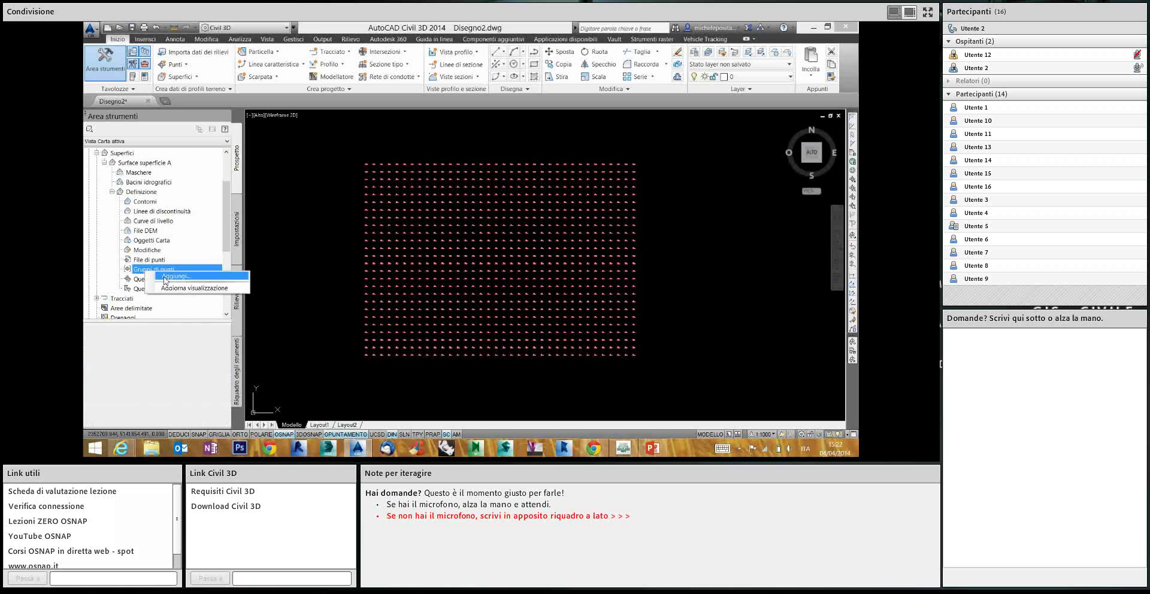
{"action": "left_click", "coordinate": [184, 283]}
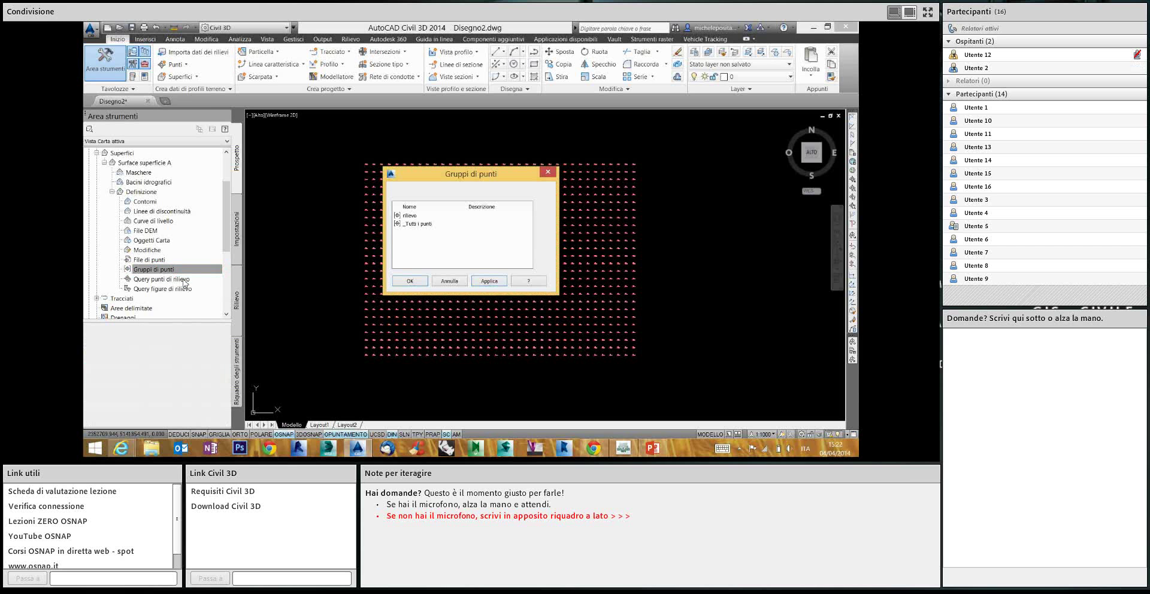
{"action": "left_click", "coordinate": [408, 217]}
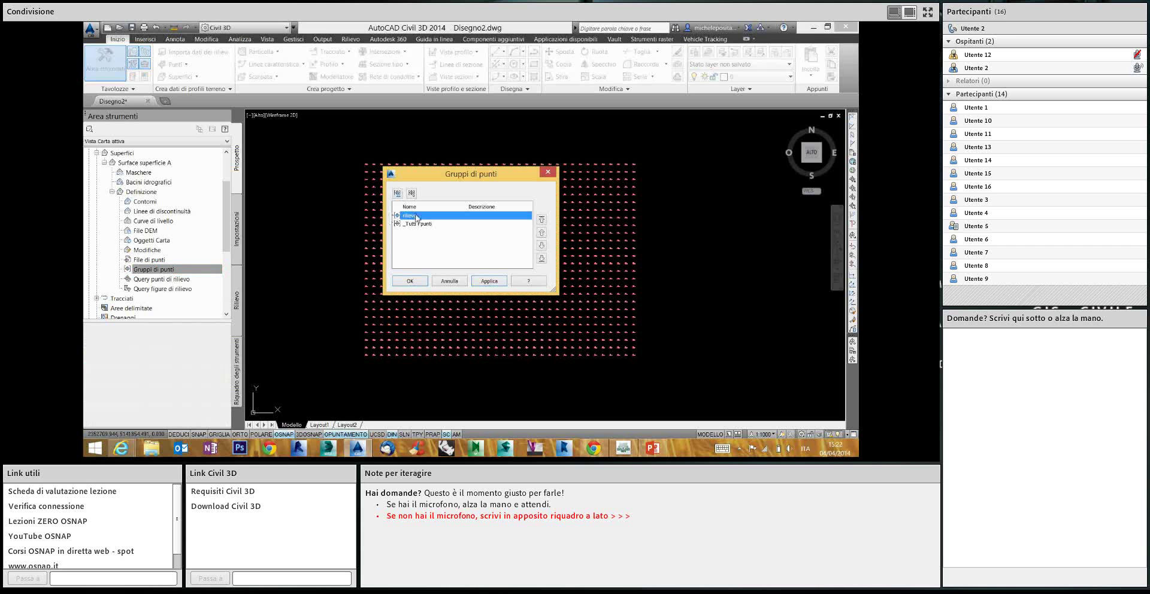
{"action": "left_click", "coordinate": [408, 282]}
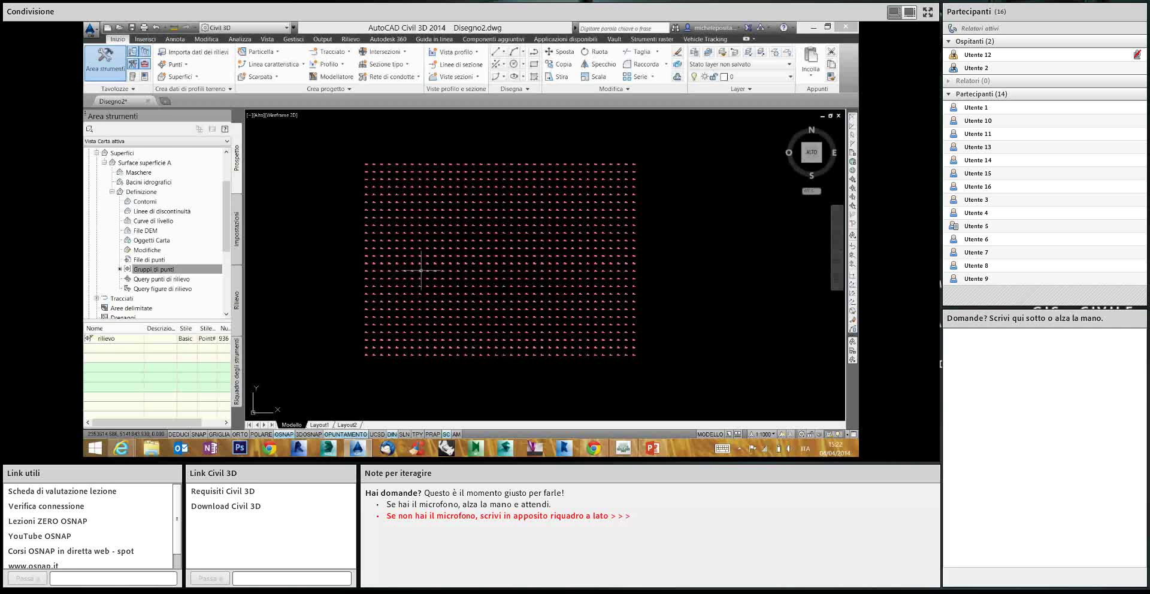
Inspect the new contours across the point grid, then switch to the Adobe Connect meeting window
{"action": "scroll", "coordinate": [297, 253], "scroll_direction": "down", "scroll_amount": 3}
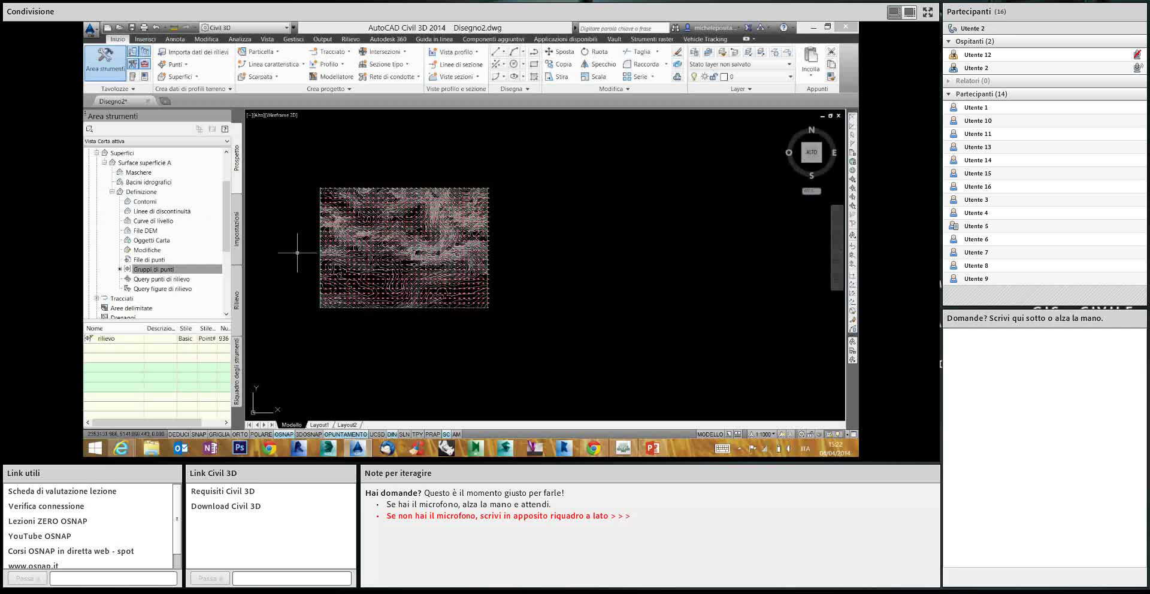
{"action": "middle_click_drag", "start_coordinate": [300, 251], "coordinate": [387, 255]}
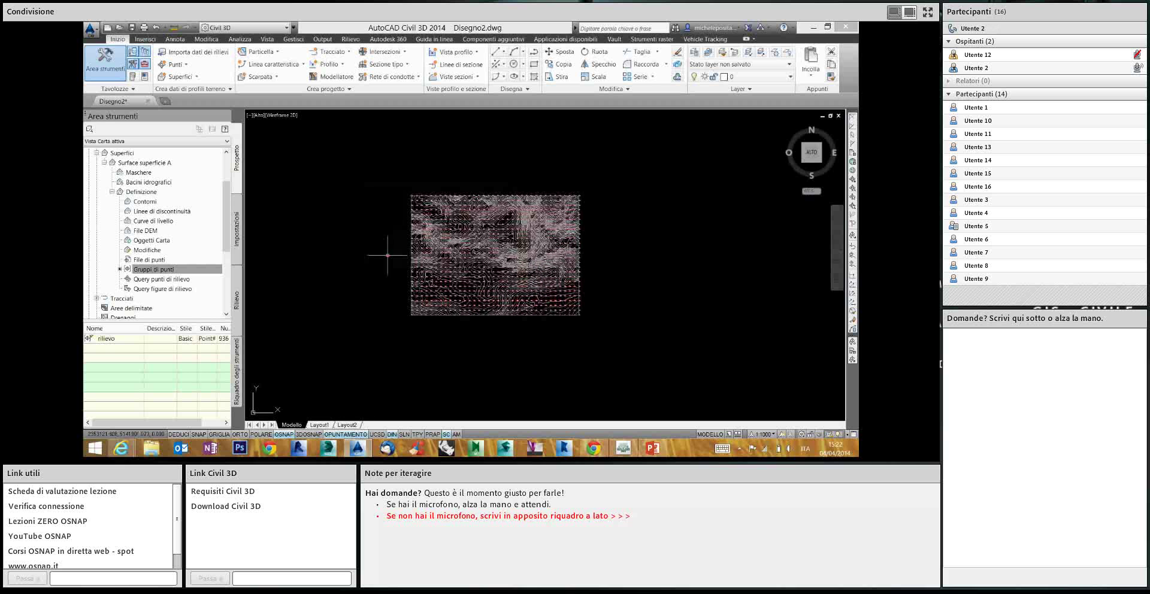
{"action": "scroll", "coordinate": [396, 236], "scroll_direction": "up", "scroll_amount": 2}
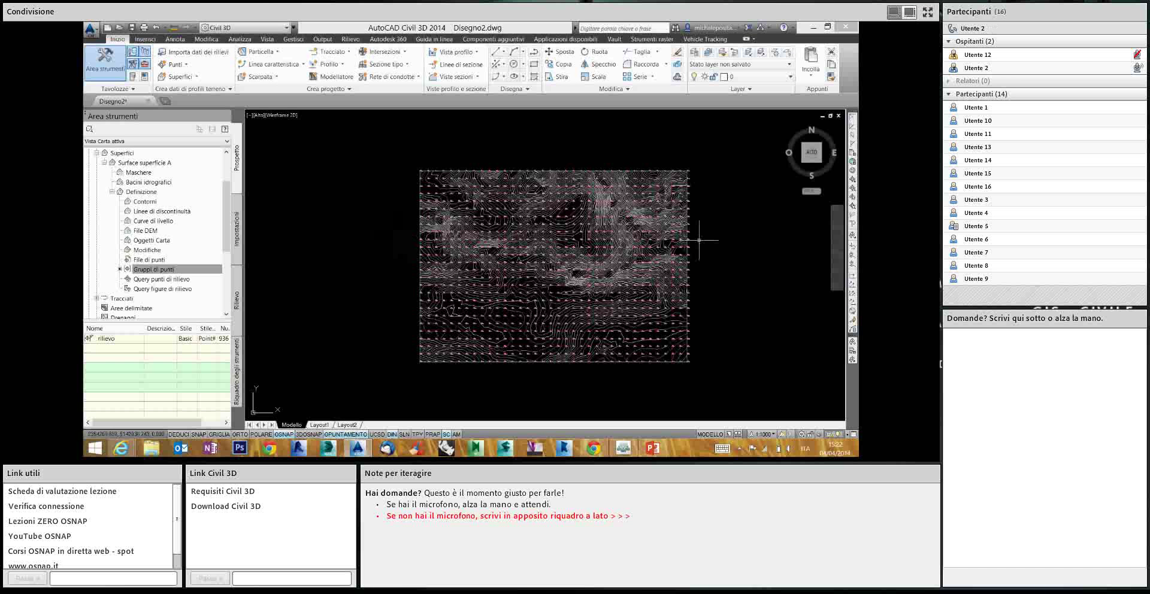
{"action": "scroll", "coordinate": [600, 254], "scroll_direction": "up", "scroll_amount": 2}
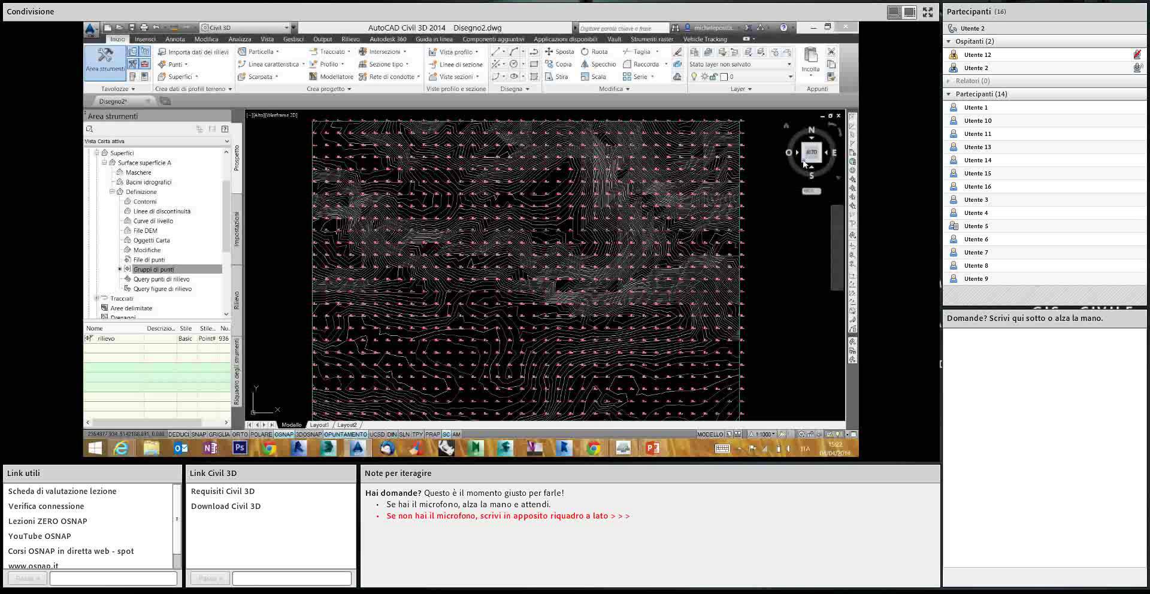
{"action": "mouse_move", "coordinate": [811, 153]}
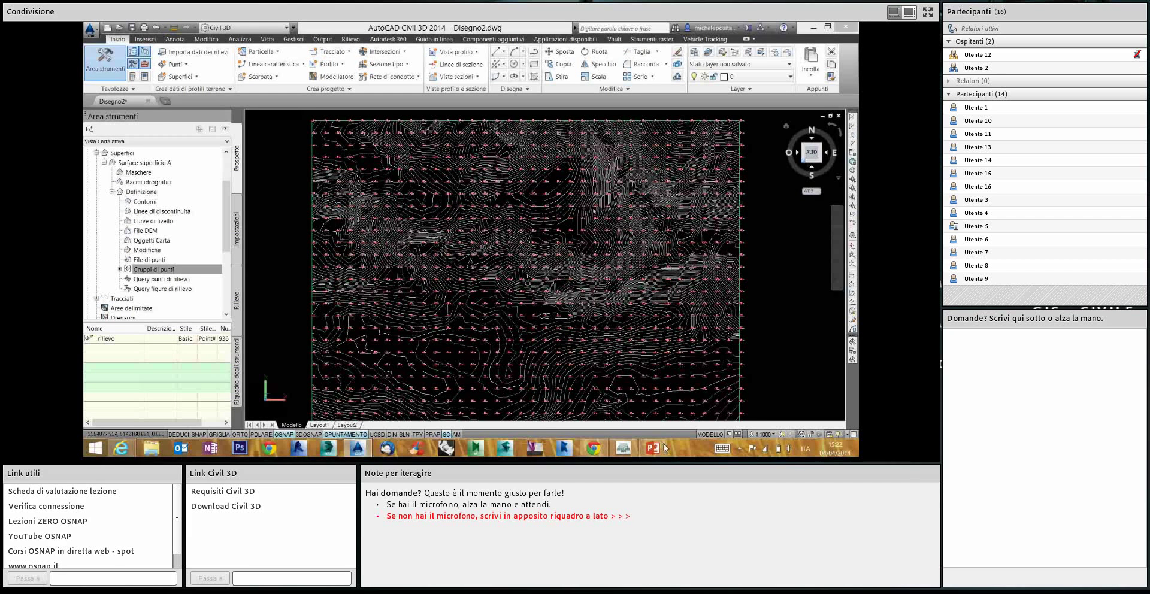
{"action": "left_click", "coordinate": [624, 449]}
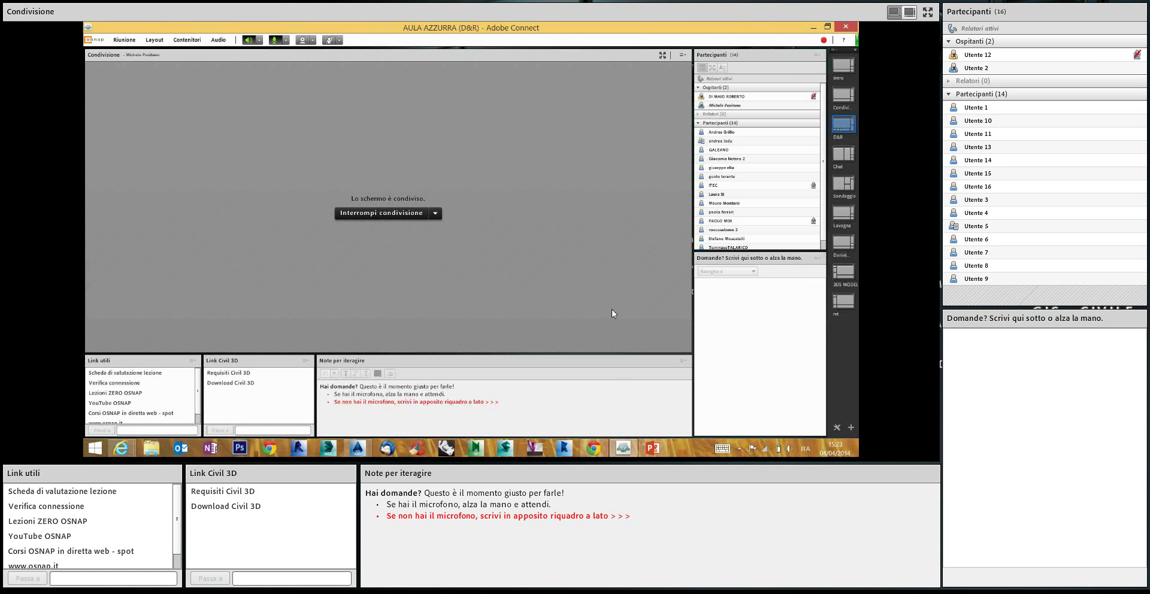
{"action": "left_click", "coordinate": [392, 402]}
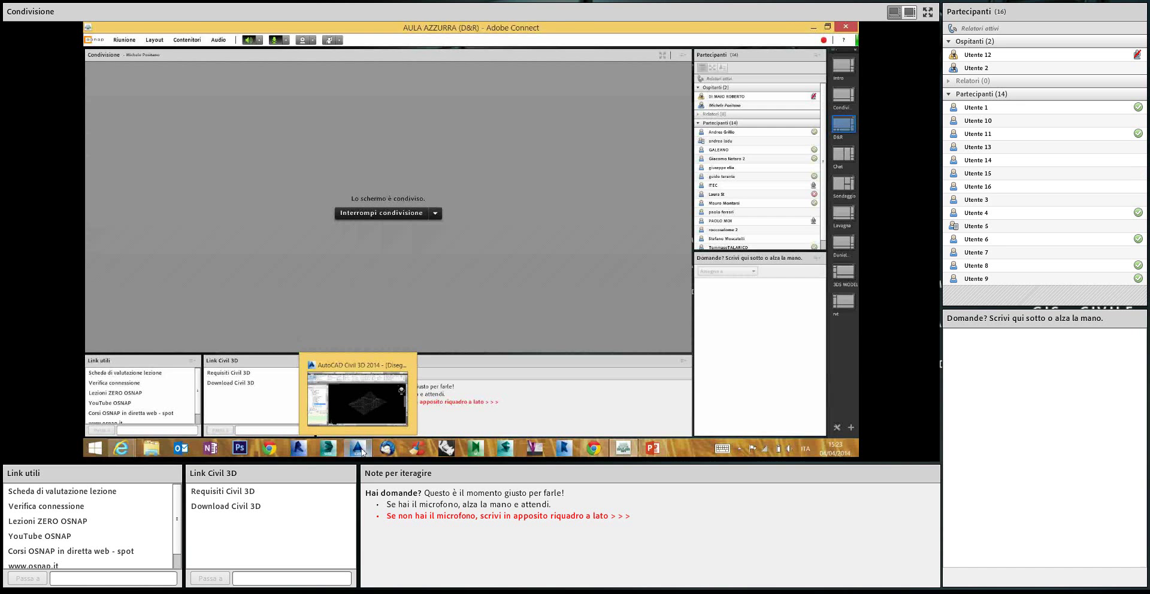
Return to Civil 3D, orbit the surface mesh to another angle, then switch back to Adobe Connect
{"action": "left_click", "coordinate": [361, 450]}
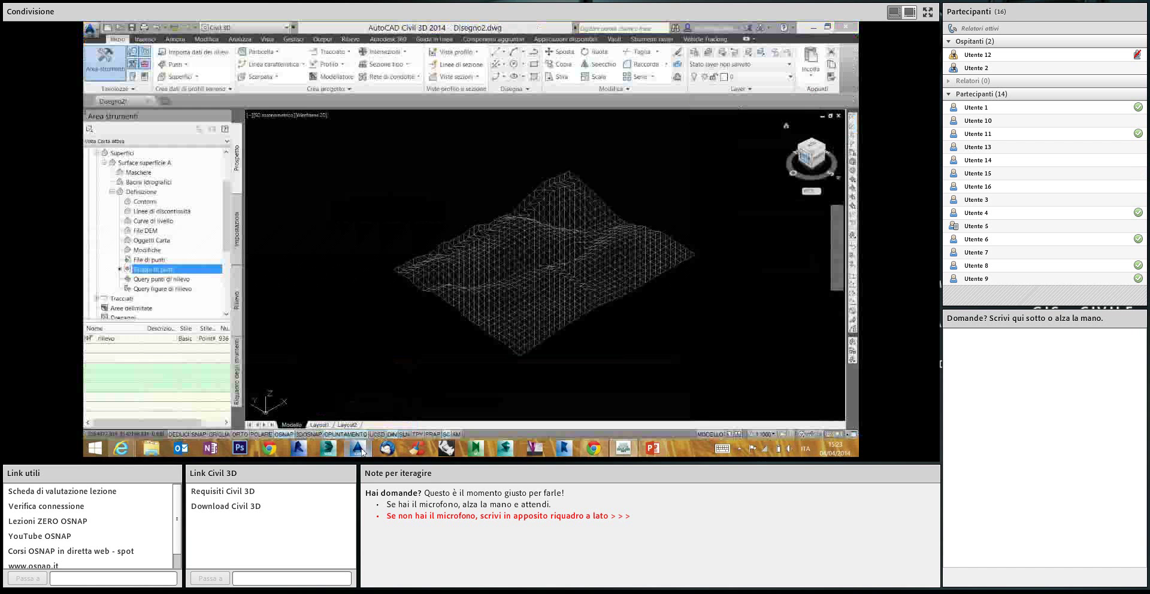
{"action": "scroll", "coordinate": [525, 280], "scroll_direction": "up", "scroll_amount": 2}
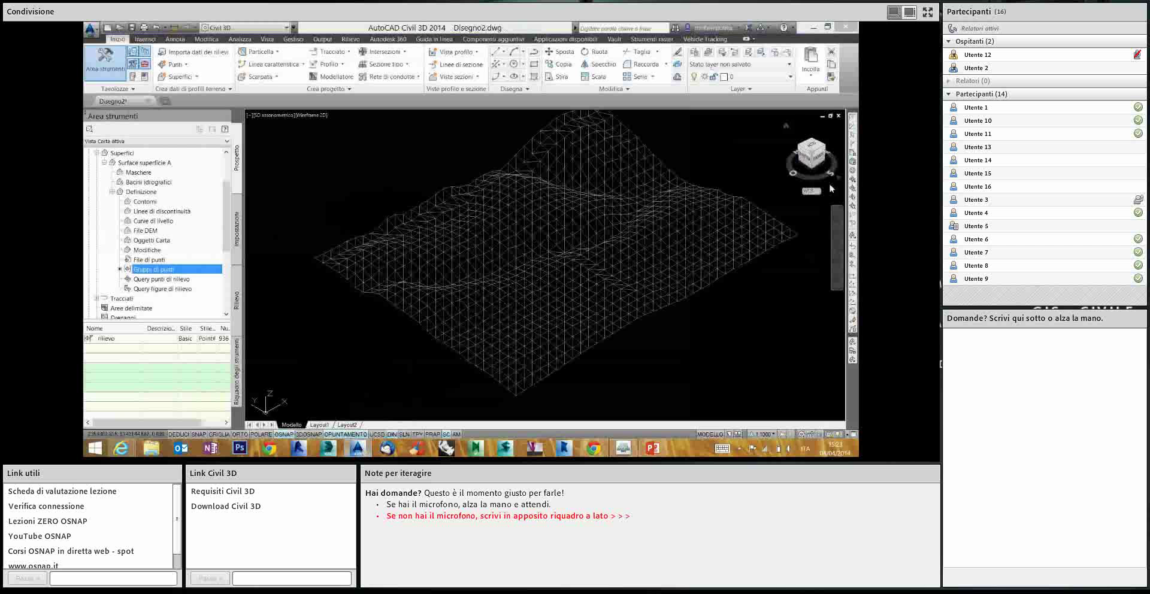
{"action": "middle_click_drag", "start_coordinate": [598, 301], "coordinate": [690, 305], "text": "shift"}
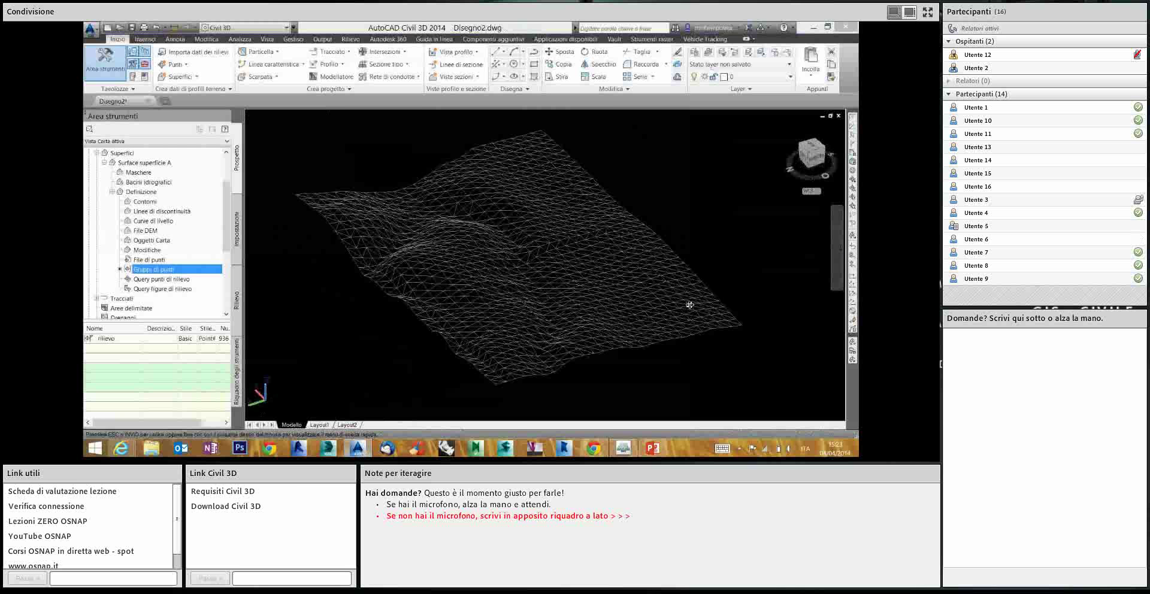
{"action": "left_click", "coordinate": [623, 450]}
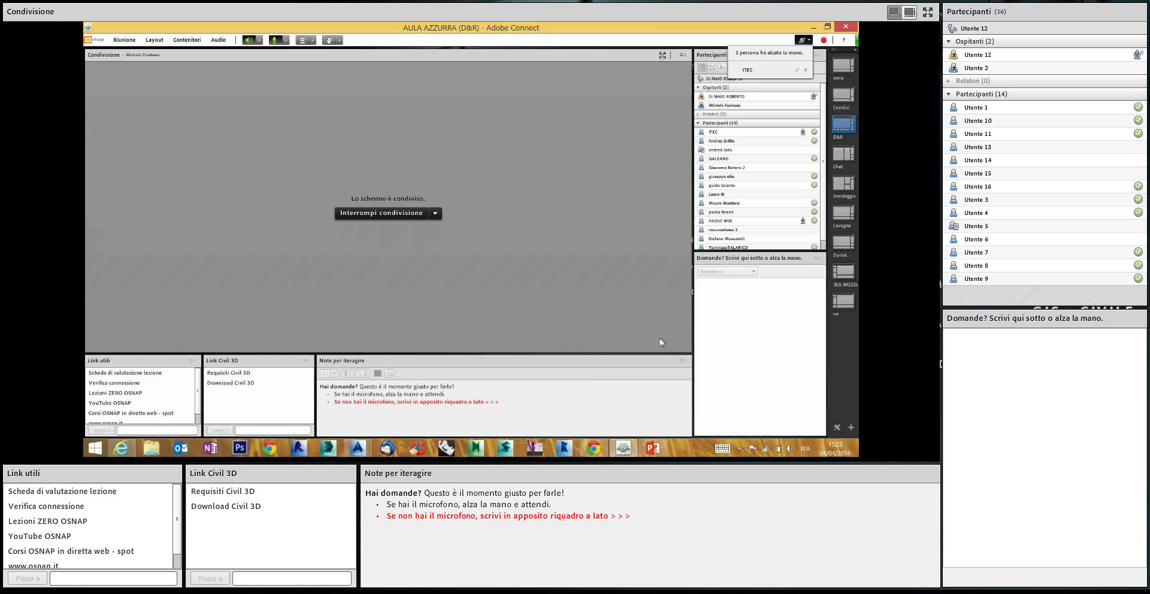
Bring the Civil 3D drawing with the wireframe surface back to the front
{"action": "left_click", "coordinate": [581, 373]}
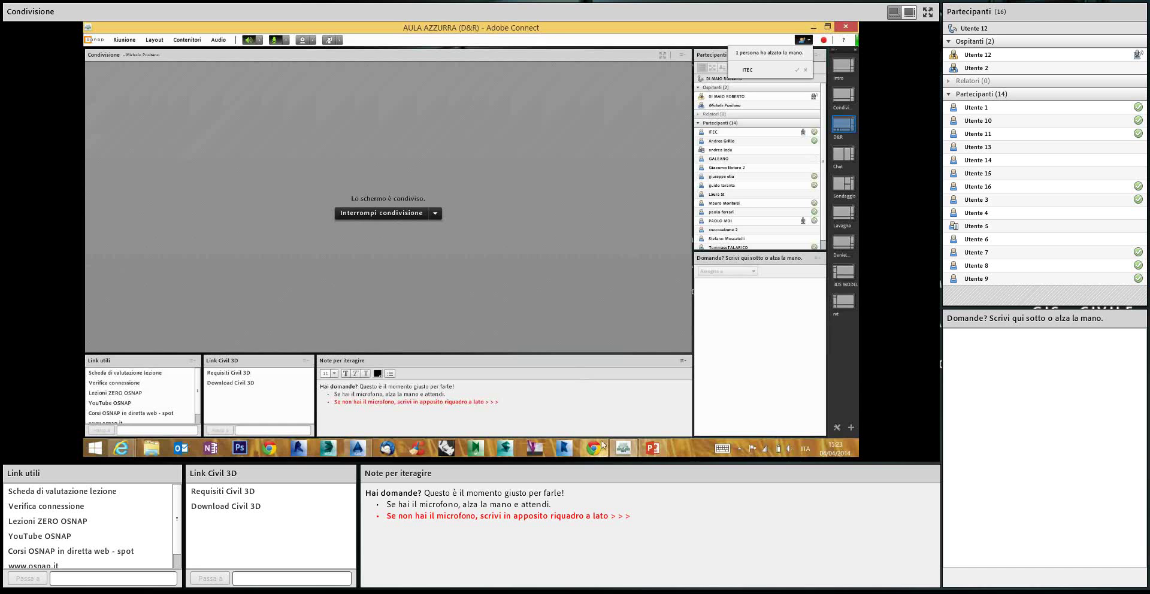
{"action": "left_click", "coordinate": [621, 449]}
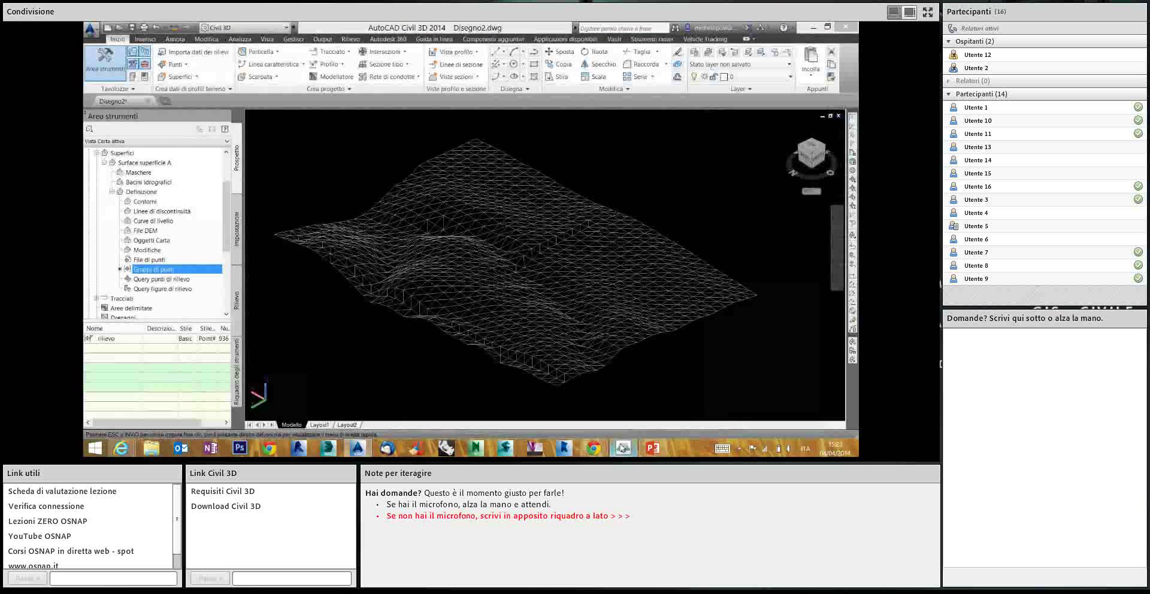
Orbit the wireframe TIN surface into a more tilted 3D view
{"action": "mouse_move", "coordinate": [419, 300]}
{"action": "middle_mouse_down", "text": "shift"}
{"action": "mouse_move", "coordinate": [439, 316]}
{"action": "mouse_move", "coordinate": [453, 299]}
{"action": "mouse_move", "coordinate": [632, 312]}
{"action": "mouse_move", "coordinate": [560, 275]}
{"action": "mouse_move", "coordinate": [531, 299]}
{"action": "mouse_move", "coordinate": [567, 298]}
{"action": "middle_mouse_up", "text": "shift"}
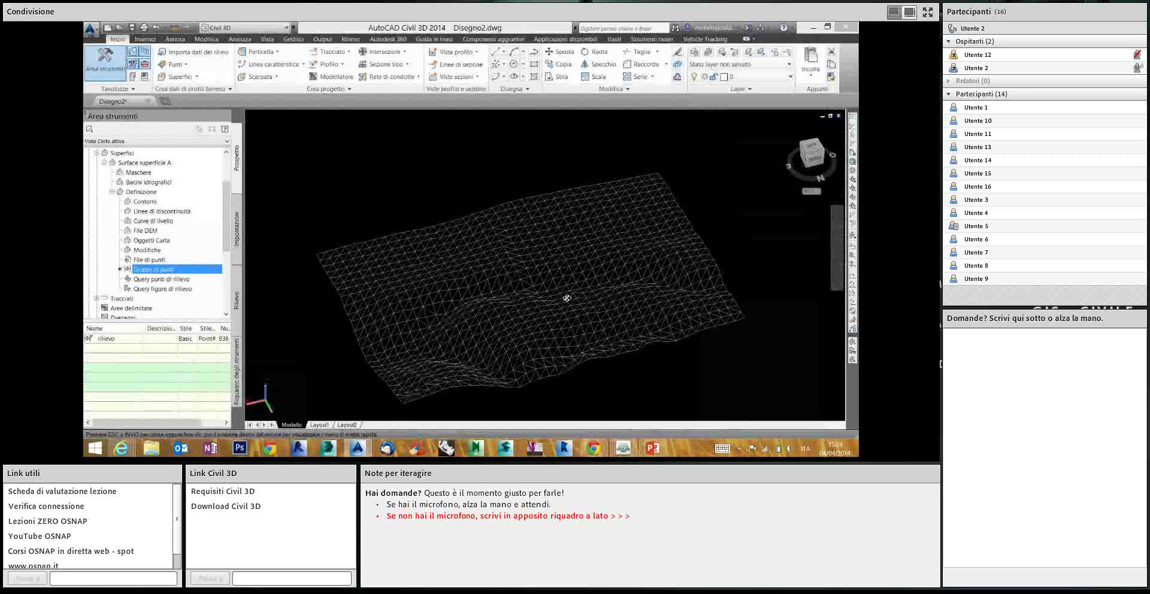
{"action": "middle_click_drag", "start_coordinate": [567, 298], "coordinate": [562, 281], "text": "shift"}
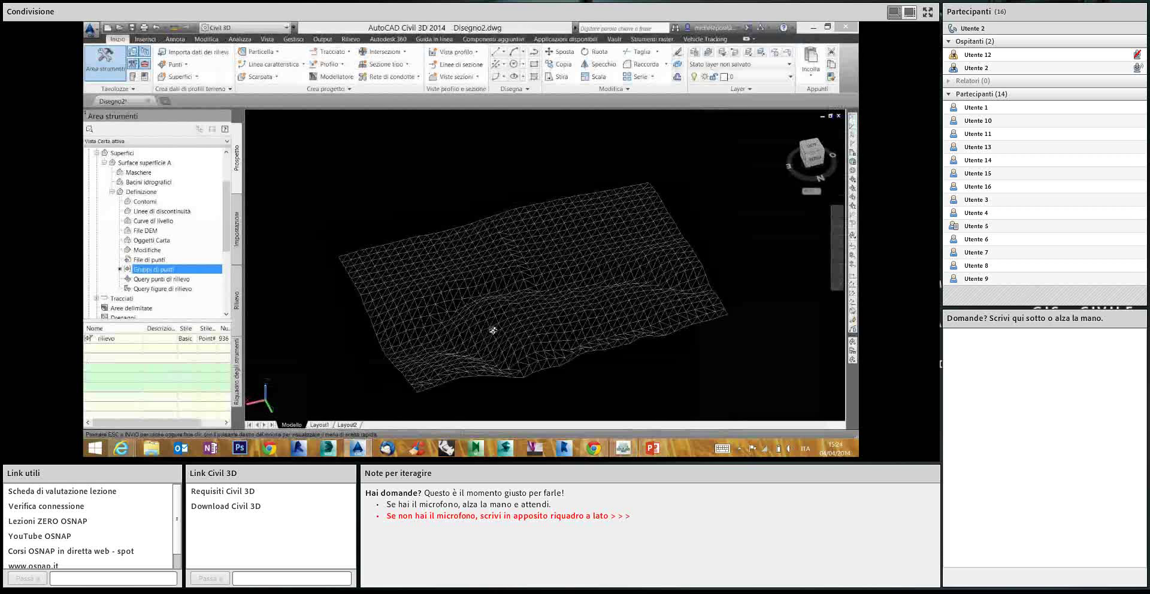
{"action": "middle_click_drag", "start_coordinate": [493, 331], "coordinate": [540, 268], "text": "shift"}
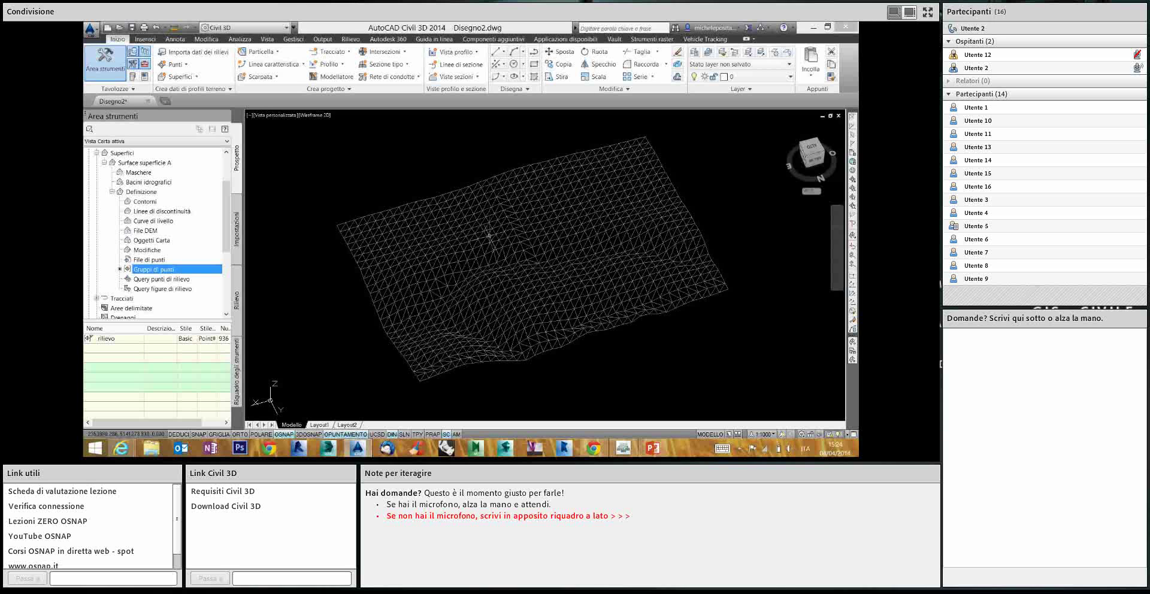
{"action": "left_click", "coordinate": [414, 246]}
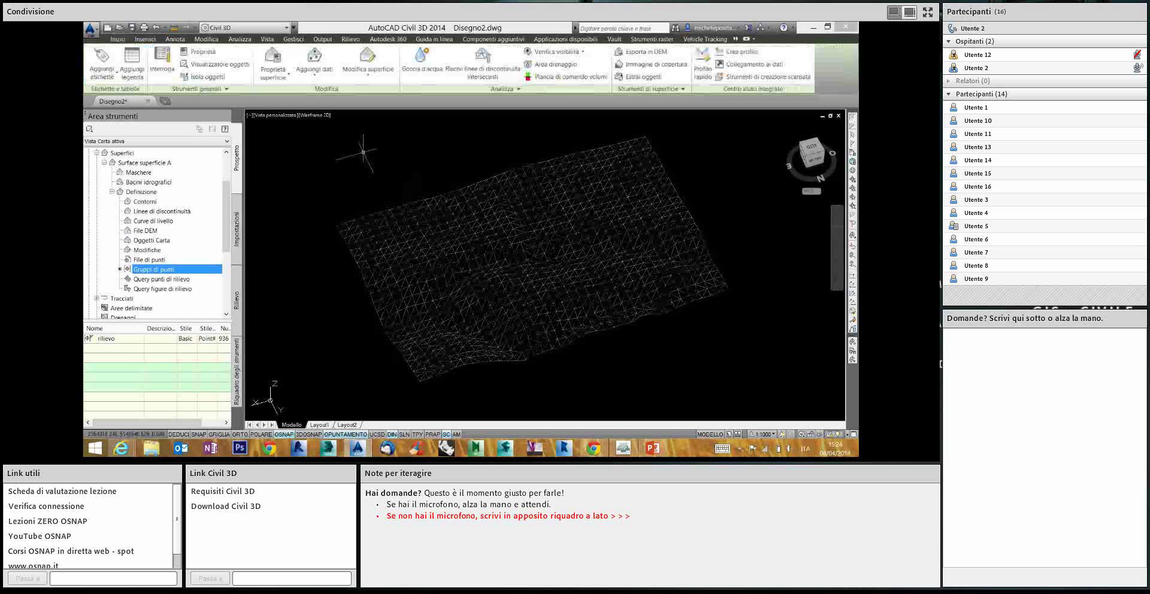
{"action": "left_click", "coordinate": [287, 78]}
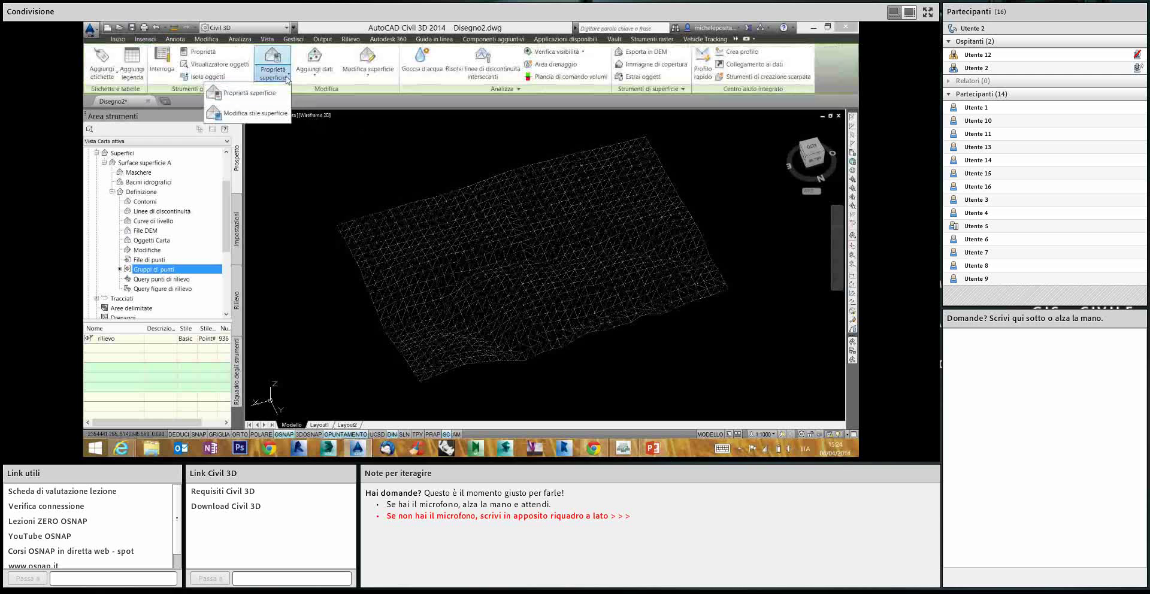
{"action": "left_click", "coordinate": [255, 95]}
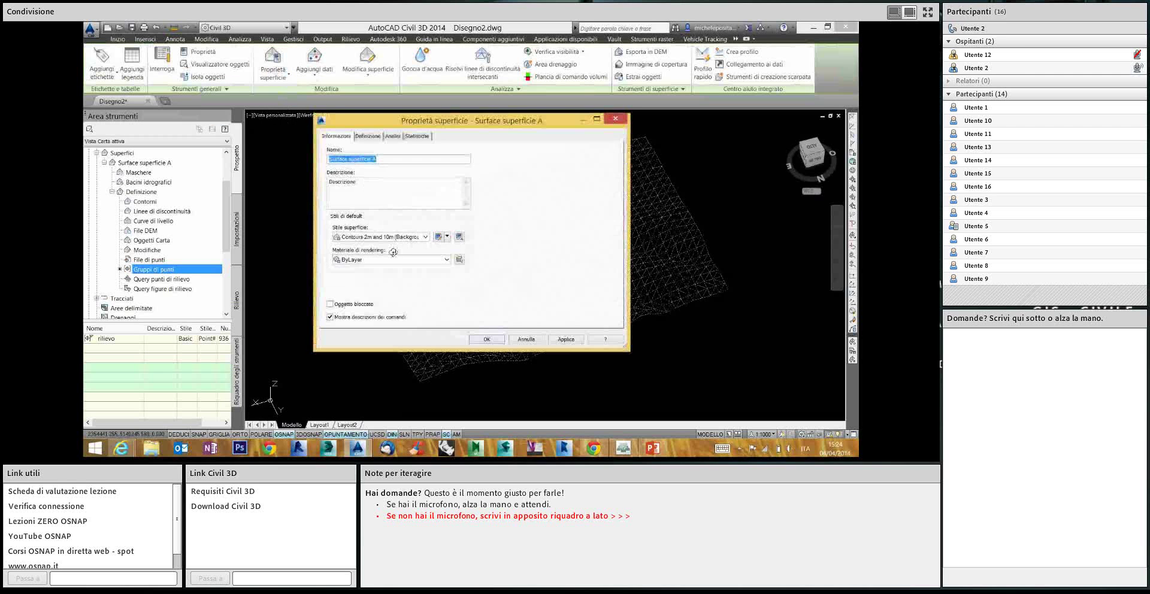
{"action": "left_click", "coordinate": [426, 238]}
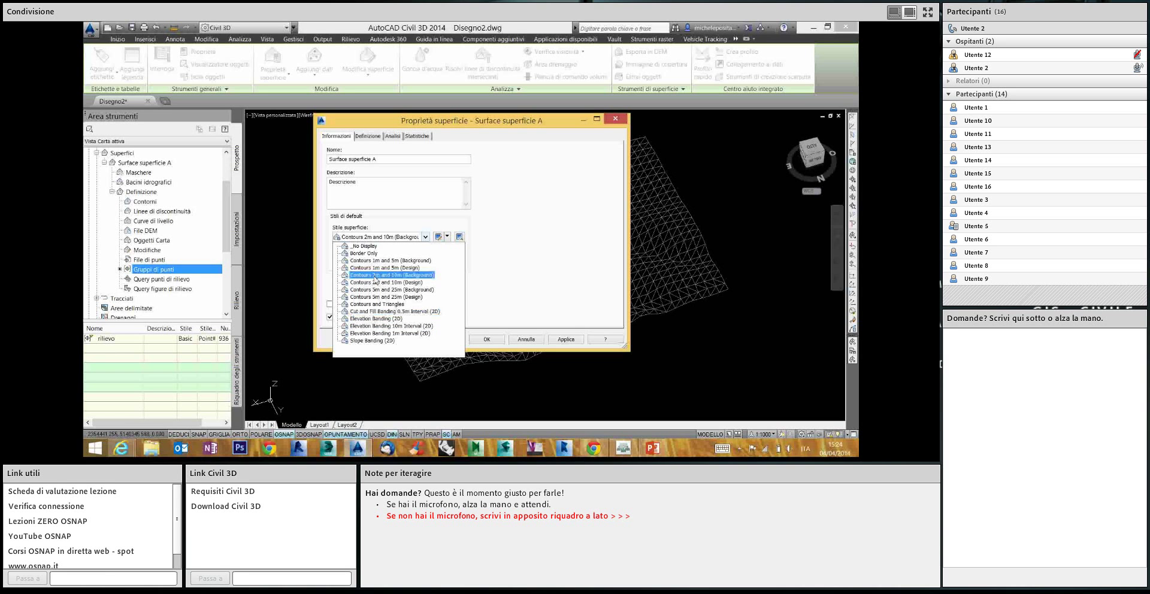
{"action": "left_click", "coordinate": [379, 275]}
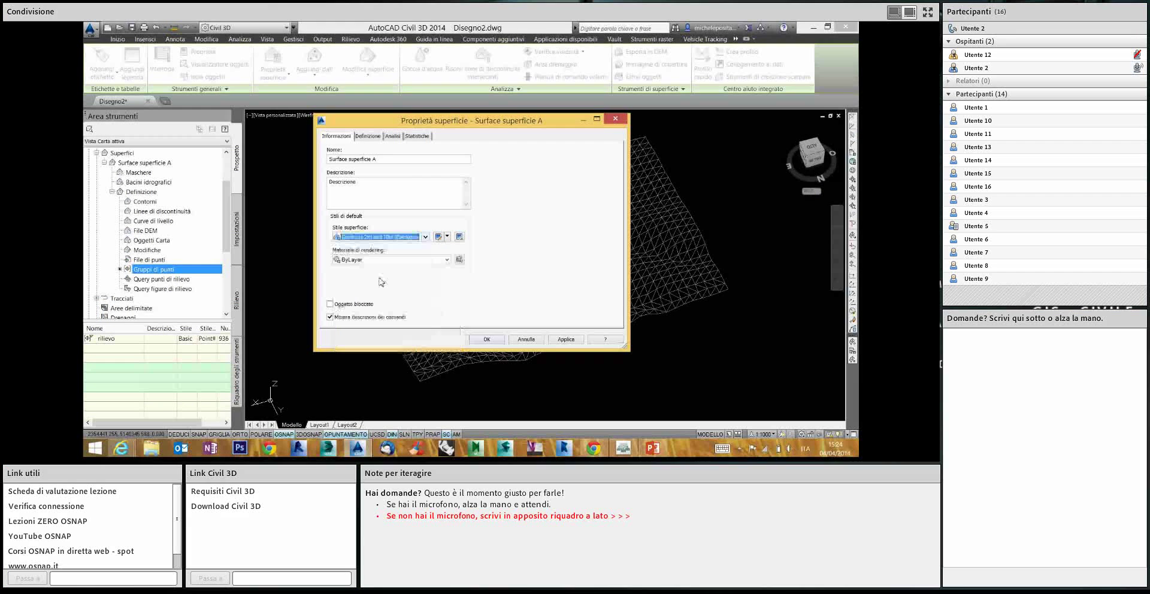
{"action": "left_click", "coordinate": [566, 340]}
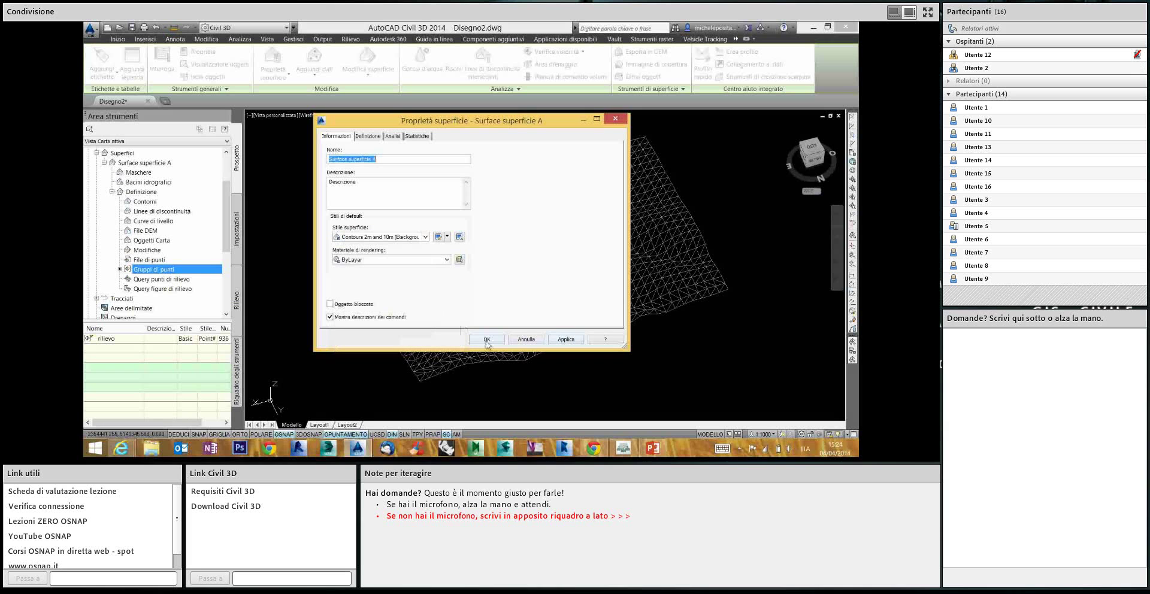
{"action": "left_click", "coordinate": [487, 339]}
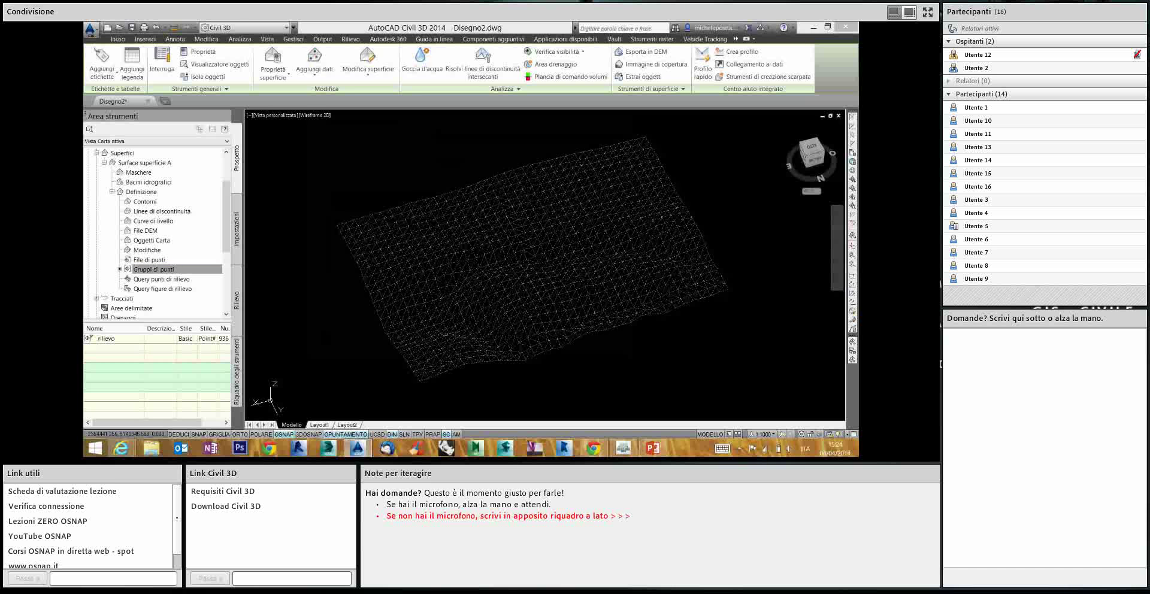
Change Surface superficie A's style to Contours 1m and 5m (Background) in Proprietà superficie and apply it
{"action": "double_click", "coordinate": [486, 298]}
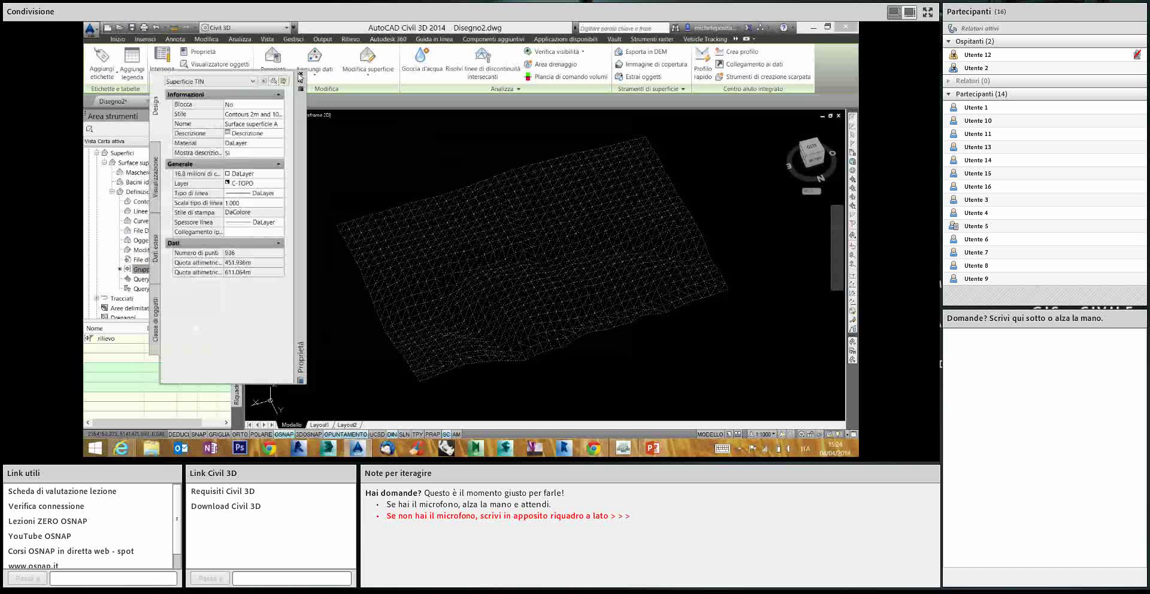
{"action": "left_click", "coordinate": [300, 74]}
{"action": "left_click", "coordinate": [287, 77]}
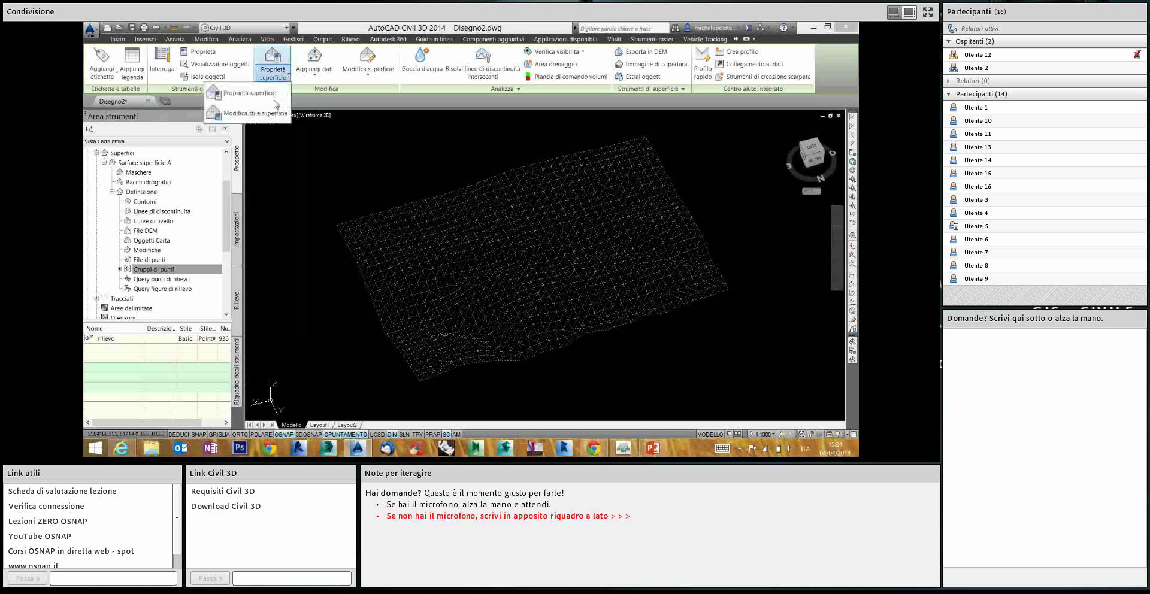
{"action": "left_click", "coordinate": [252, 93]}
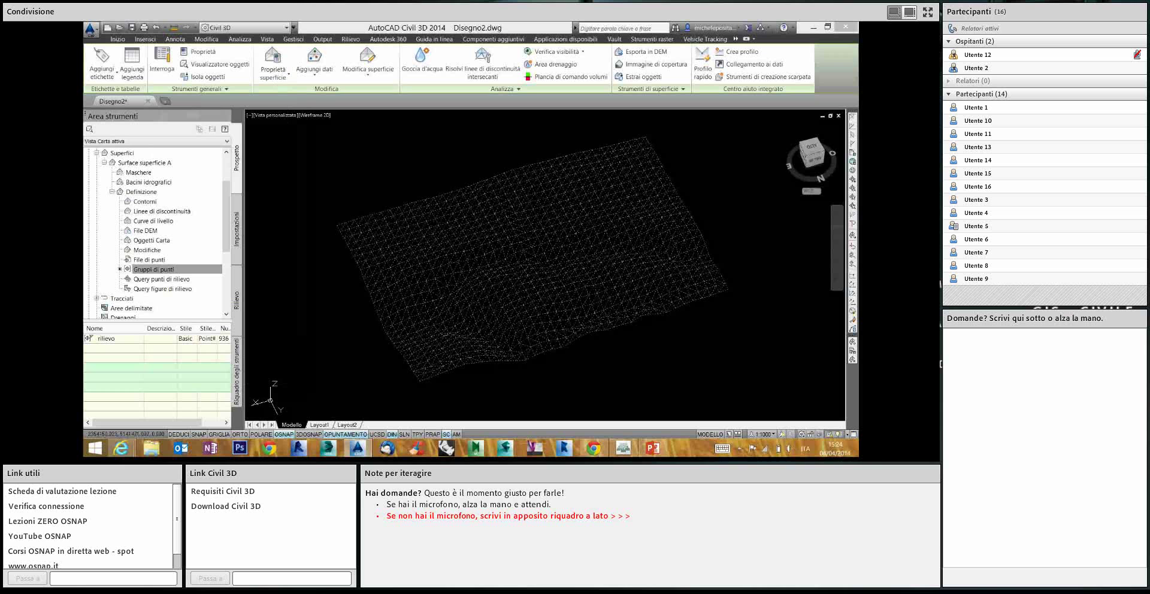
{"action": "left_click", "coordinate": [377, 228]}
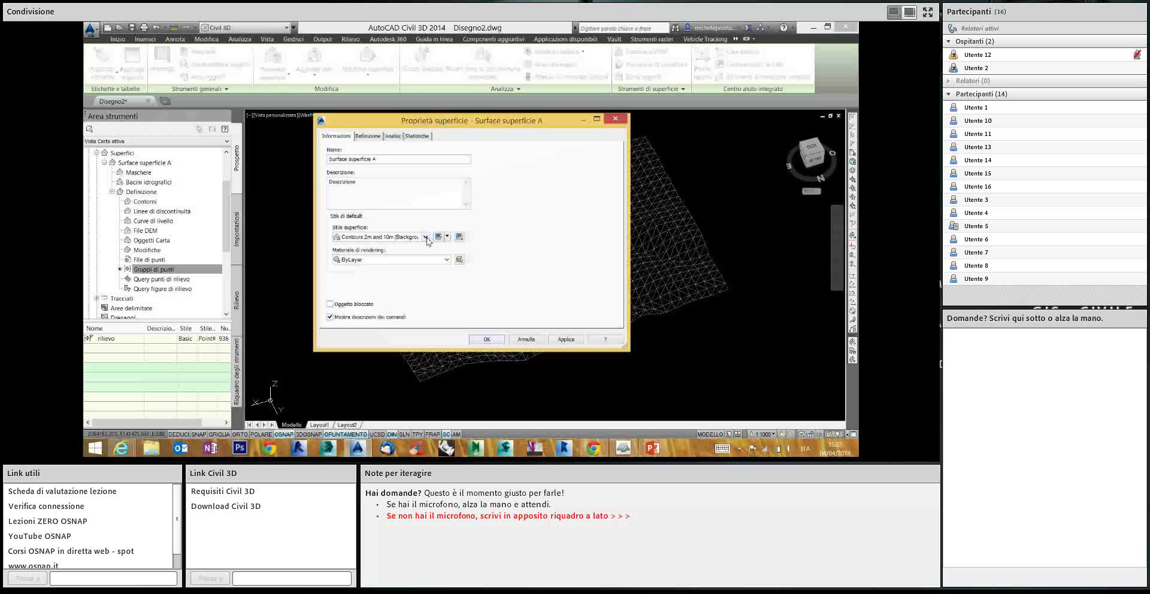
{"action": "left_click", "coordinate": [426, 238]}
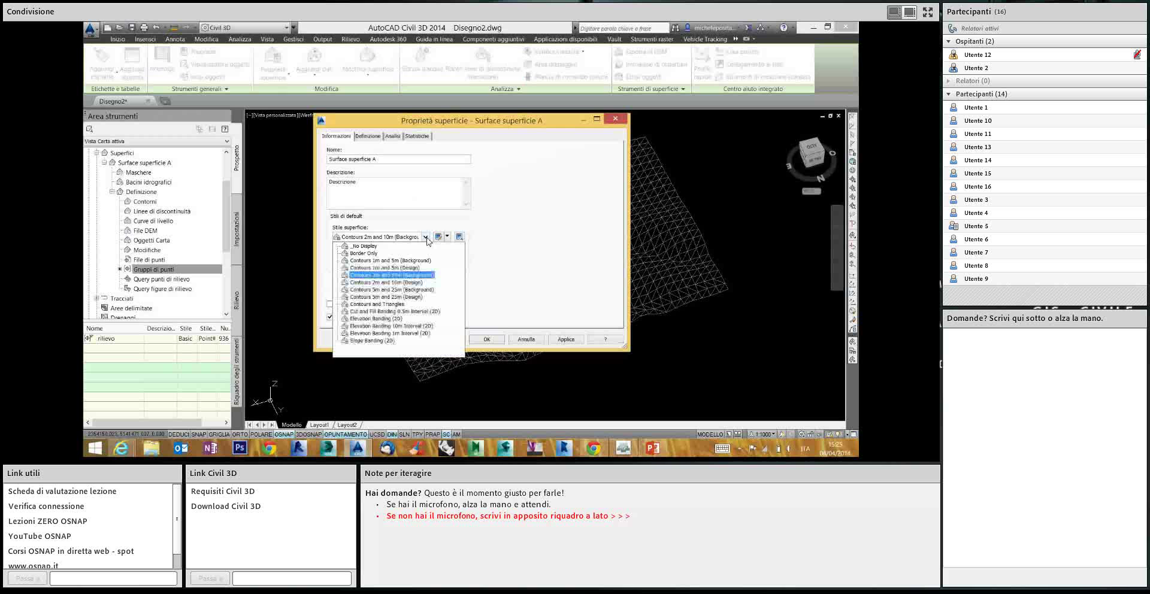
{"action": "left_click", "coordinate": [396, 262]}
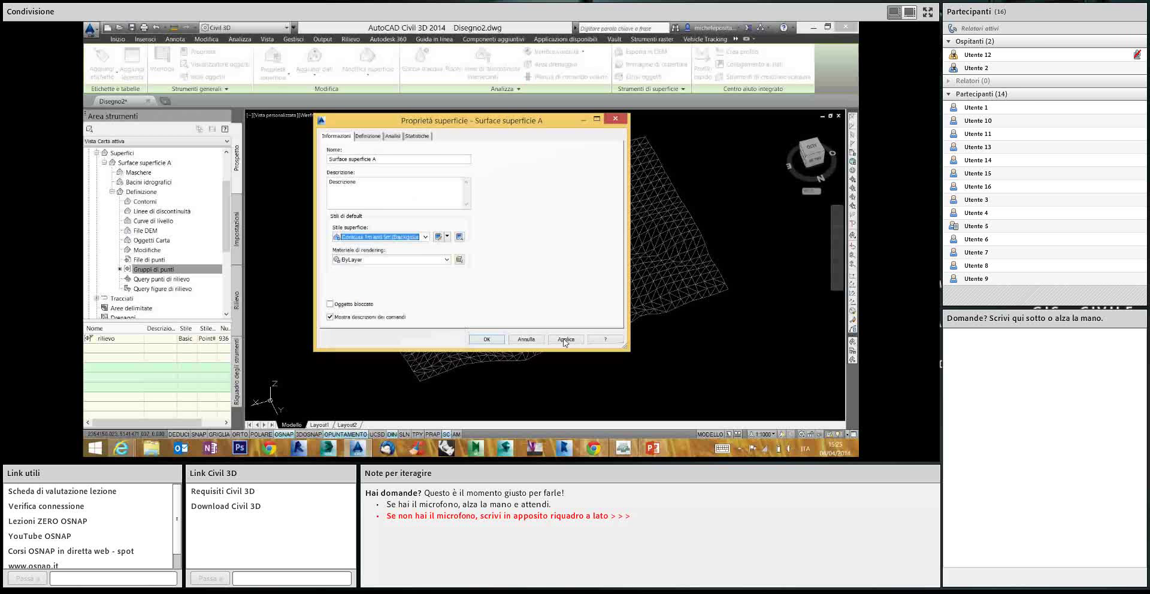
{"action": "left_click", "coordinate": [564, 340]}
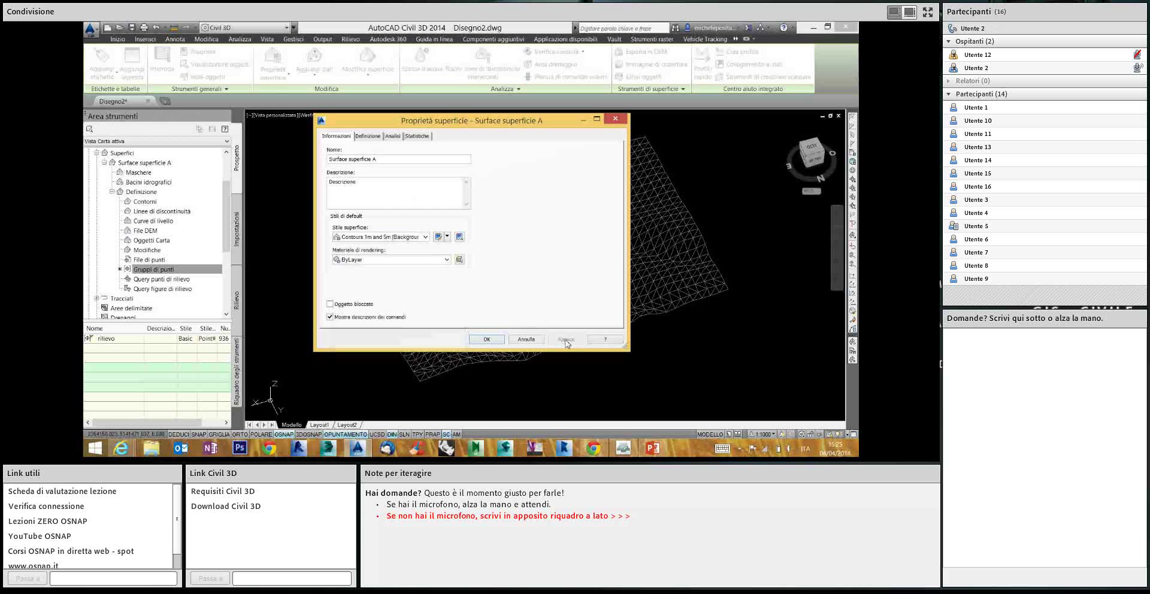
{"action": "left_click", "coordinate": [489, 339]}
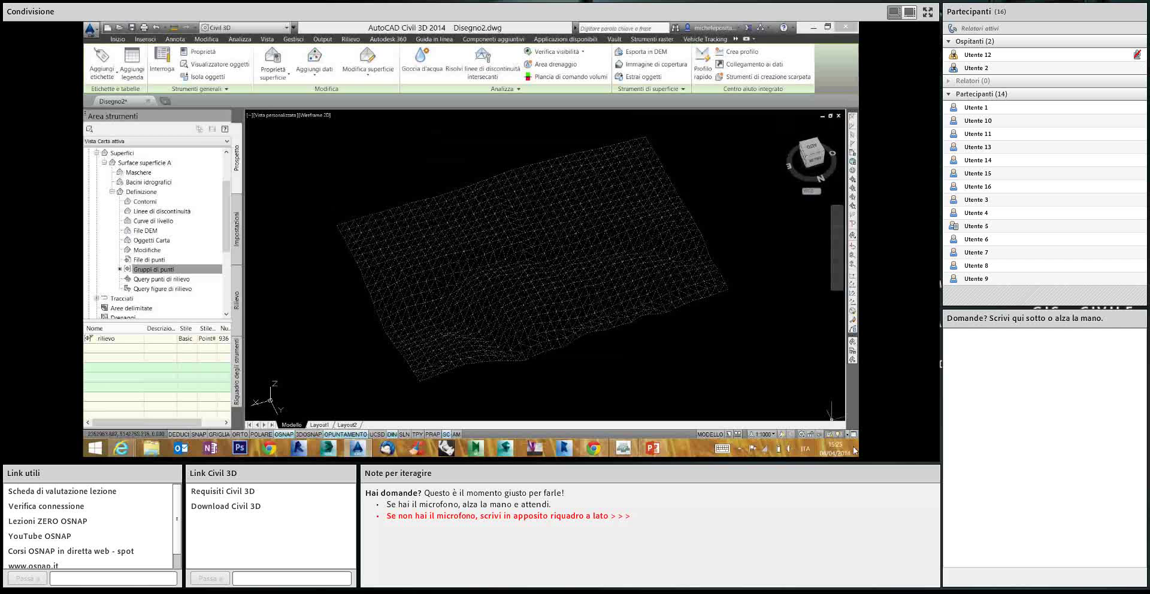
From the desktop, open 2 - superficie.dwg in the Lezione Presentazione Civil 3D Aprile 2014 folder
{"action": "left_click", "coordinate": [856, 451]}
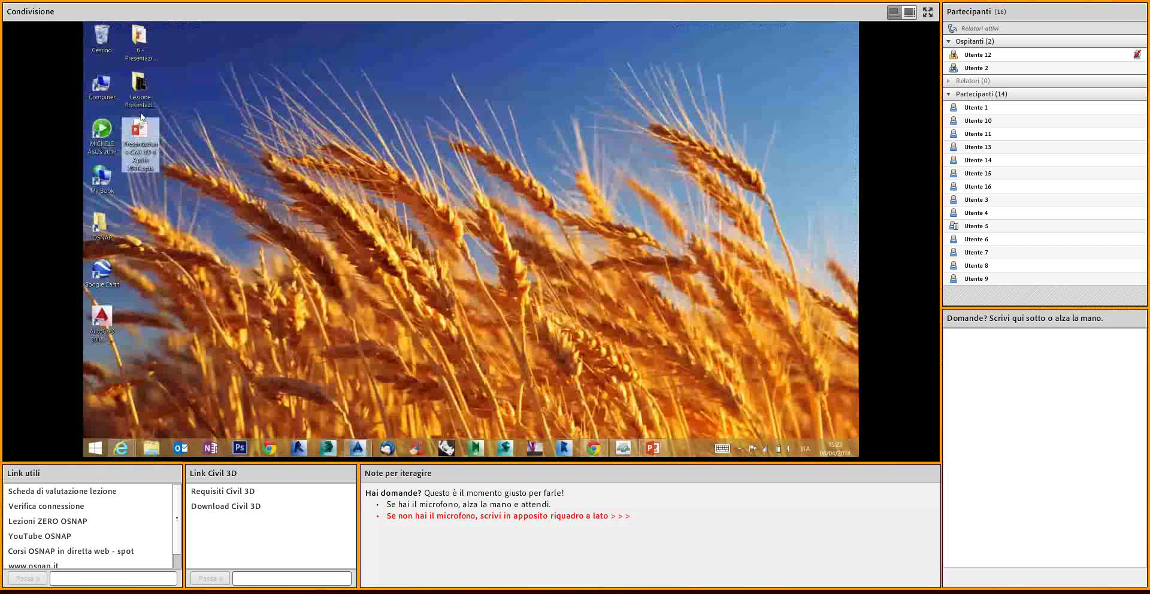
{"action": "double_click", "coordinate": [138, 84]}
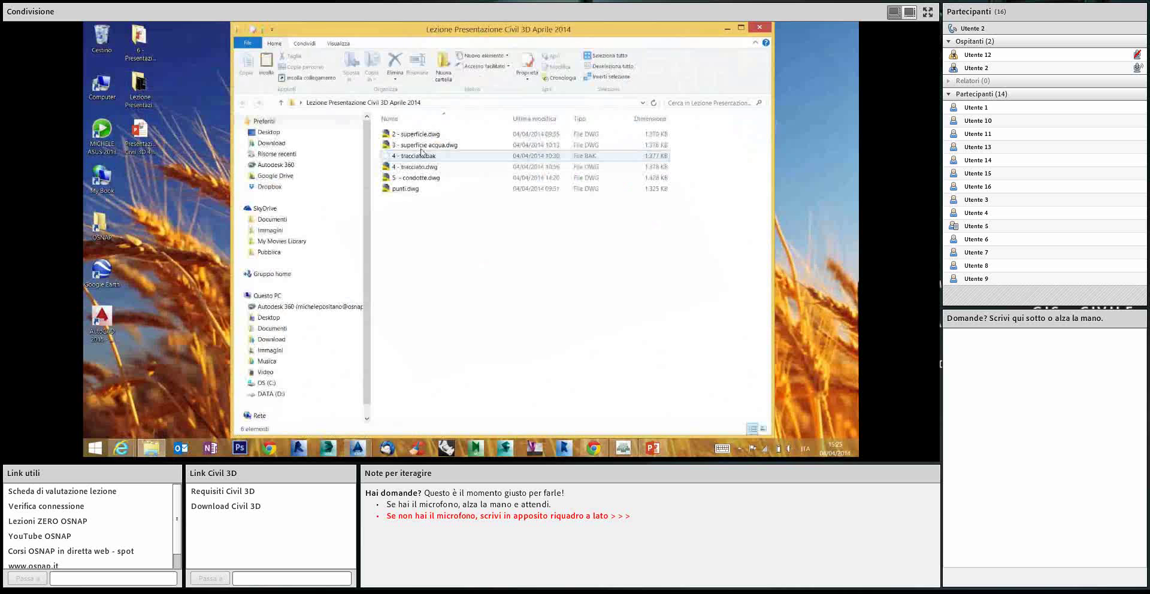
{"action": "double_click", "coordinate": [420, 135]}
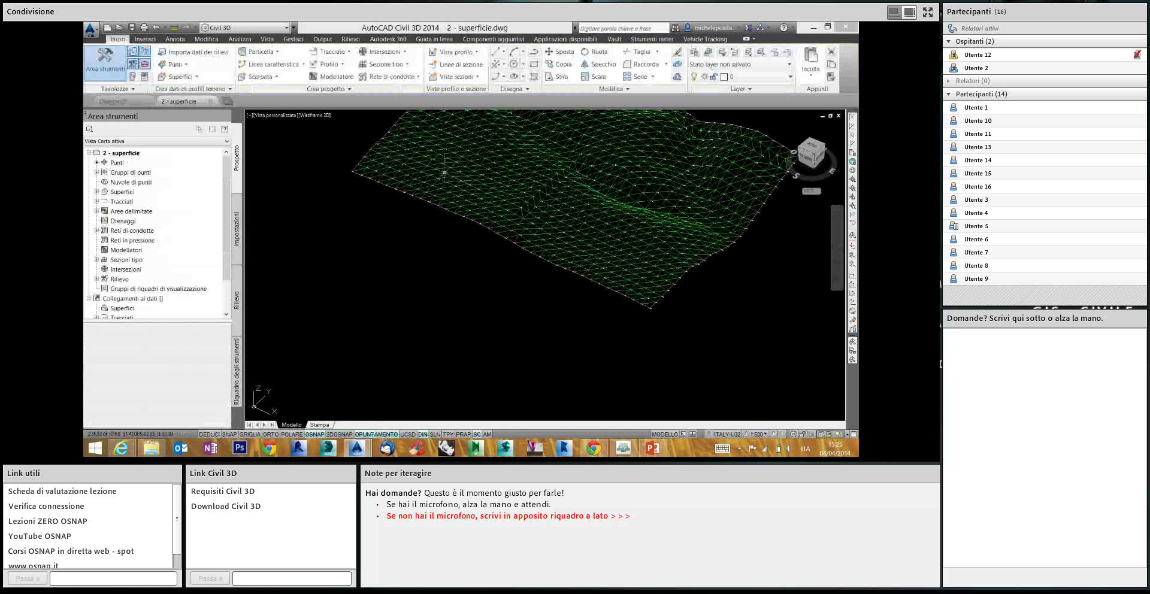
Orbit the green triangulated surface of 2 - superficie to a new 3D angle
{"action": "middle_click_drag", "start_coordinate": [455, 182], "coordinate": [438, 238], "text": "shift"}
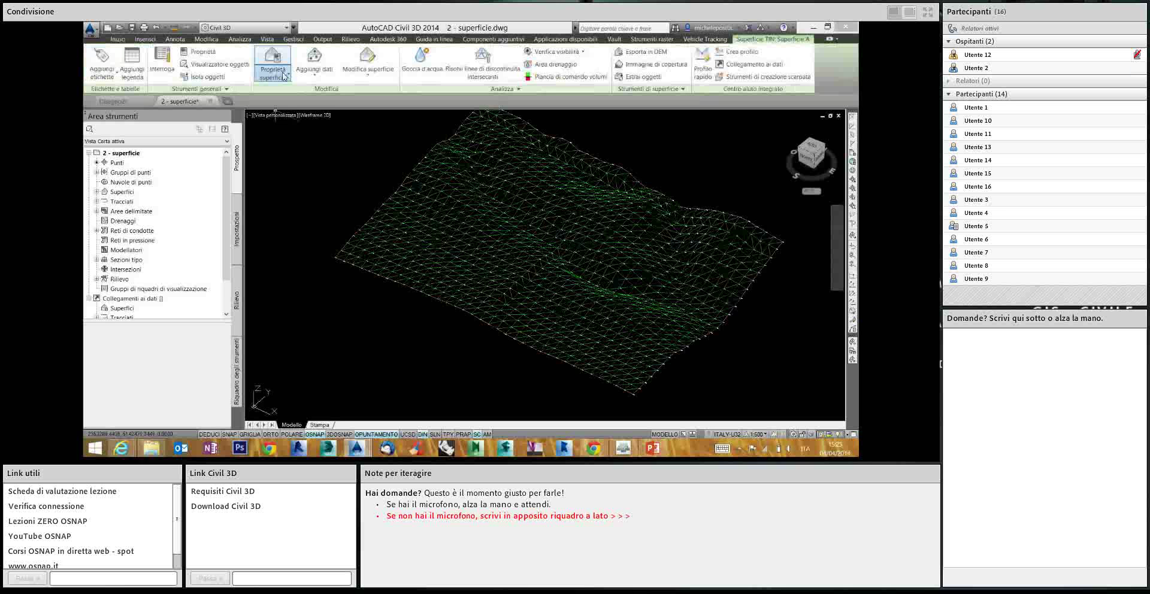
{"action": "left_click", "coordinate": [284, 76]}
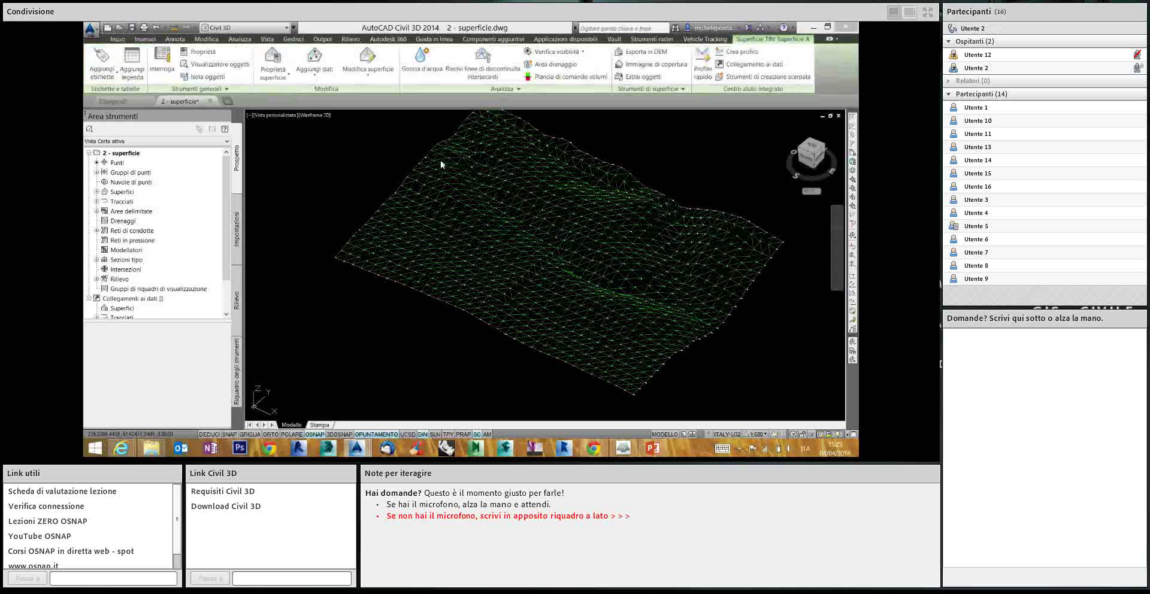
Set Superficie A's style to Curve Liv. 3D (10-50 m), apply it, and zoom in
{"action": "left_click", "coordinate": [368, 163]}
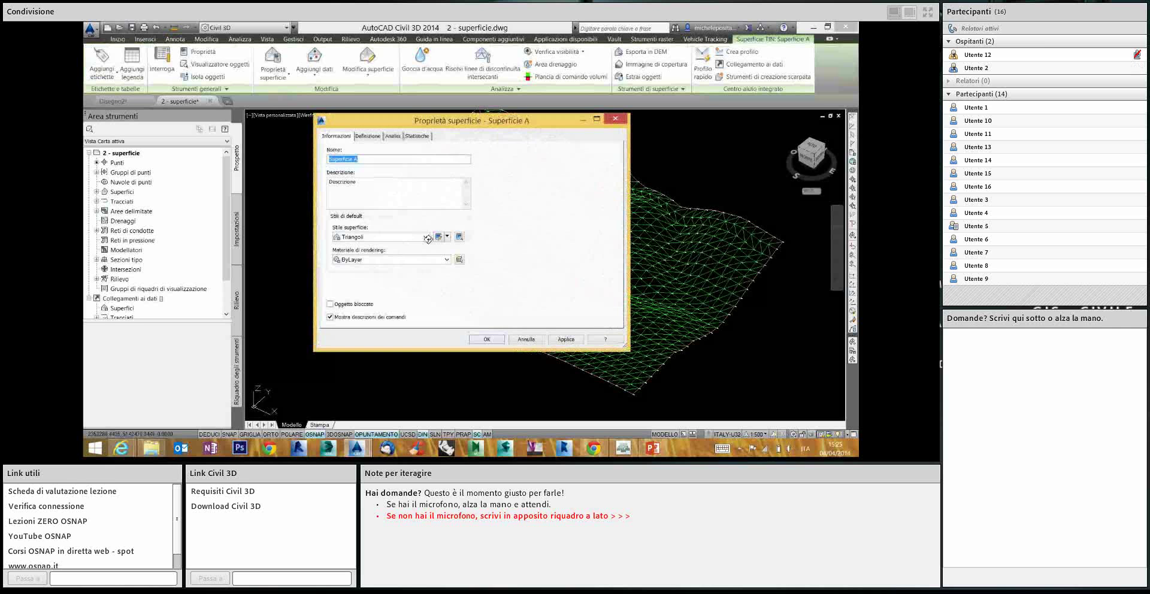
{"action": "left_click", "coordinate": [426, 237]}
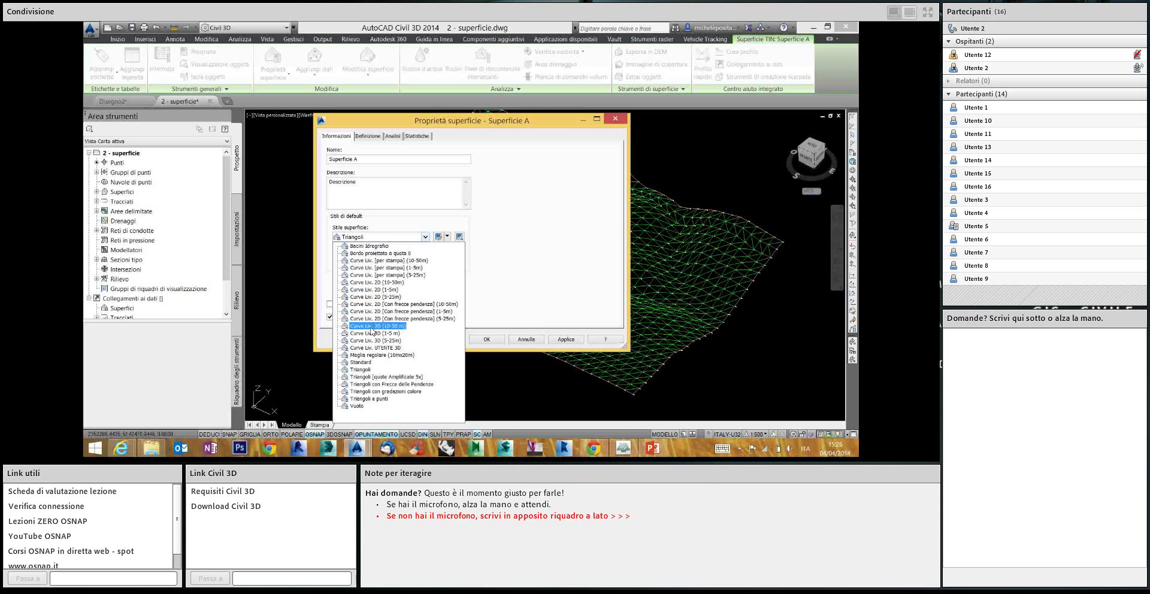
{"action": "left_click", "coordinate": [372, 327]}
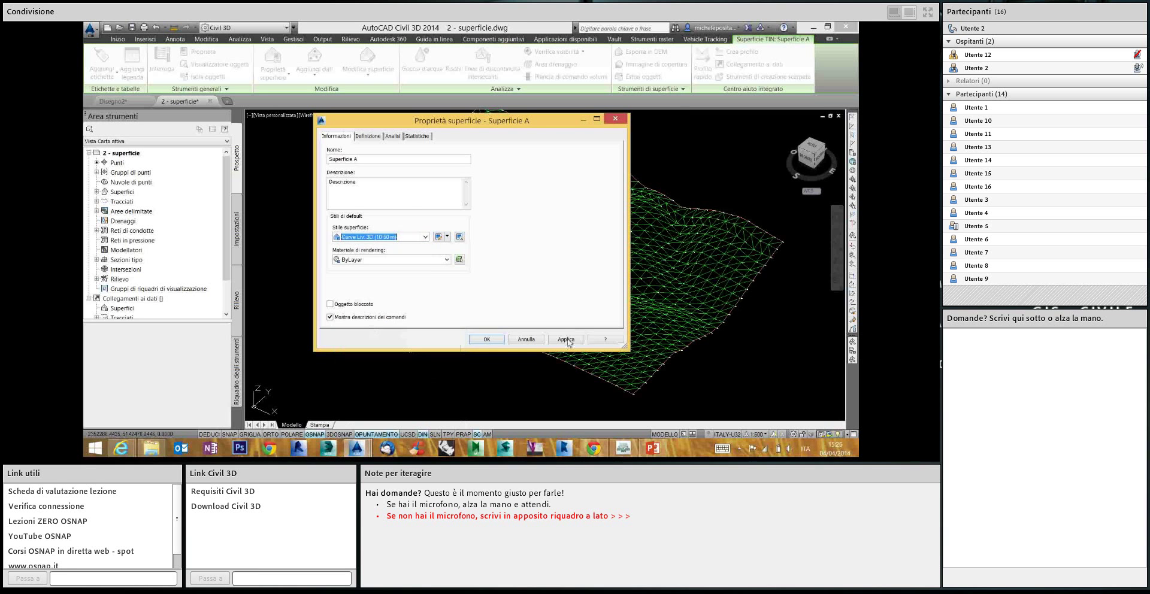
{"action": "left_click", "coordinate": [566, 339]}
{"action": "left_click", "coordinate": [497, 340]}
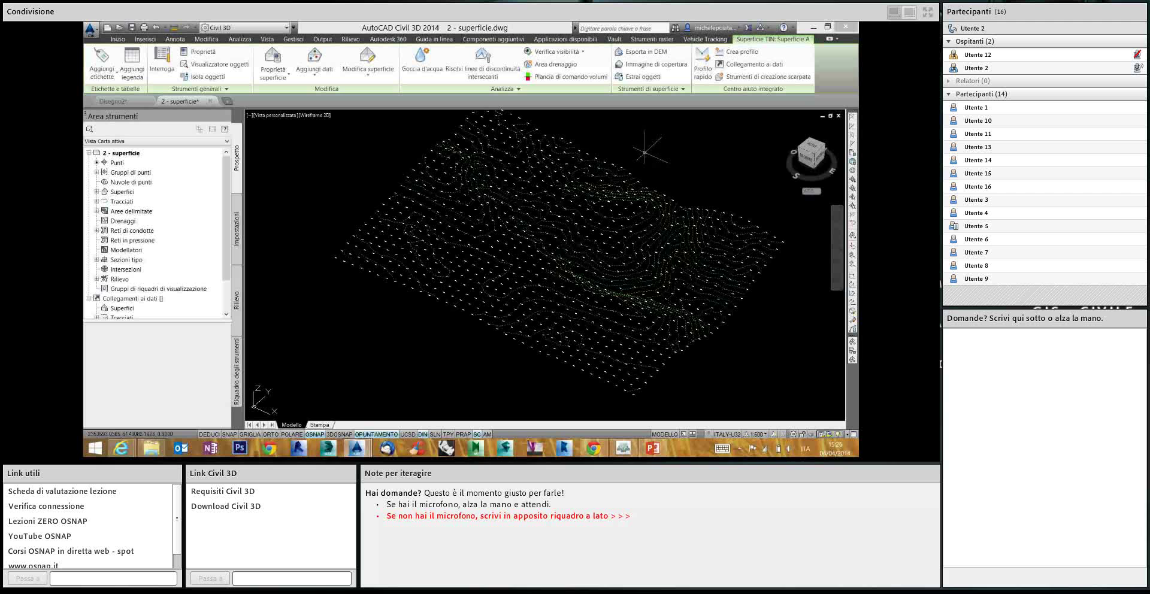
{"action": "scroll", "coordinate": [522, 163], "scroll_direction": "up", "scroll_amount": 3}
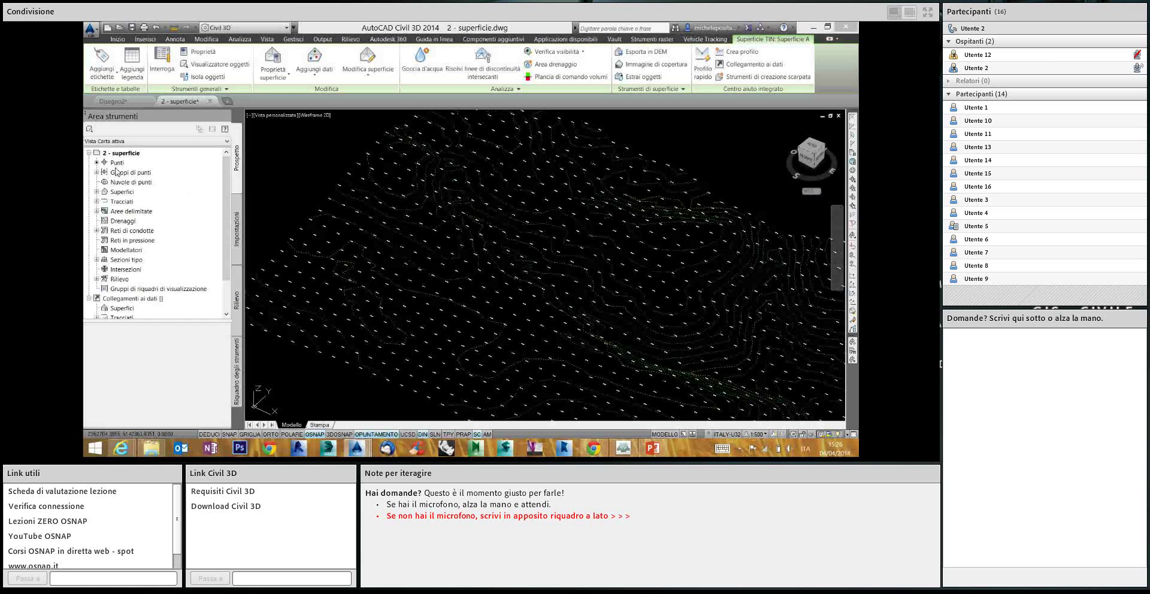
Set Rilievo A's point style and point label style to <nessuno> in its properties
{"action": "left_click", "coordinate": [97, 174]}
{"action": "right_click", "coordinate": [139, 181]}
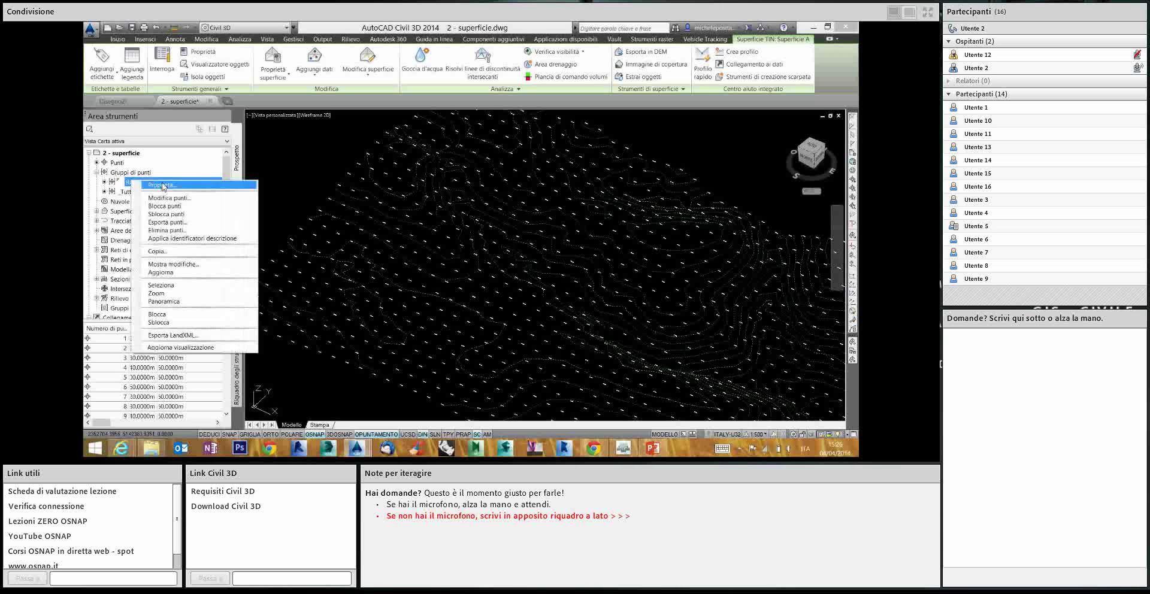
{"action": "left_click", "coordinate": [163, 187]}
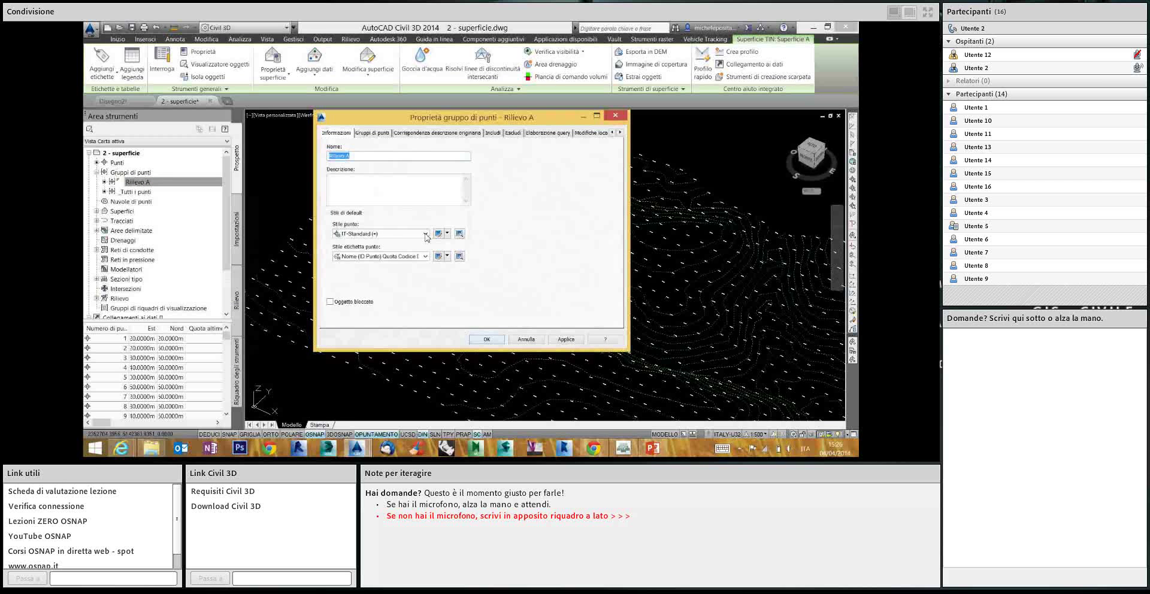
{"action": "left_click", "coordinate": [425, 234]}
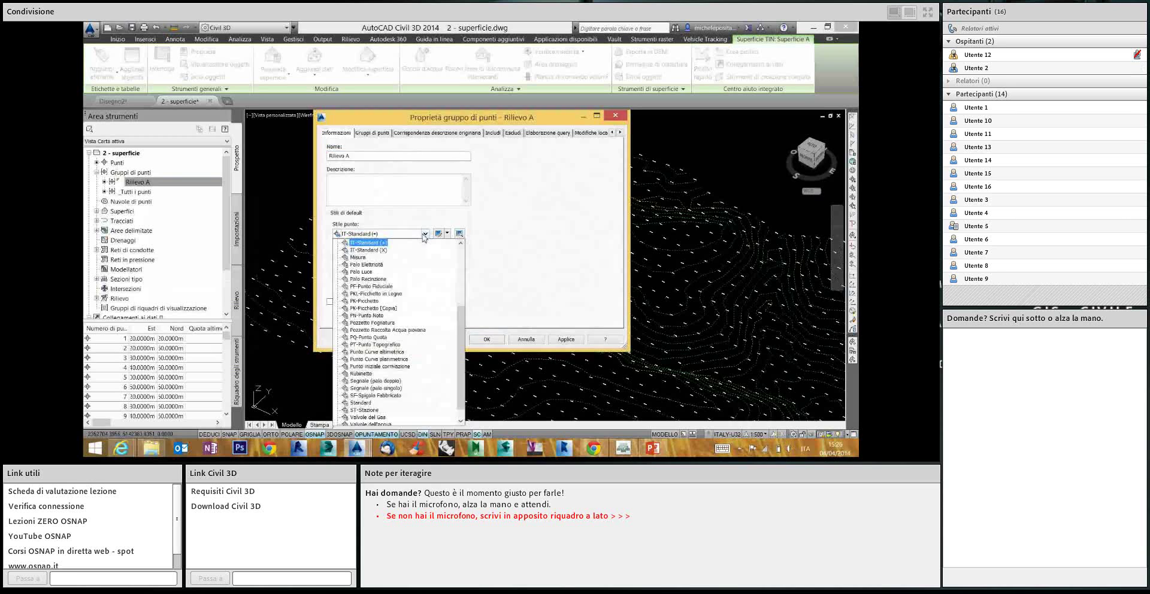
{"action": "key", "text": "Down"}
{"action": "key", "text": "Down"}
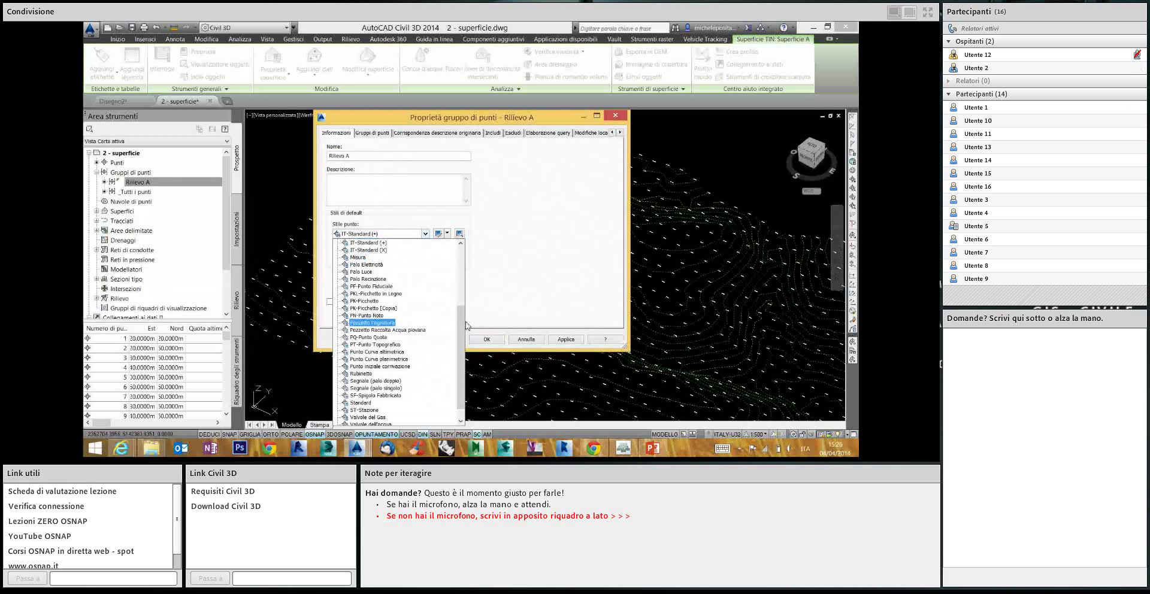
{"action": "scroll", "coordinate": [466, 325], "scroll_direction": "up", "scroll_amount": 5}
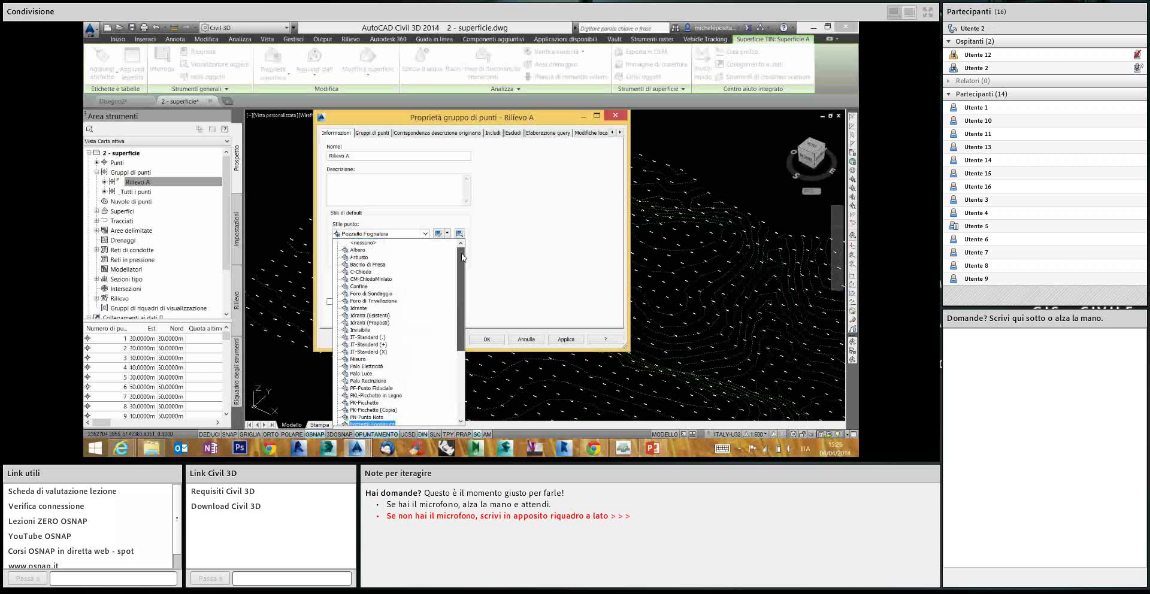
{"action": "left_click", "coordinate": [369, 243]}
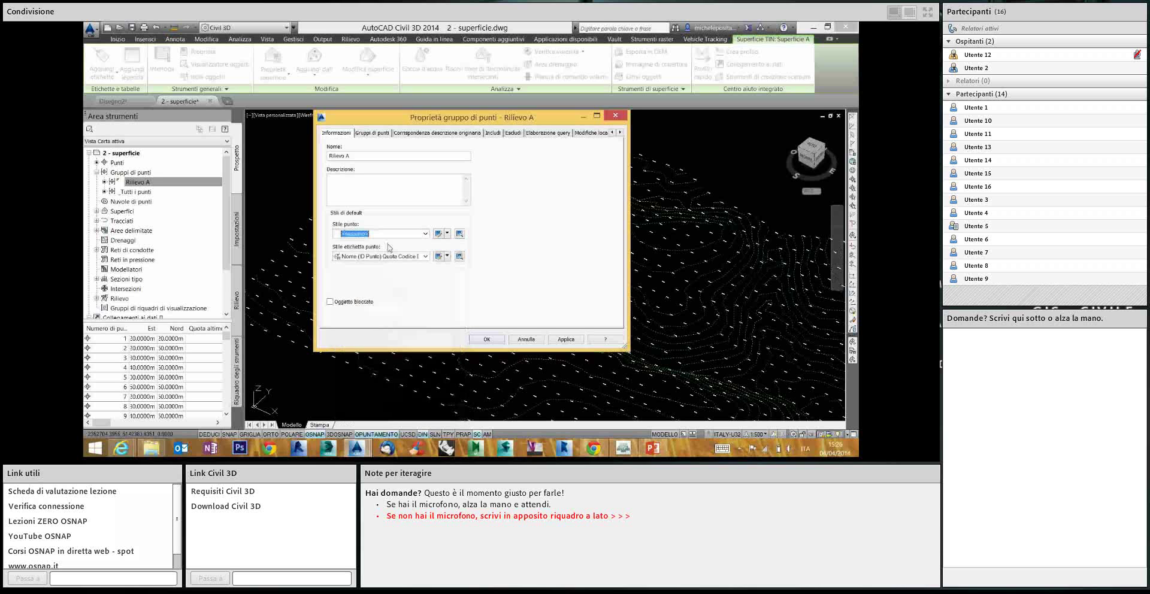
{"action": "left_click", "coordinate": [425, 257]}
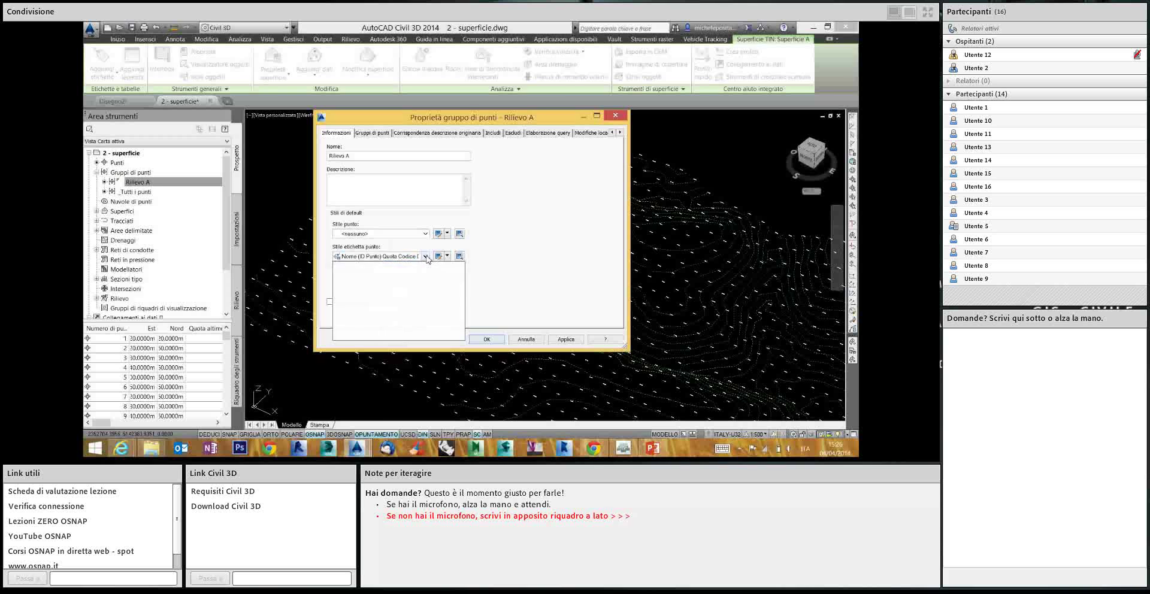
{"action": "left_click", "coordinate": [426, 257]}
{"action": "left_click", "coordinate": [367, 266]}
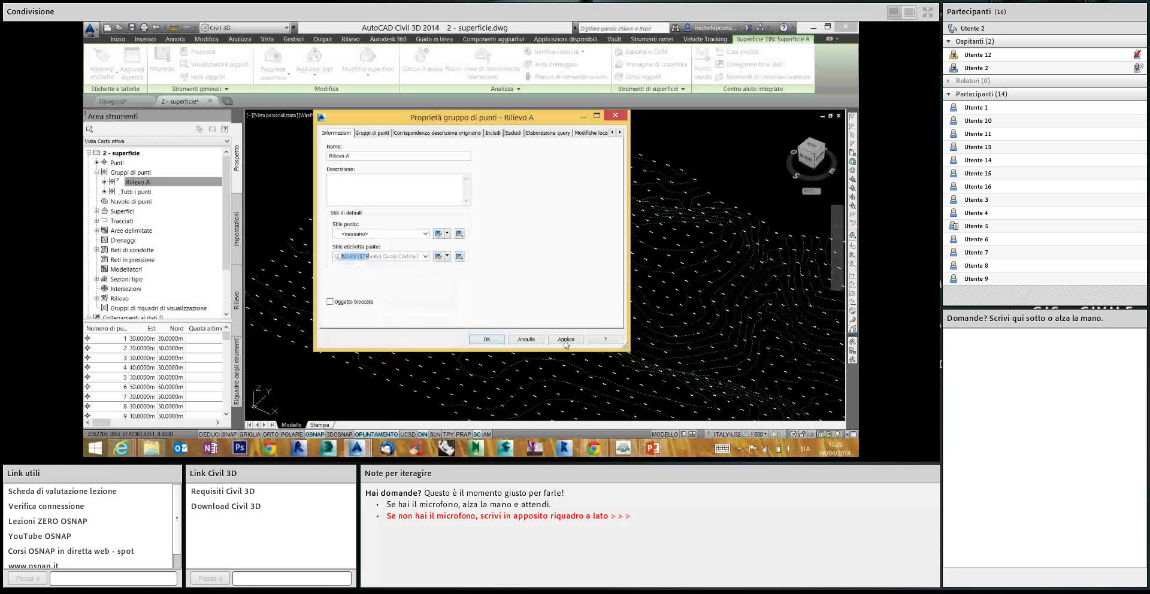
{"action": "left_click", "coordinate": [566, 340]}
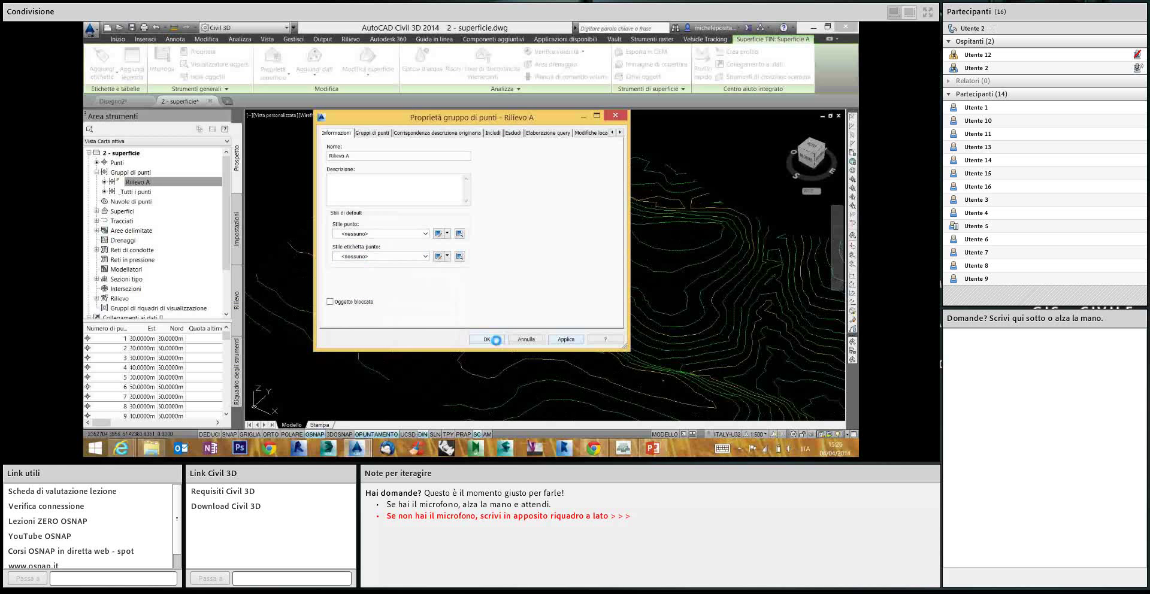
{"action": "left_click", "coordinate": [496, 340]}
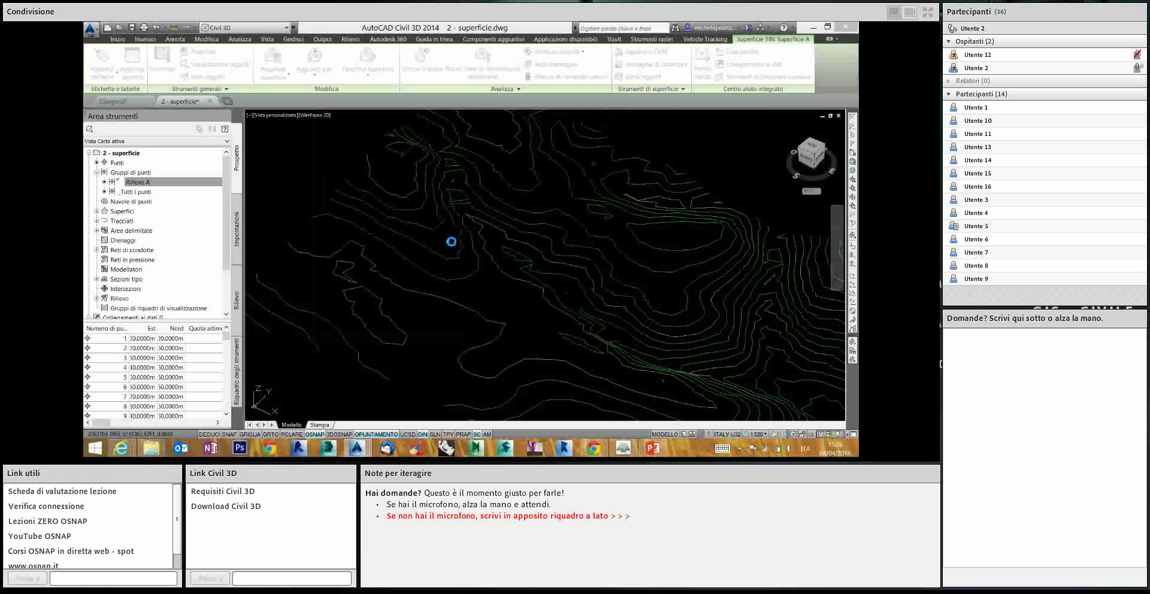
Switch to the Alto top view of the contours and zoom out
{"action": "scroll", "coordinate": [452, 242], "scroll_direction": "down", "scroll_amount": 3}
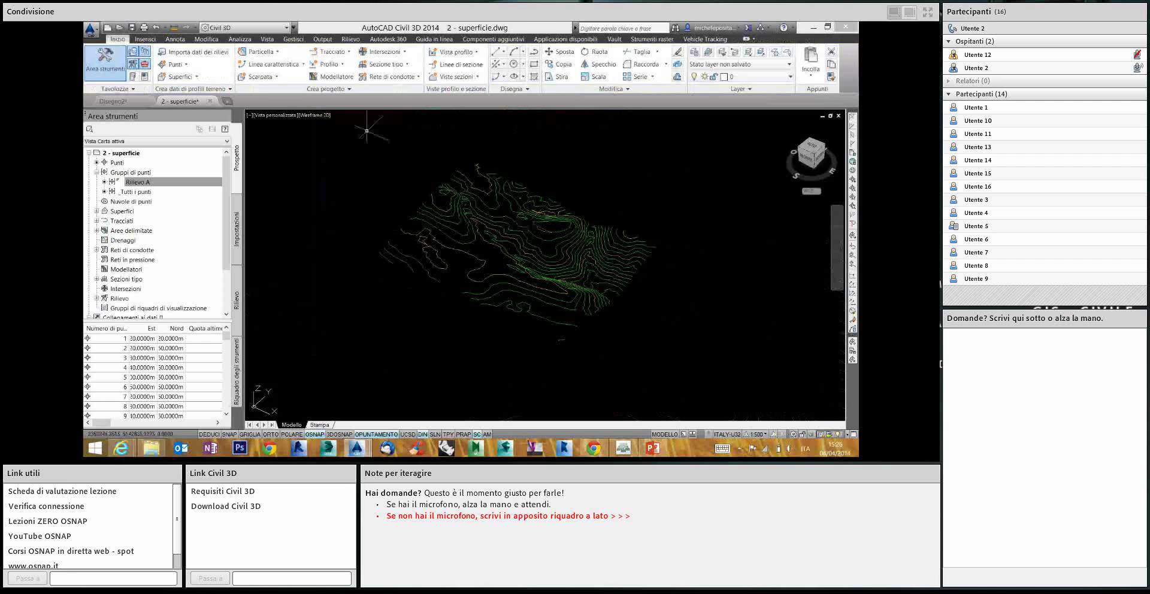
{"action": "left_click", "coordinate": [279, 116]}
{"action": "left_click", "coordinate": [307, 138]}
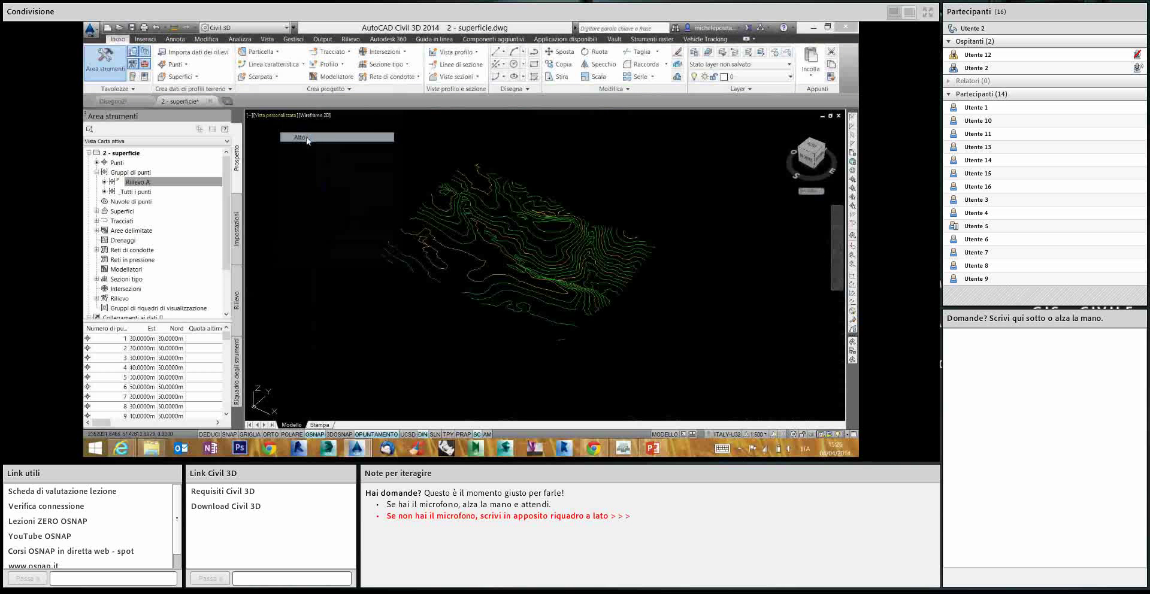
{"action": "scroll", "coordinate": [395, 226], "scroll_direction": "down", "scroll_amount": 2}
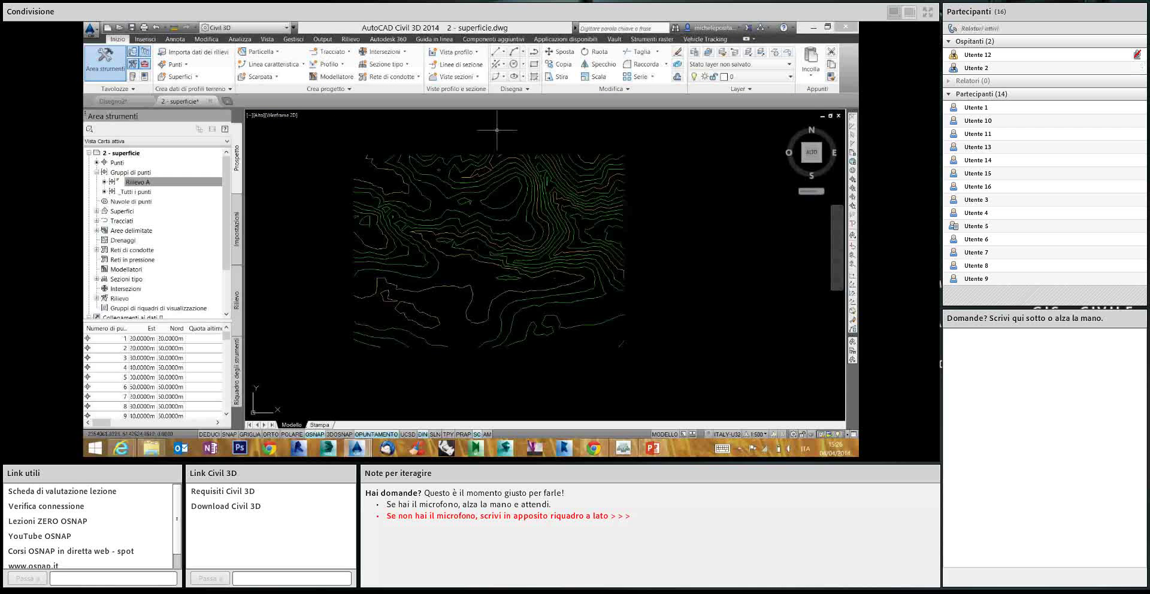
Draw a straight line from west to southeast across the contours, then select Superficie A
{"action": "left_click", "coordinate": [501, 53]}
{"action": "left_click", "coordinate": [429, 71]}
{"action": "left_click", "coordinate": [318, 205]}
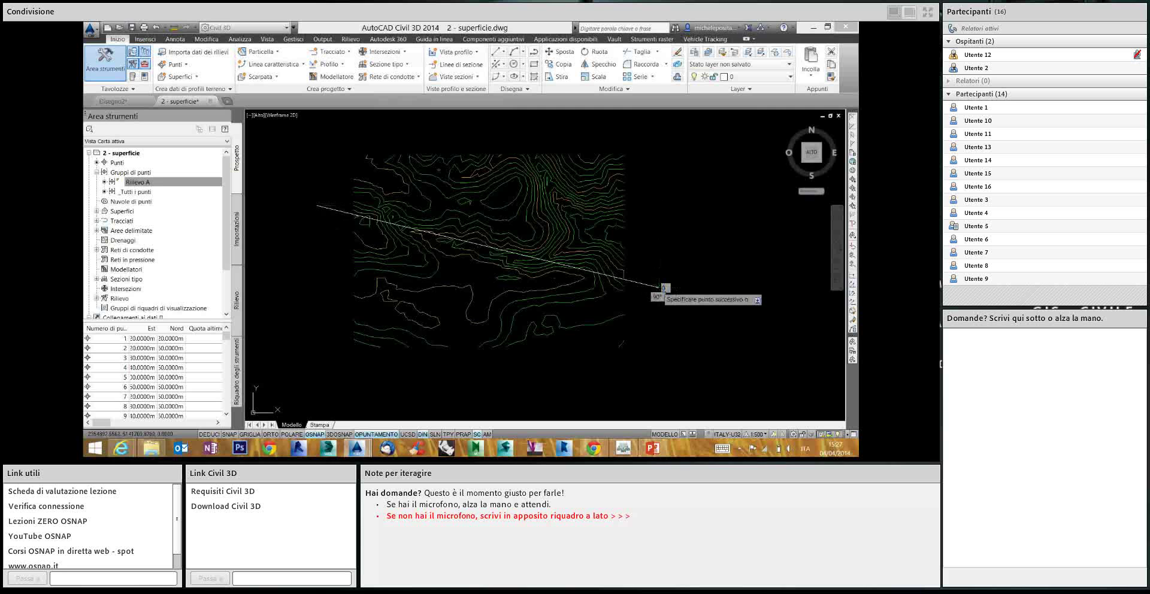
{"action": "left_click", "coordinate": [658, 288]}
{"action": "key", "text": "Return"}
{"action": "middle_click_drag", "start_coordinate": [655, 227], "coordinate": [629, 232]}
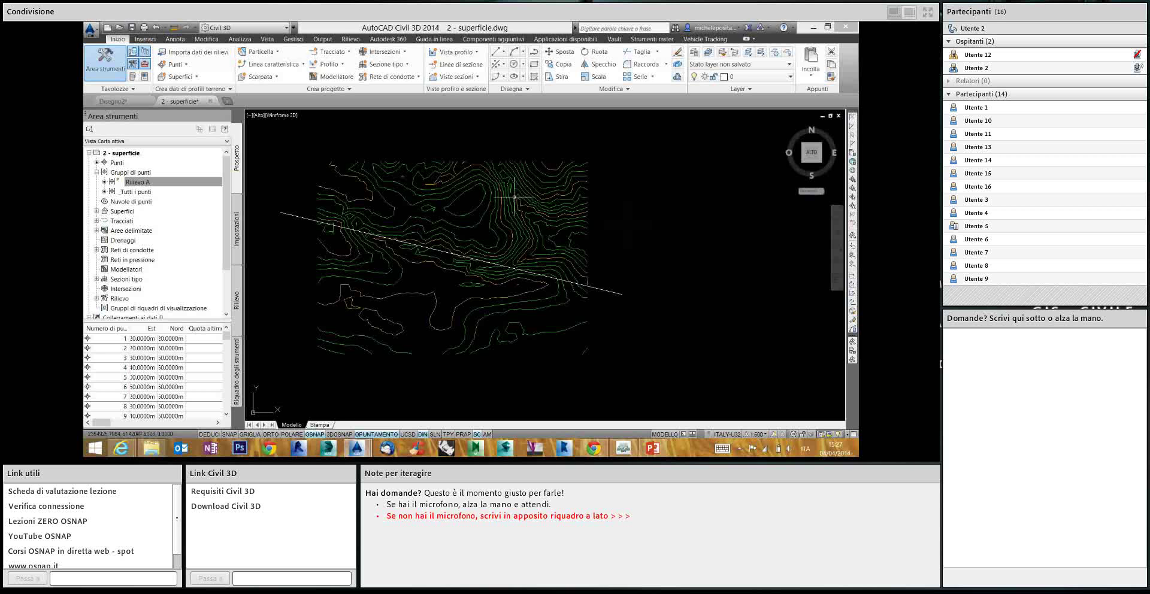
{"action": "left_click", "coordinate": [460, 187]}
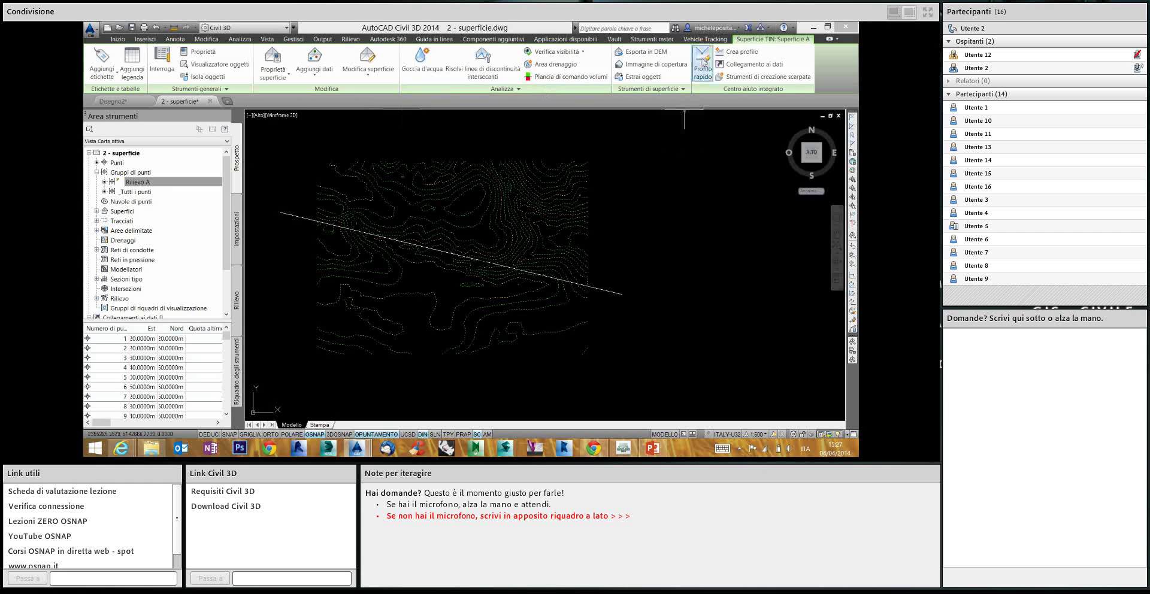
Create a Profilo rapido of Superficie A along the drawn line and pan to the graph
{"action": "left_click", "coordinate": [704, 61]}
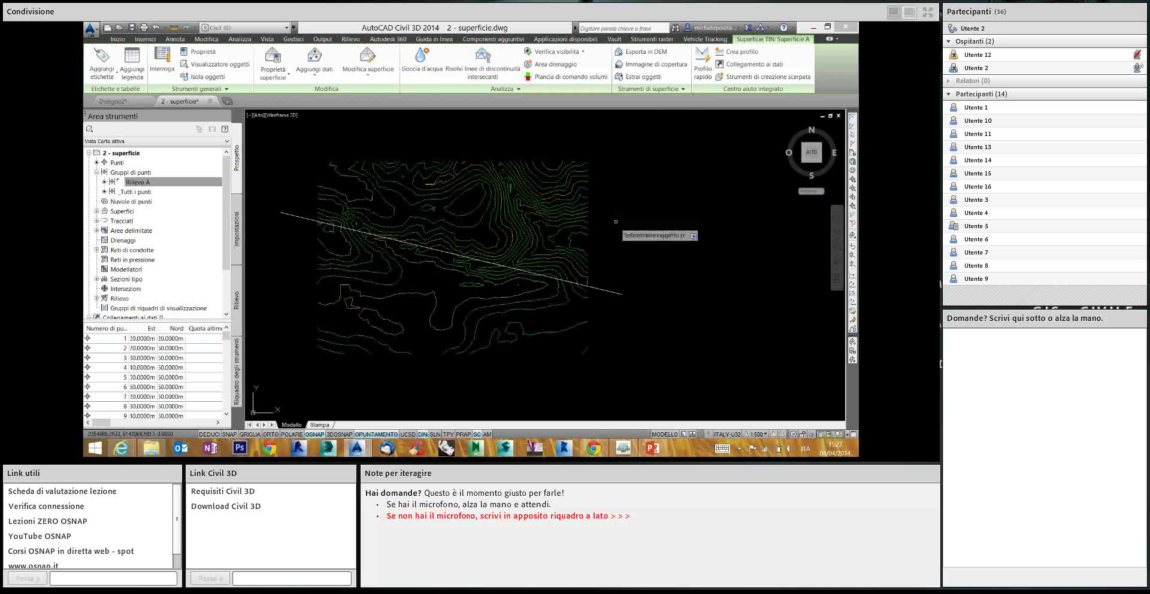
{"action": "left_click", "coordinate": [599, 289]}
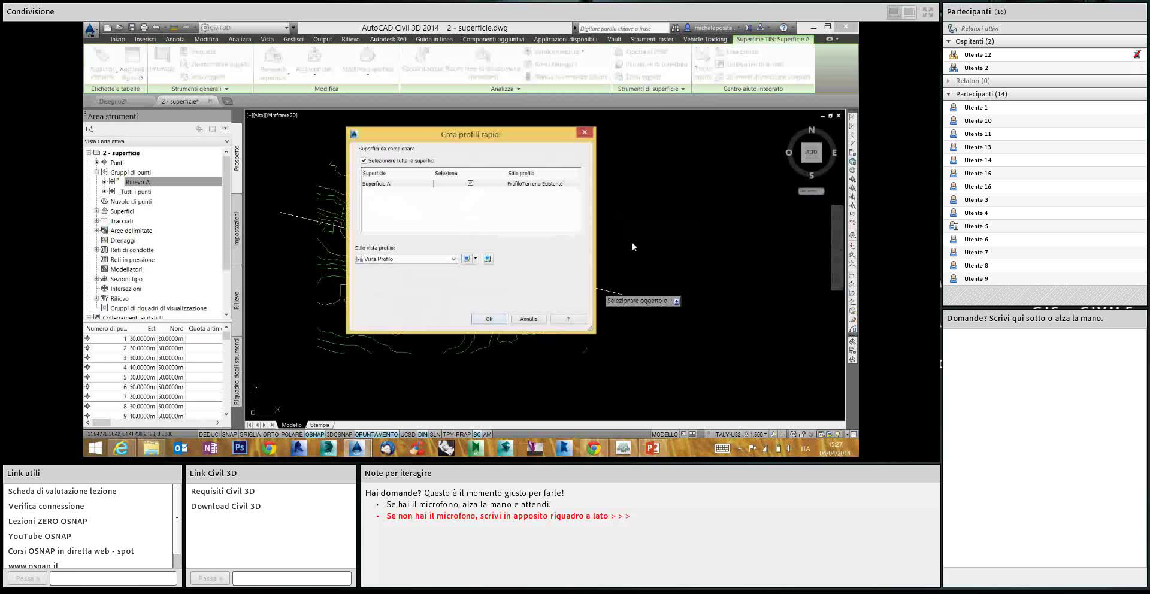
{"action": "left_click", "coordinate": [482, 319]}
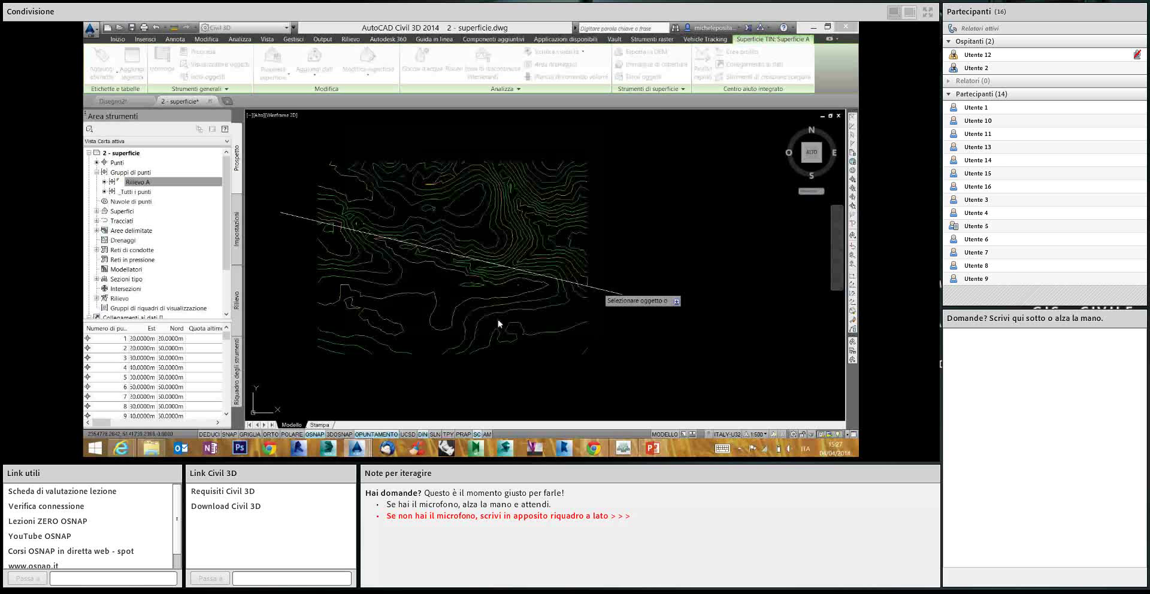
{"action": "scroll", "coordinate": [542, 231], "scroll_direction": "down", "scroll_amount": 2}
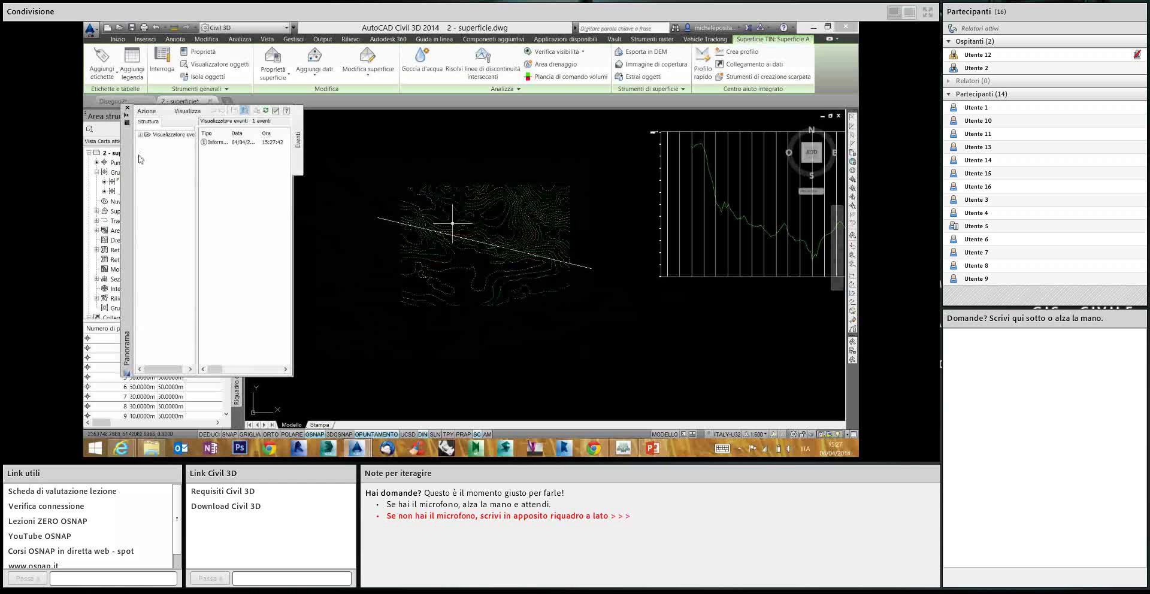
{"action": "left_click", "coordinate": [128, 108]}
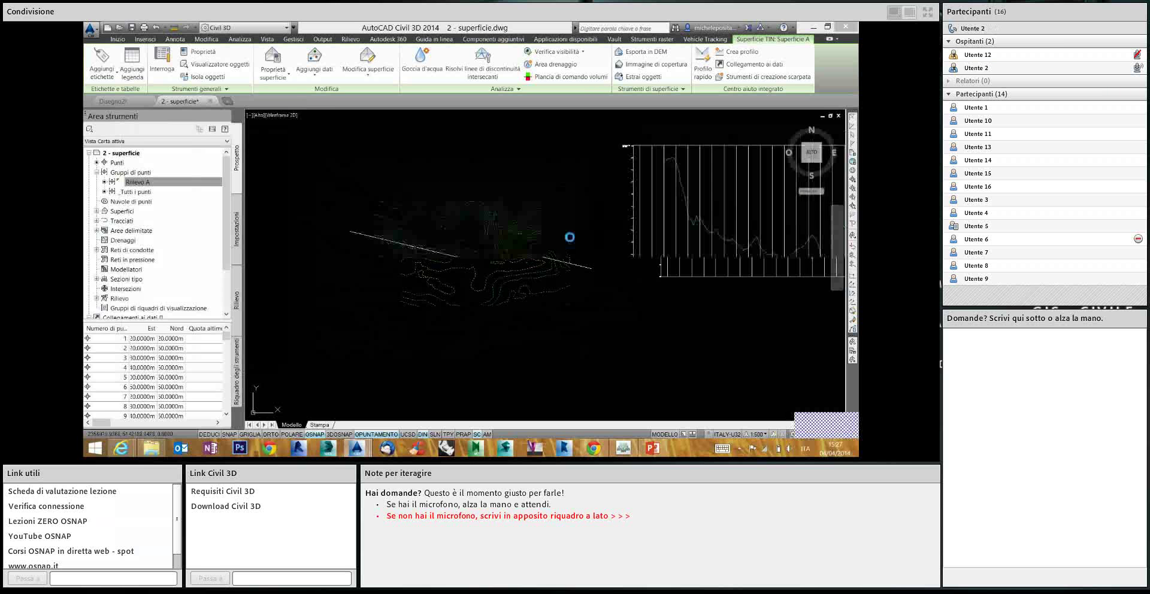
{"action": "middle_click_drag", "start_coordinate": [598, 250], "coordinate": [508, 271]}
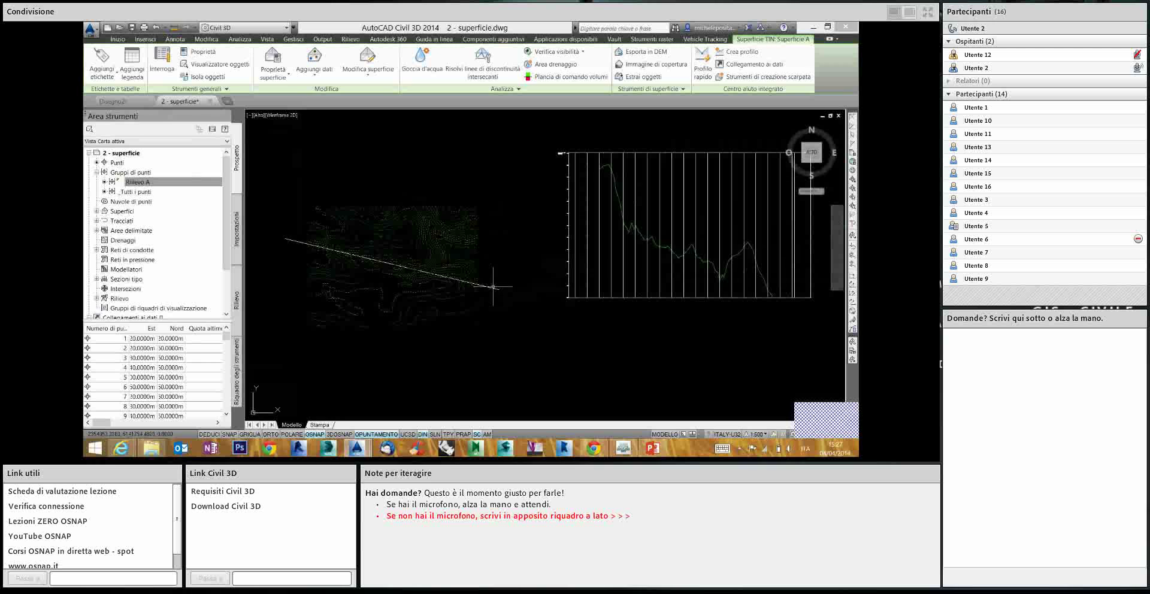
{"action": "left_click", "coordinate": [499, 288]}
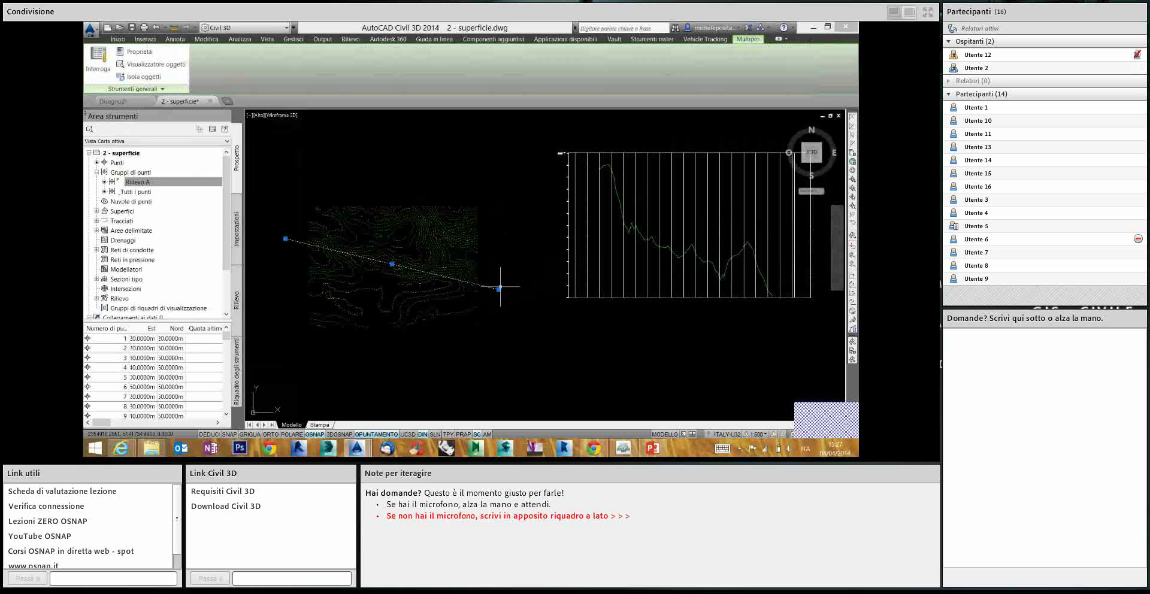
{"action": "left_click", "coordinate": [499, 288]}
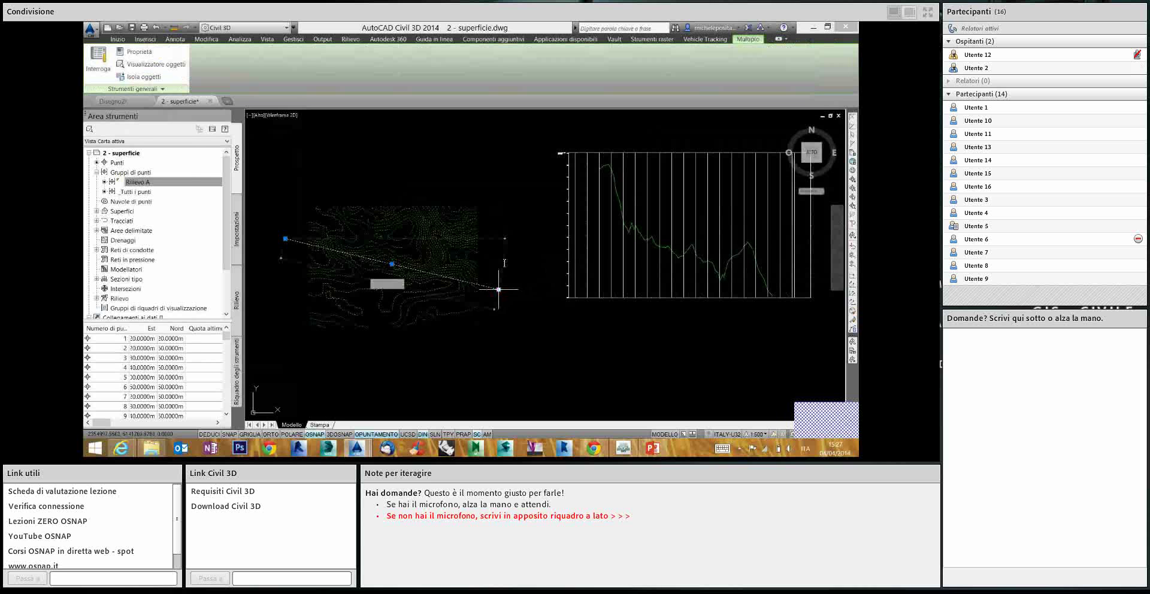
{"action": "left_click", "coordinate": [509, 238]}
{"action": "left_click", "coordinate": [508, 236]}
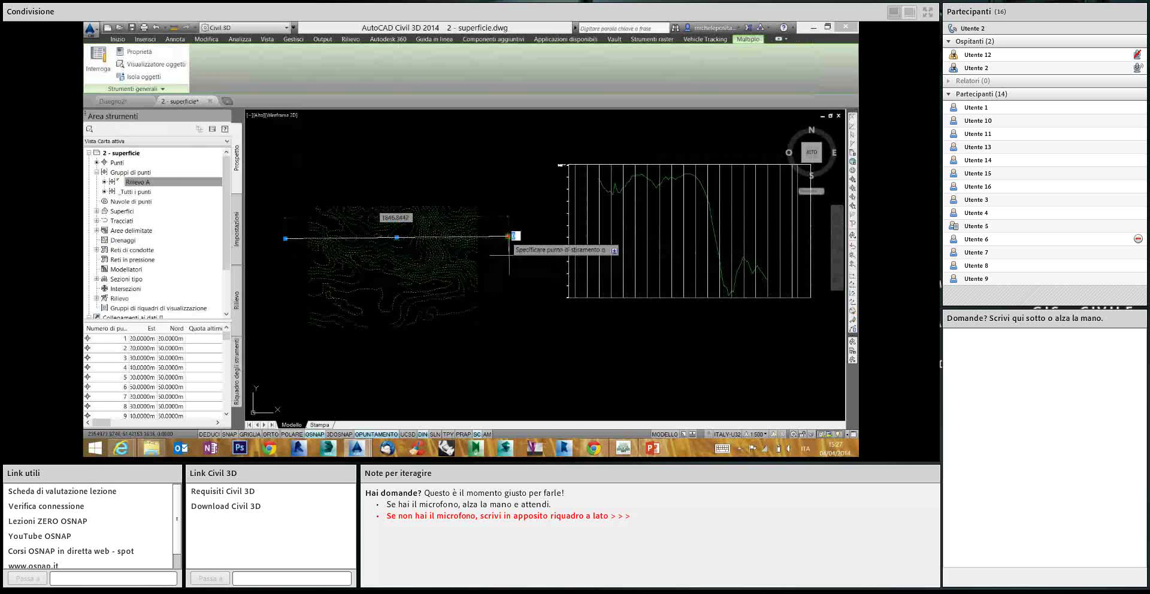
{"action": "left_click", "coordinate": [505, 293]}
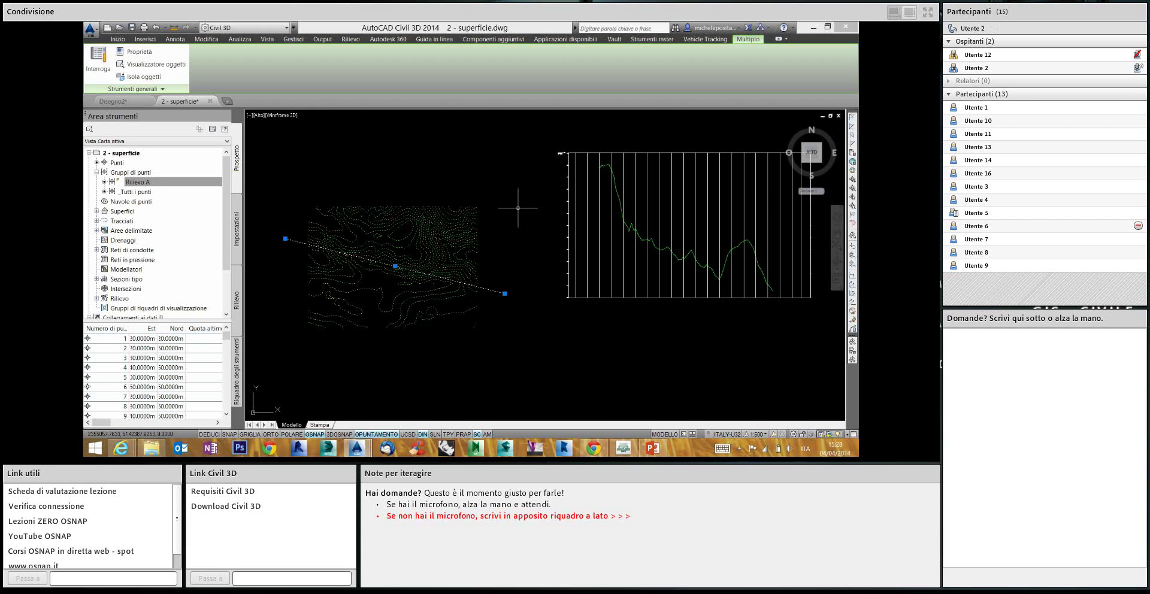
{"action": "key", "text": "Escape"}
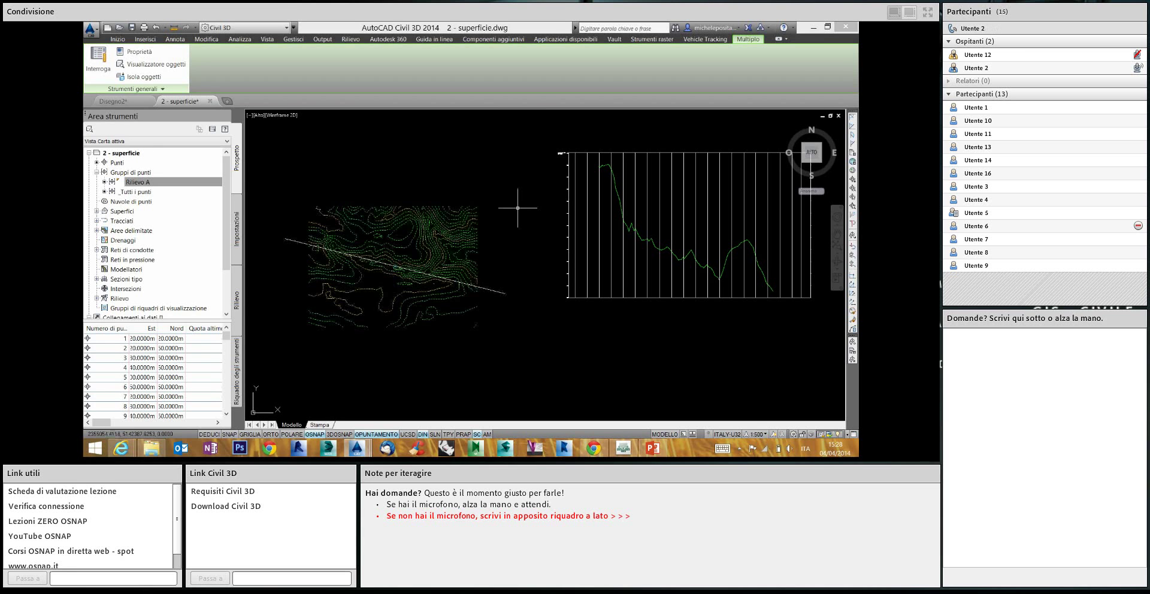
{"action": "double_click", "coordinate": [493, 290]}
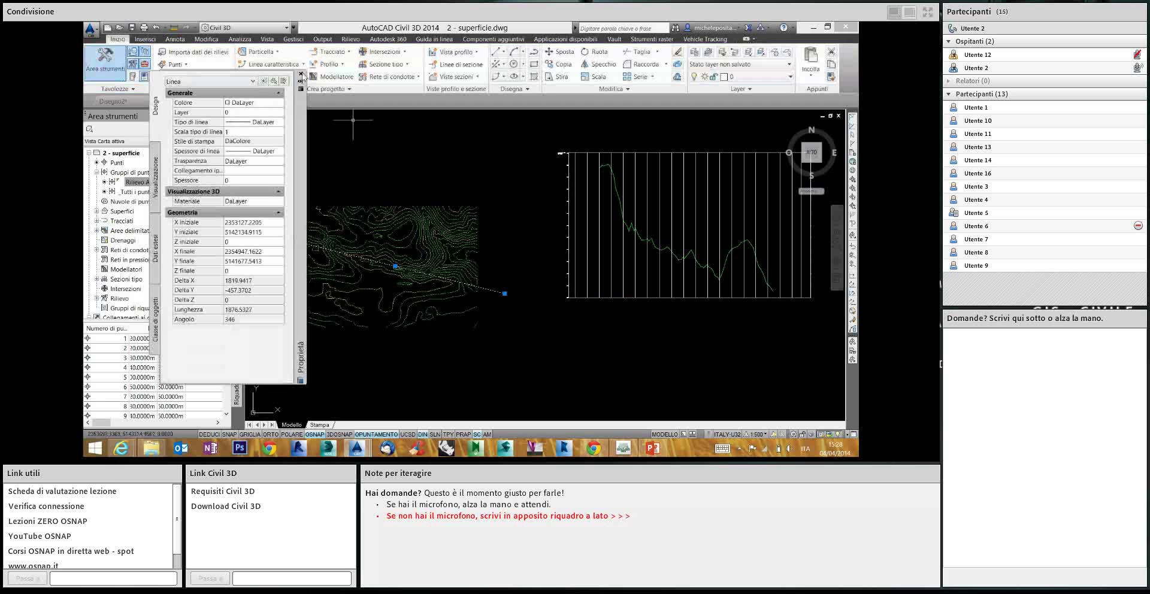
{"action": "left_click", "coordinate": [301, 75]}
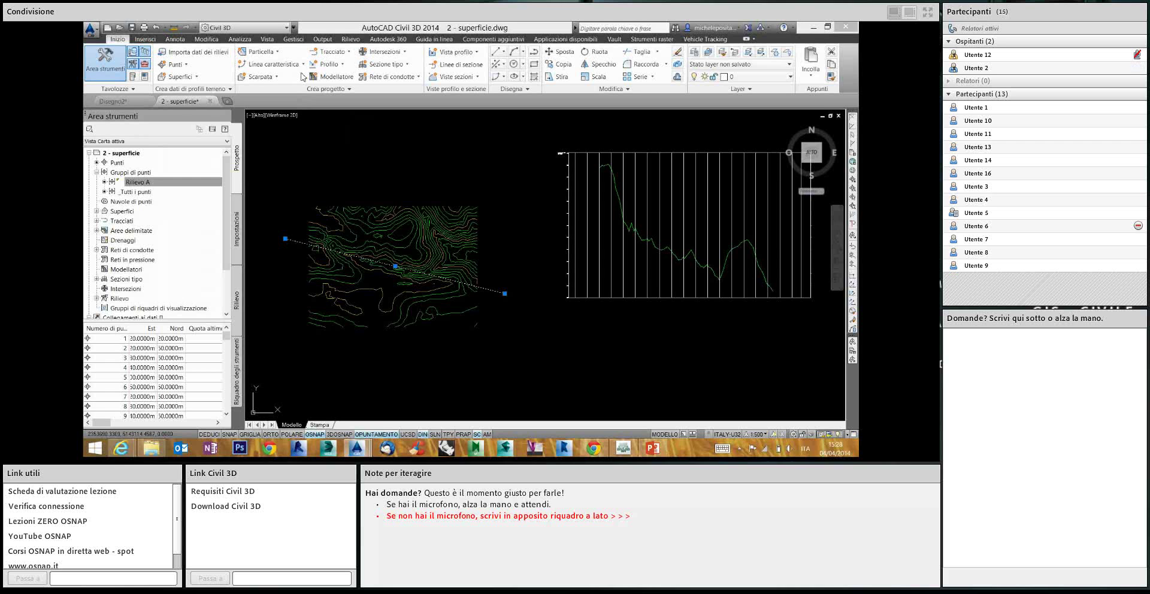
Remove the sample line and profile graph, then view the surface in SW isometric
{"action": "key", "text": "ctrl+z"}
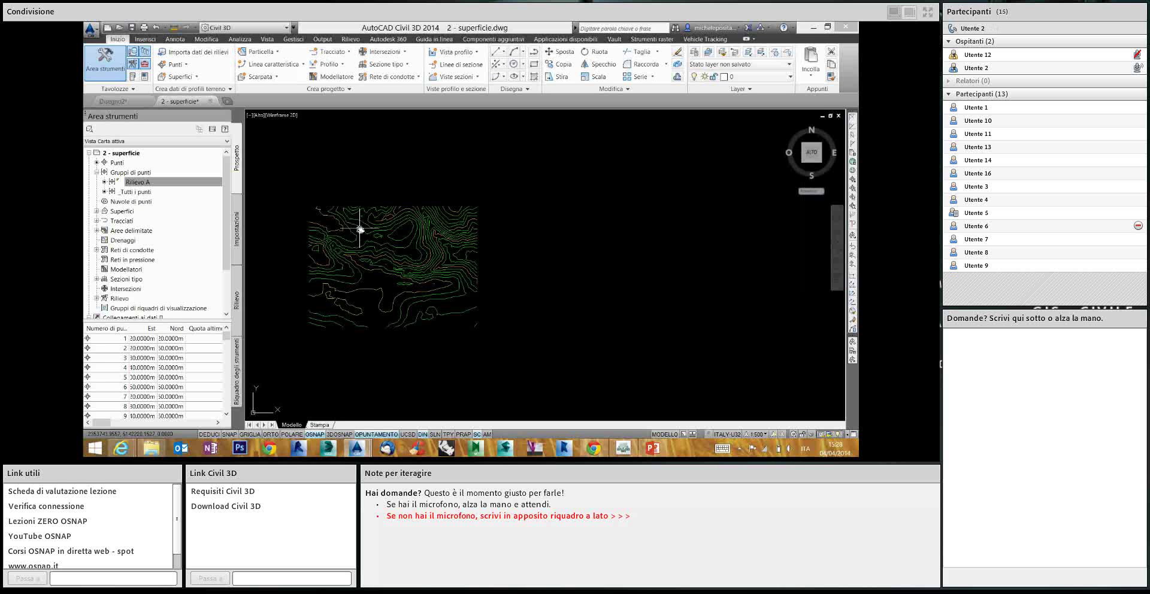
{"action": "scroll", "coordinate": [360, 229], "scroll_direction": "up", "scroll_amount": 3}
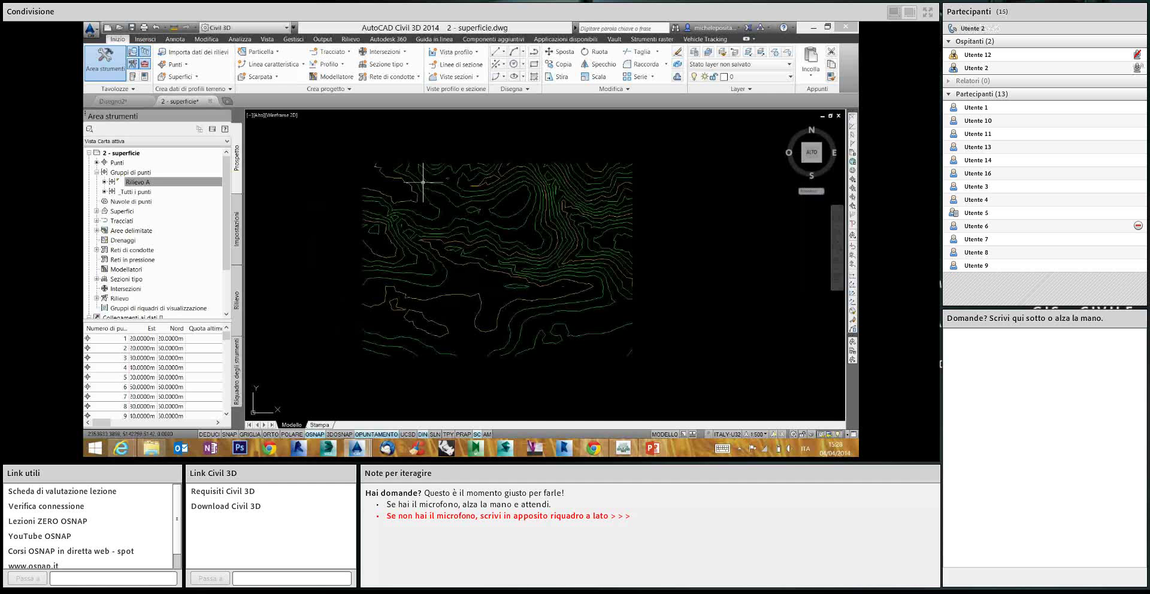
{"action": "mouse_move", "coordinate": [812, 153]}
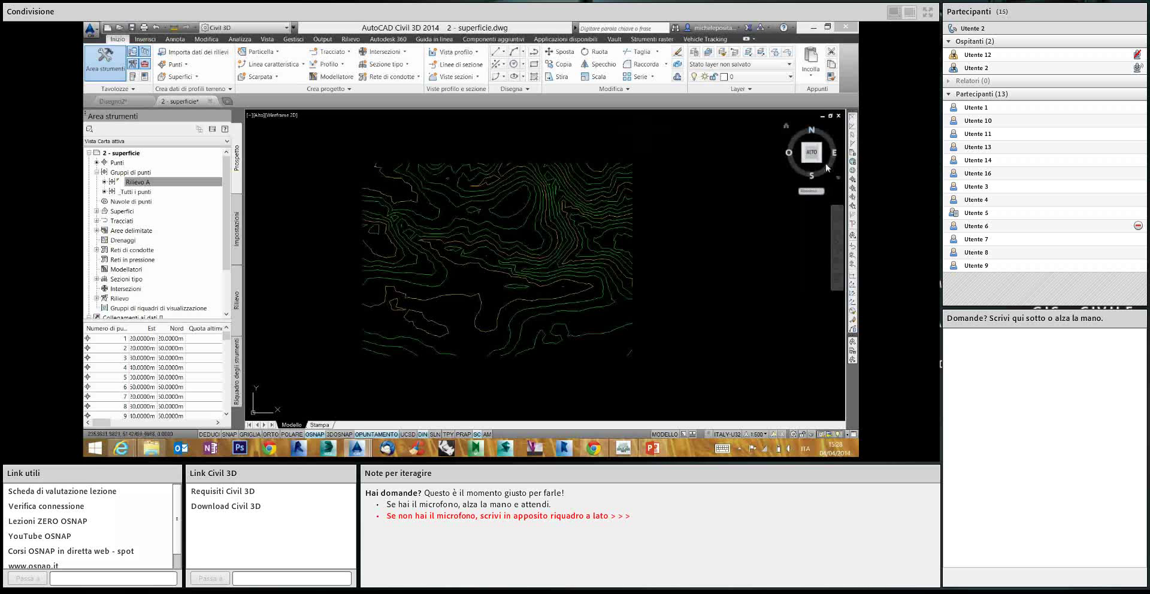
{"action": "left_click", "coordinate": [804, 165]}
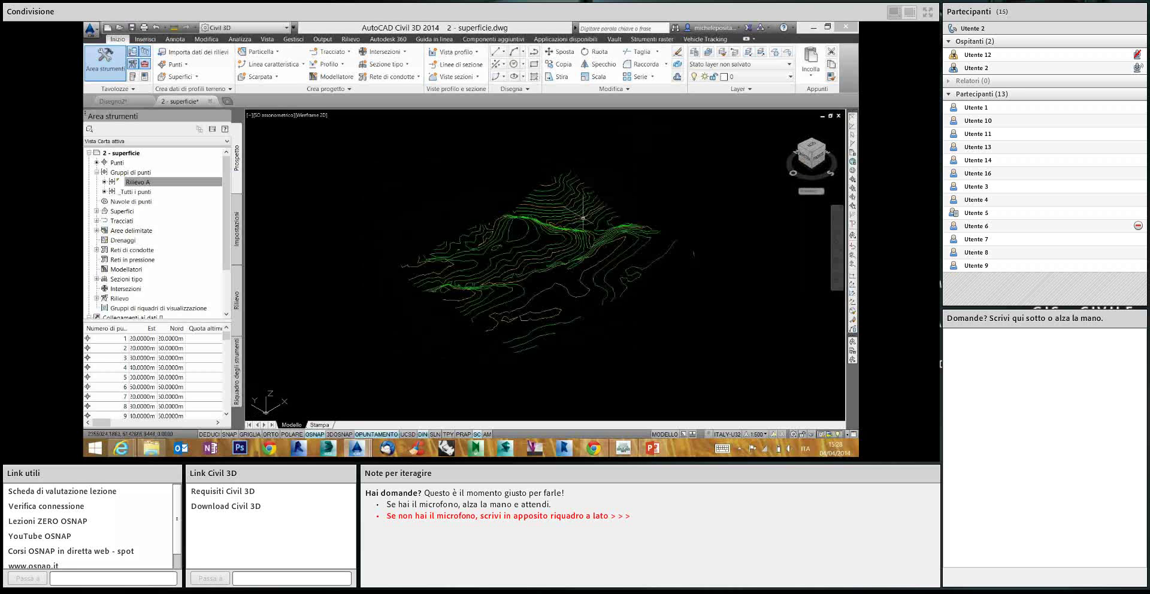
{"action": "scroll", "coordinate": [583, 217], "scroll_direction": "up", "scroll_amount": 1}
{"action": "scroll", "coordinate": [478, 179], "scroll_direction": "up", "scroll_amount": 1}
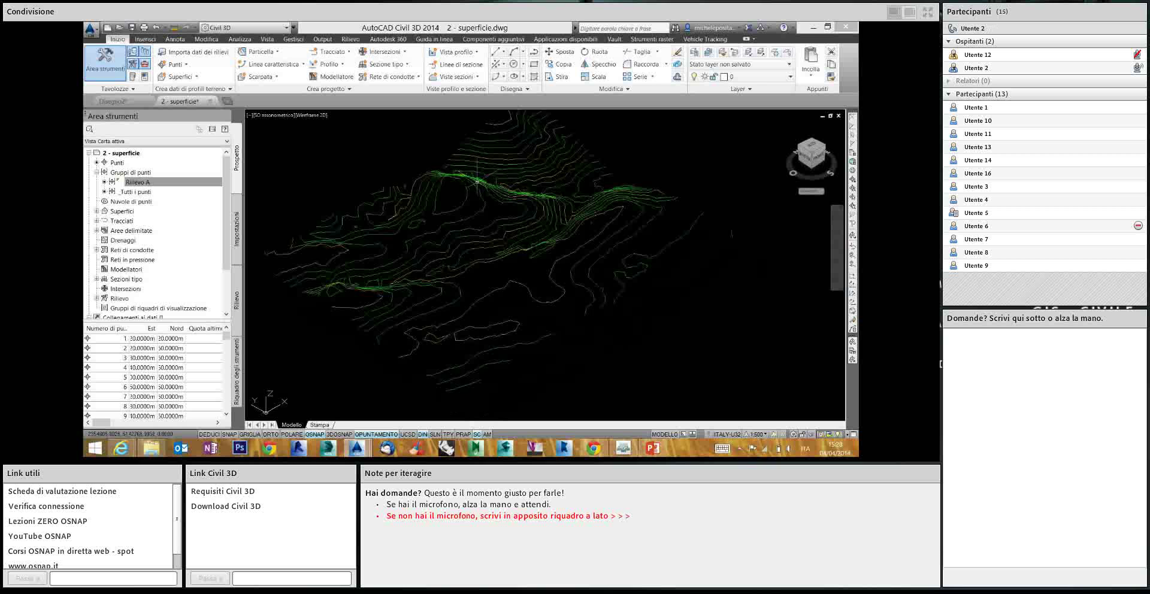
{"action": "left_click", "coordinate": [477, 180]}
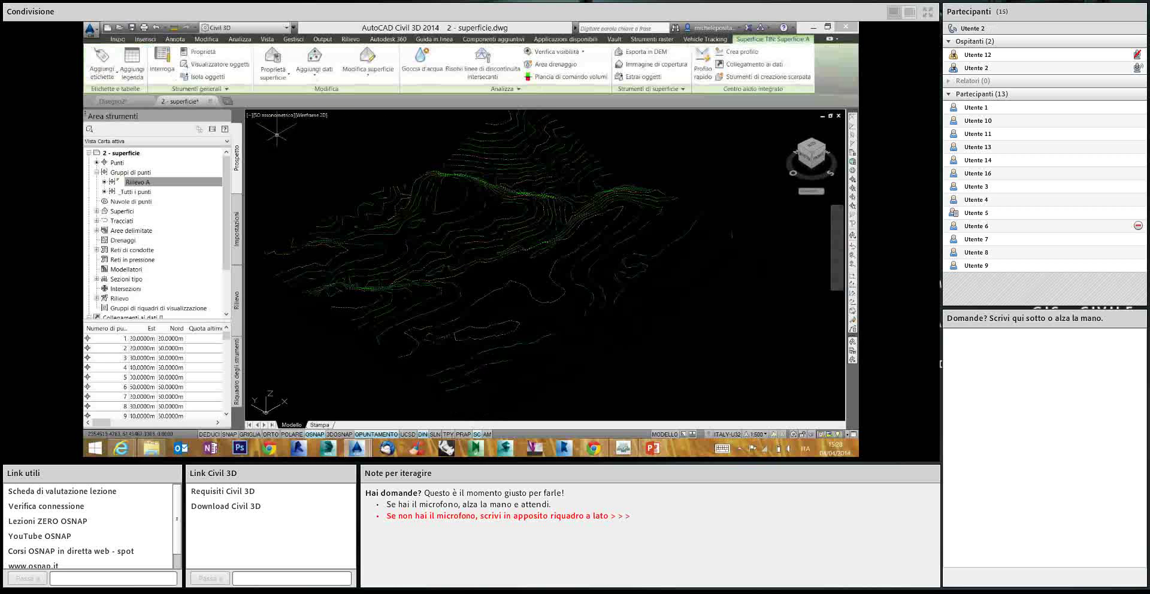
Give Superficie A the Triangoli con gradazioni colore surface style
{"action": "left_click", "coordinate": [273, 75]}
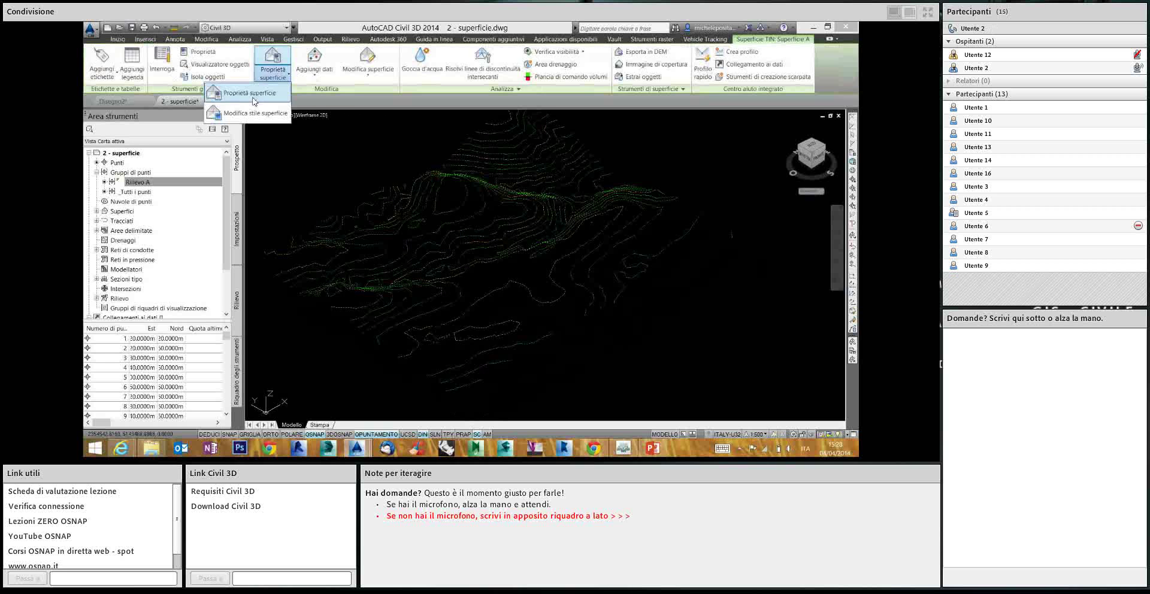
{"action": "left_click", "coordinate": [254, 101]}
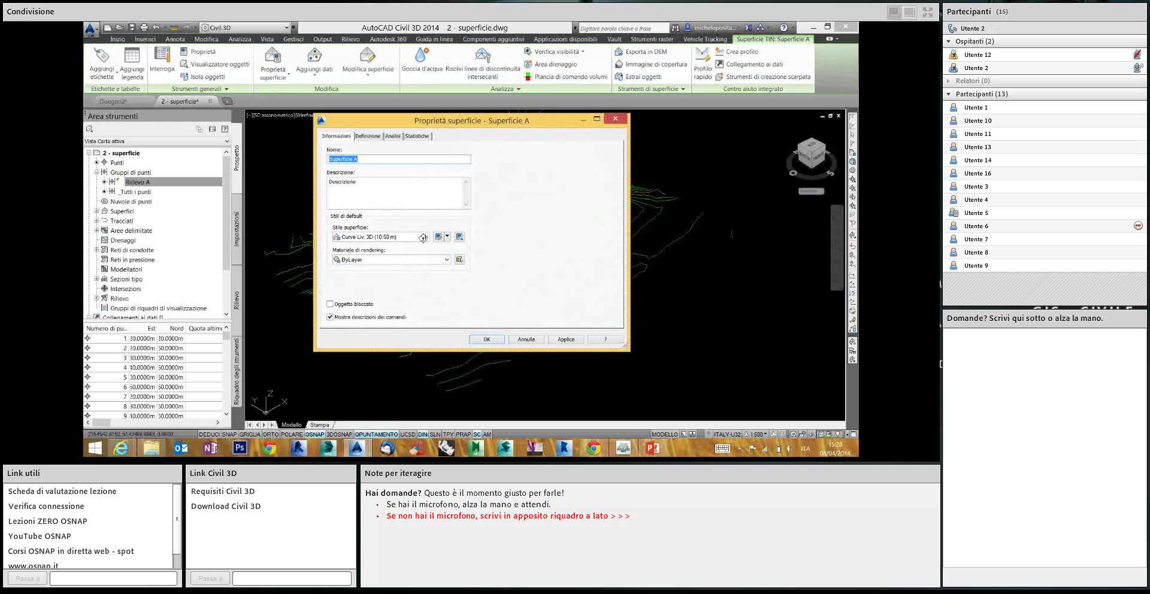
{"action": "left_click", "coordinate": [423, 238]}
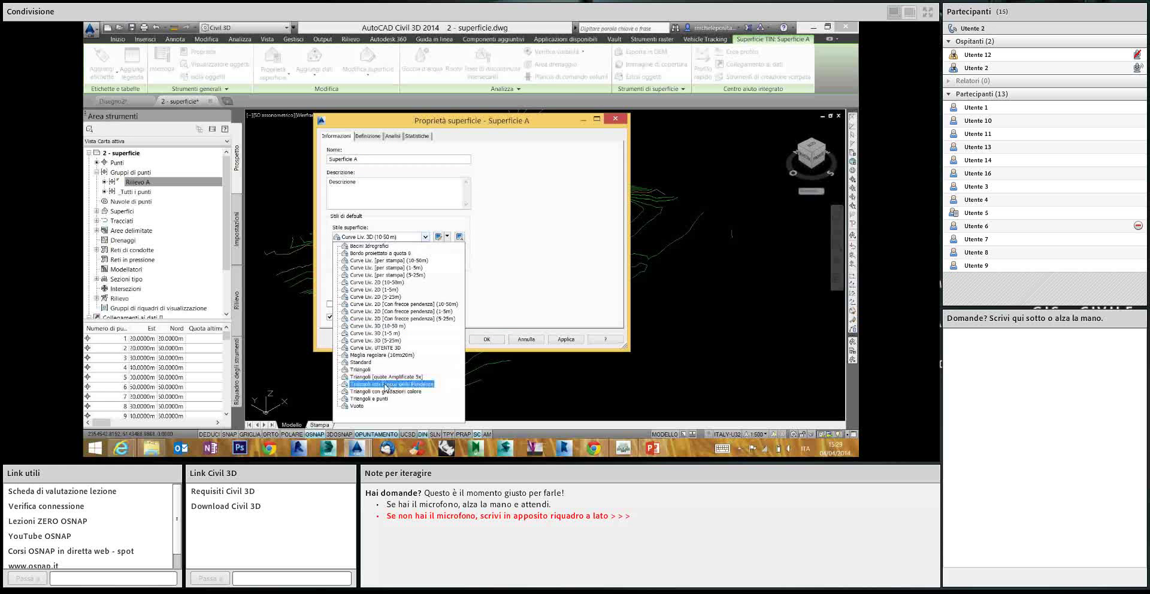
{"action": "left_click", "coordinate": [385, 392]}
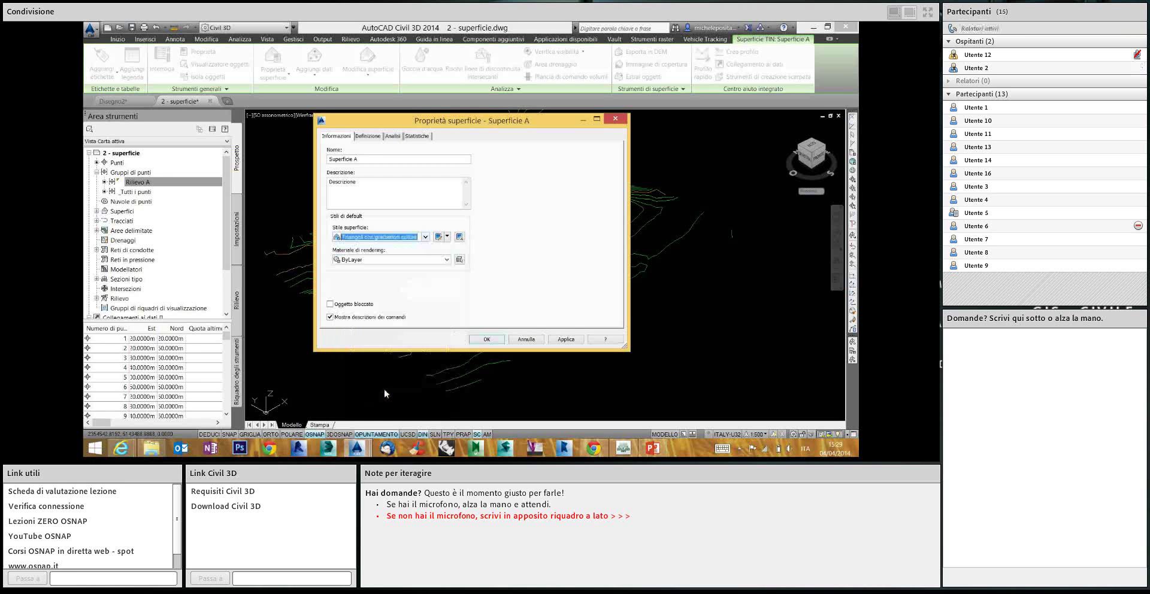
{"action": "left_click", "coordinate": [568, 340]}
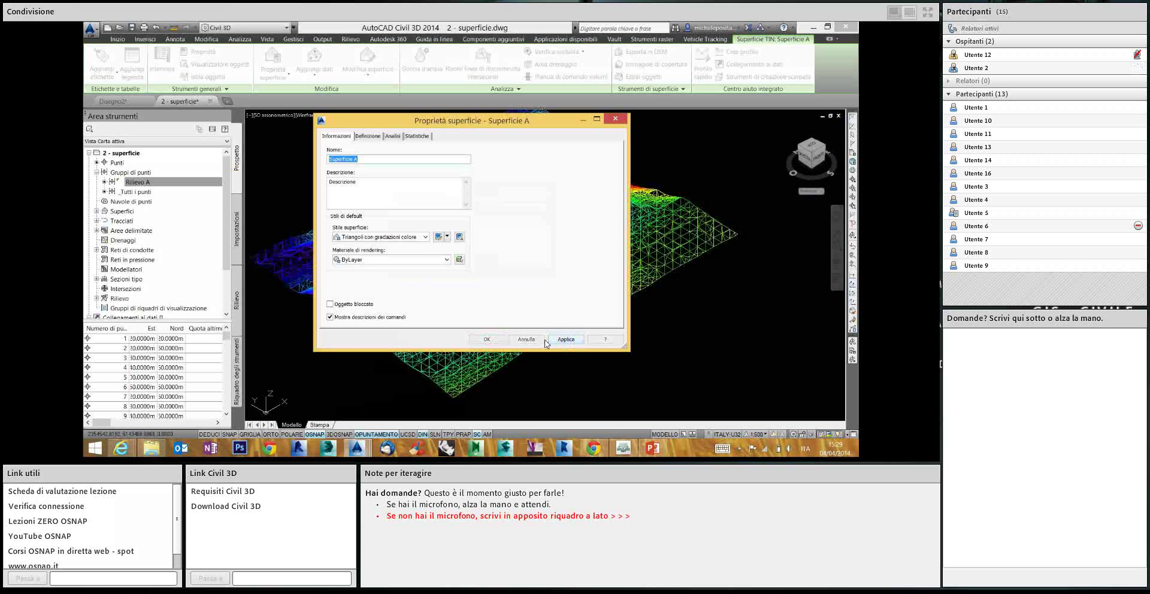
{"action": "left_click", "coordinate": [485, 339]}
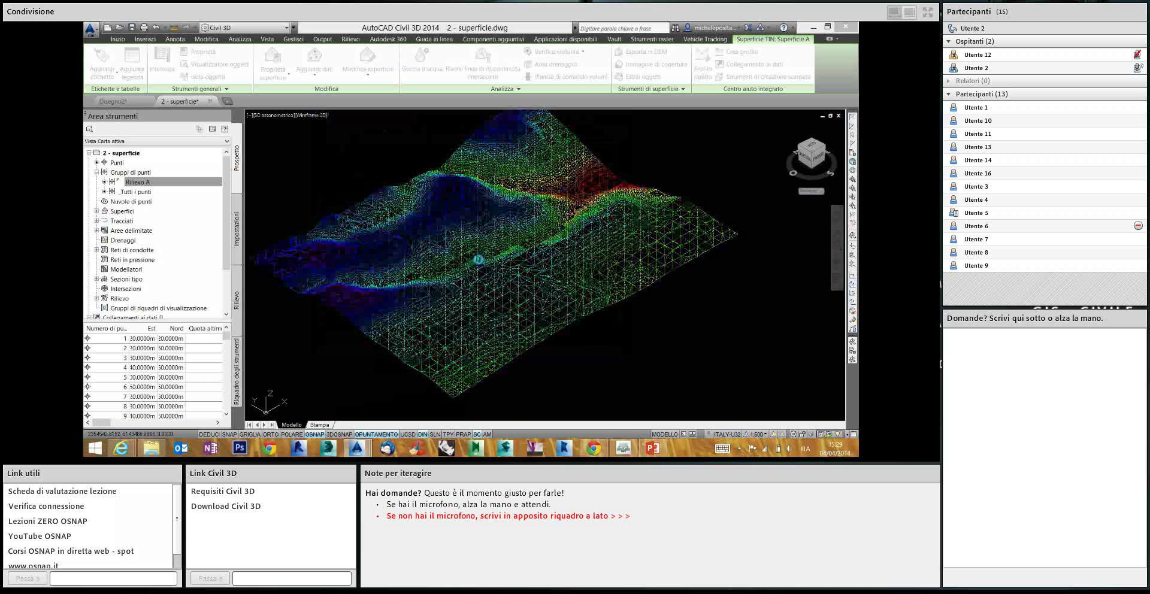
Orbit the colour-graded mesh and reopen Superficie A's surface properties
{"action": "key", "text": "Escape"}
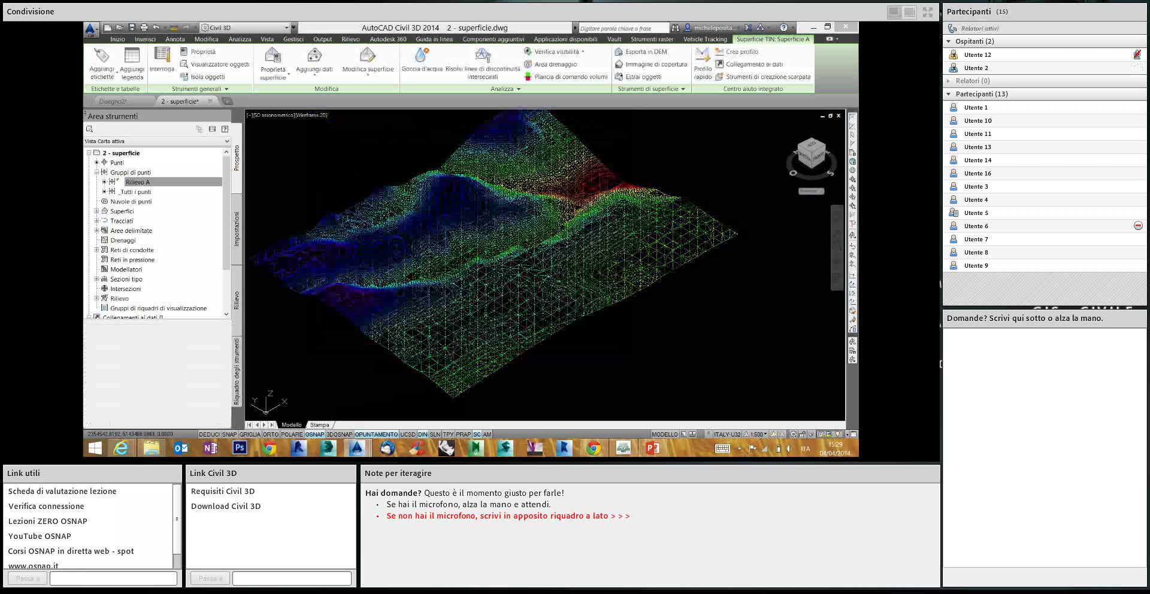
{"action": "left_click", "coordinate": [837, 262]}
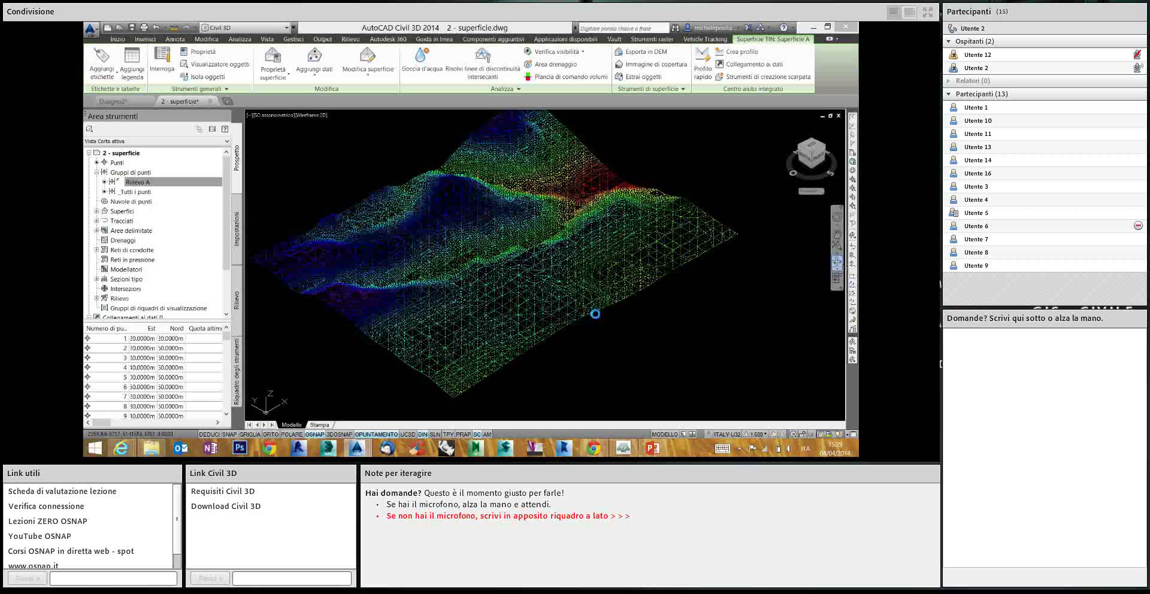
{"action": "mouse_move", "coordinate": [595, 314]}
{"action": "left_mouse_down"}
{"action": "mouse_move", "coordinate": [457, 319]}
{"action": "mouse_move", "coordinate": [654, 280]}
{"action": "left_mouse_up"}
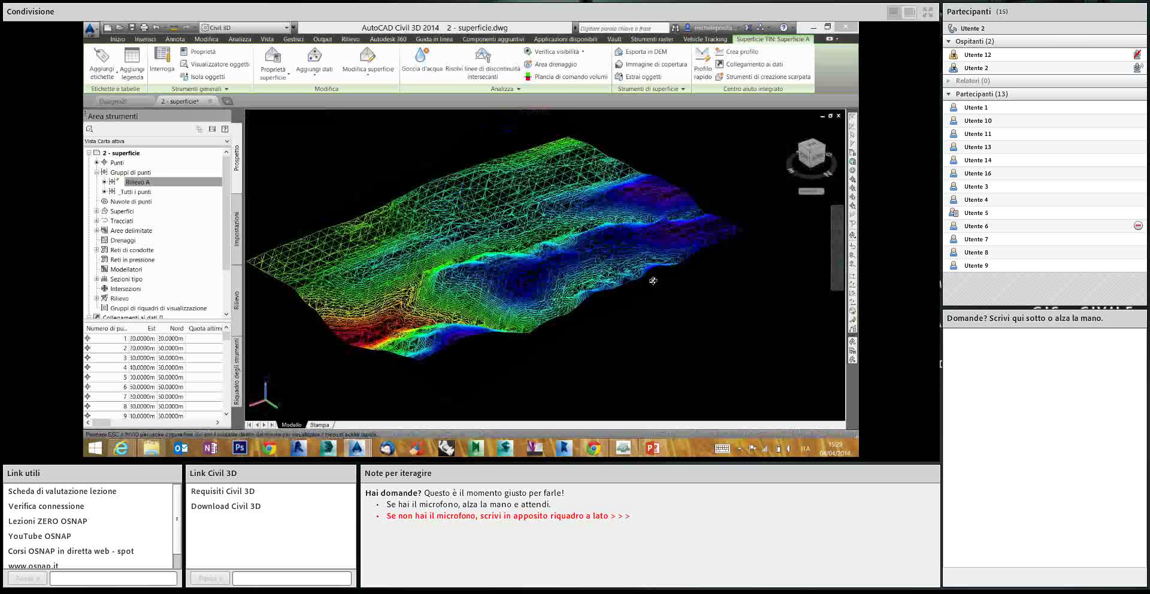
{"action": "key", "text": "Escape"}
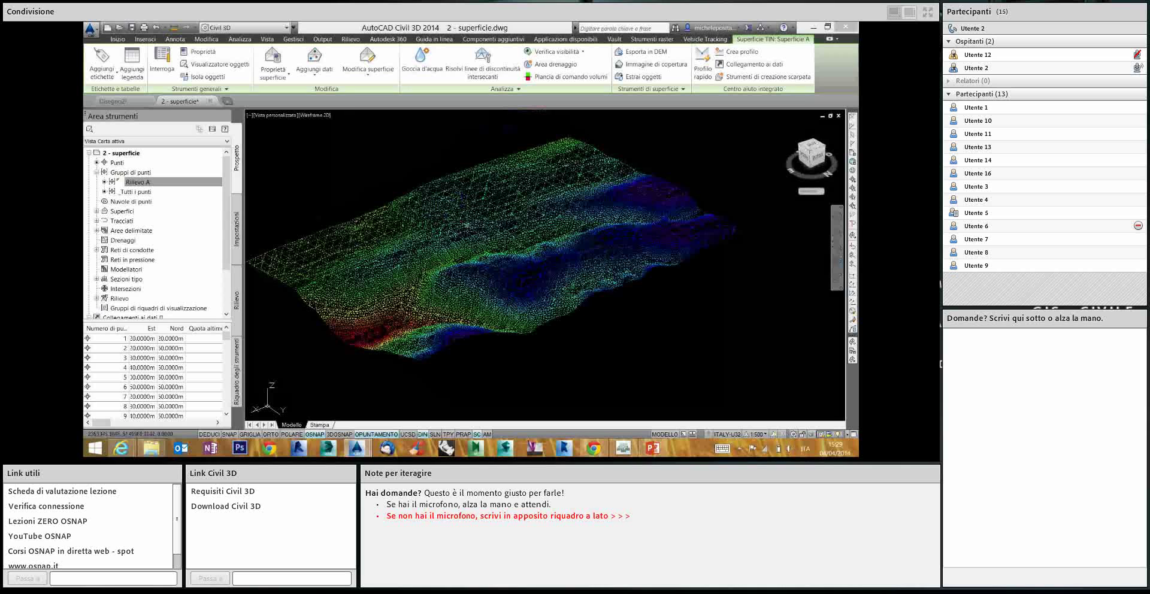
{"action": "left_click", "coordinate": [286, 79]}
{"action": "left_click", "coordinate": [466, 217]}
{"action": "left_click", "coordinate": [466, 217]}
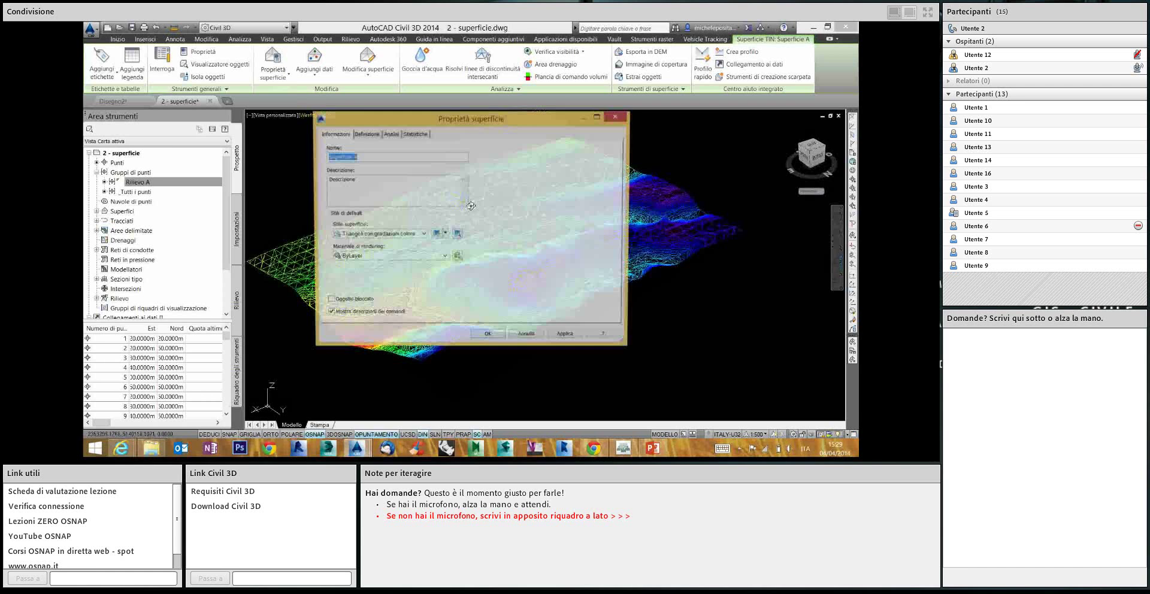
Run a Quote altimetriche analysis on Superficie A with 10 intervals and apply it
{"action": "left_click", "coordinate": [394, 136]}
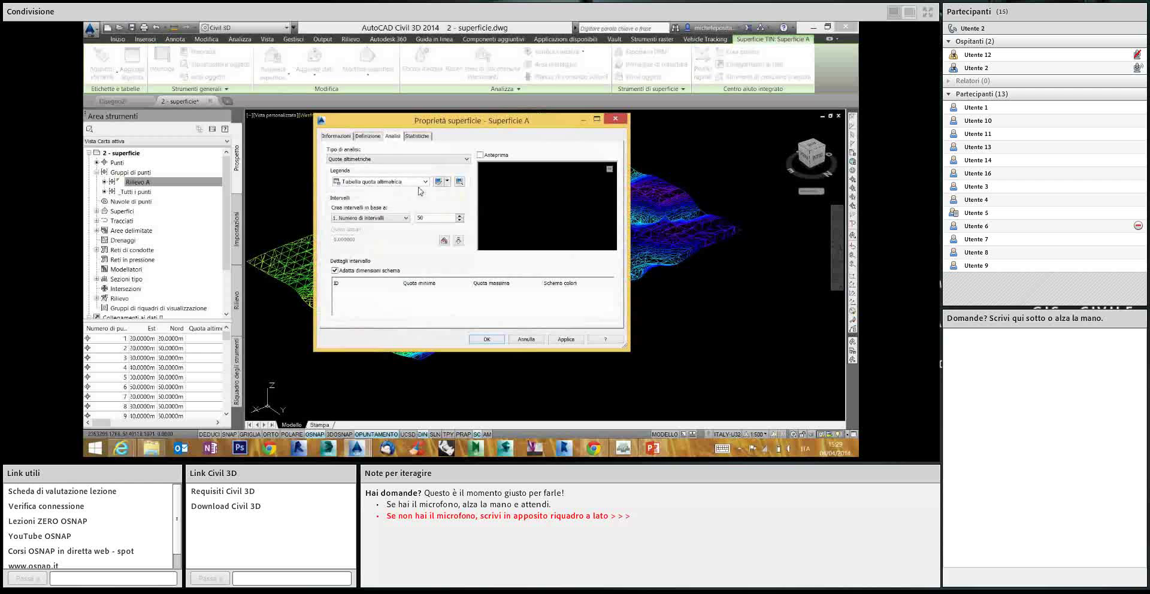
{"action": "left_click", "coordinate": [442, 159]}
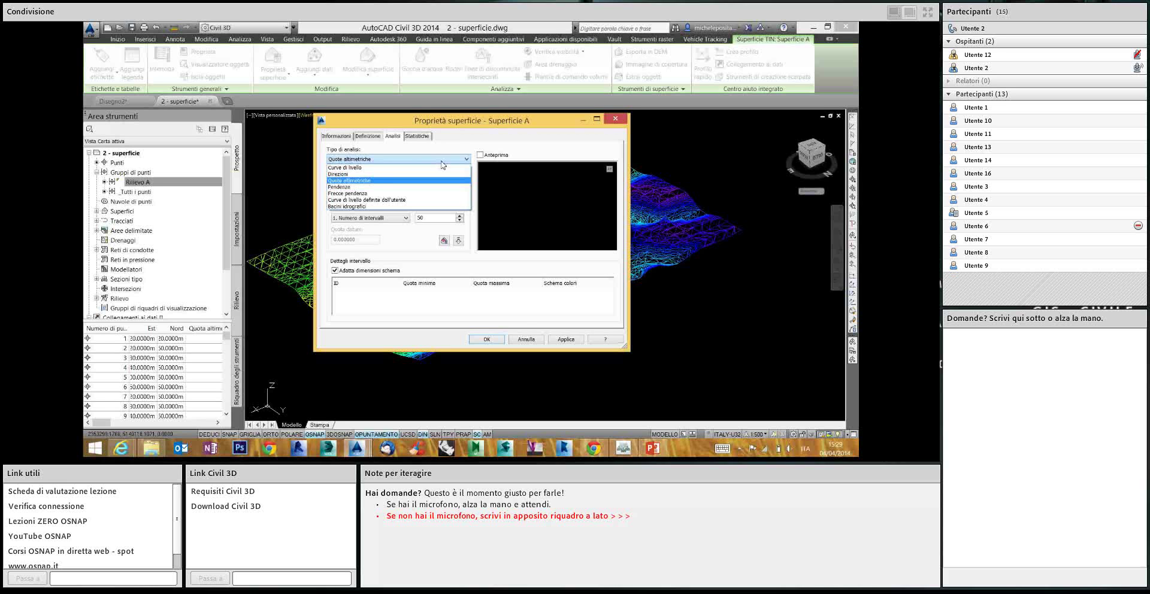
{"action": "left_click", "coordinate": [365, 184]}
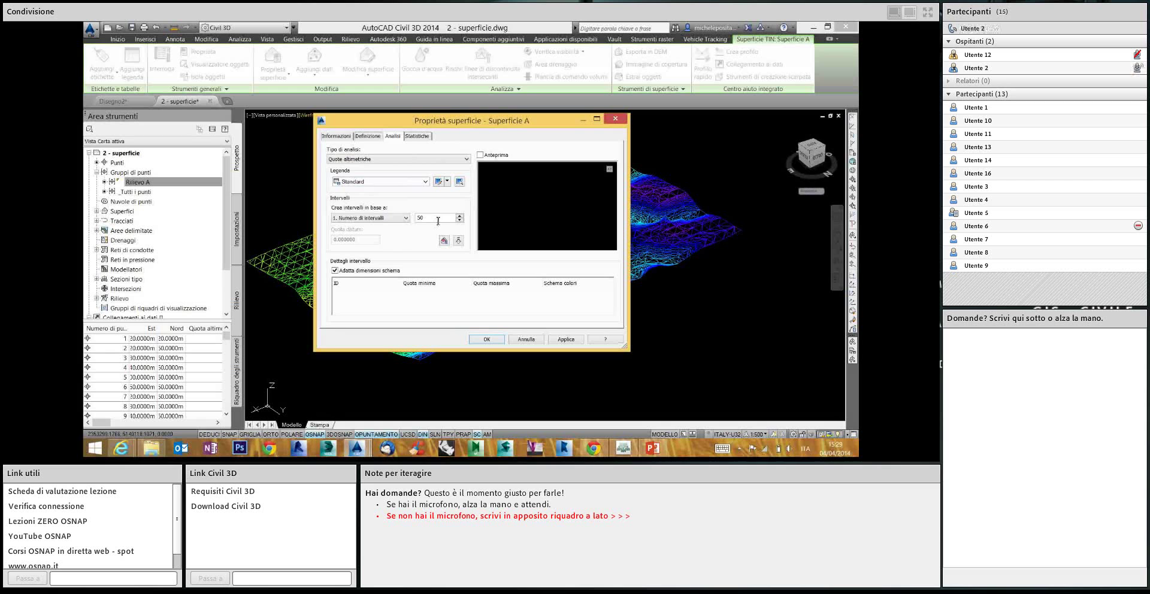
{"action": "left_click_drag", "start_coordinate": [438, 221], "coordinate": [407, 220]}
{"action": "type", "text": "10"}
{"action": "left_click", "coordinate": [480, 155]}
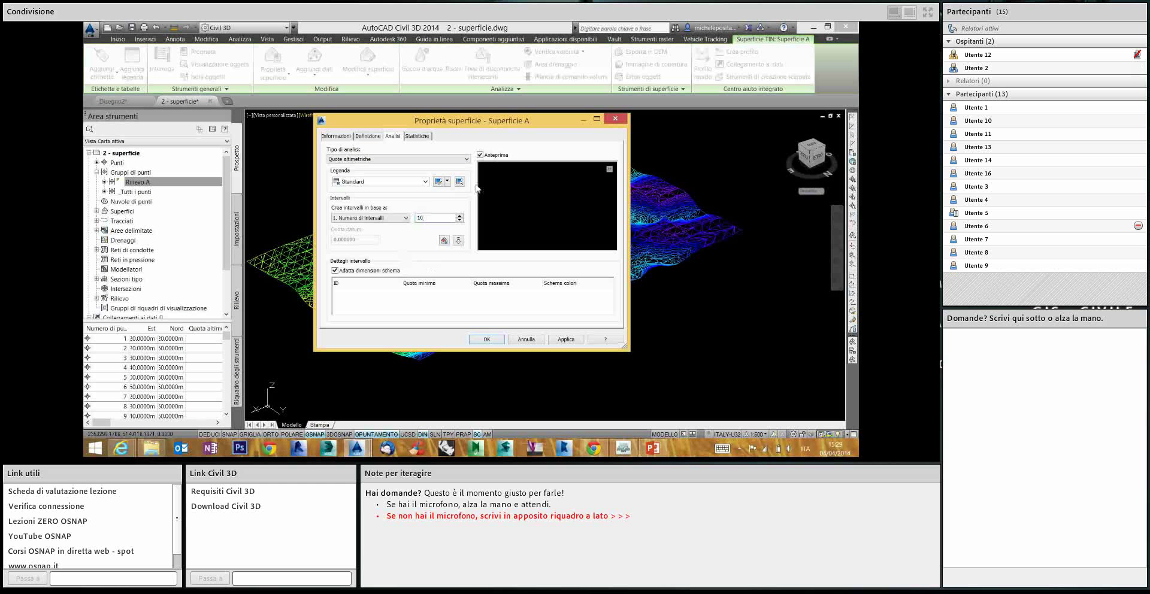
{"action": "left_click", "coordinate": [459, 240]}
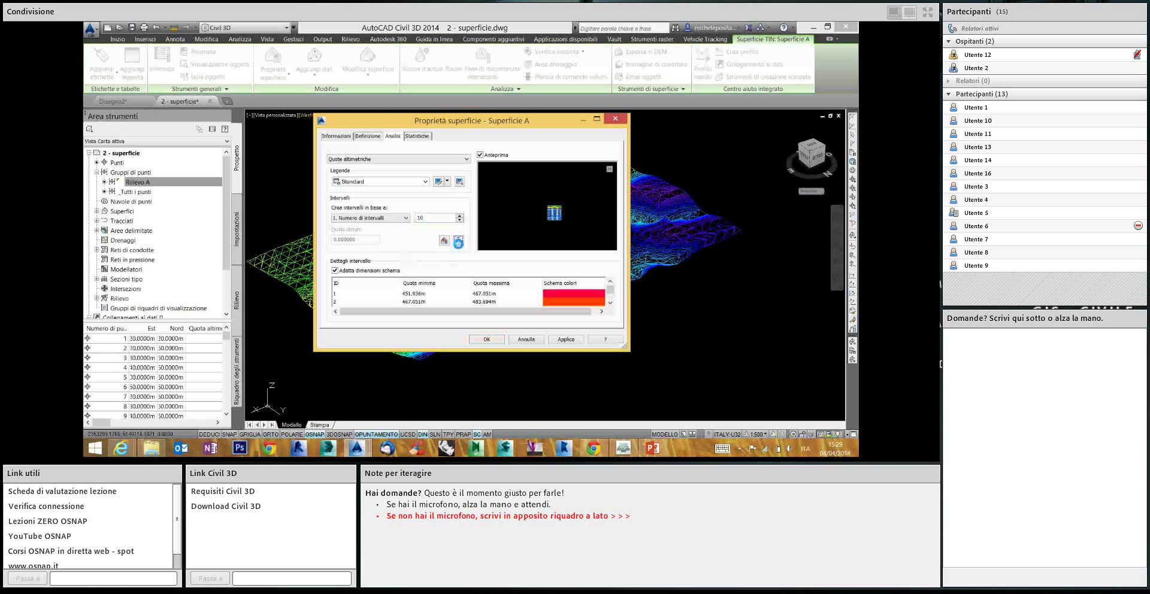
{"action": "left_click", "coordinate": [565, 340]}
{"action": "left_click", "coordinate": [491, 340]}
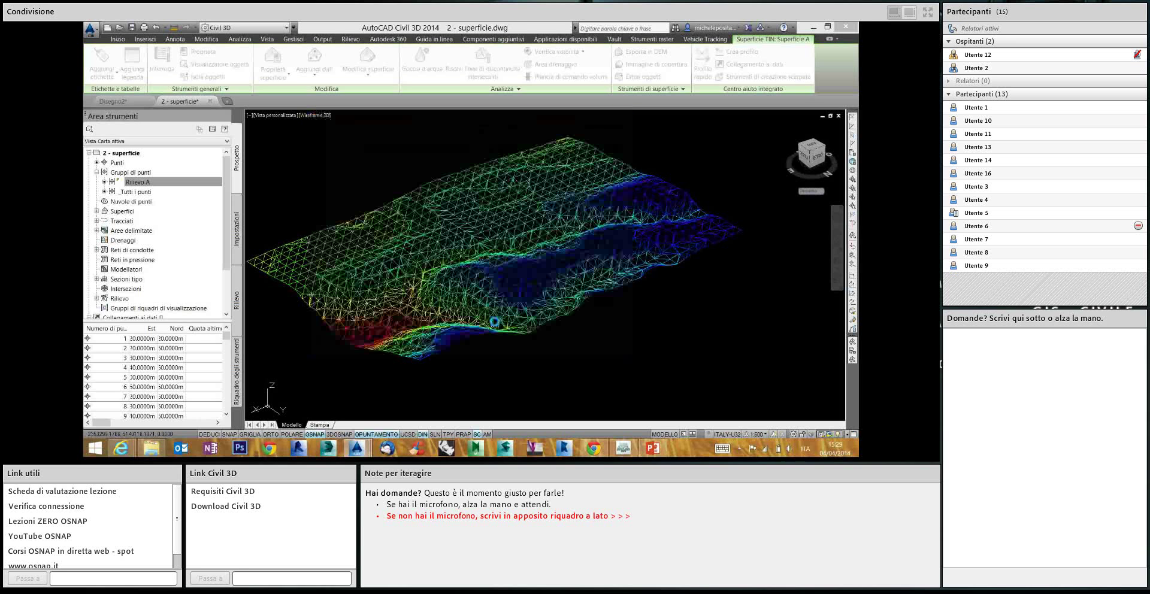
In top view, place a dynamic Elevations Table legend beside Superficie A
{"action": "left_click", "coordinate": [273, 119]}
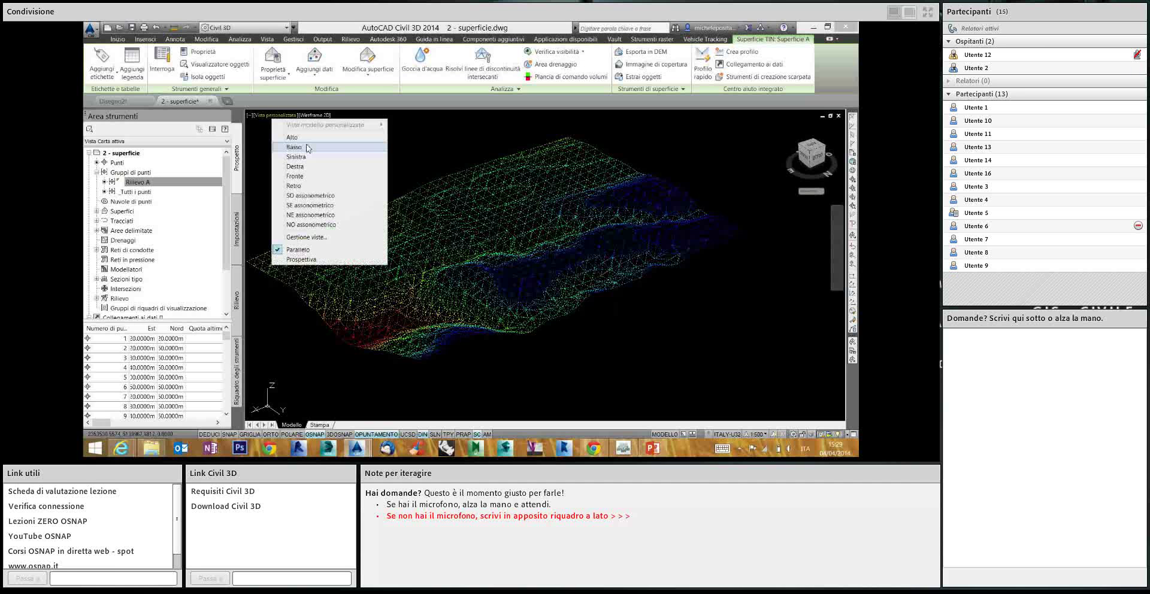
{"action": "left_click", "coordinate": [294, 137]}
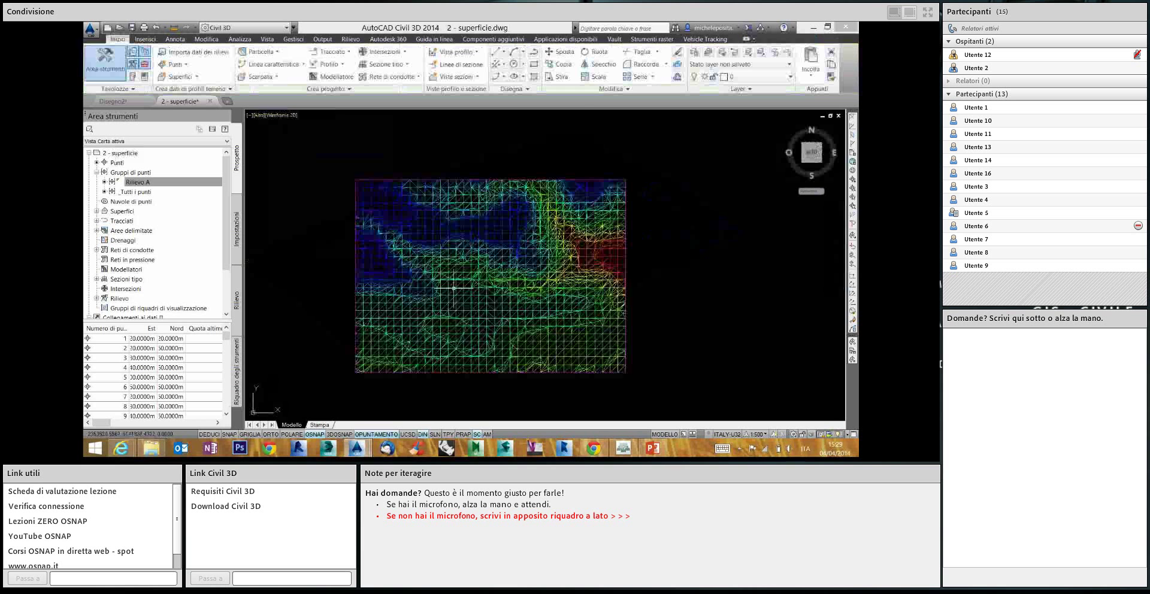
{"action": "left_click", "coordinate": [454, 288]}
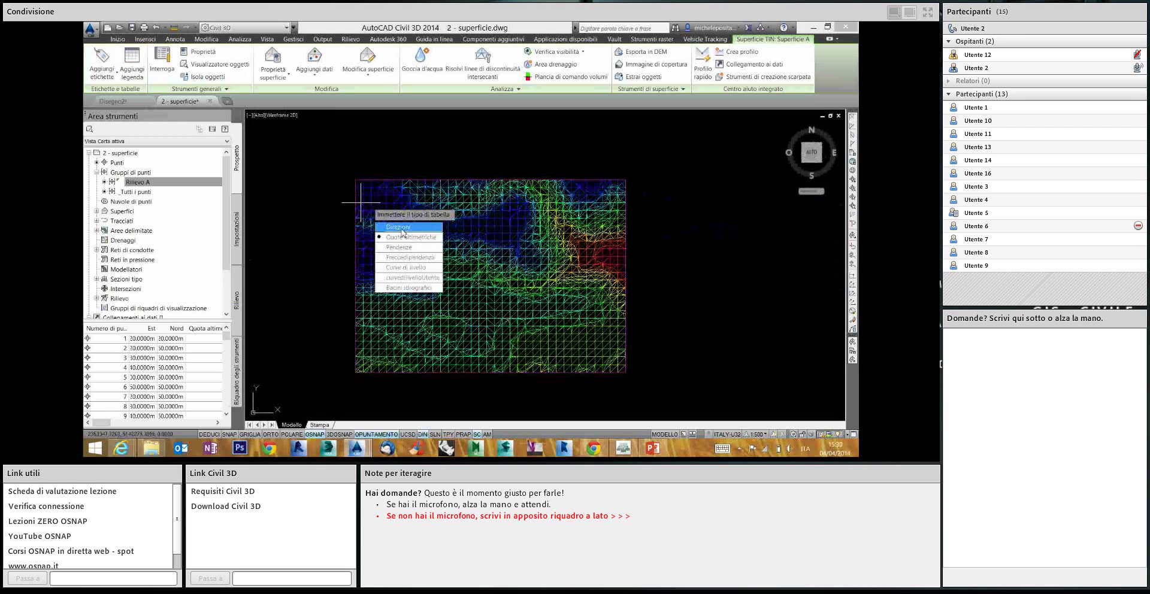
{"action": "left_click", "coordinate": [403, 233]}
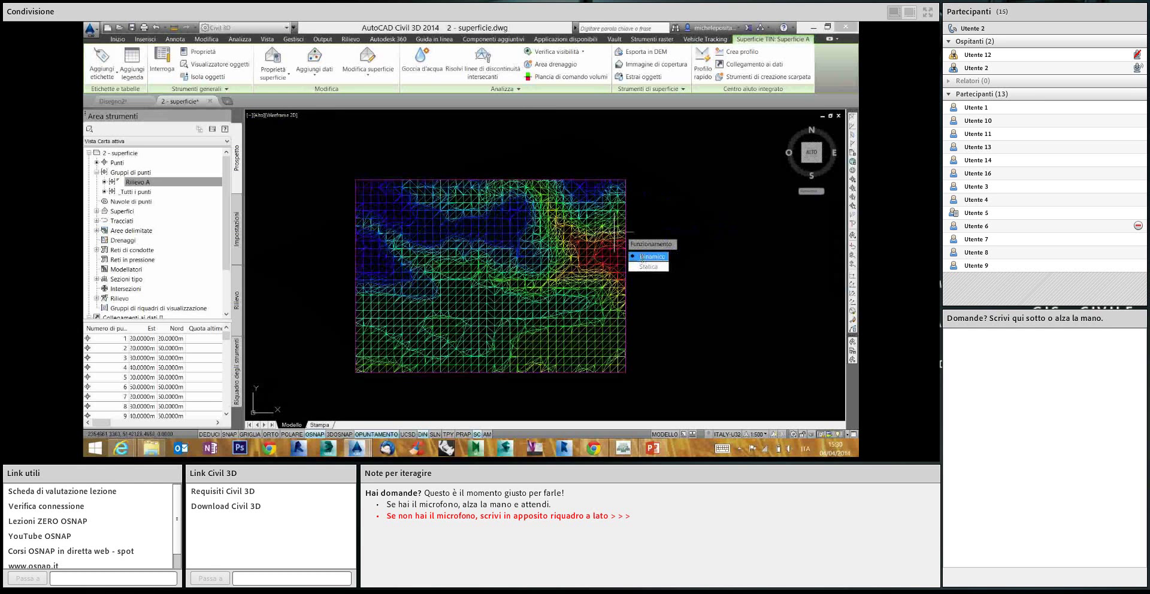
{"action": "left_click", "coordinate": [641, 257]}
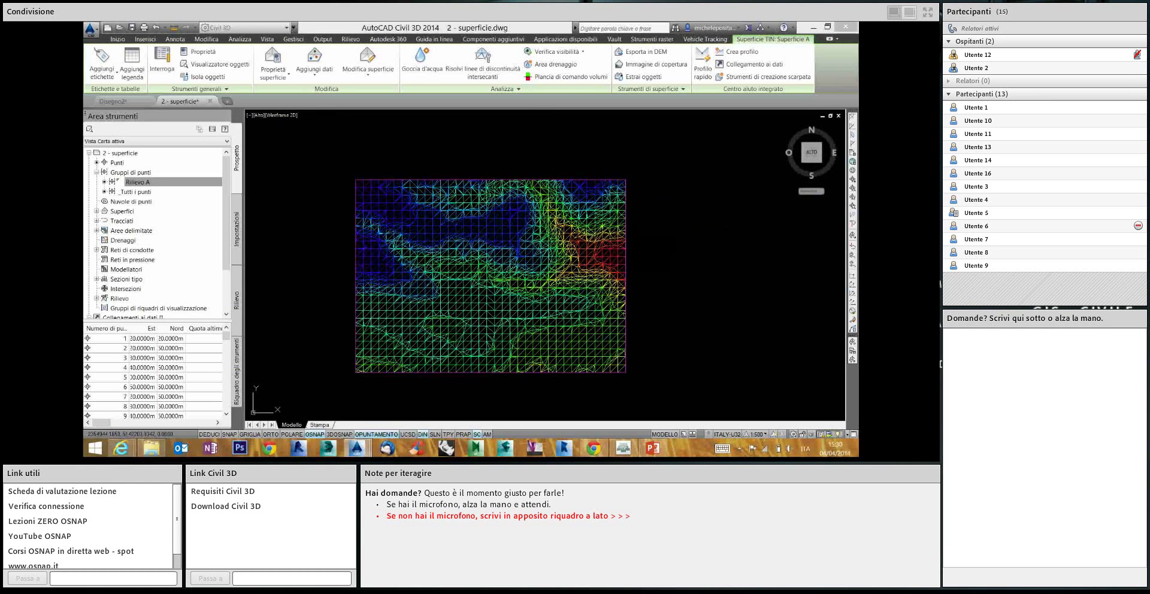
{"action": "left_click", "coordinate": [669, 217]}
Zoom in and out to inspect the elevation legend's colour ranges
{"action": "scroll", "coordinate": [689, 246], "scroll_direction": "up", "scroll_amount": 2}
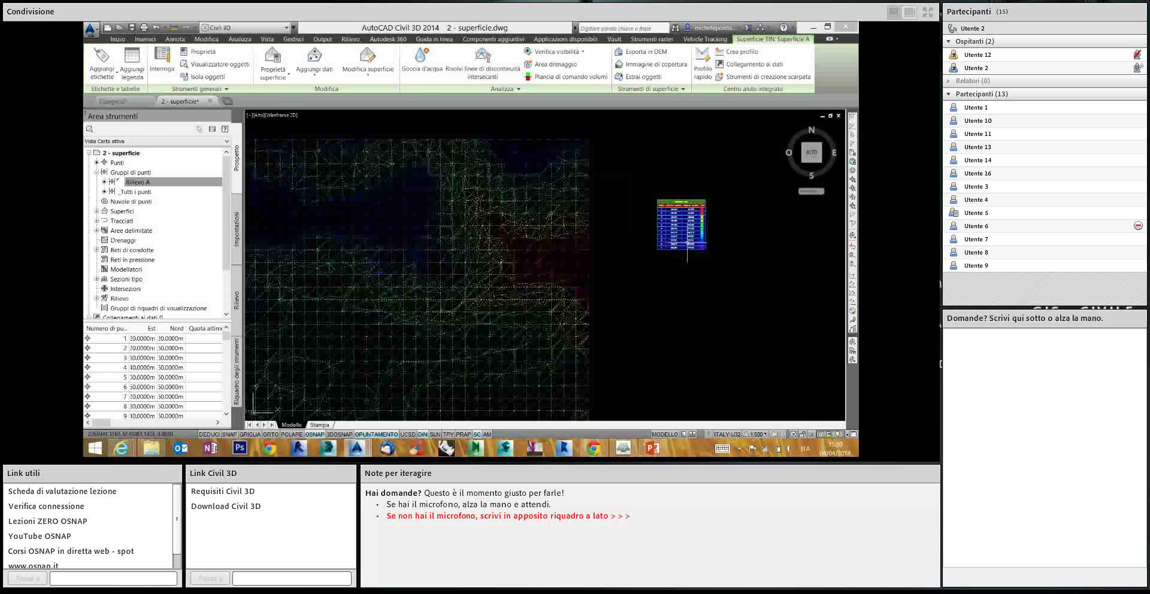
{"action": "key", "text": "Escape"}
{"action": "scroll", "coordinate": [704, 194], "scroll_direction": "up", "scroll_amount": 2}
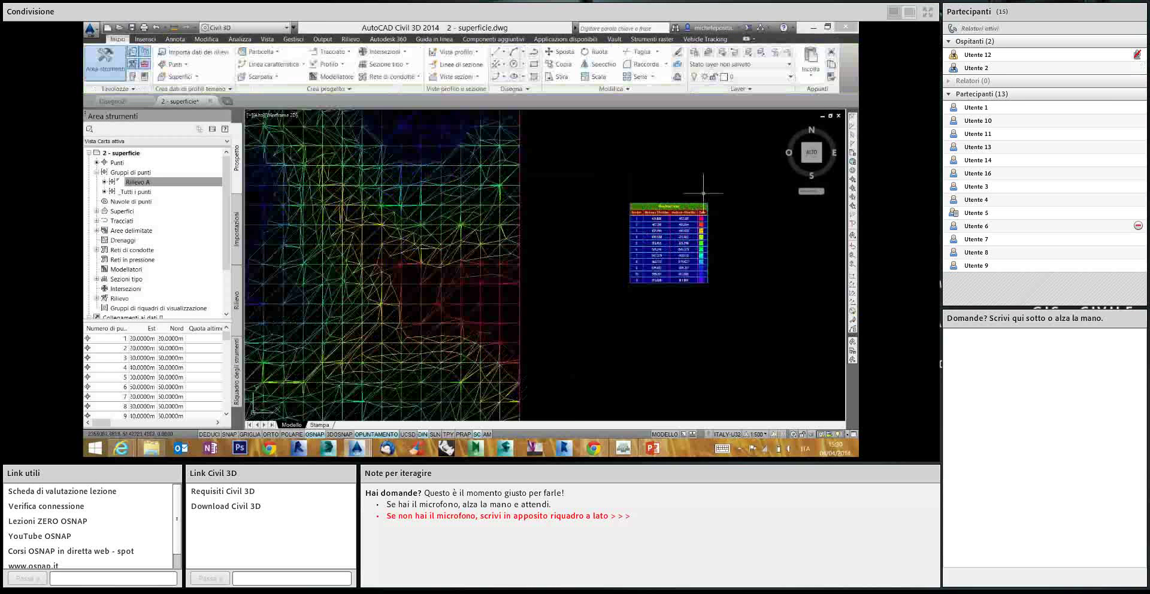
{"action": "scroll", "coordinate": [704, 206], "scroll_direction": "up", "scroll_amount": 2}
{"action": "scroll", "coordinate": [713, 230], "scroll_direction": "up", "scroll_amount": 2}
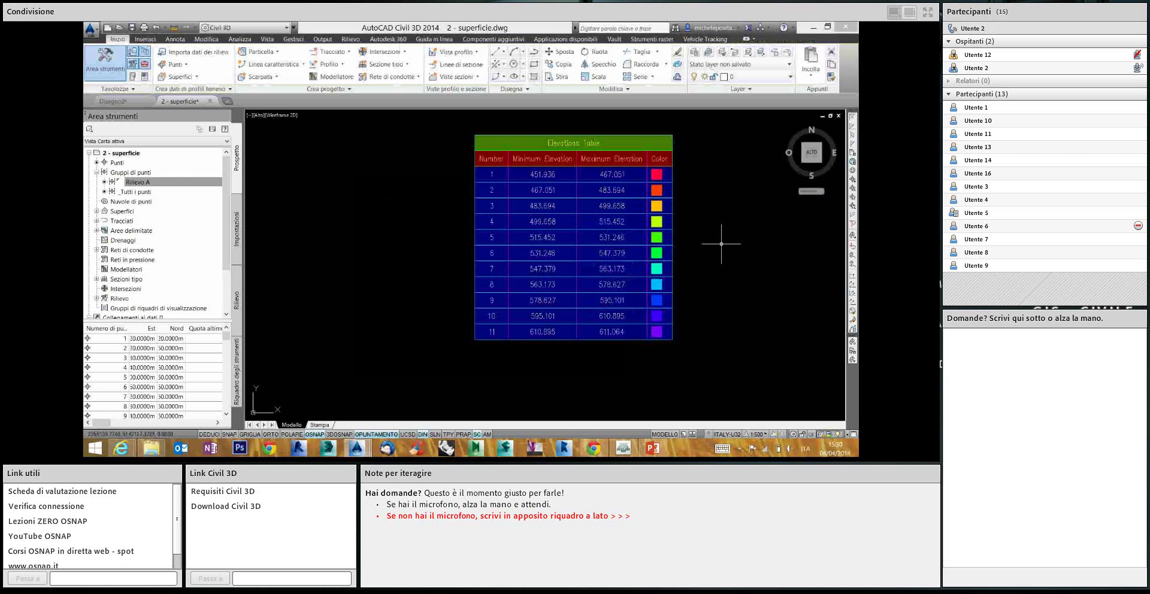
{"action": "scroll", "coordinate": [683, 240], "scroll_direction": "down", "scroll_amount": 2}
{"action": "scroll", "coordinate": [680, 244], "scroll_direction": "down", "scroll_amount": 2}
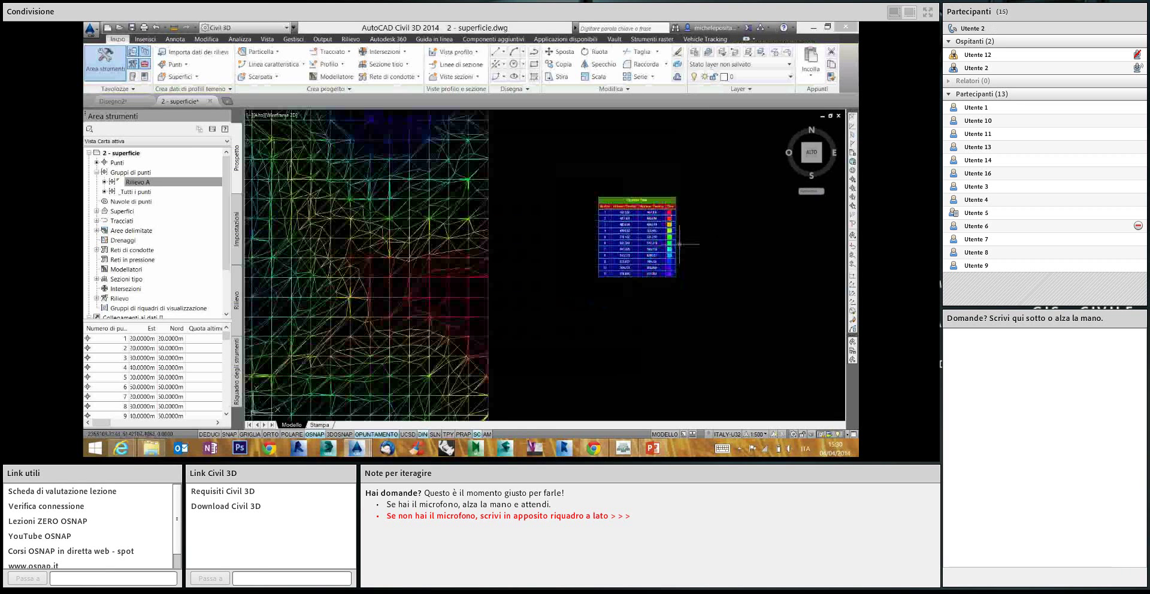
{"action": "scroll", "coordinate": [639, 204], "scroll_direction": "down", "scroll_amount": 2}
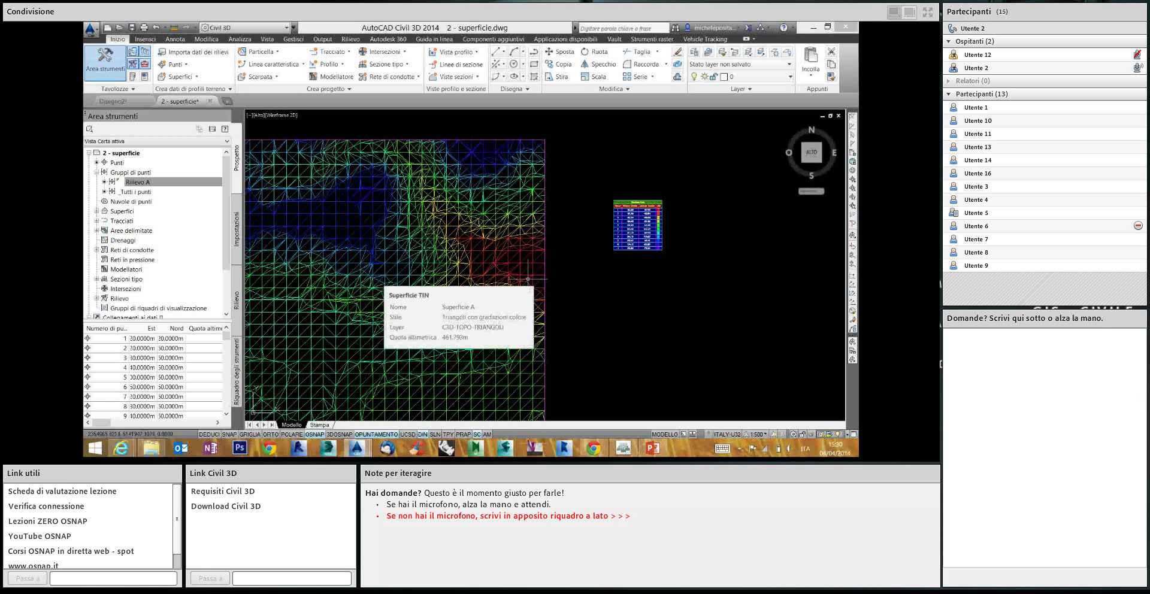
{"action": "left_click", "coordinate": [629, 452]}
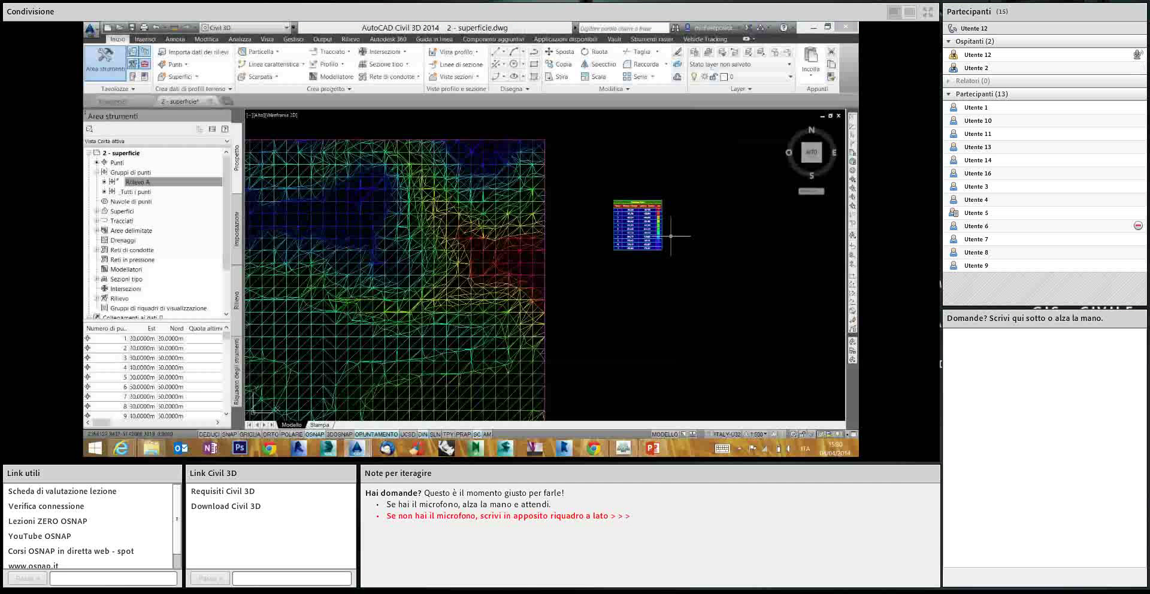
{"action": "scroll", "coordinate": [815, 180], "scroll_direction": "down", "scroll_amount": 2}
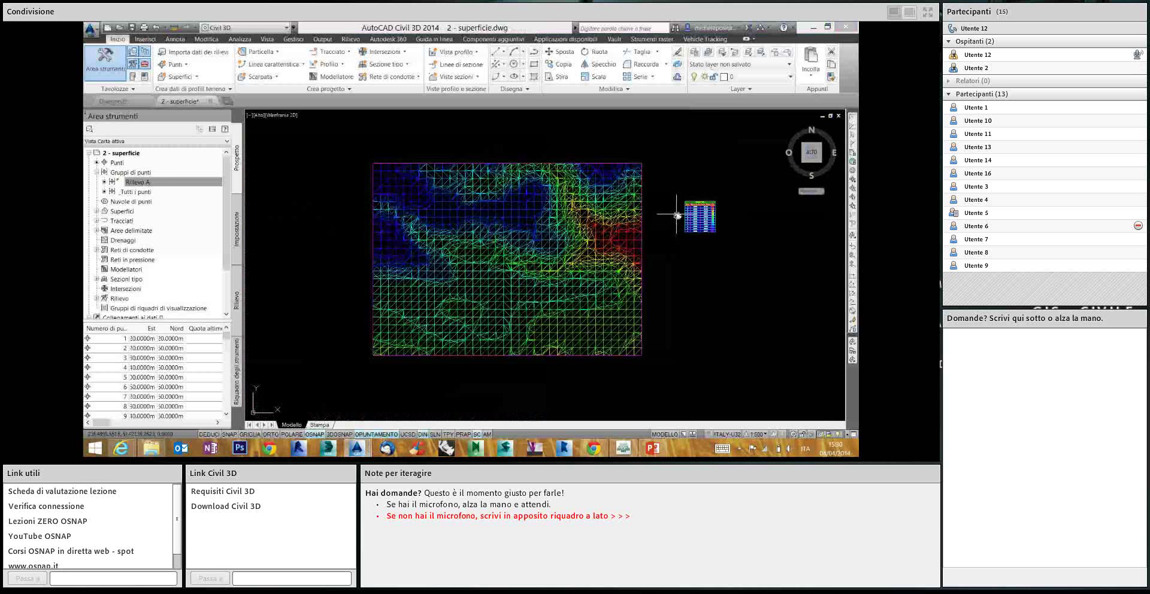
{"action": "mouse_move", "coordinate": [673, 213]}
{"action": "middle_mouse_down"}
{"action": "mouse_move", "coordinate": [689, 230]}
{"action": "mouse_move", "coordinate": [668, 258]}
{"action": "middle_mouse_up"}
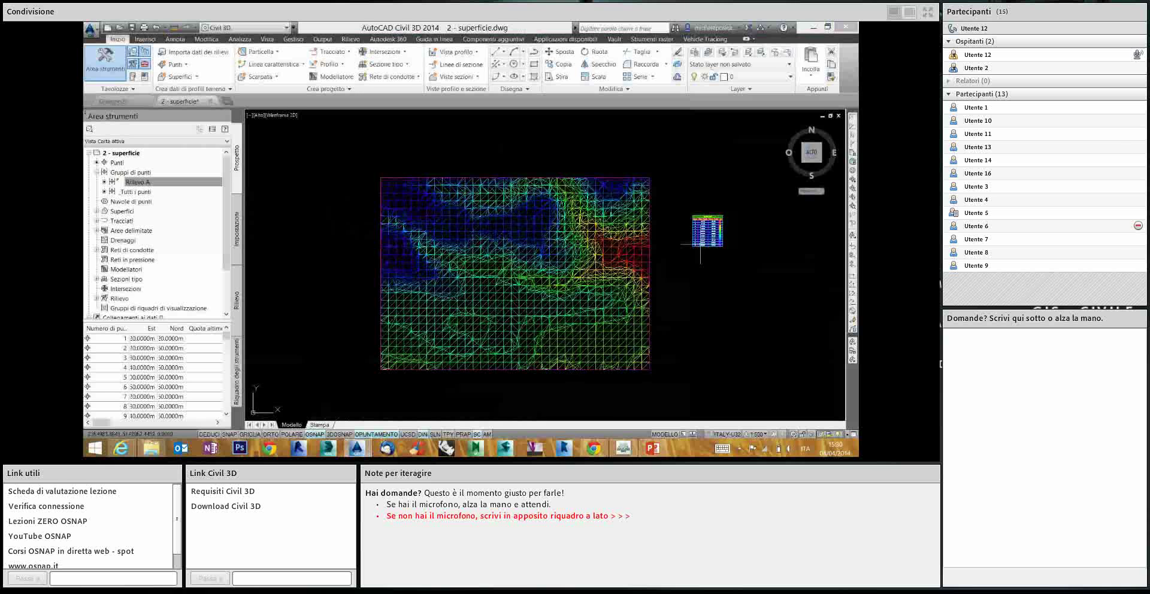
{"action": "scroll", "coordinate": [713, 228], "scroll_direction": "up", "scroll_amount": 1}
{"action": "scroll", "coordinate": [713, 227], "scroll_direction": "up", "scroll_amount": 2}
{"action": "scroll", "coordinate": [716, 227], "scroll_direction": "up", "scroll_amount": 1}
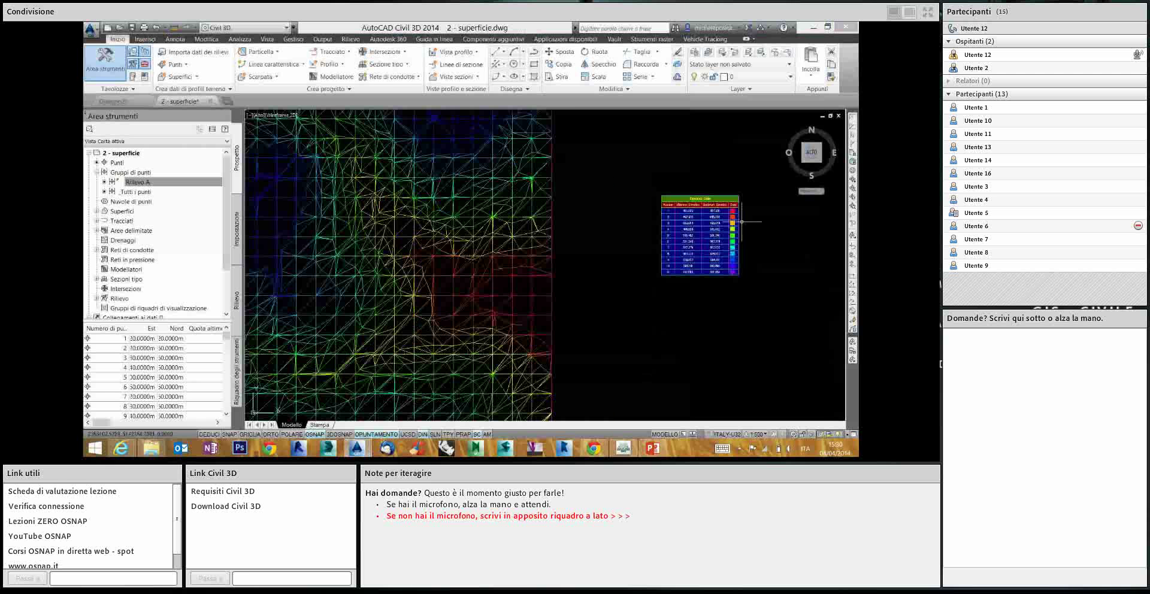
{"action": "left_click", "coordinate": [738, 253]}
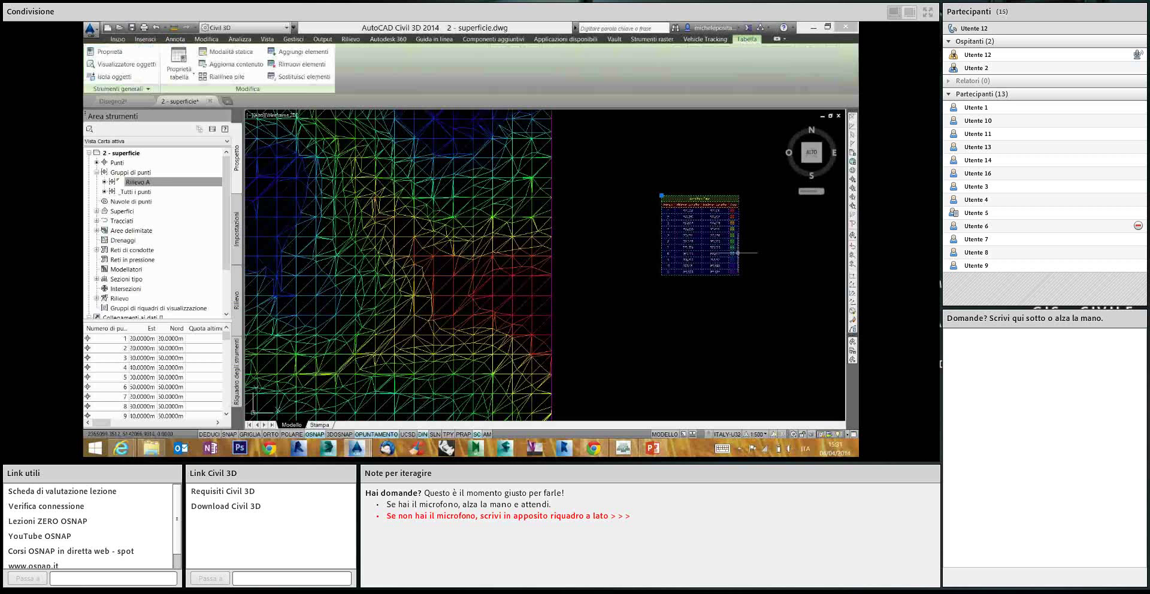
{"action": "key", "text": "Escape"}
{"action": "scroll", "coordinate": [711, 213], "scroll_direction": "down", "scroll_amount": 1}
{"action": "scroll", "coordinate": [689, 223], "scroll_direction": "down", "scroll_amount": 1}
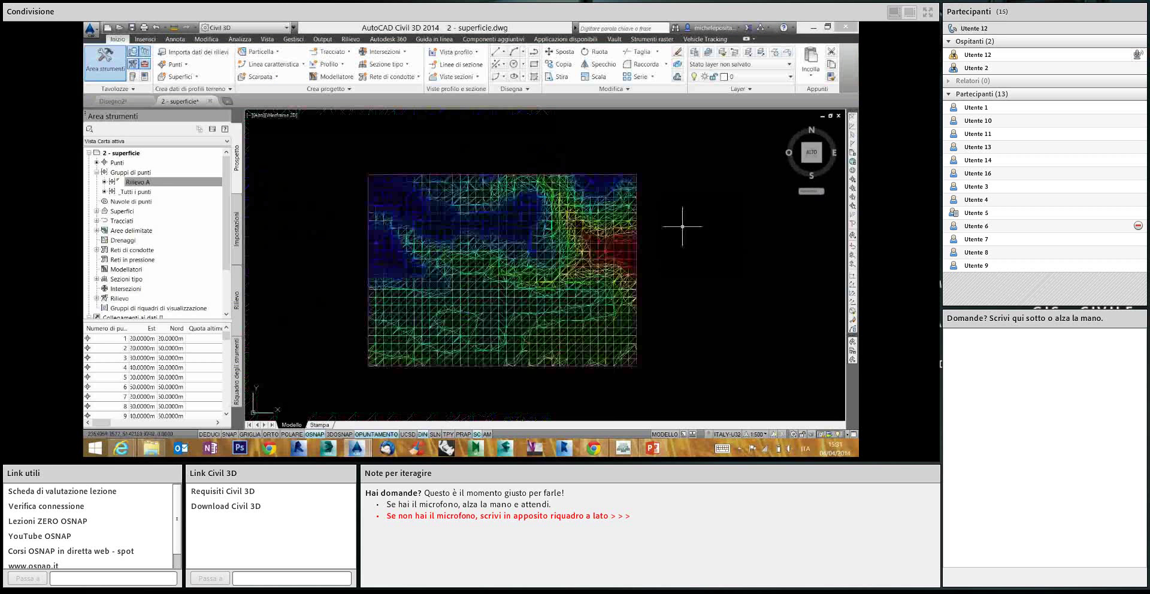
Orbit Superficie A into a tilted 3D view and expand the Punti dropdown
{"action": "middle_click_drag", "start_coordinate": [683, 226], "coordinate": [705, 221]}
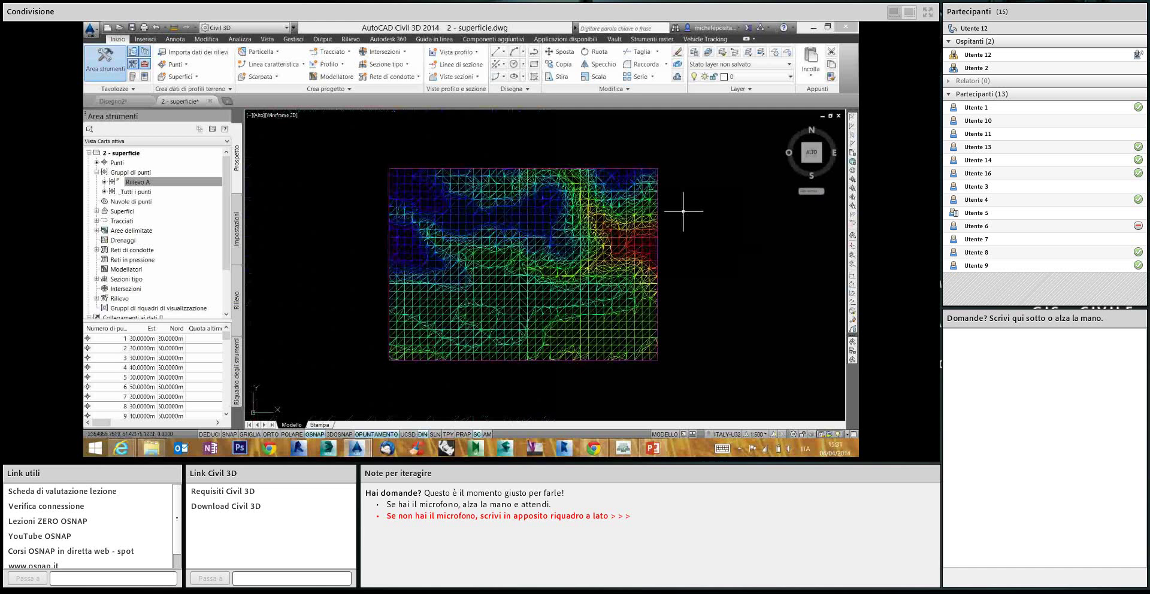
{"action": "mouse_move", "coordinate": [475, 329]}
{"action": "middle_mouse_down", "text": "shift"}
{"action": "mouse_move", "coordinate": [605, 302]}
{"action": "mouse_move", "coordinate": [597, 204]}
{"action": "mouse_move", "coordinate": [562, 245]}
{"action": "middle_mouse_up", "text": "shift"}
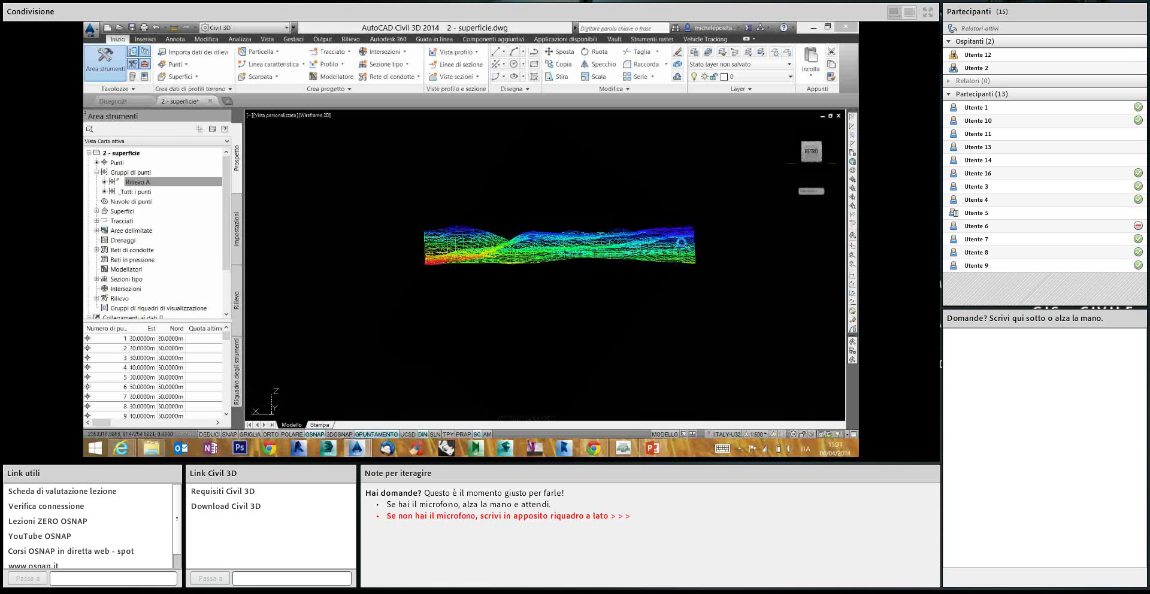
{"action": "middle_click_drag", "start_coordinate": [681, 242], "coordinate": [672, 186], "text": "shift"}
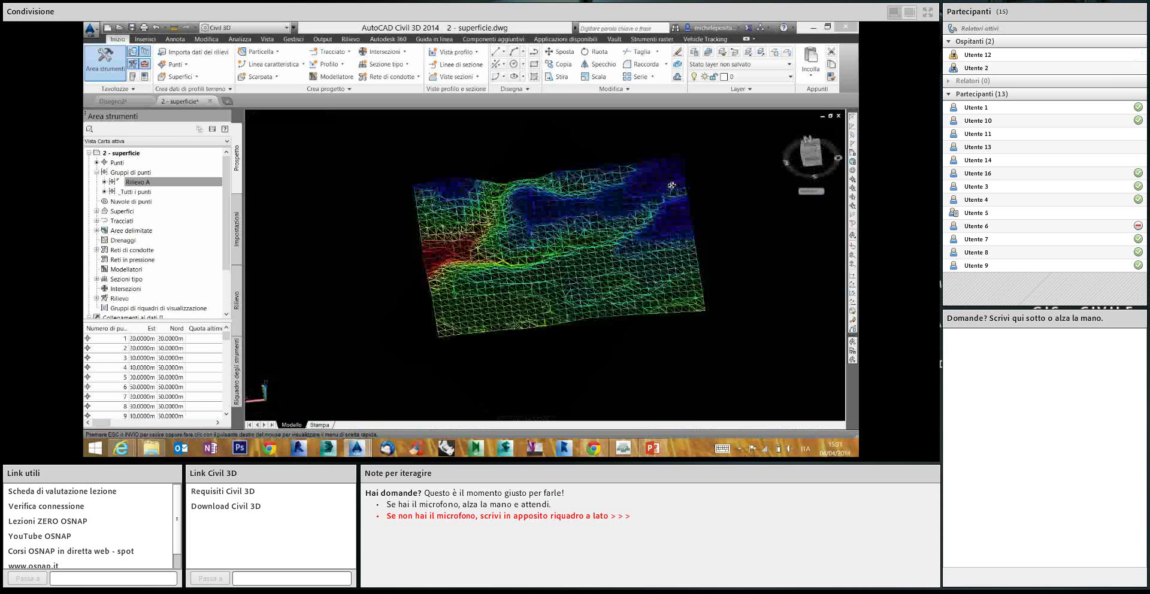
{"action": "middle_click_drag", "start_coordinate": [672, 186], "coordinate": [673, 186], "text": "shift"}
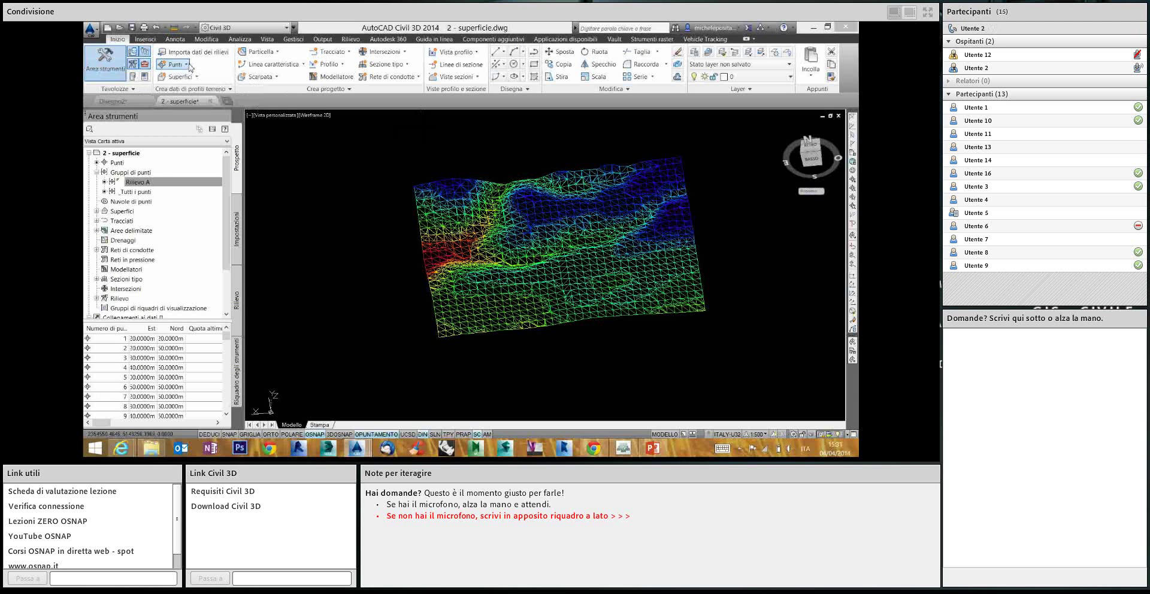
{"action": "left_click", "coordinate": [189, 66]}
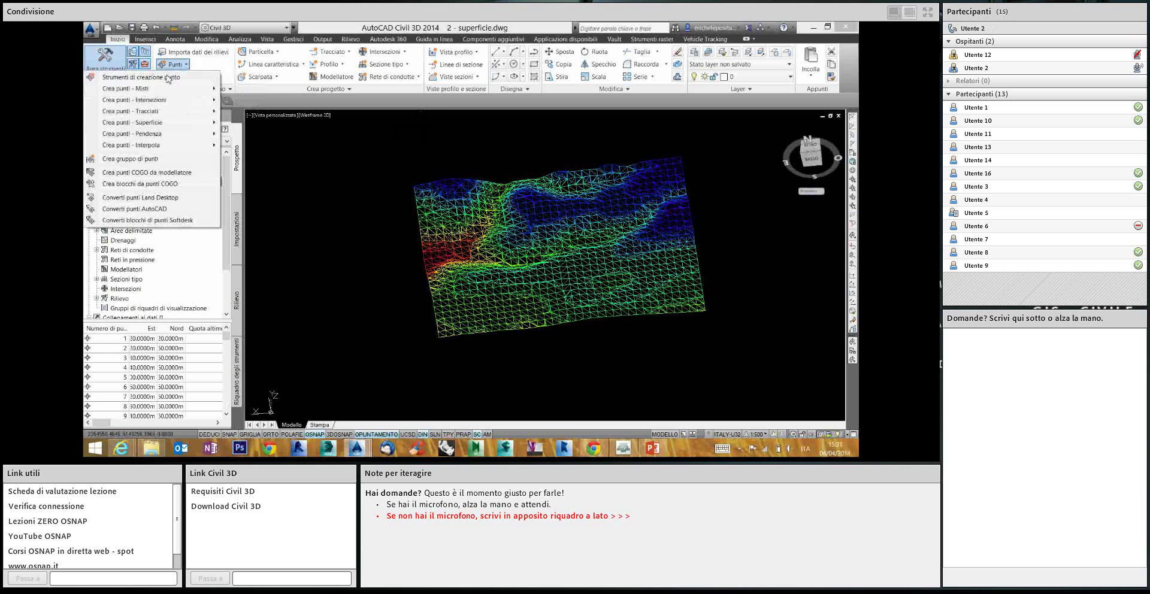
Start Importa punti, browse for a file with type Tutti i file, then show the desktop
{"action": "left_click", "coordinate": [167, 77]}
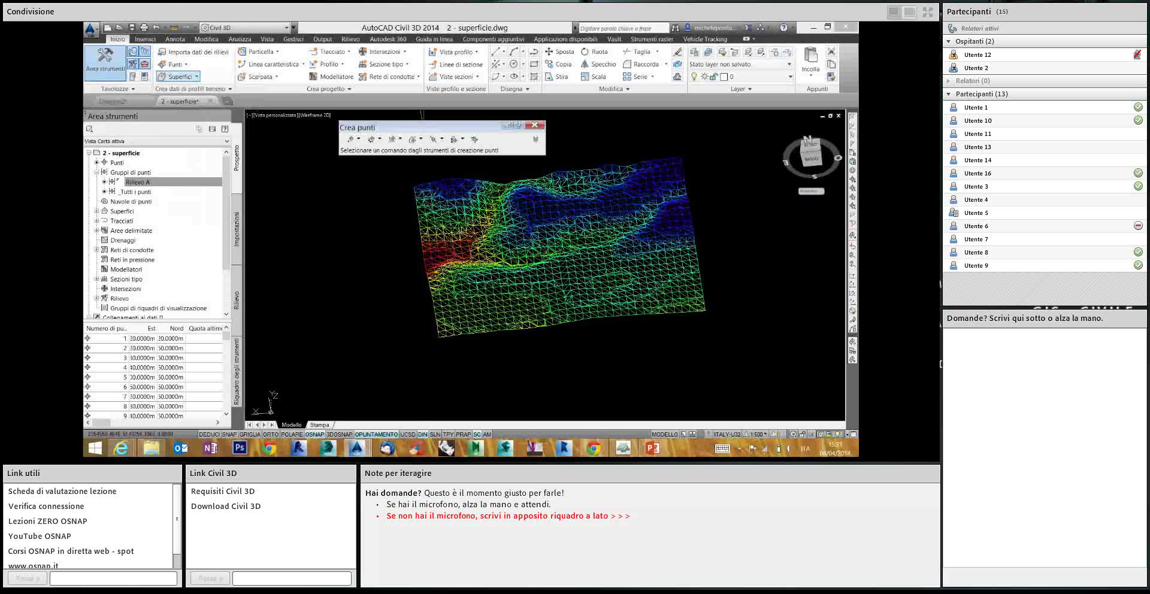
{"action": "left_click", "coordinate": [475, 140]}
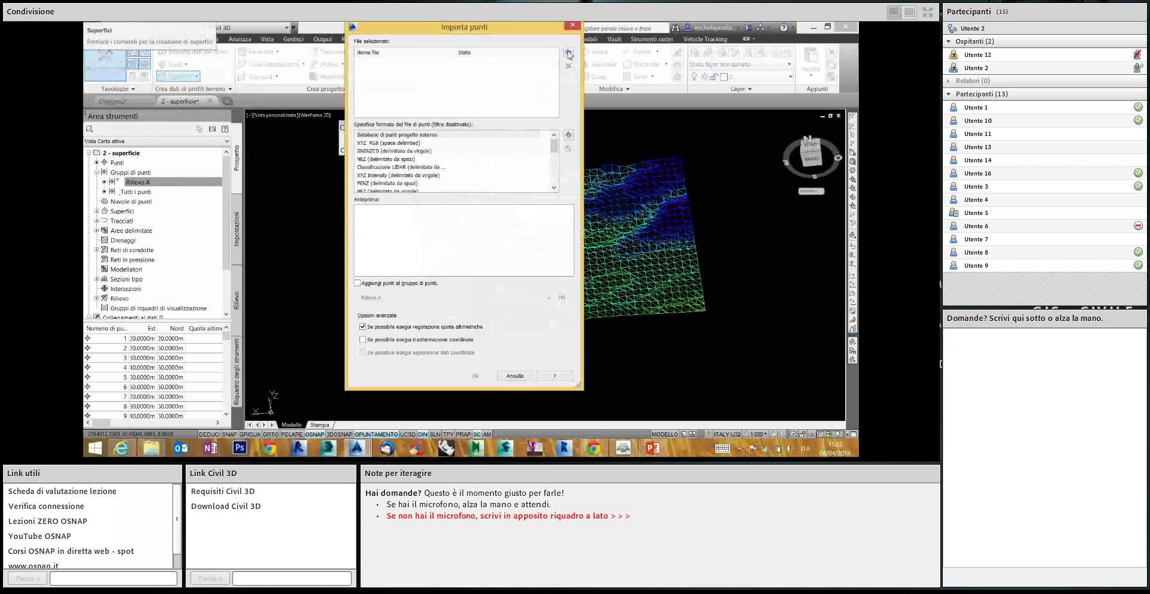
{"action": "left_click", "coordinate": [568, 53]}
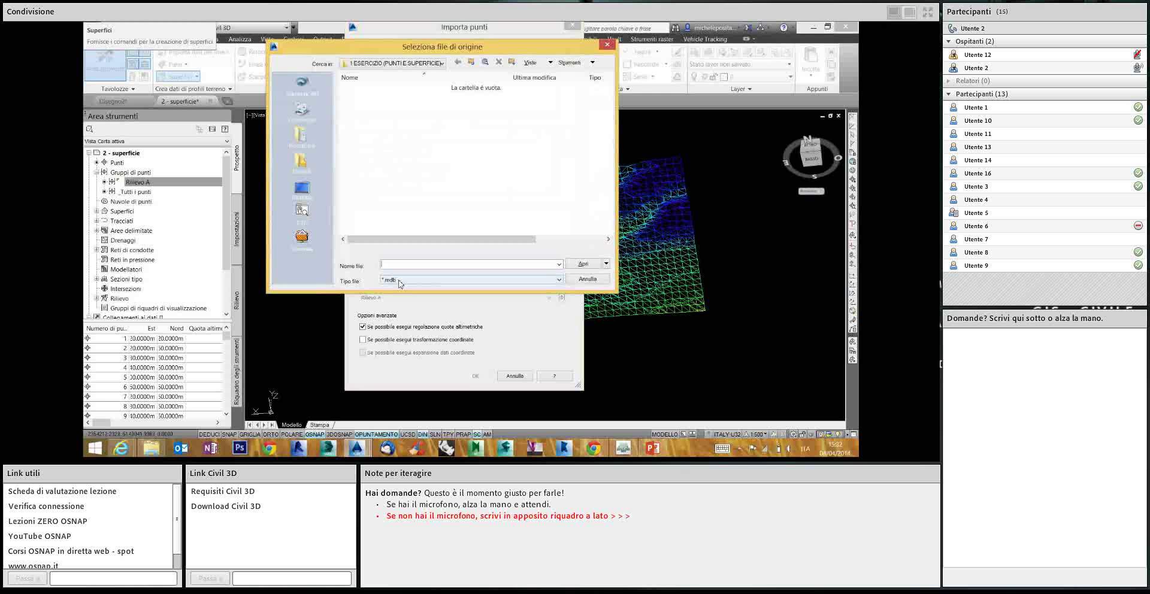
{"action": "left_click", "coordinate": [400, 281]}
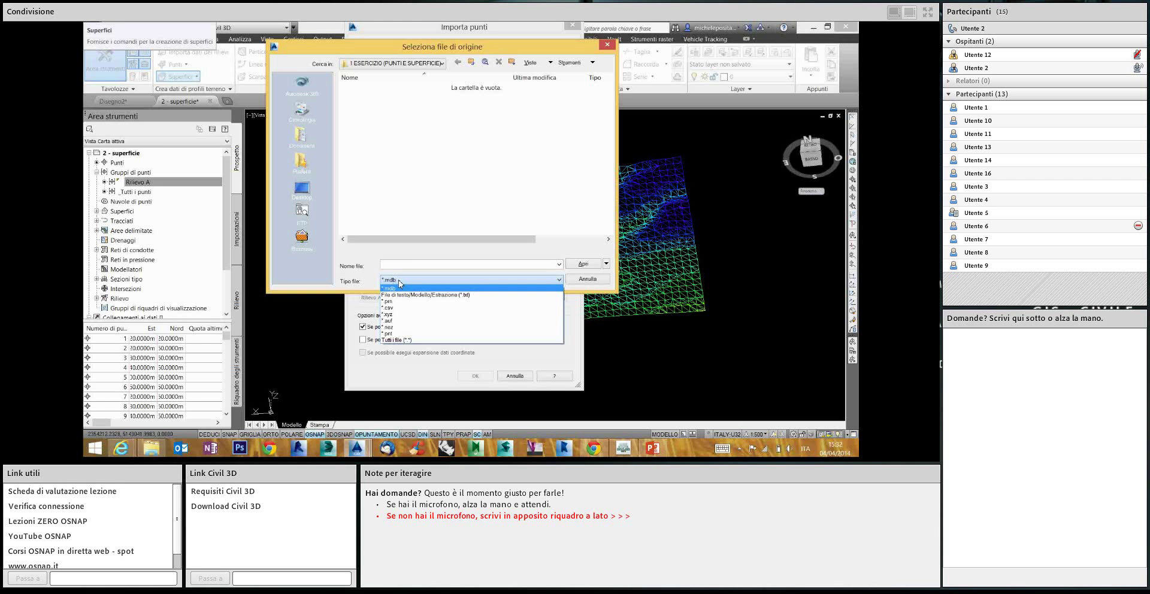
{"action": "key", "text": "End"}
{"action": "key", "text": "Return"}
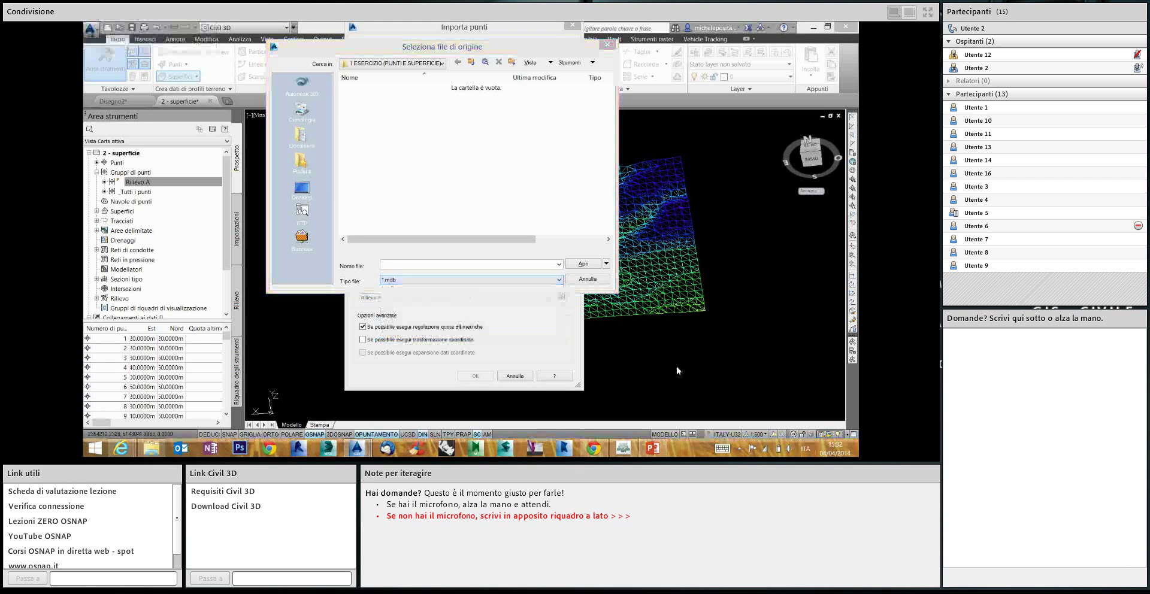
{"action": "key", "text": "super+d"}
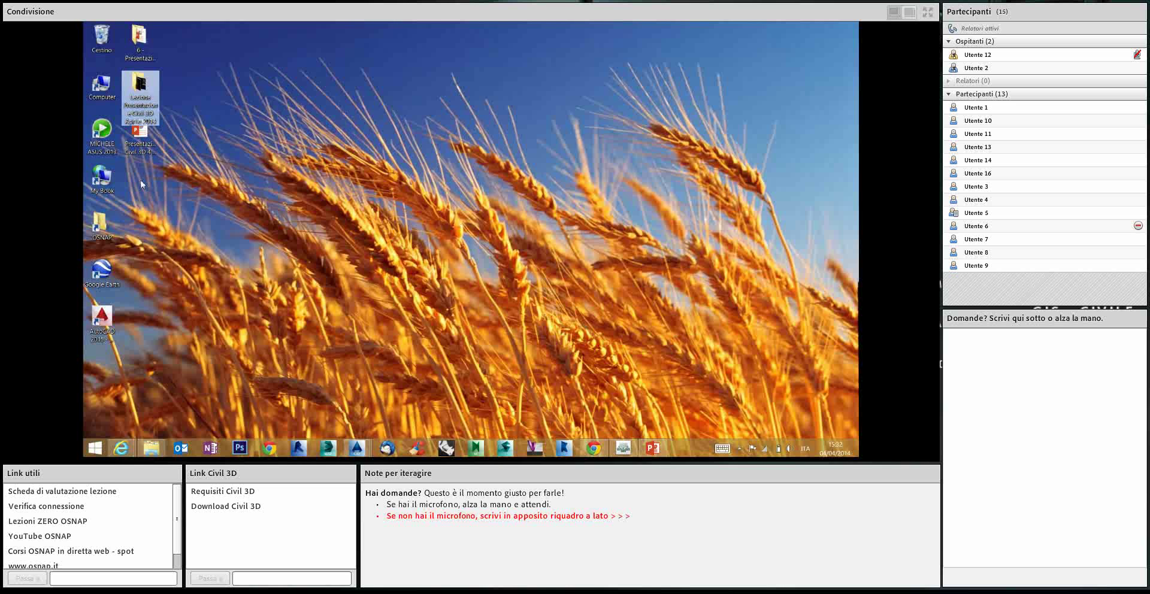
Navigate to 6 - Presentazione Civil 3D > 3 - CIVIL 3D > 1 ESERCIZIO (PUNTI E SUPERFICIE)
{"action": "left_click", "coordinate": [143, 44]}
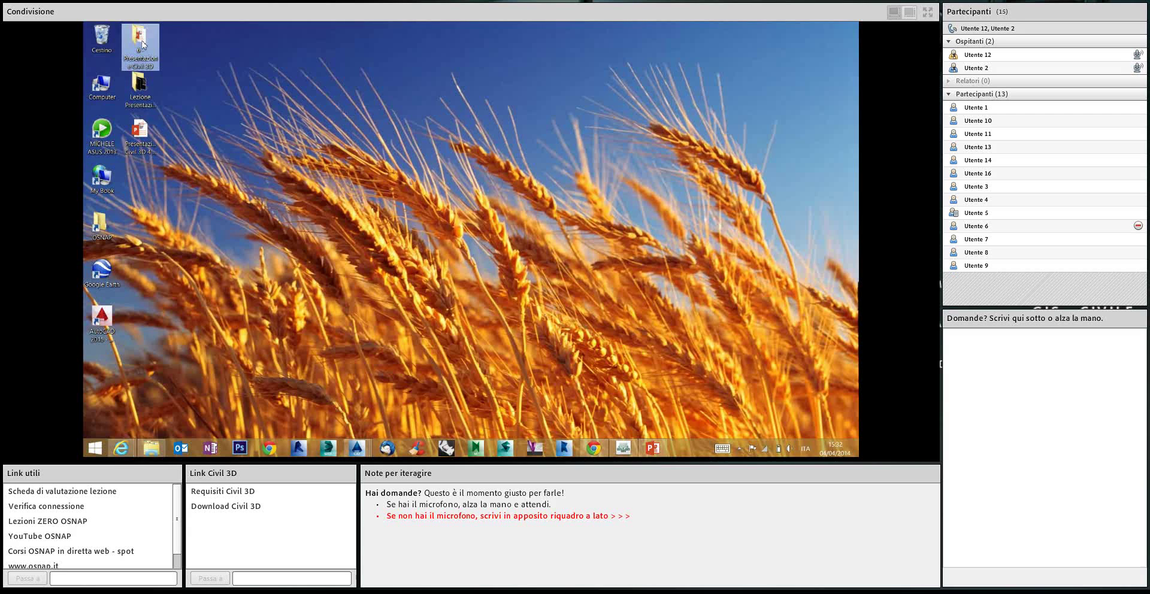
{"action": "double_click", "coordinate": [140, 82]}
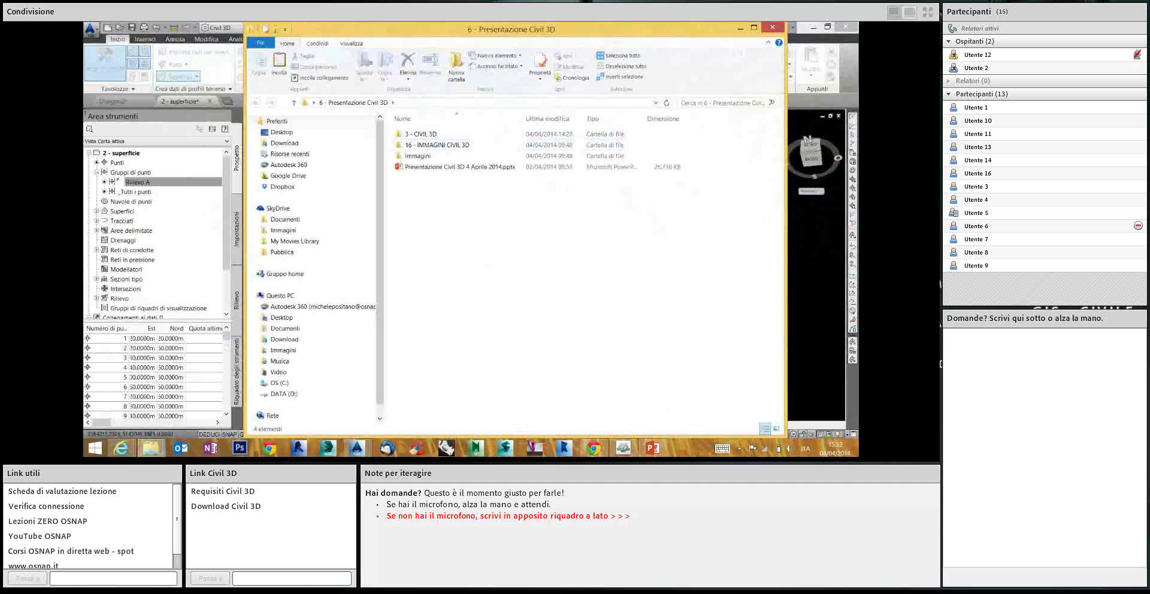
{"action": "key", "text": "super+d"}
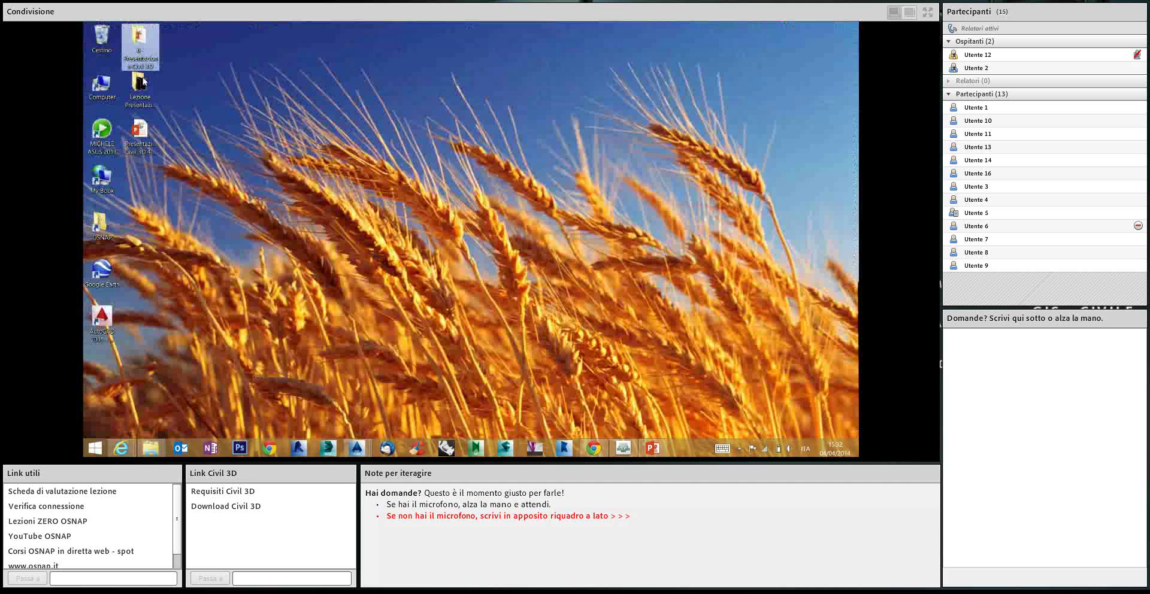
{"action": "double_click", "coordinate": [140, 82]}
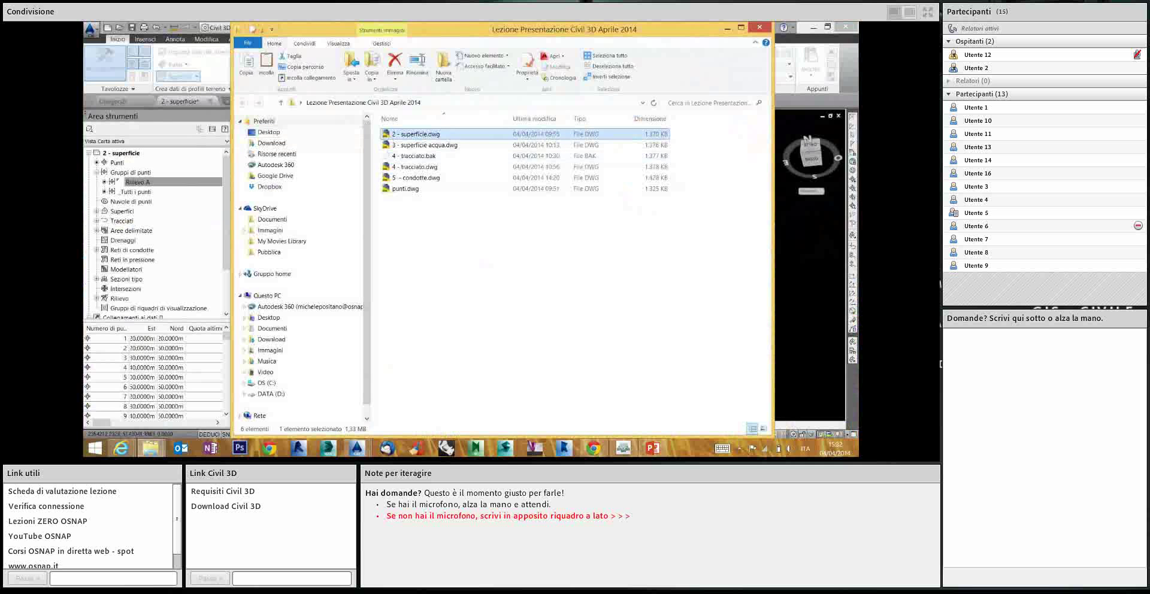
{"action": "key", "text": "alt+F4"}
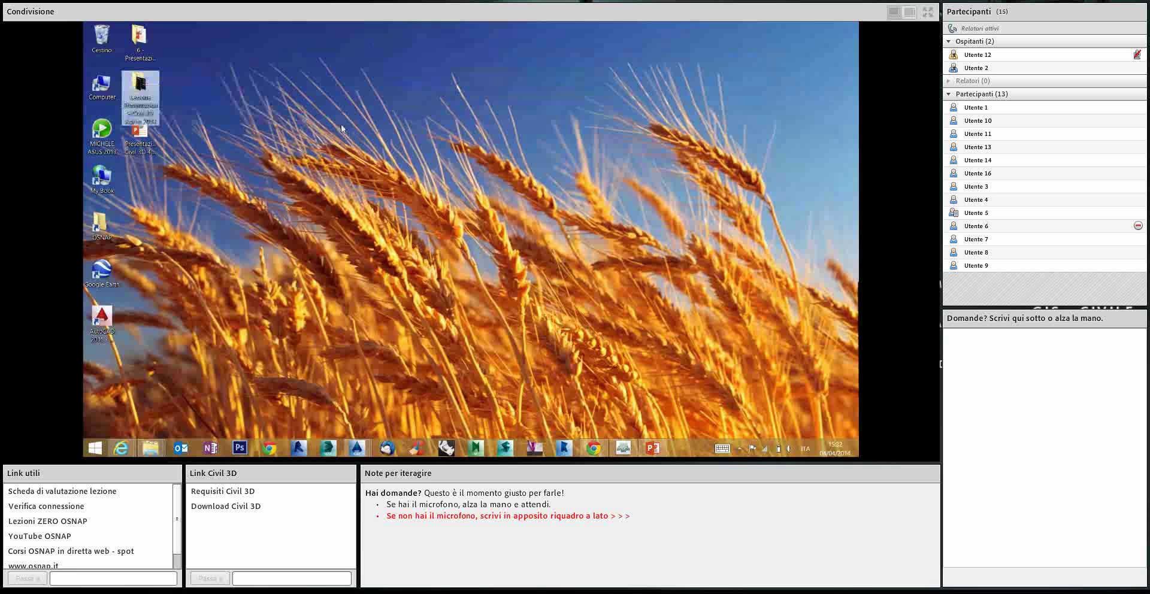
{"action": "double_click", "coordinate": [142, 51]}
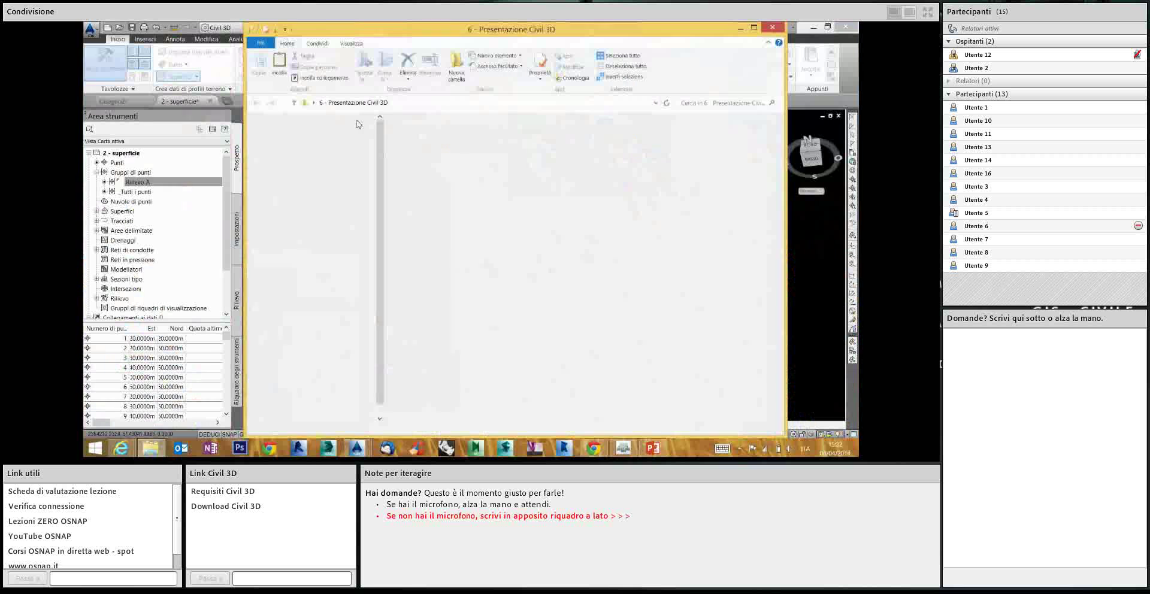
{"action": "double_click", "coordinate": [420, 134]}
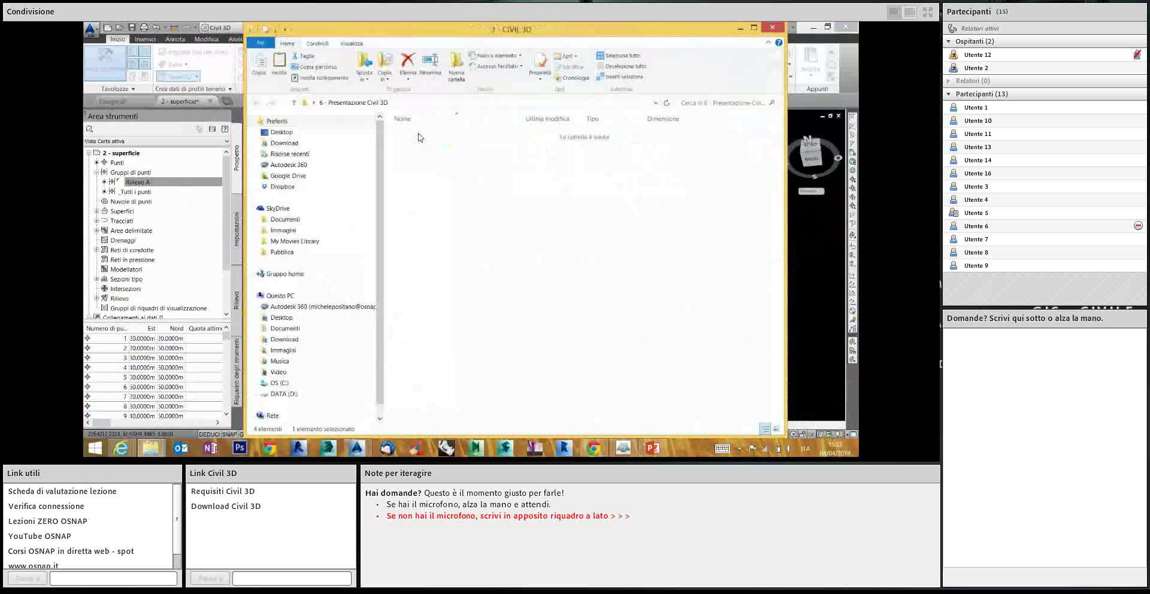
{"action": "double_click", "coordinate": [419, 135]}
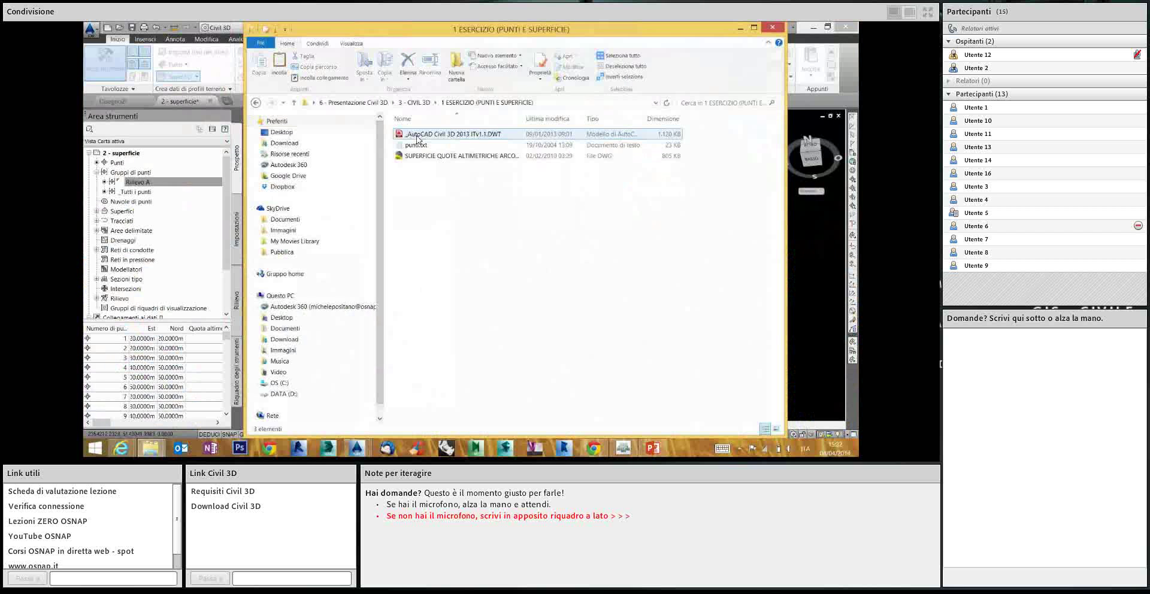
Open punti.txt in Notepad via Apri con > Blocco note
{"action": "left_click", "coordinate": [411, 149]}
{"action": "right_click", "coordinate": [410, 149]}
{"action": "mouse_move", "coordinate": [332, 223]}
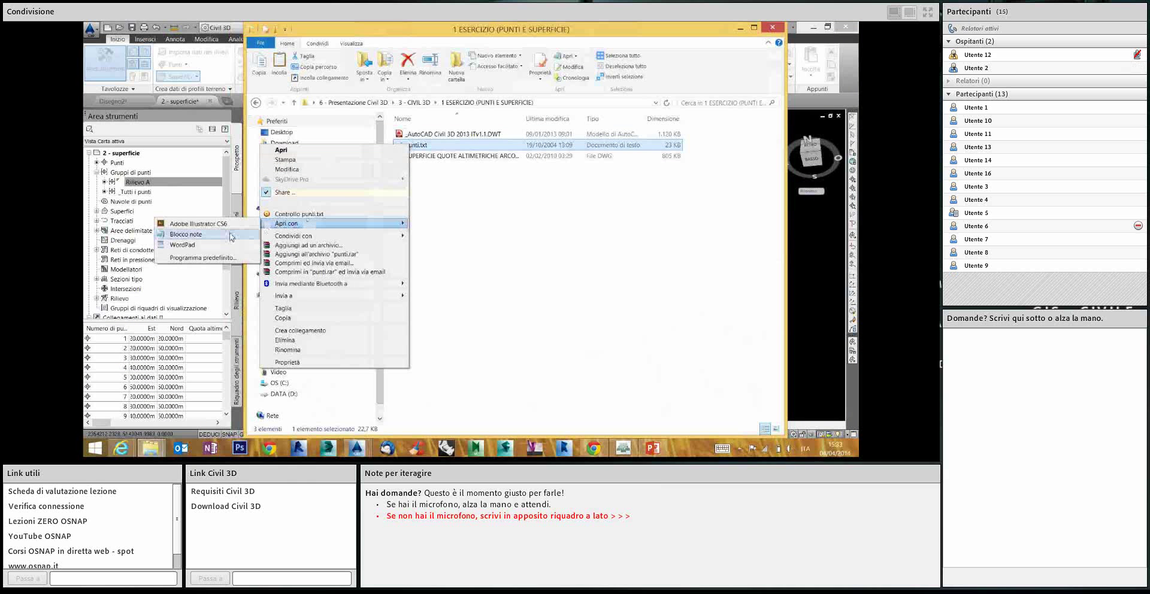
{"action": "left_click", "coordinate": [217, 234]}
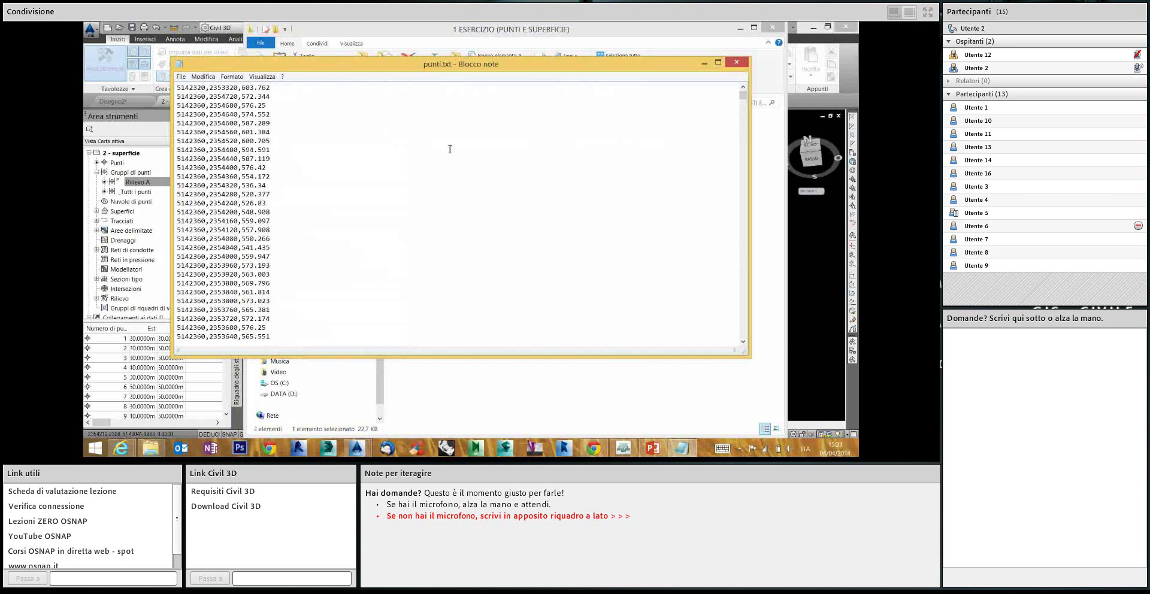
After reviewing punti.txt's coordinates, switch to the Adobe Connect meeting window
{"action": "left_click", "coordinate": [622, 453]}
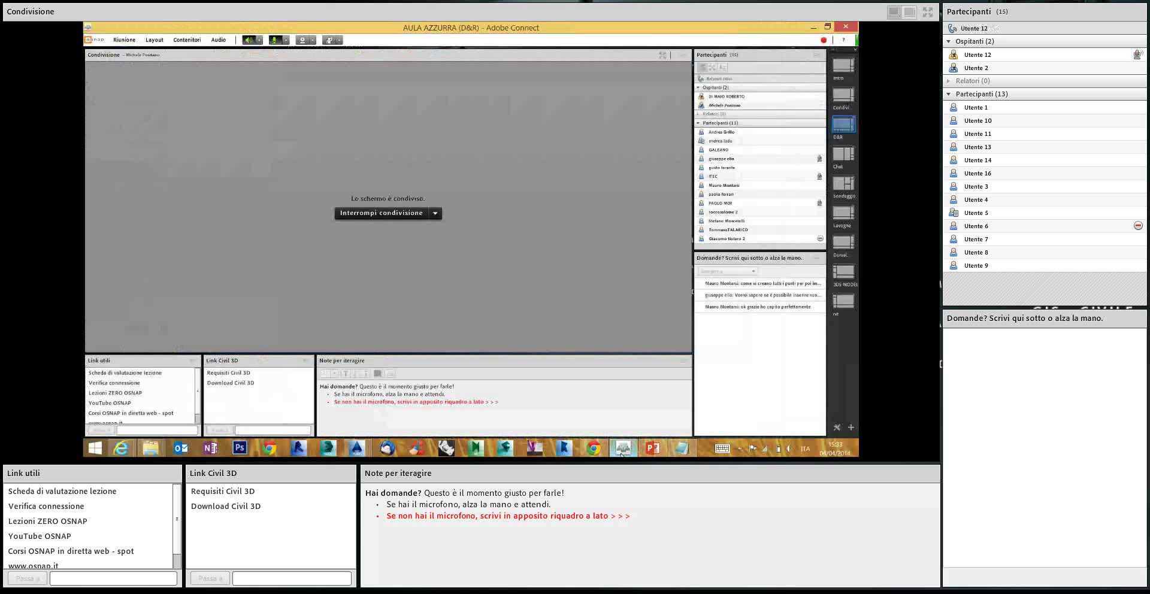
Bring 2 - superficie.dwg back to the front and cancel the source-file selection and point import
{"action": "left_click", "coordinate": [357, 448]}
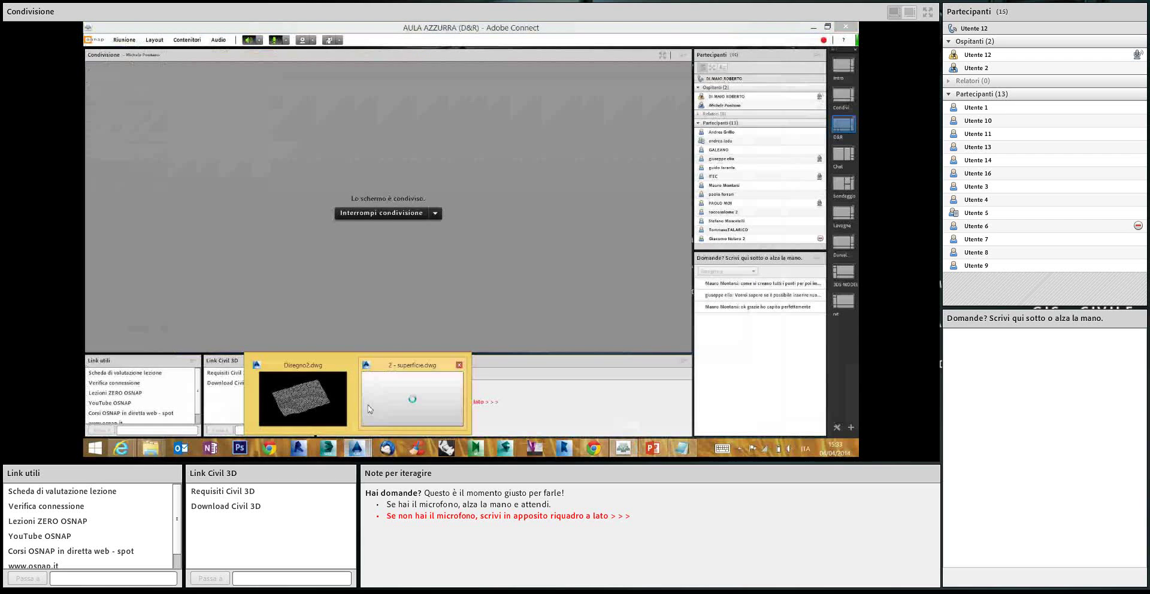
{"action": "left_click", "coordinate": [384, 410]}
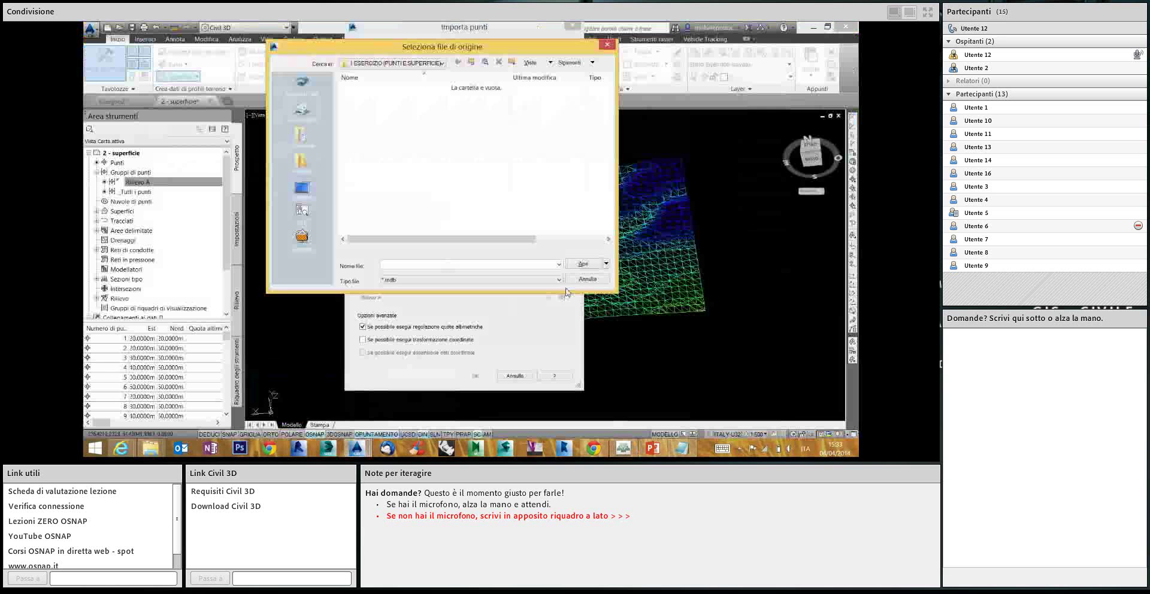
{"action": "left_click", "coordinate": [587, 280]}
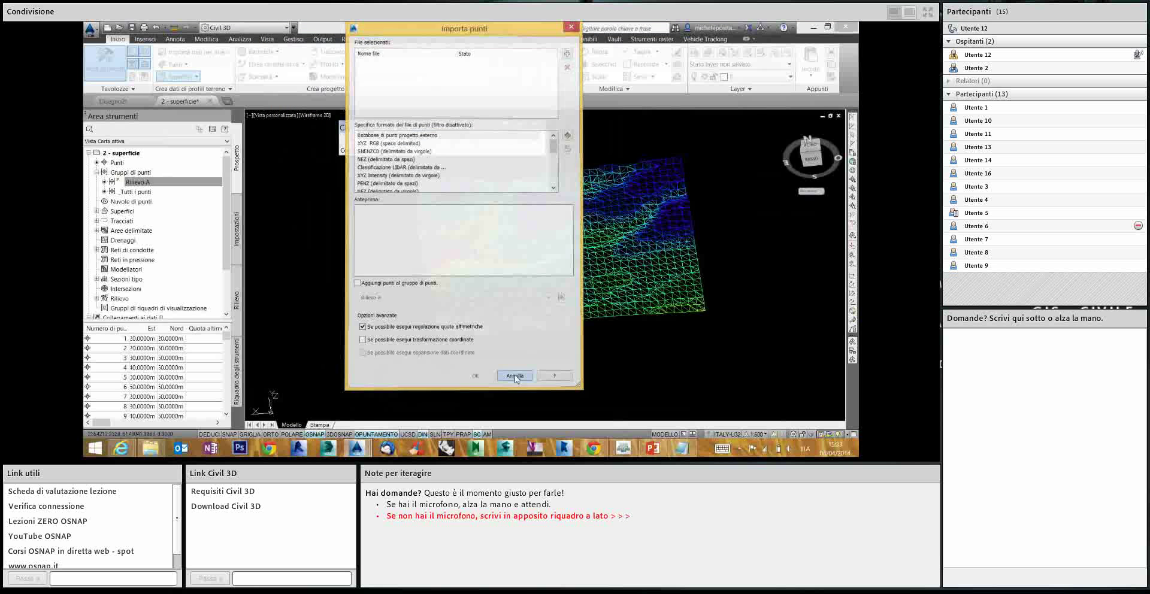
{"action": "left_click", "coordinate": [515, 376]}
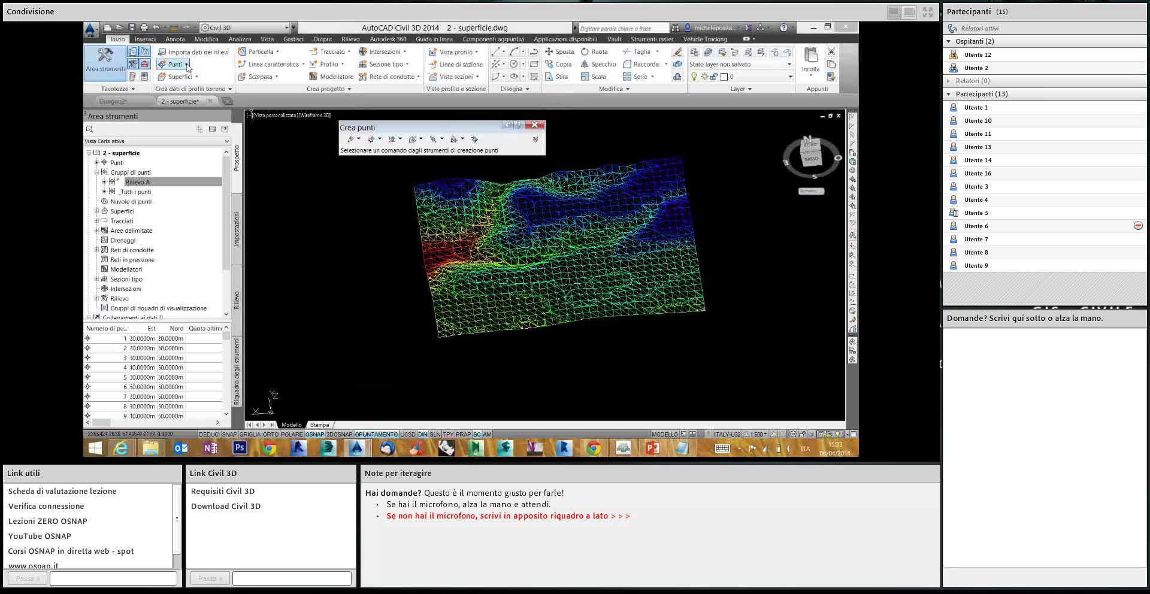
Open the expanded, enlarged Crea punti palette and browse its general, intersection and alignment point methods
{"action": "left_click", "coordinate": [175, 64]}
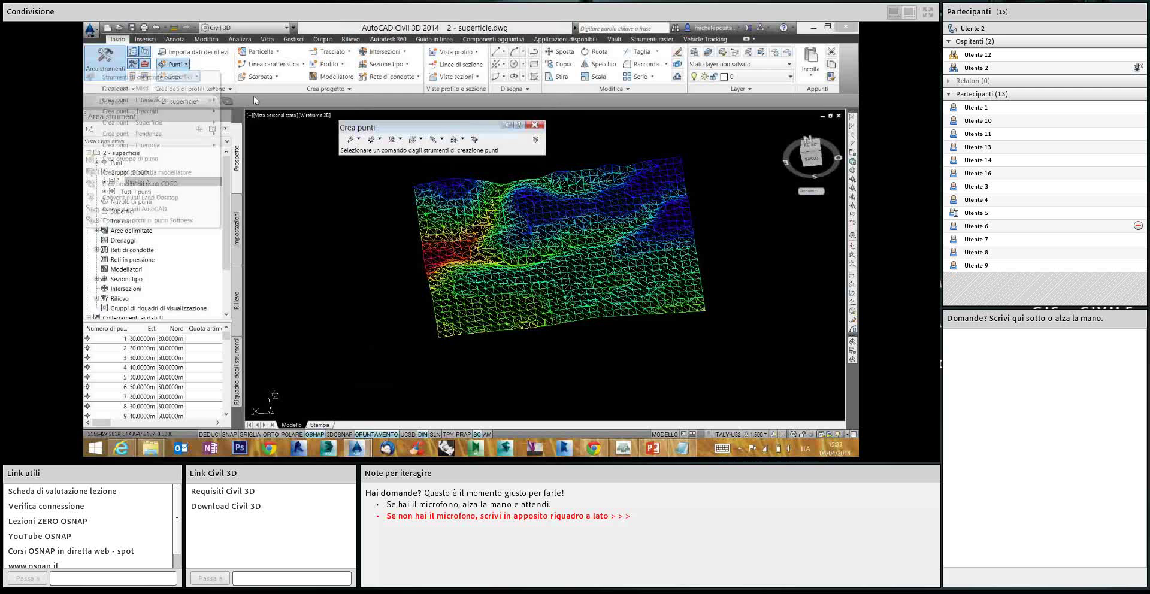
{"action": "left_click", "coordinate": [536, 140]}
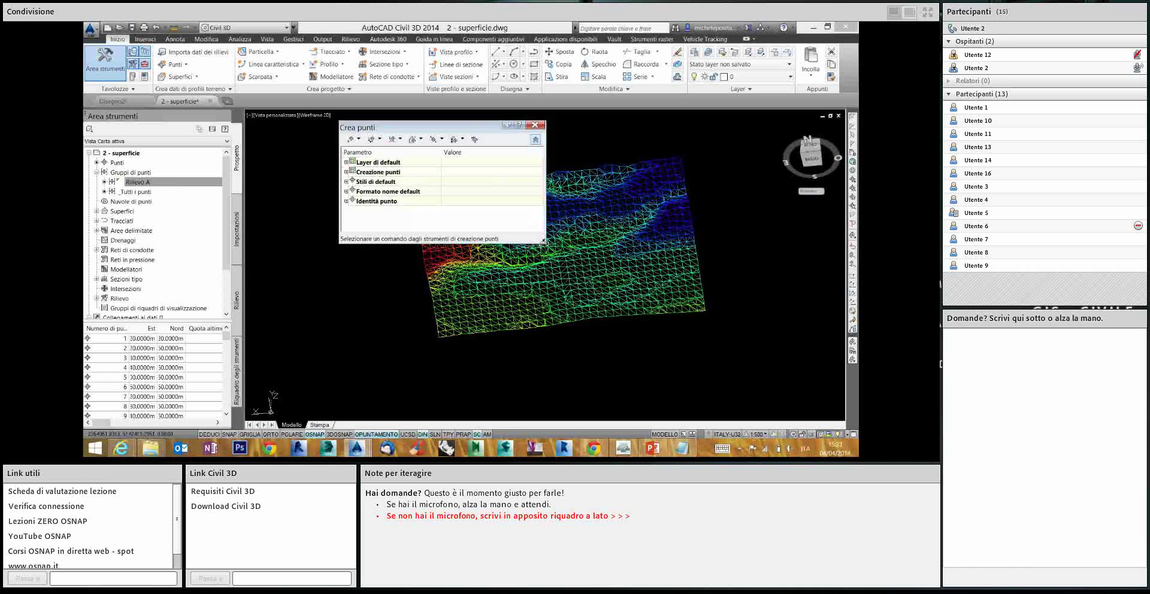
{"action": "left_click_drag", "start_coordinate": [544, 242], "coordinate": [611, 353]}
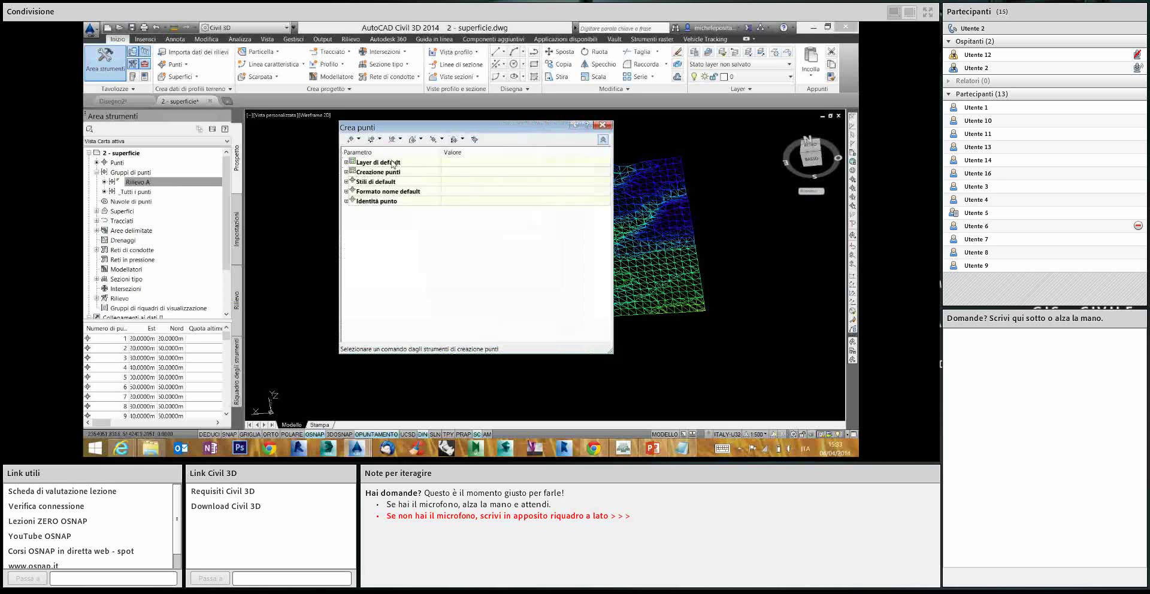
{"action": "left_click", "coordinate": [359, 139]}
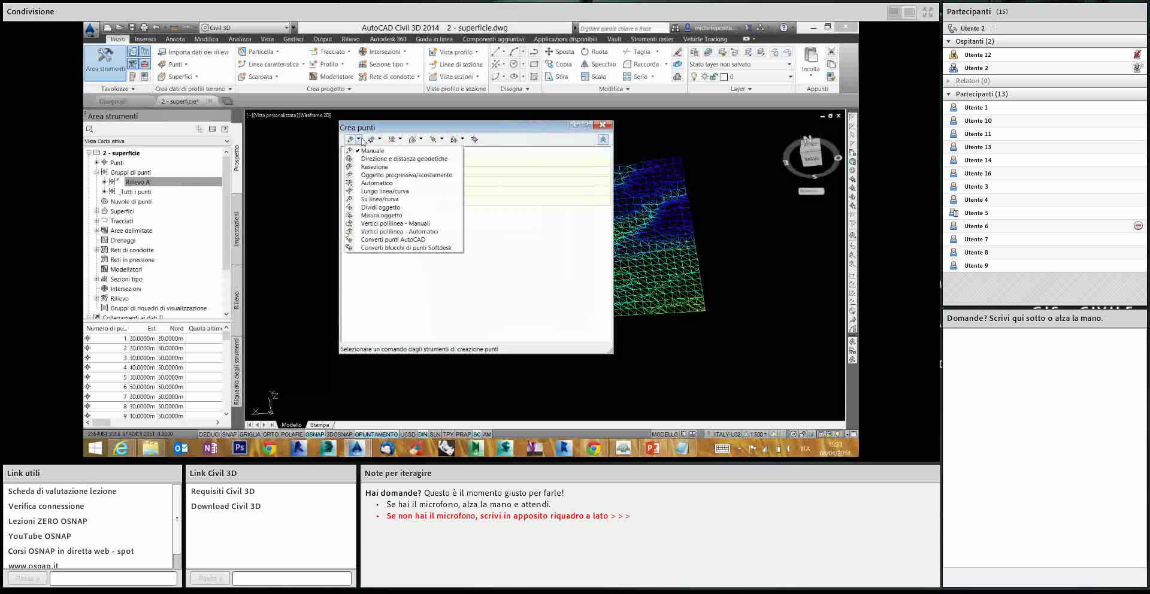
{"action": "left_click", "coordinate": [381, 141]}
{"action": "left_click", "coordinate": [381, 142]}
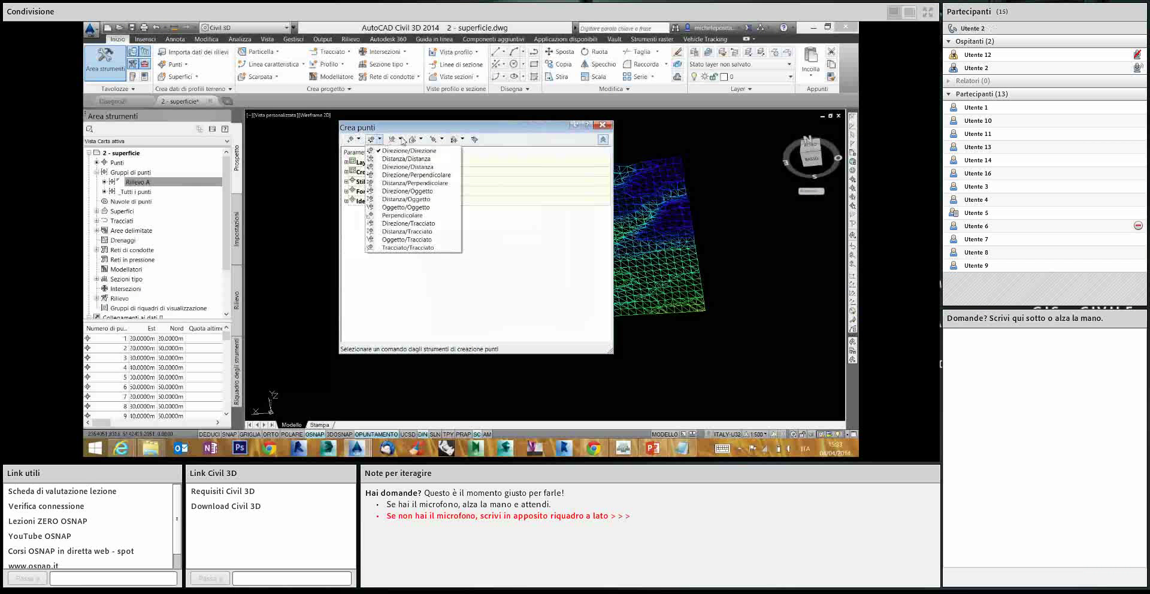
{"action": "left_click", "coordinate": [402, 140]}
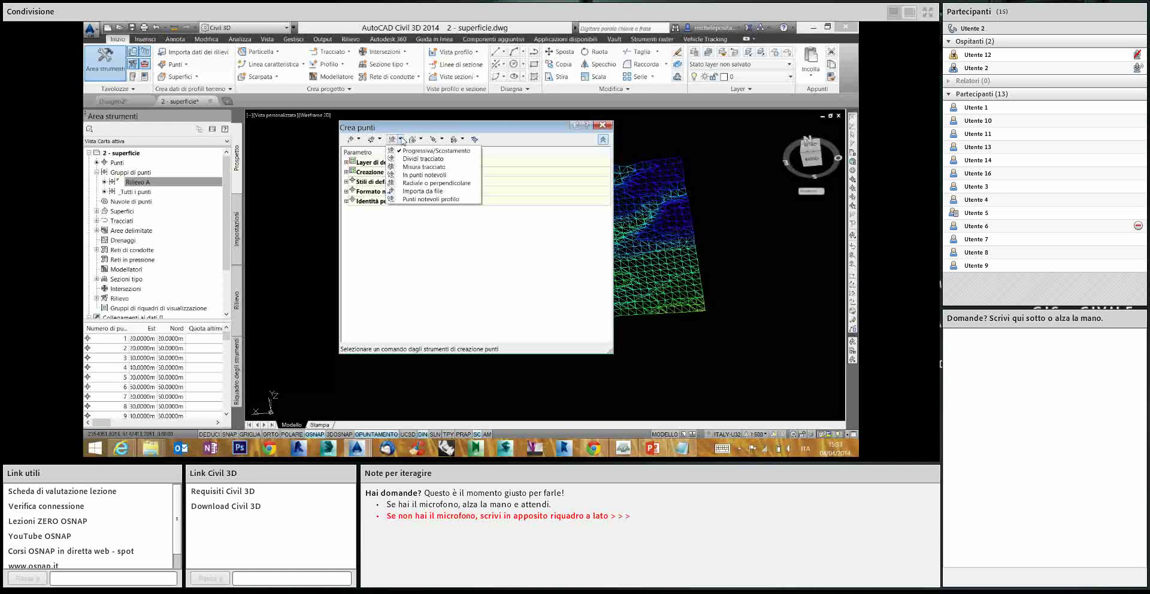
Show the Identità punto and Layer di default (C3D-PUNTI) settings, then switch to Adobe Connect
{"action": "left_click", "coordinate": [347, 202]}
{"action": "left_click", "coordinate": [347, 202]}
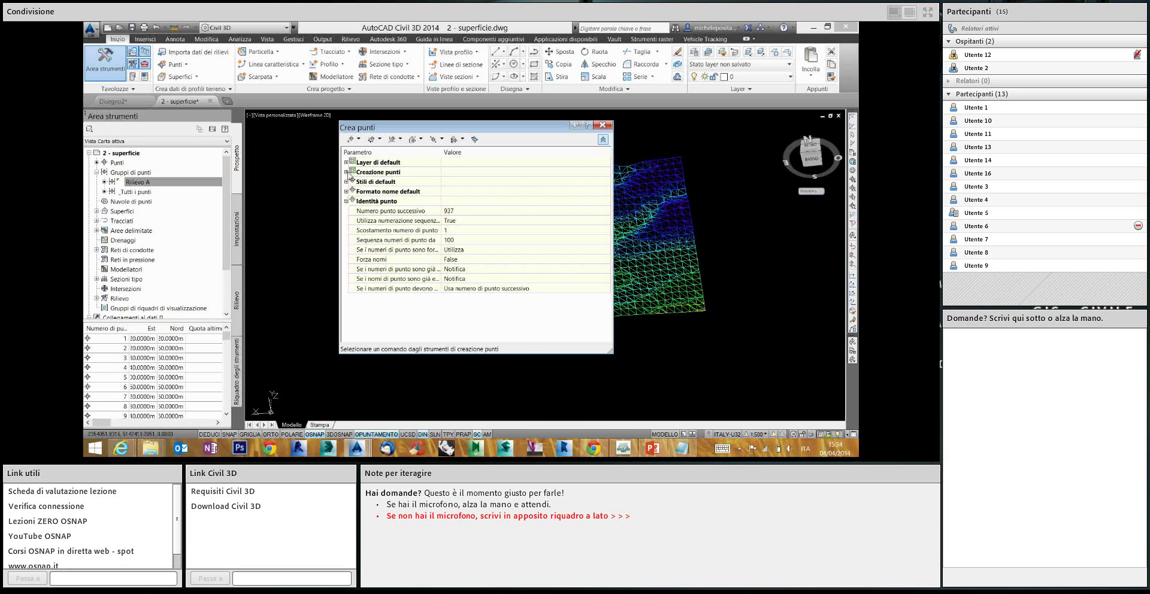
{"action": "left_click", "coordinate": [347, 162]}
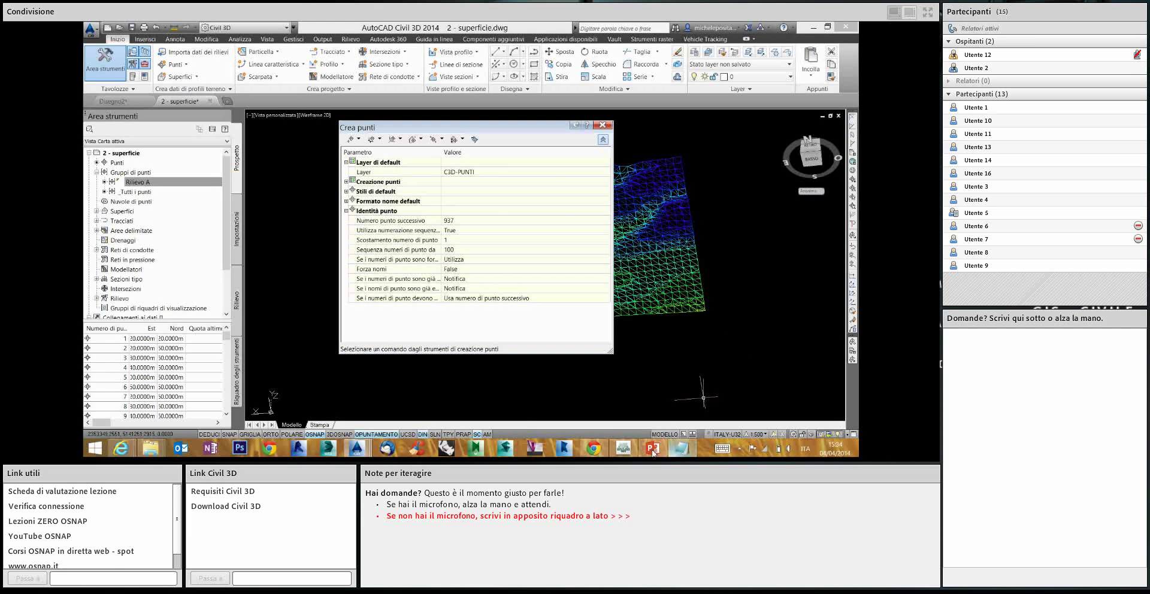
{"action": "left_click", "coordinate": [626, 451]}
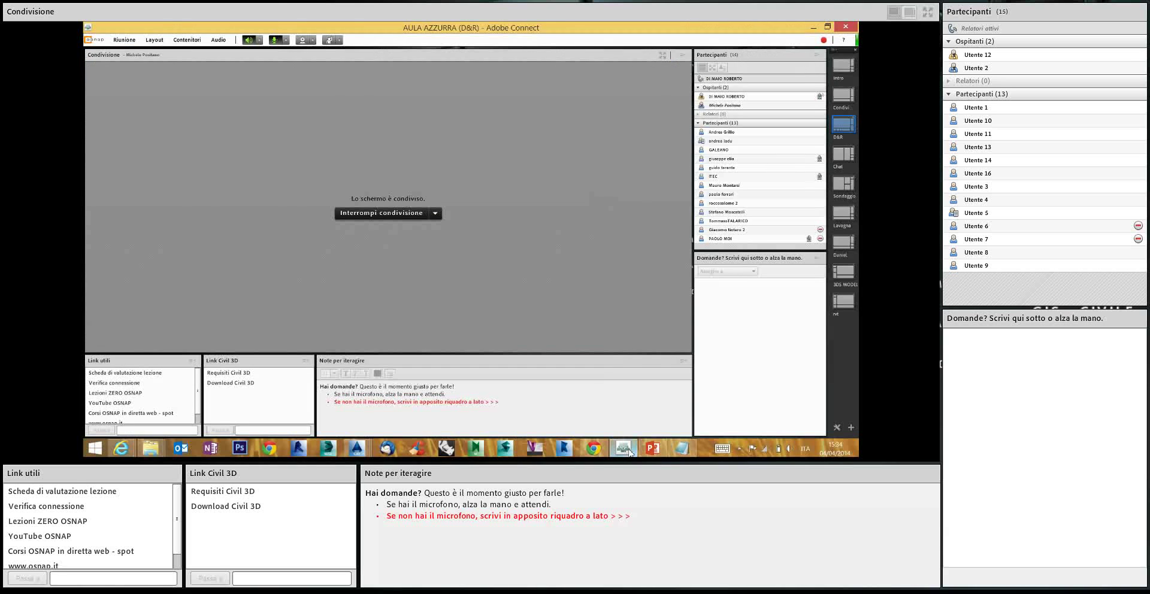
Close the Crea punti palette, zoom in, and select Superficie A to show the Superficie TIN tab
{"action": "mouse_move", "coordinate": [623, 447]}
{"action": "left_click", "coordinate": [634, 362]}
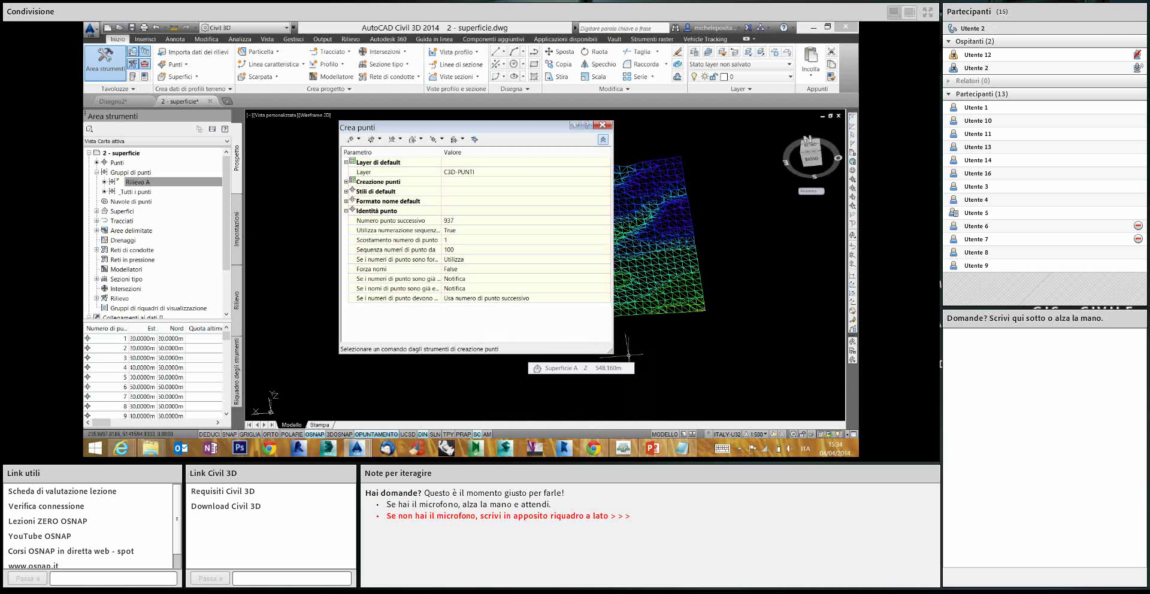
{"action": "left_click", "coordinate": [602, 125]}
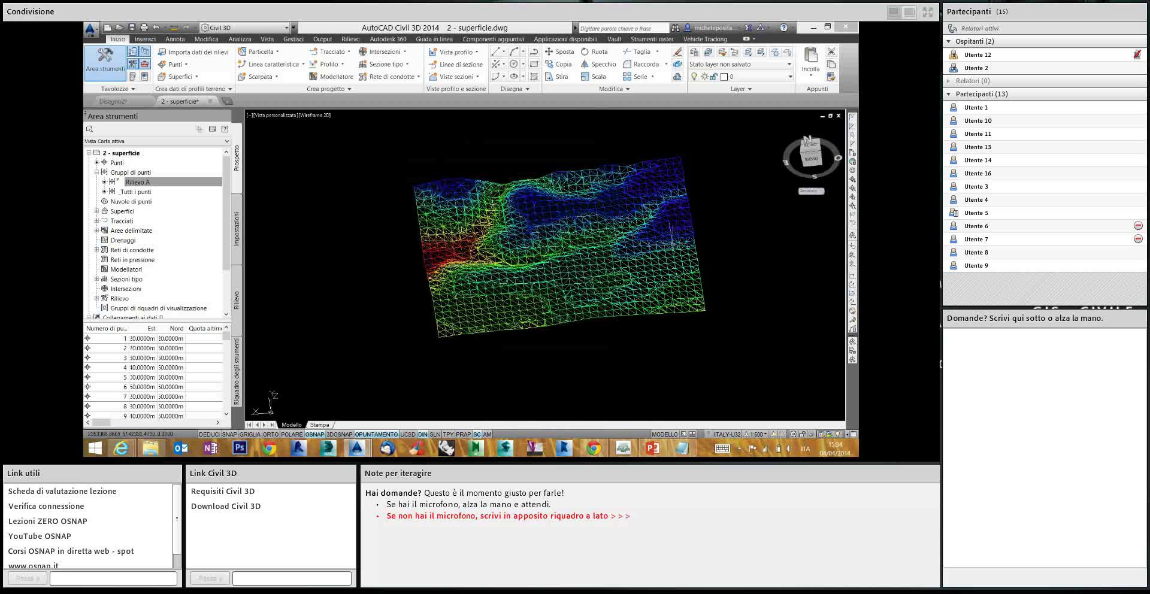
{"action": "scroll", "coordinate": [675, 240], "scroll_direction": "up", "scroll_amount": 2}
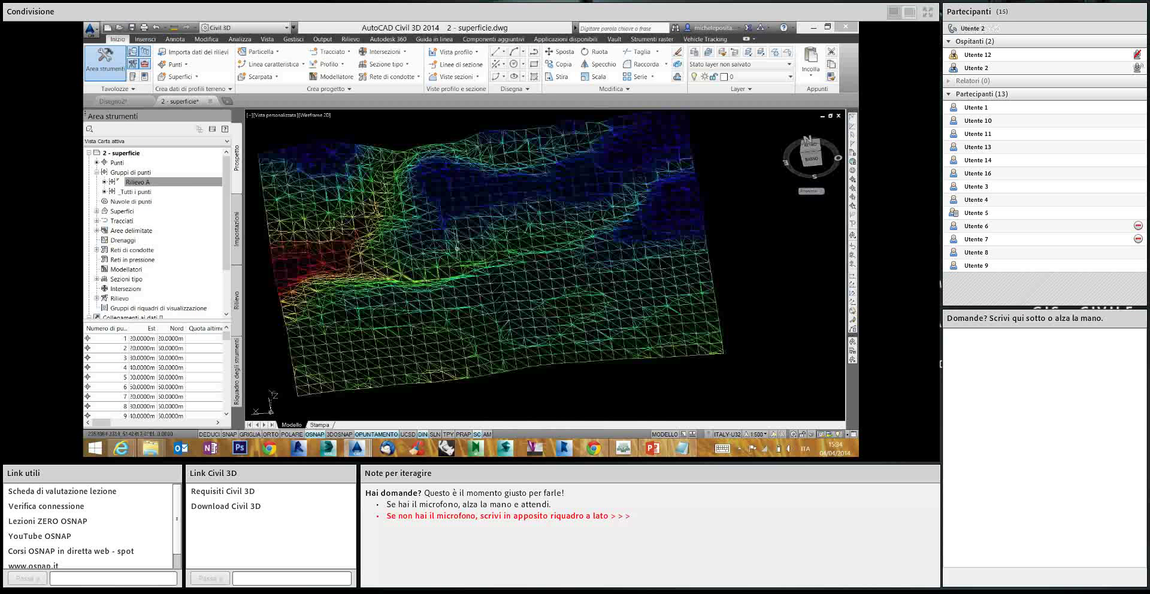
{"action": "left_click", "coordinate": [453, 223]}
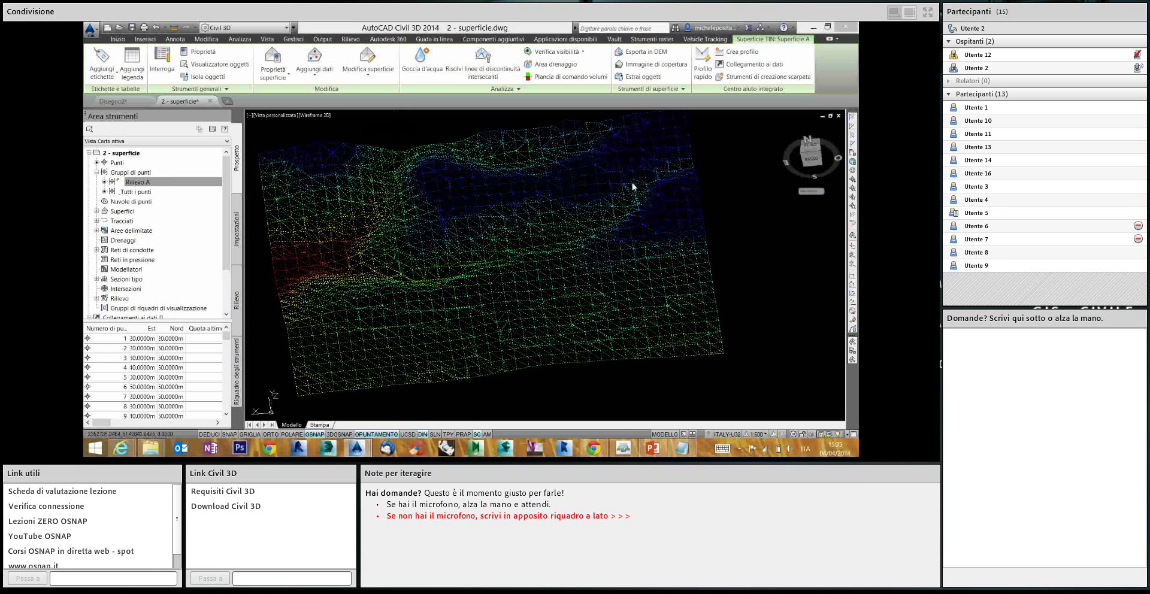
Save and close the 2 - superficie drawing
{"action": "left_click", "coordinate": [839, 116]}
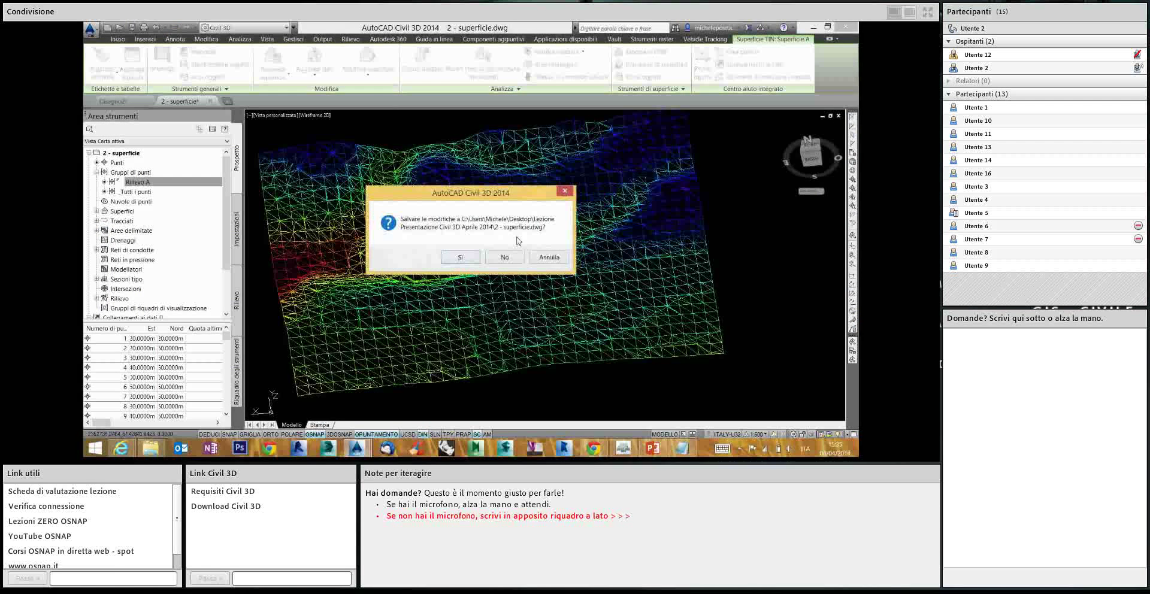
{"action": "left_click", "coordinate": [460, 257]}
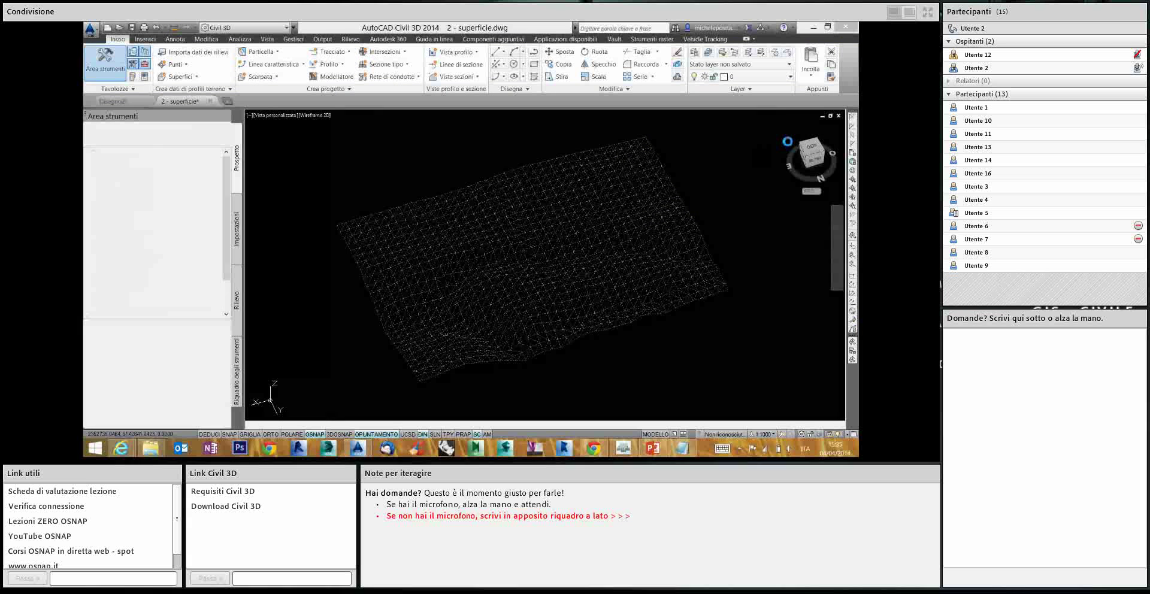
{"action": "left_click", "coordinate": [839, 115]}
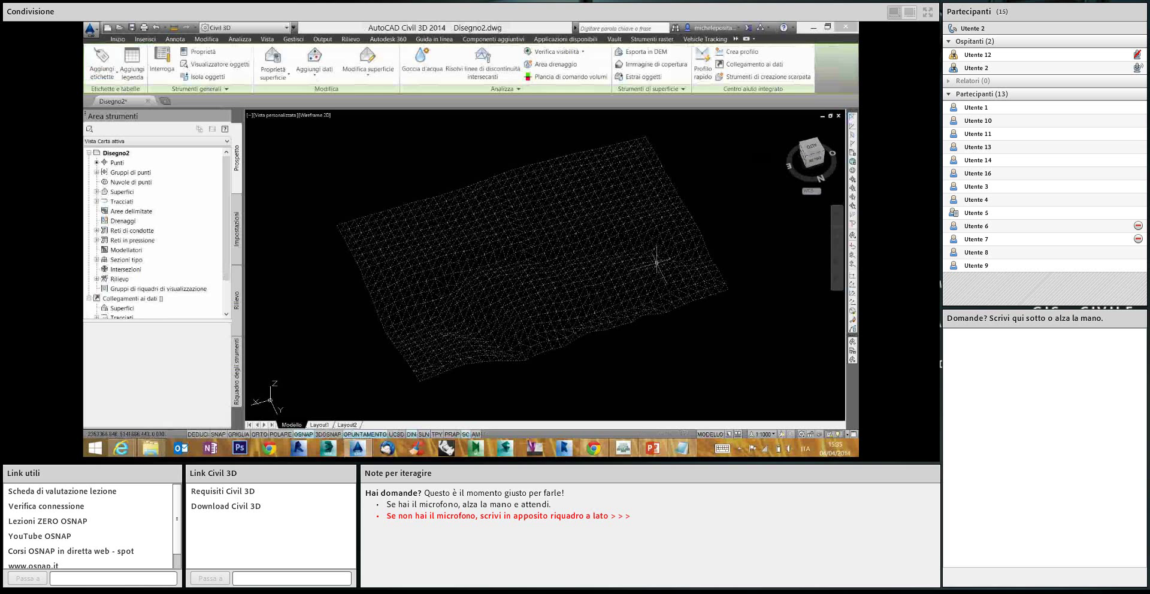
Close Disegno2 without saving and start a new drawing from the template
{"action": "left_click", "coordinate": [839, 116]}
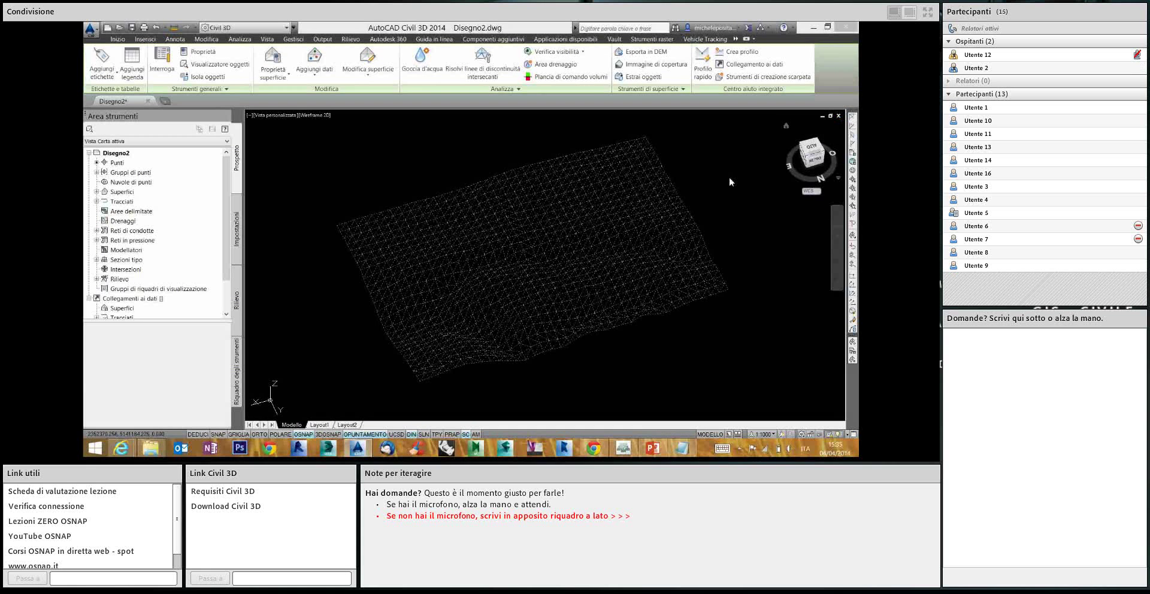
{"action": "left_click", "coordinate": [482, 258]}
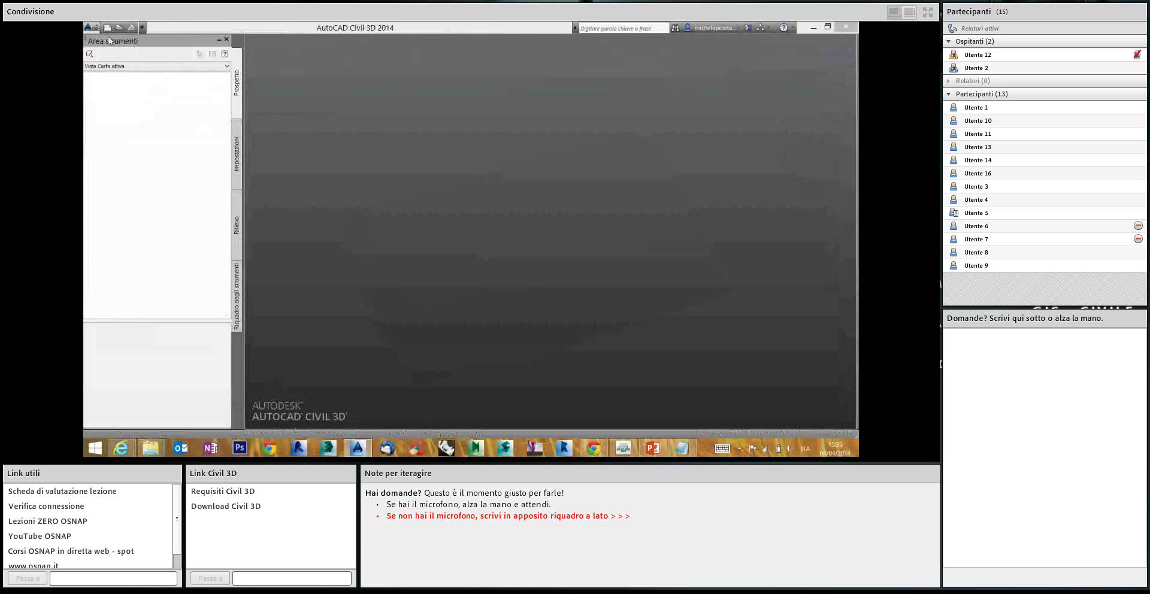
{"action": "left_click", "coordinate": [108, 28]}
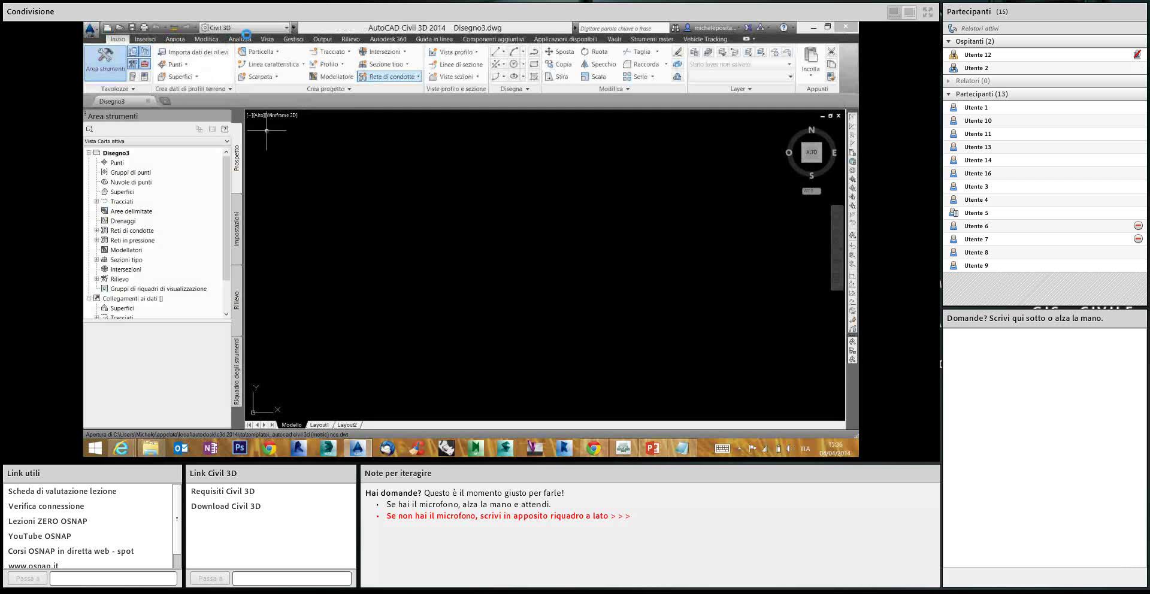
Switch to the Pianificazione e analisi workspace and open the Connetti data connections panel
{"action": "left_click", "coordinate": [248, 30]}
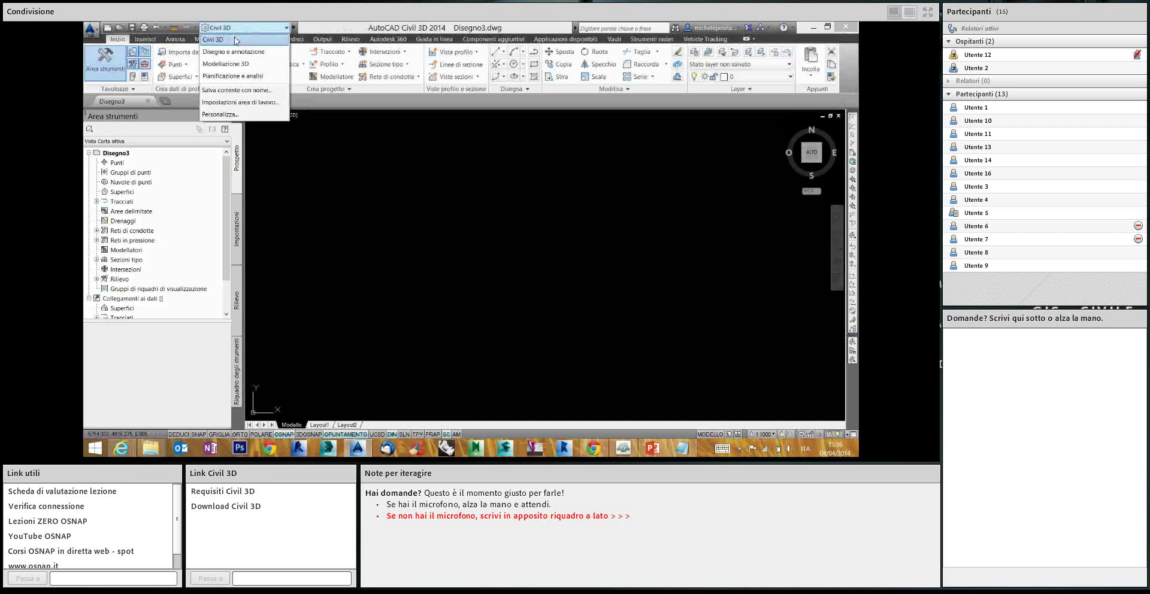
{"action": "left_click", "coordinate": [228, 76]}
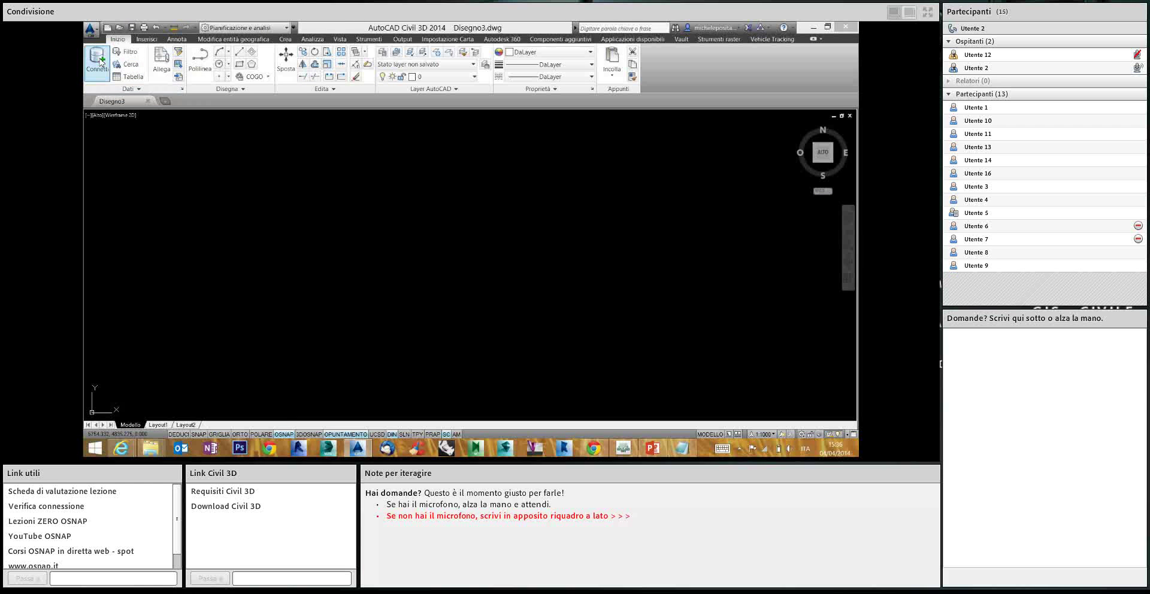
{"action": "left_click", "coordinate": [100, 61]}
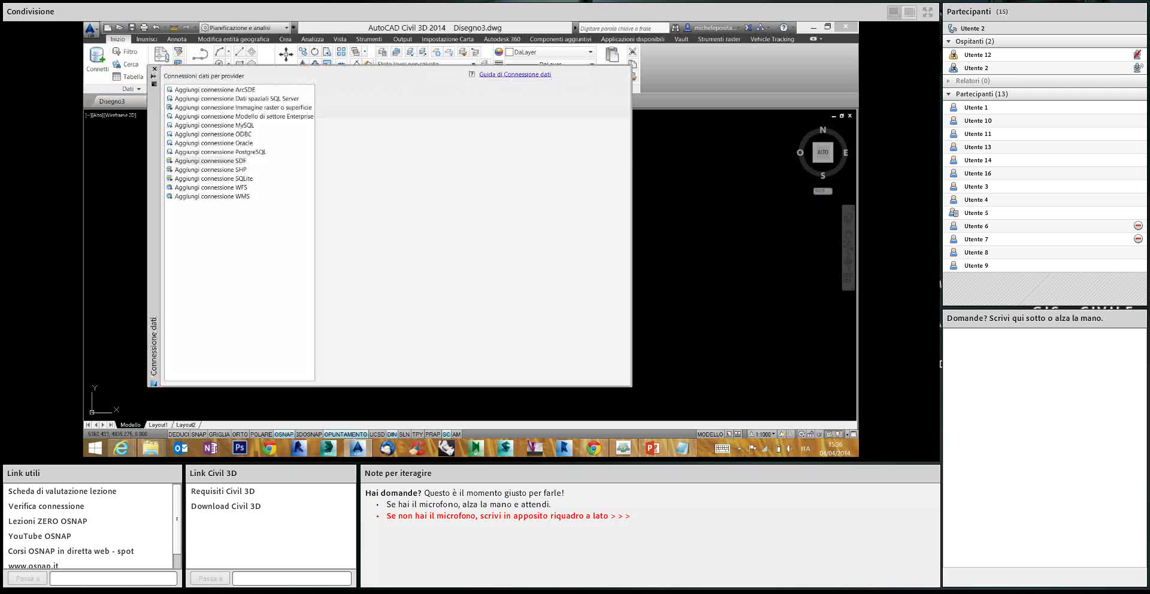
Create the Raster_1 raster connection sourced from the 3 - CIVIL 3D Dem folder and connect
{"action": "left_click", "coordinate": [256, 108]}
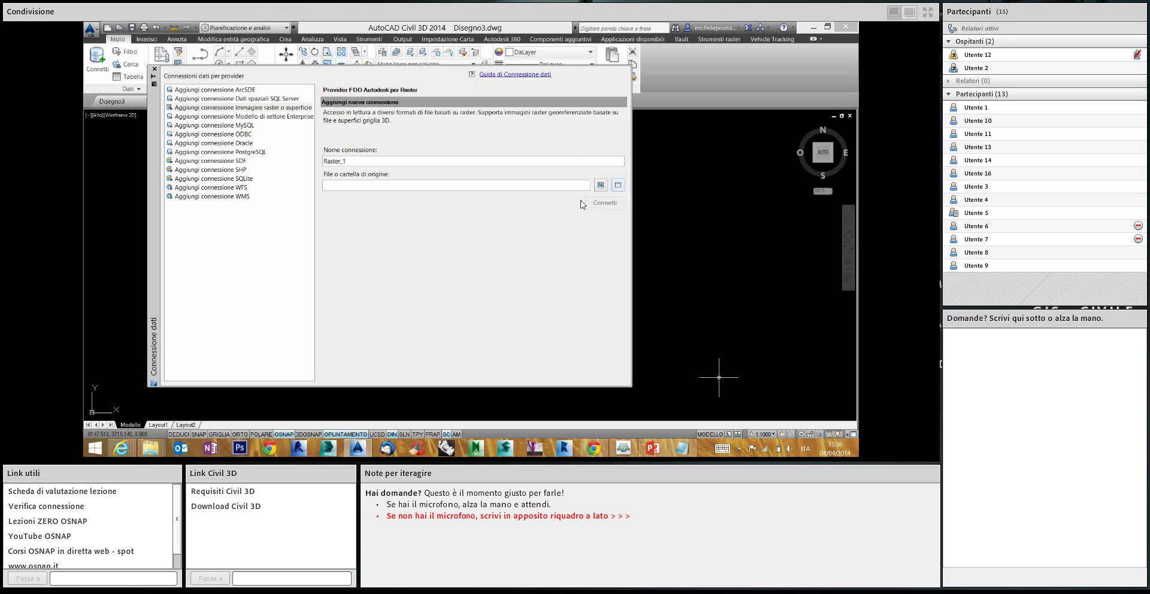
{"action": "left_click", "coordinate": [619, 186]}
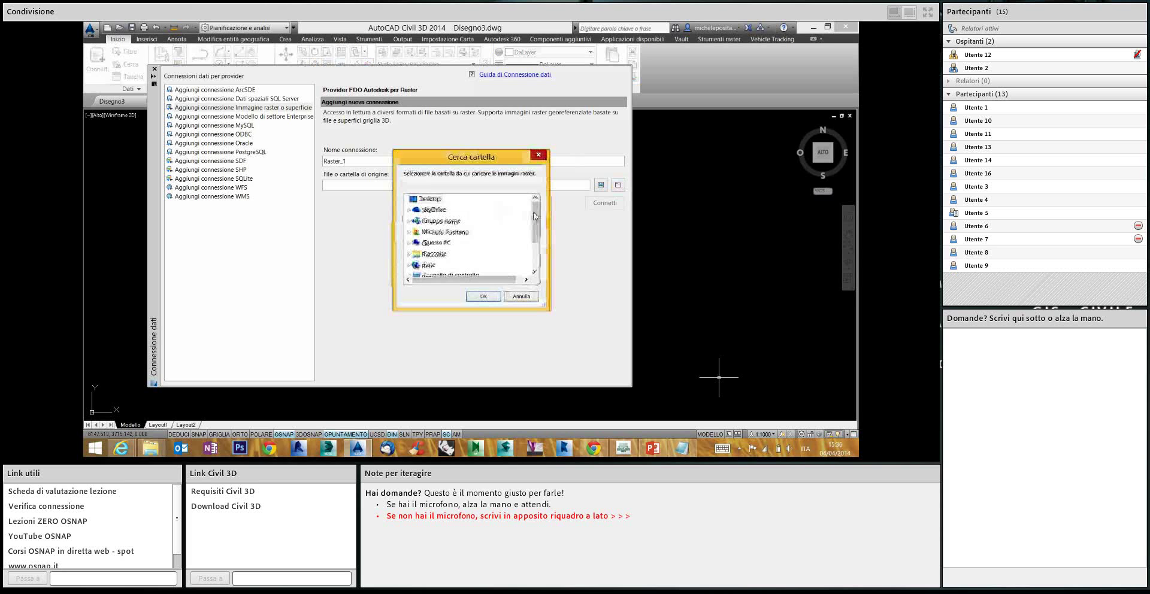
{"action": "left_click_drag", "start_coordinate": [535, 219], "coordinate": [536, 240]}
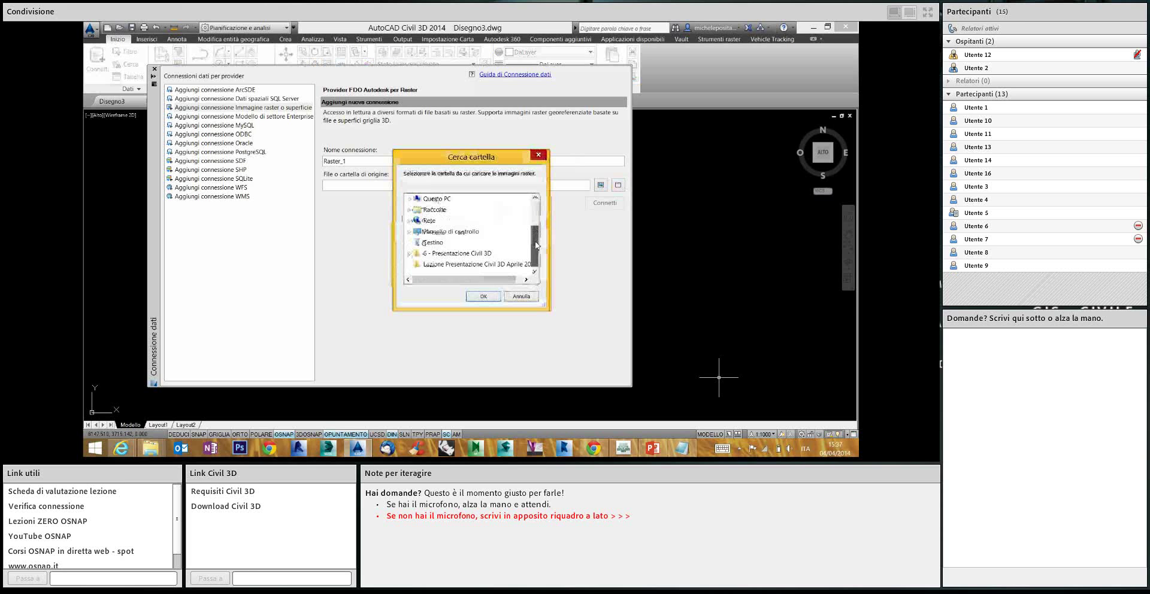
{"action": "left_click", "coordinate": [436, 254]}
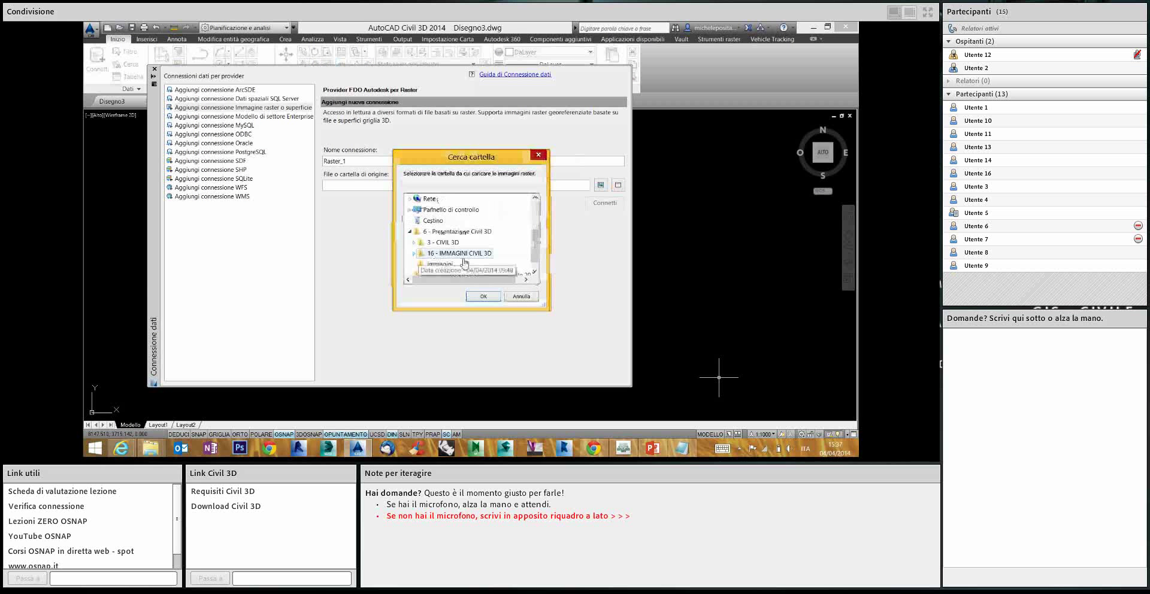
{"action": "left_click", "coordinate": [440, 243]}
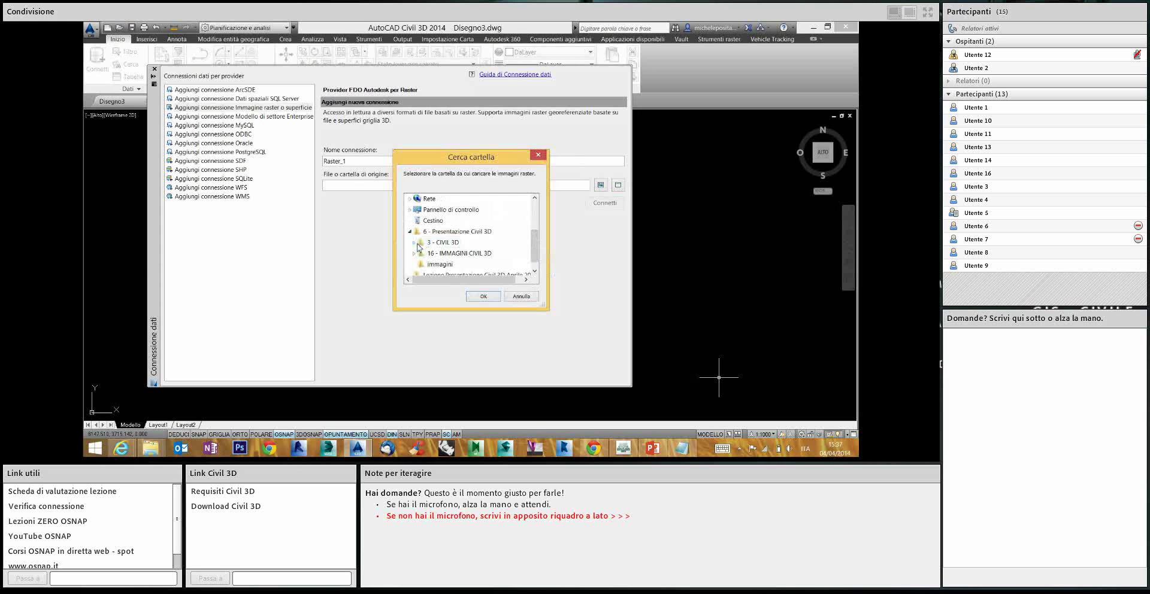
{"action": "double_click", "coordinate": [440, 243]}
{"action": "double_click", "coordinate": [465, 257]}
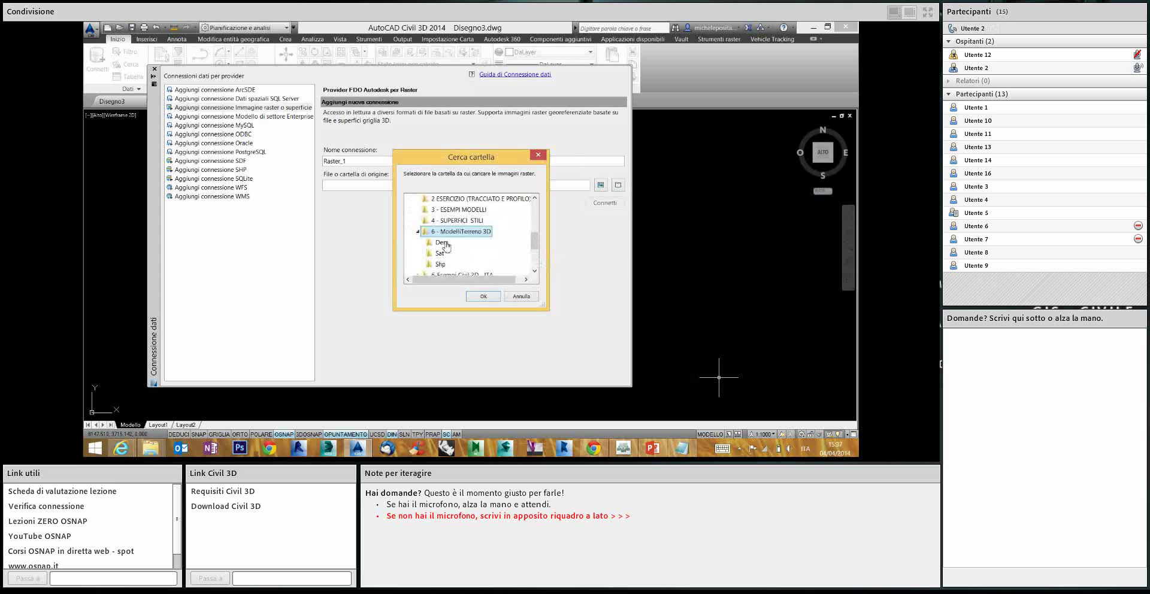
{"action": "left_click", "coordinate": [443, 243]}
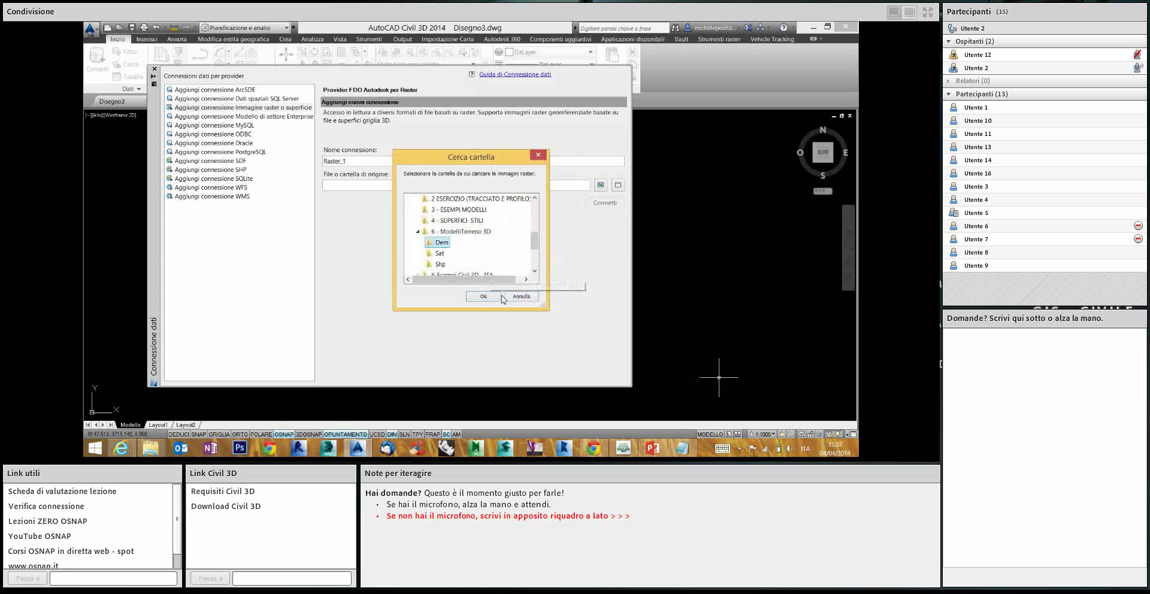
{"action": "left_click", "coordinate": [484, 297]}
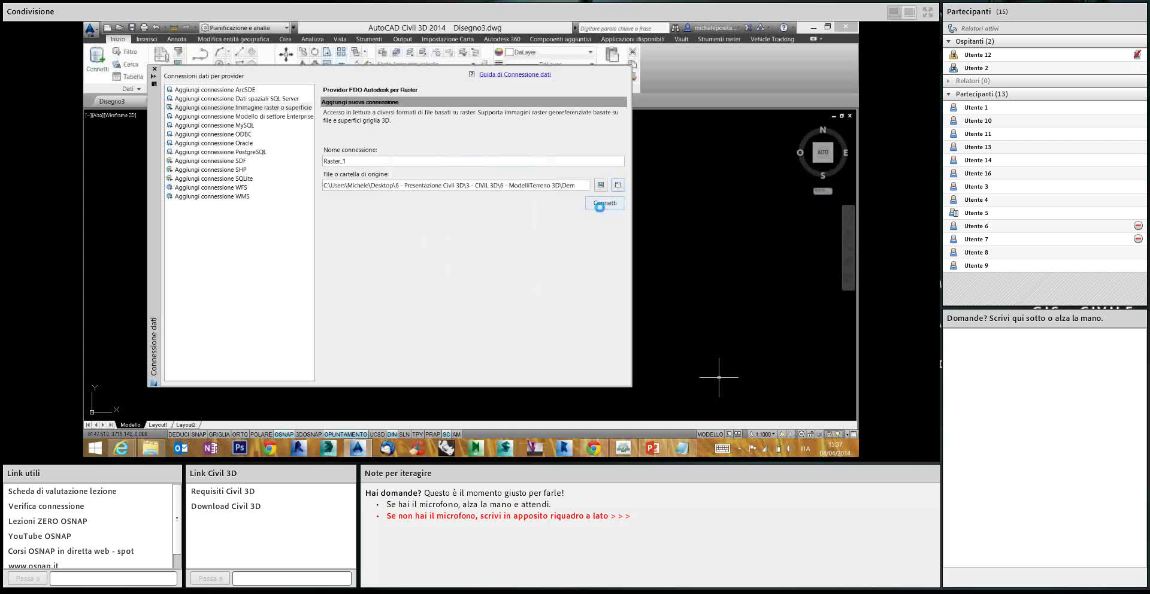
{"action": "left_click", "coordinate": [602, 206]}
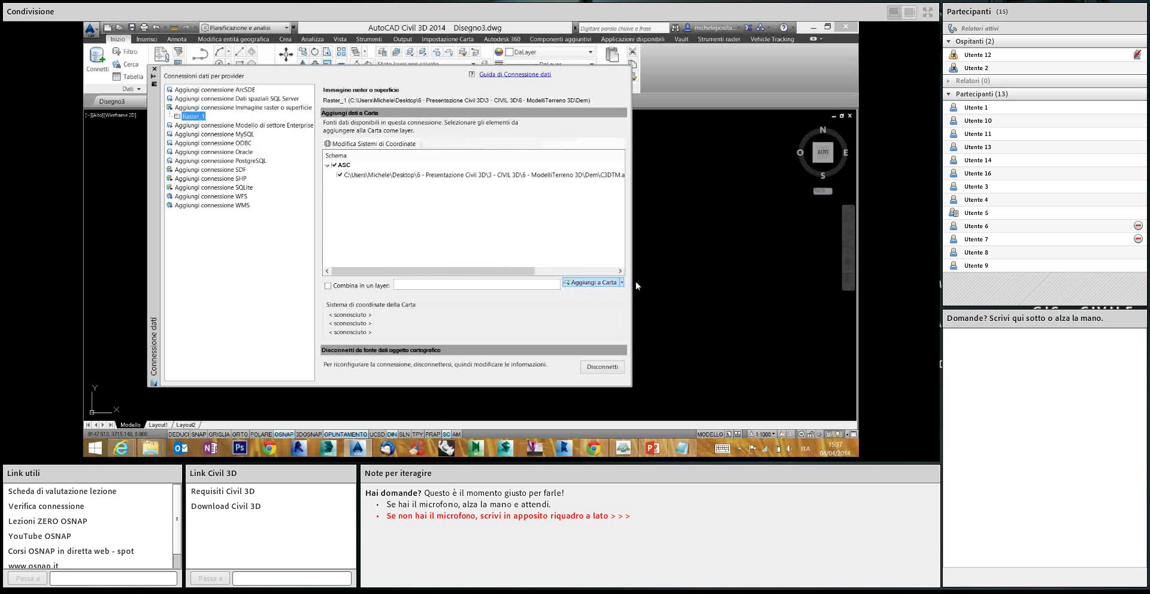
Add the Dem ASC terrain raster to the map, close Connessione dati, and skip attaching further maps
{"action": "left_click", "coordinate": [597, 286]}
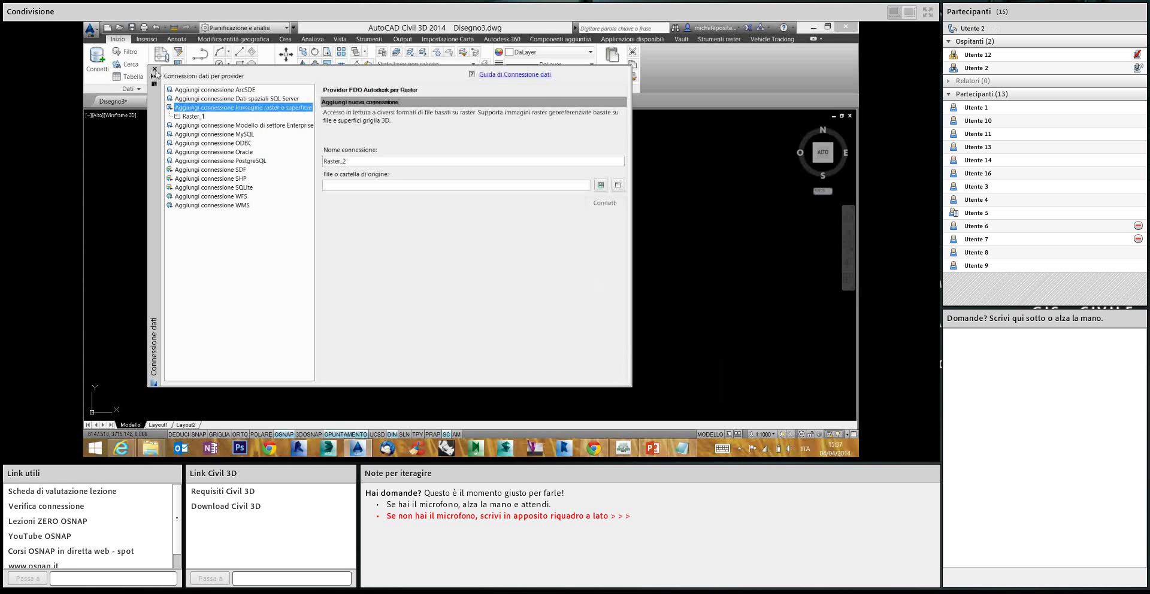
{"action": "left_click", "coordinate": [155, 76]}
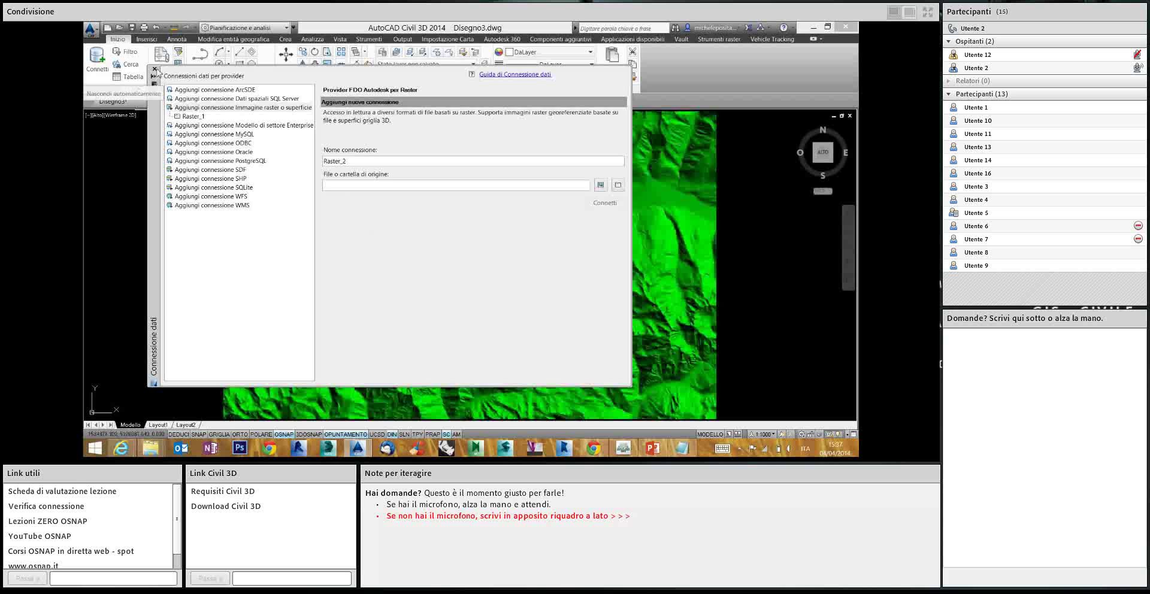
{"action": "left_click", "coordinate": [154, 69]}
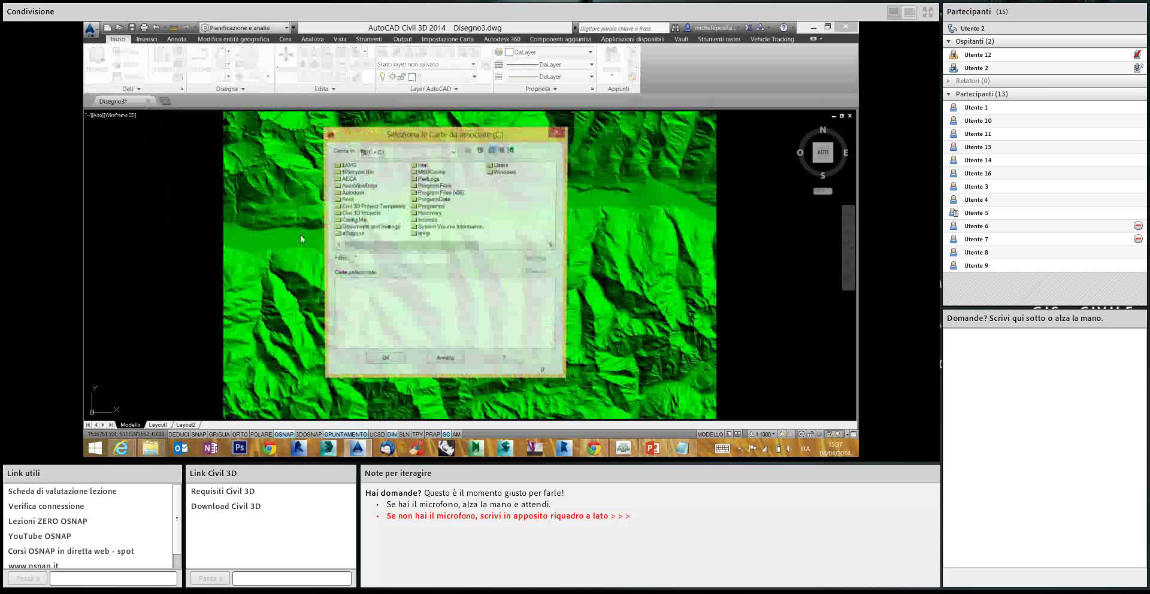
{"action": "left_click", "coordinate": [447, 360]}
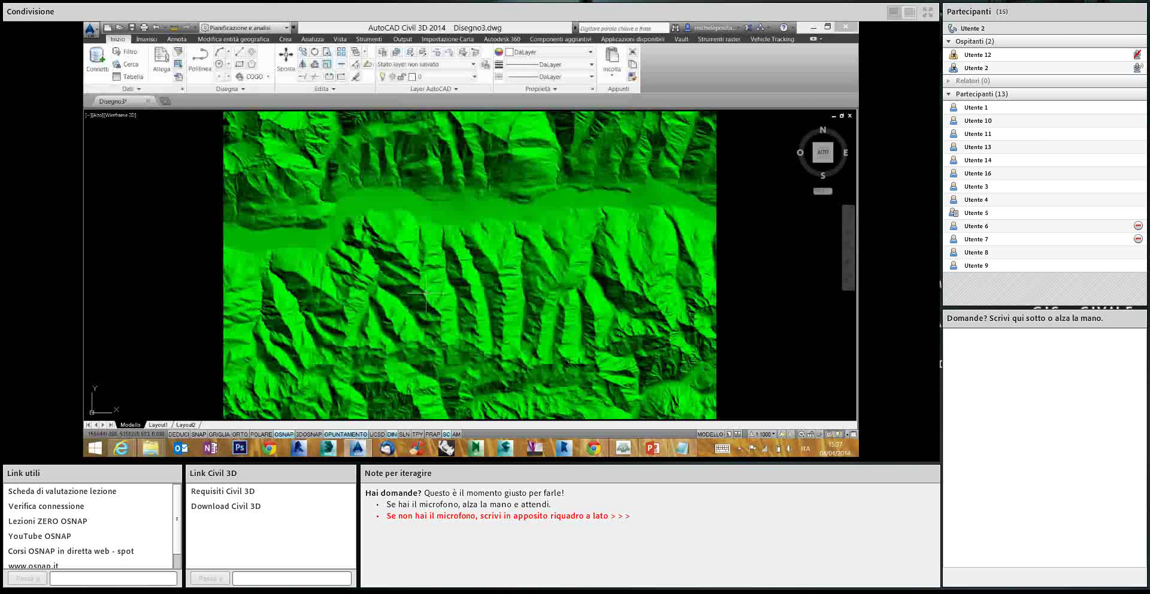
Zoom out until the whole green shaded terrain raster fits the viewport with margin
{"action": "scroll", "coordinate": [418, 282], "scroll_direction": "up", "scroll_amount": 2}
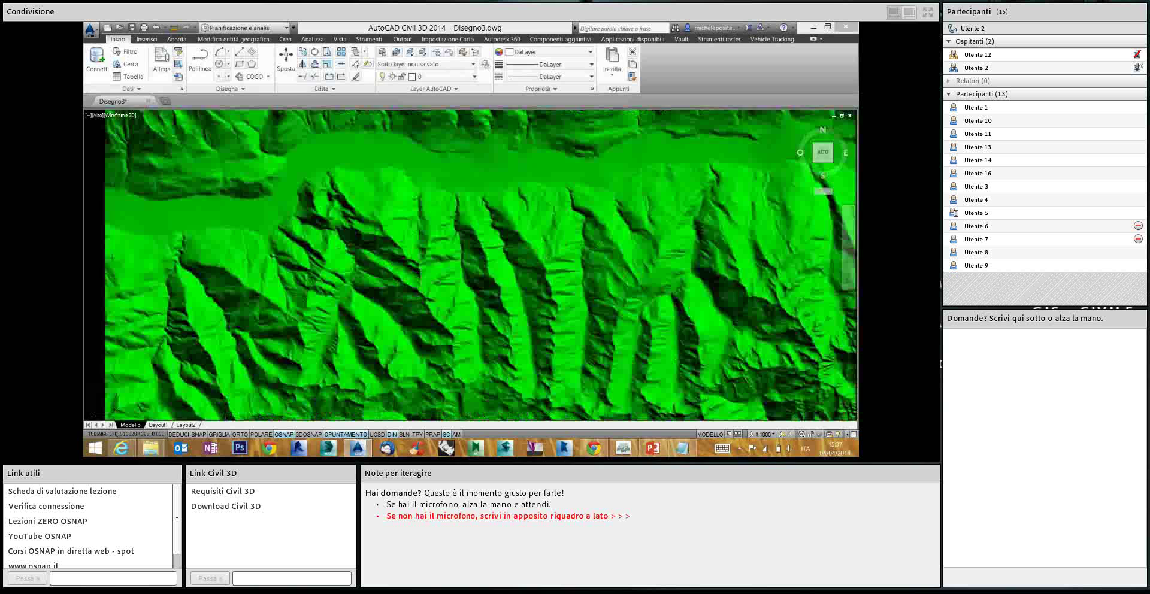
{"action": "scroll", "coordinate": [418, 281], "scroll_direction": "up", "scroll_amount": 1}
{"action": "scroll", "coordinate": [419, 279], "scroll_direction": "up", "scroll_amount": 1}
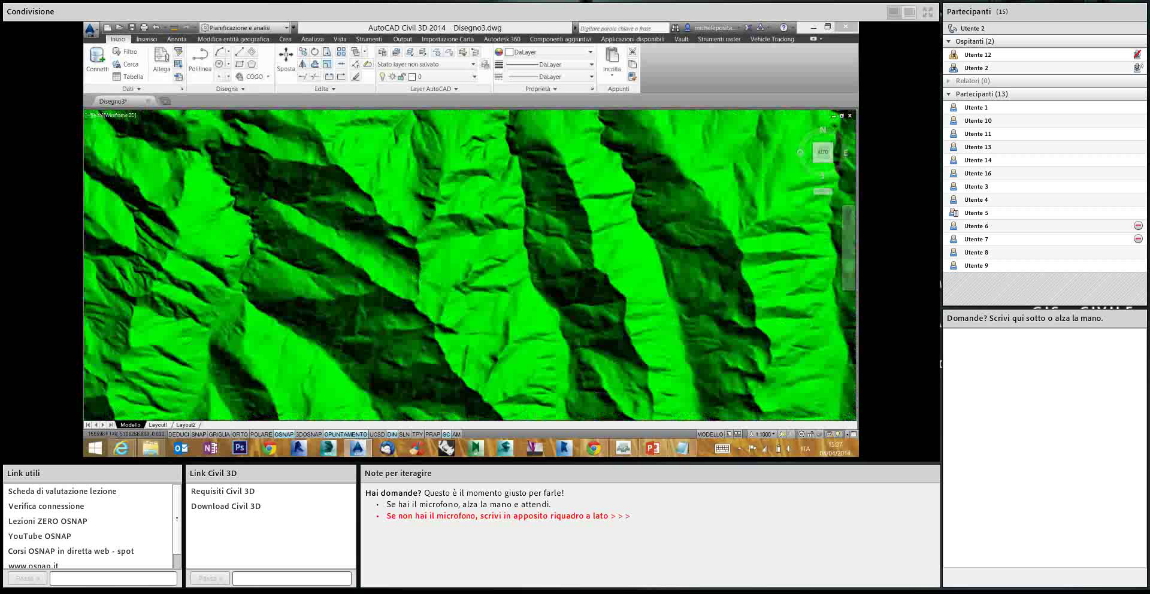
{"action": "scroll", "coordinate": [419, 278], "scroll_direction": "up", "scroll_amount": 1}
{"action": "scroll", "coordinate": [419, 278], "scroll_direction": "up", "scroll_amount": 2}
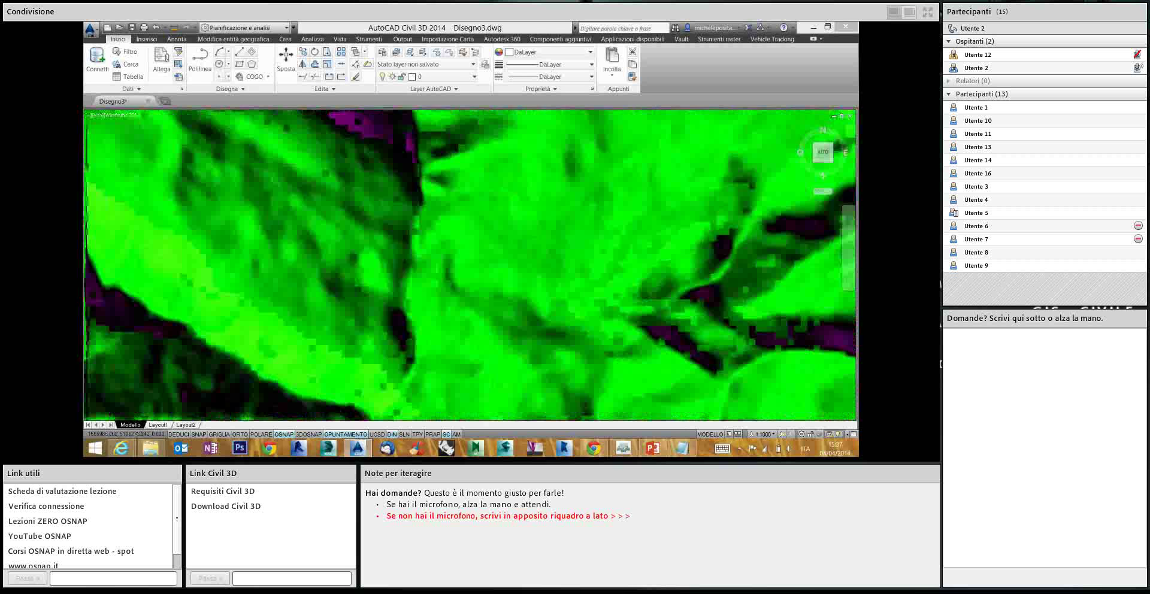
{"action": "scroll", "coordinate": [422, 273], "scroll_direction": "up", "scroll_amount": 1}
{"action": "scroll", "coordinate": [423, 274], "scroll_direction": "up", "scroll_amount": 1}
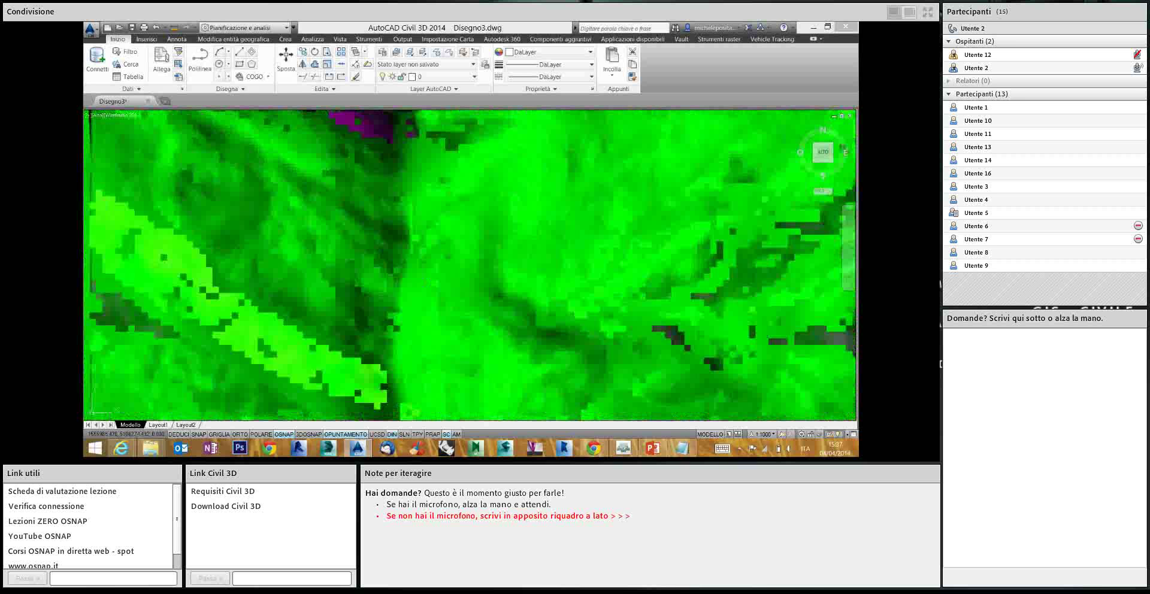
{"action": "scroll", "coordinate": [423, 273], "scroll_direction": "up", "scroll_amount": 1}
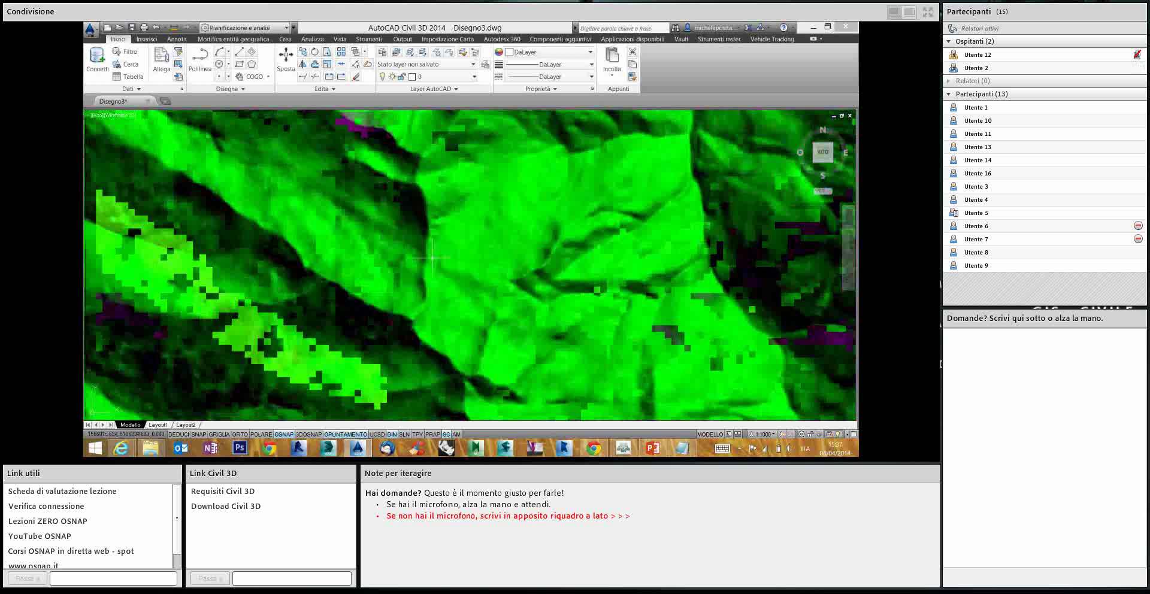
{"action": "scroll", "coordinate": [432, 257], "scroll_direction": "down", "scroll_amount": 3}
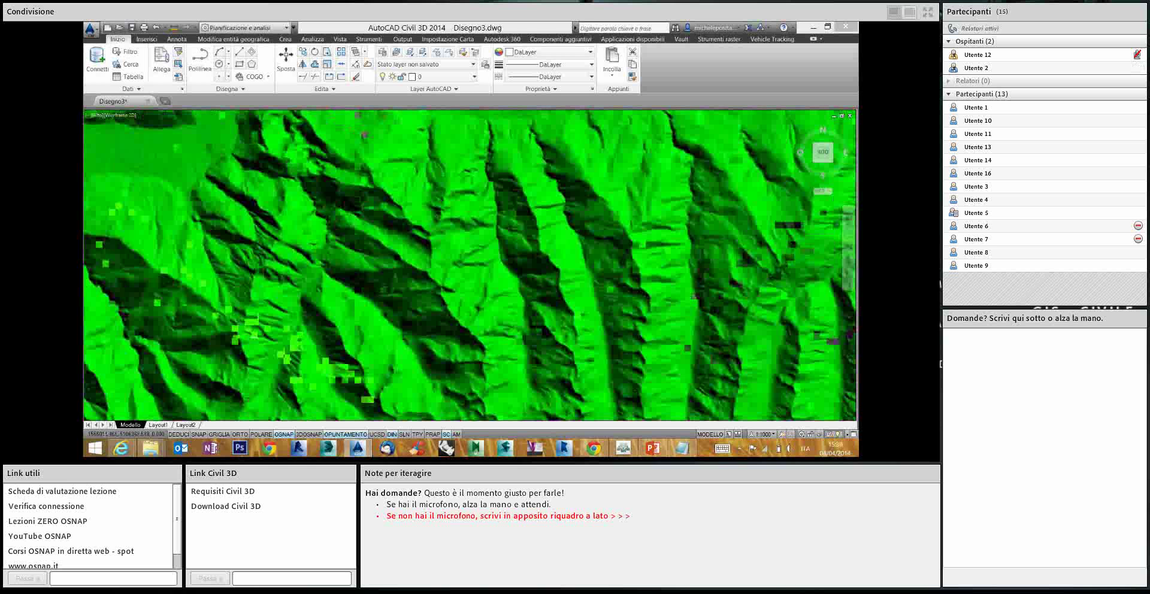
{"action": "scroll", "coordinate": [432, 257], "scroll_direction": "down", "scroll_amount": 2}
{"action": "scroll", "coordinate": [432, 258], "scroll_direction": "down", "scroll_amount": 2}
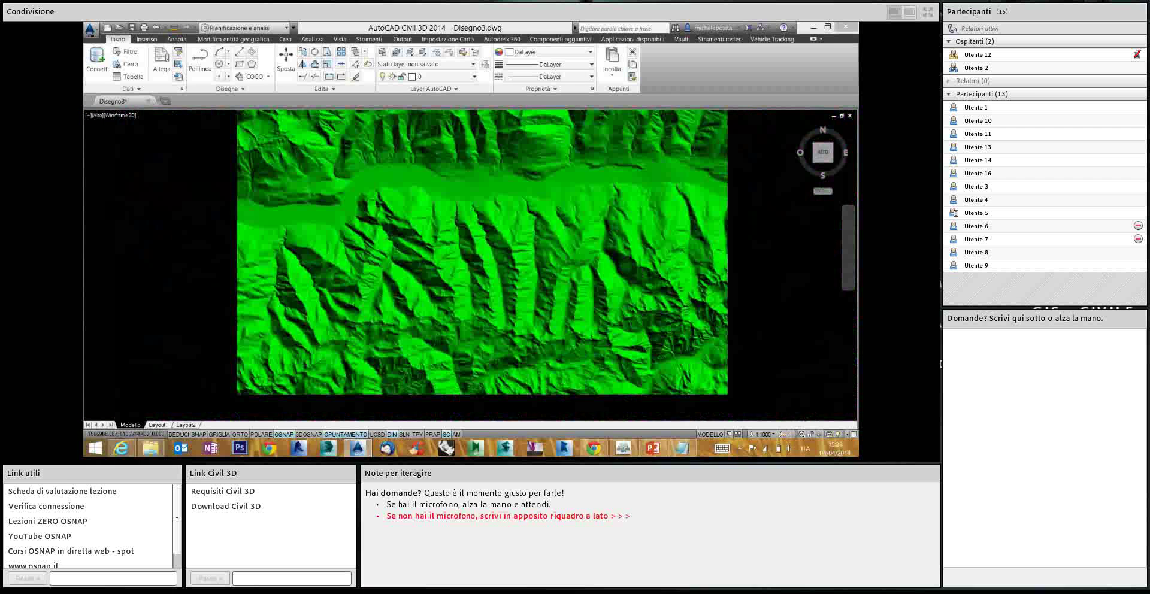
{"action": "scroll", "coordinate": [433, 254], "scroll_direction": "down", "scroll_amount": 1}
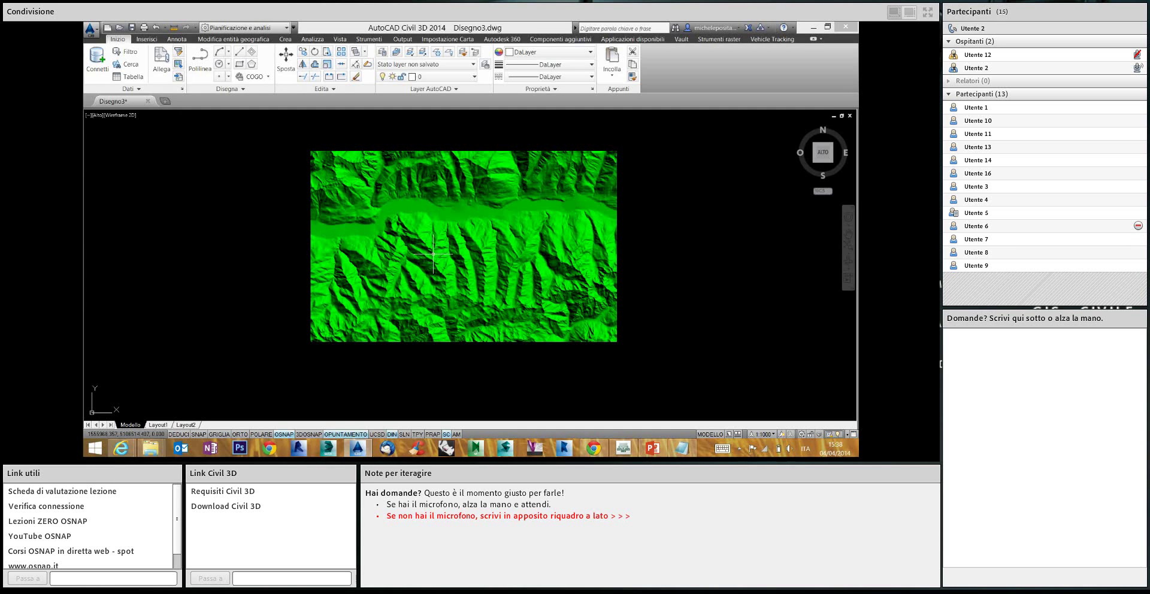
Bring up the Adobe Connect meeting window, then hide it to return to 4 - tracciato.dwg
{"action": "left_click", "coordinate": [623, 449]}
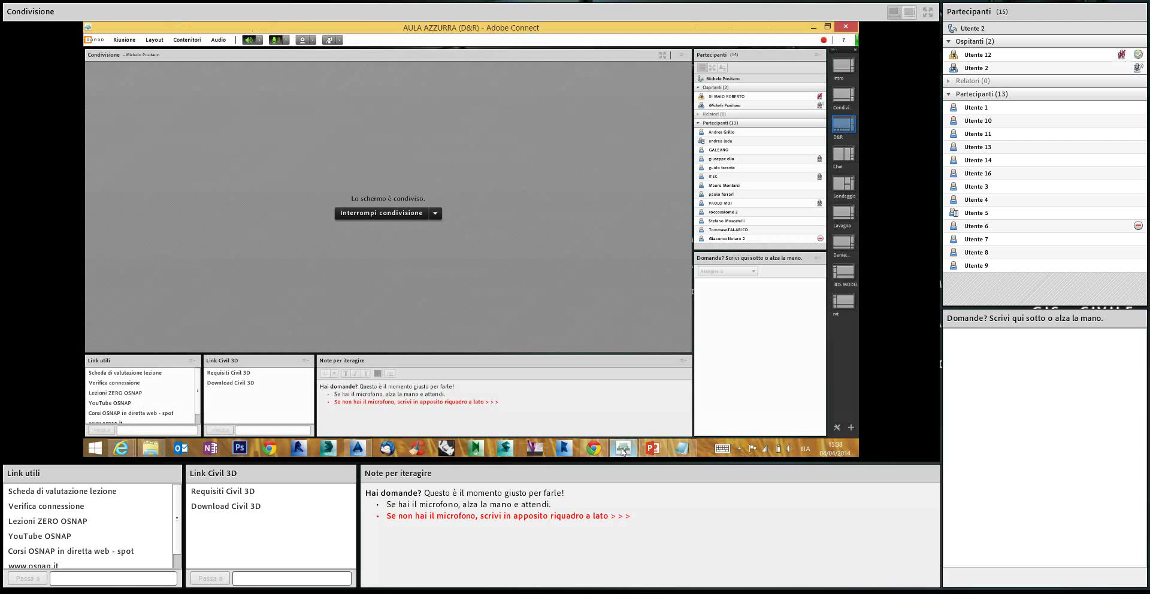
{"action": "left_click", "coordinate": [623, 449]}
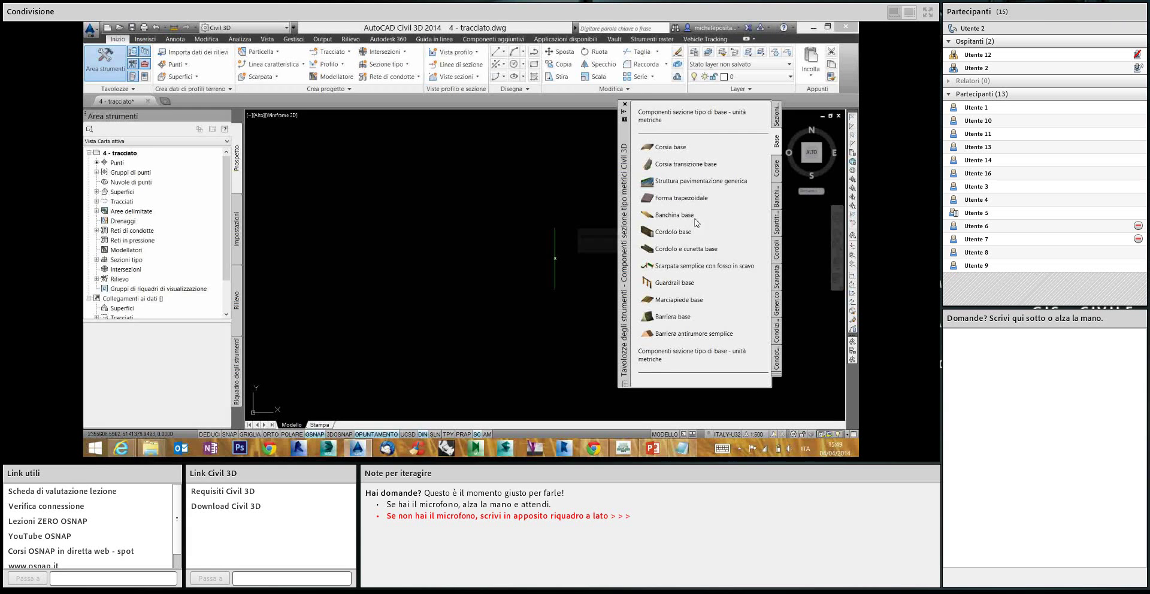
Review the Corsie lane components, open Properties with Ctrl+1, then return to the Base palette
{"action": "left_click", "coordinate": [777, 169]}
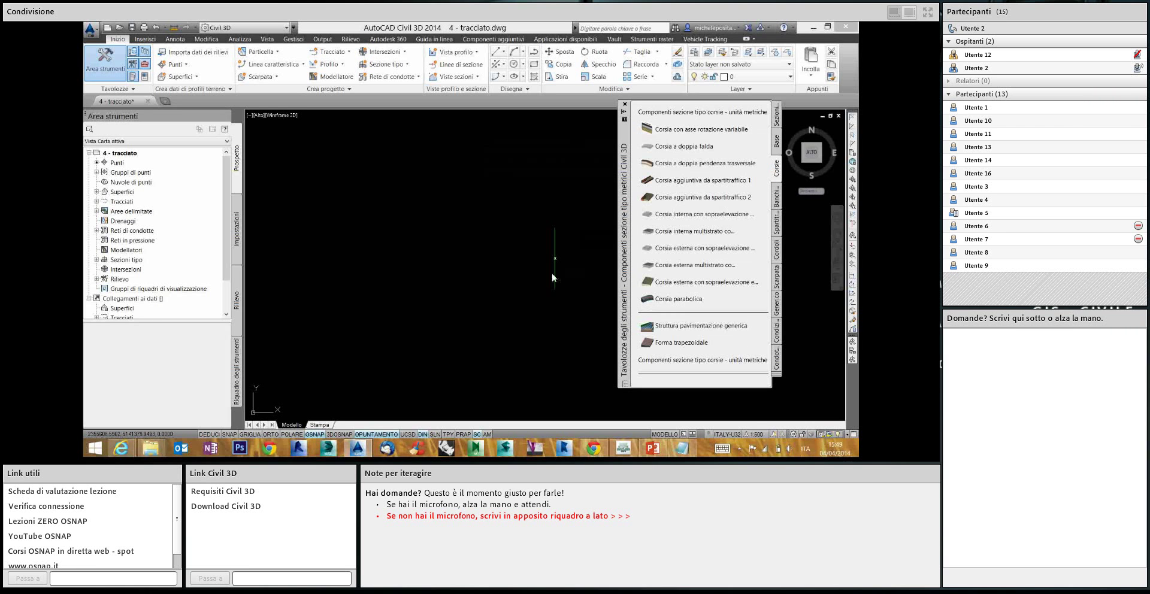
{"action": "key", "text": "ctrl+1"}
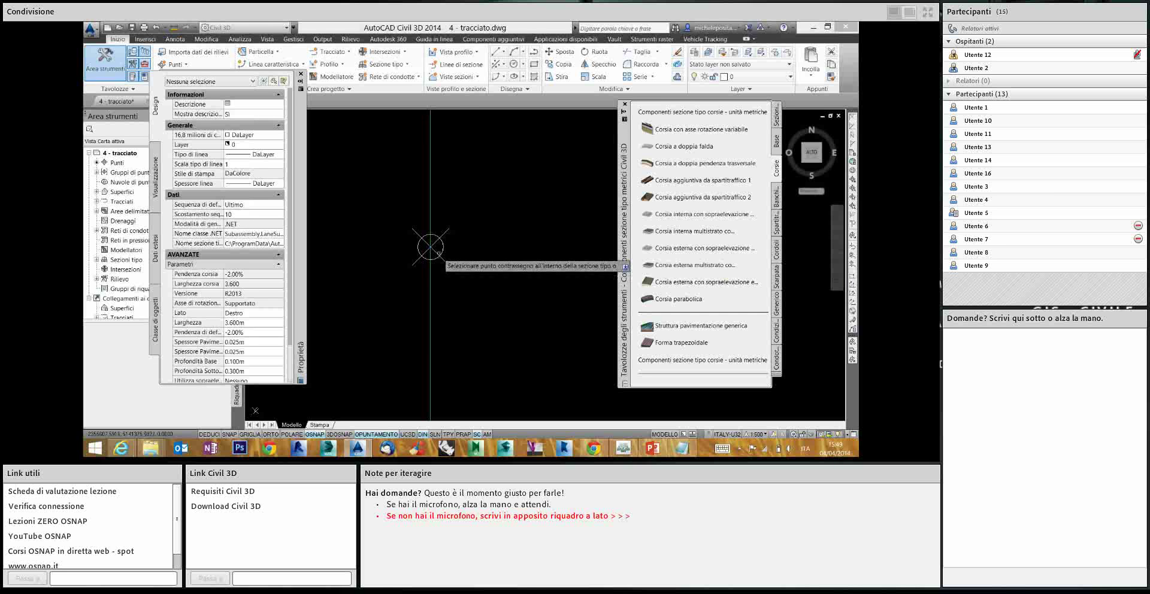
{"action": "scroll", "coordinate": [430, 246], "scroll_direction": "down", "scroll_amount": 2}
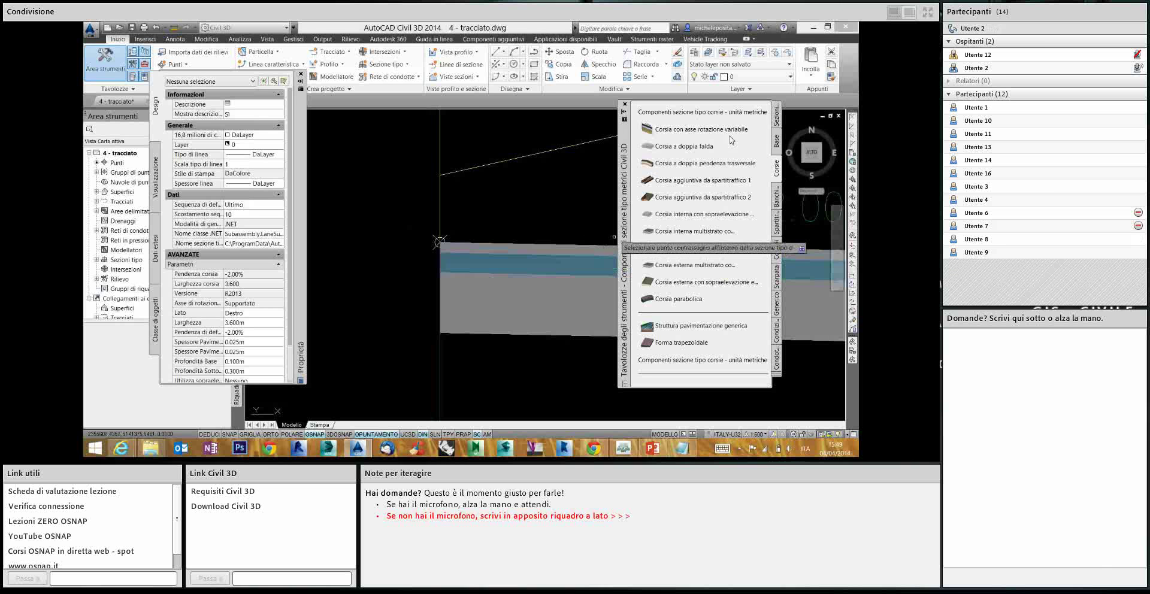
{"action": "left_click", "coordinate": [776, 142]}
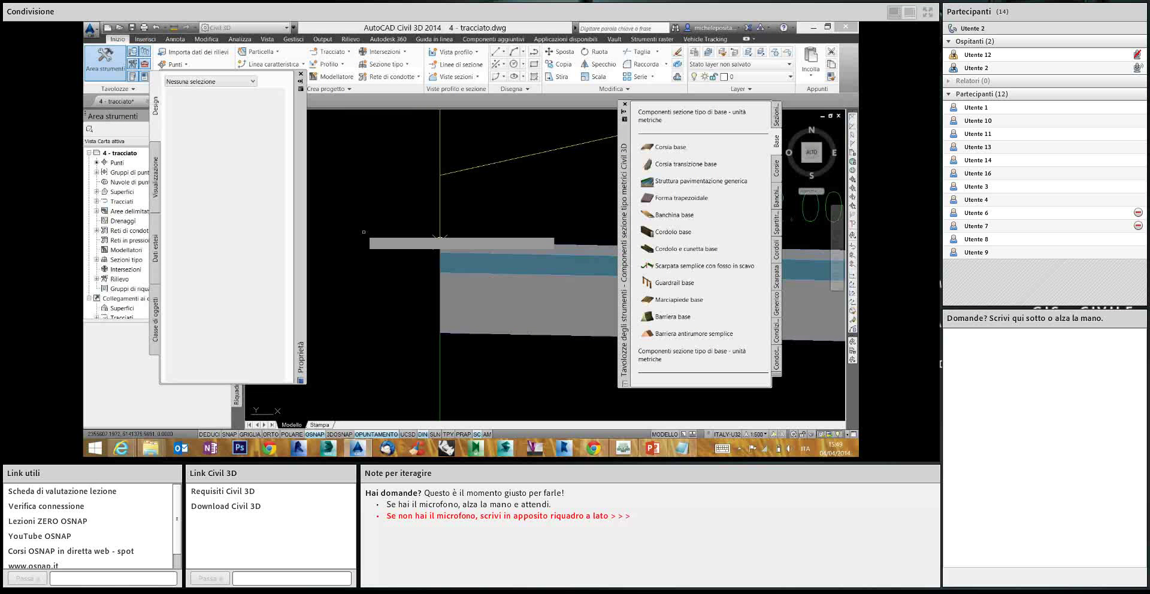
Attach a Banchina base shoulder (0.900 m, -4.00%) to the lane's outer end
{"action": "left_click", "coordinate": [440, 238]}
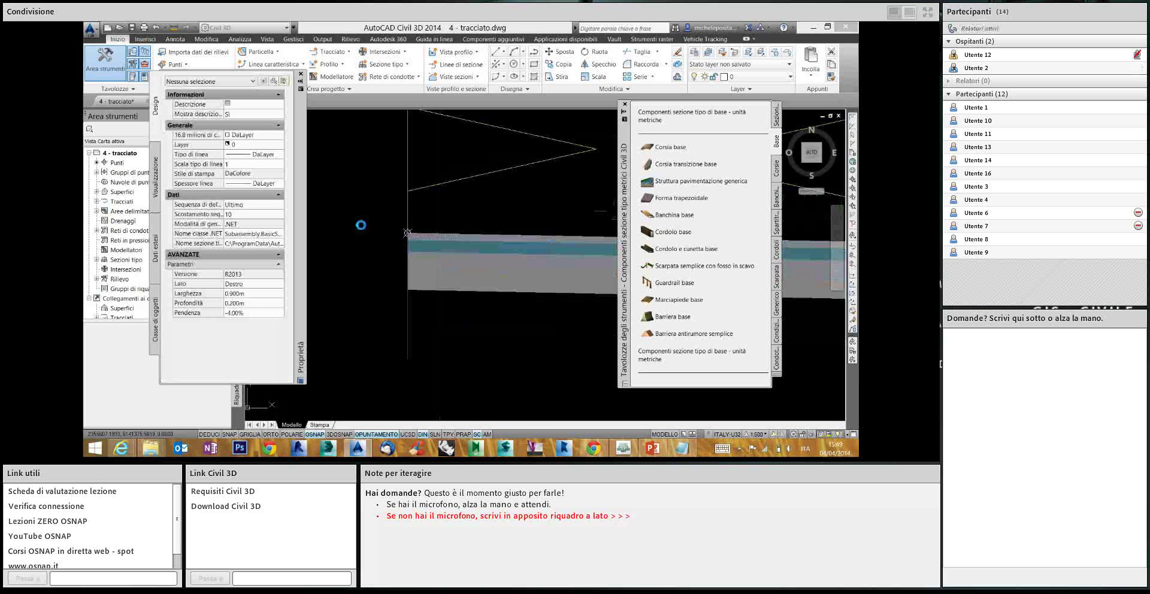
{"action": "scroll", "coordinate": [360, 225], "scroll_direction": "down", "scroll_amount": 4}
{"action": "scroll", "coordinate": [549, 236], "scroll_direction": "up", "scroll_amount": 3}
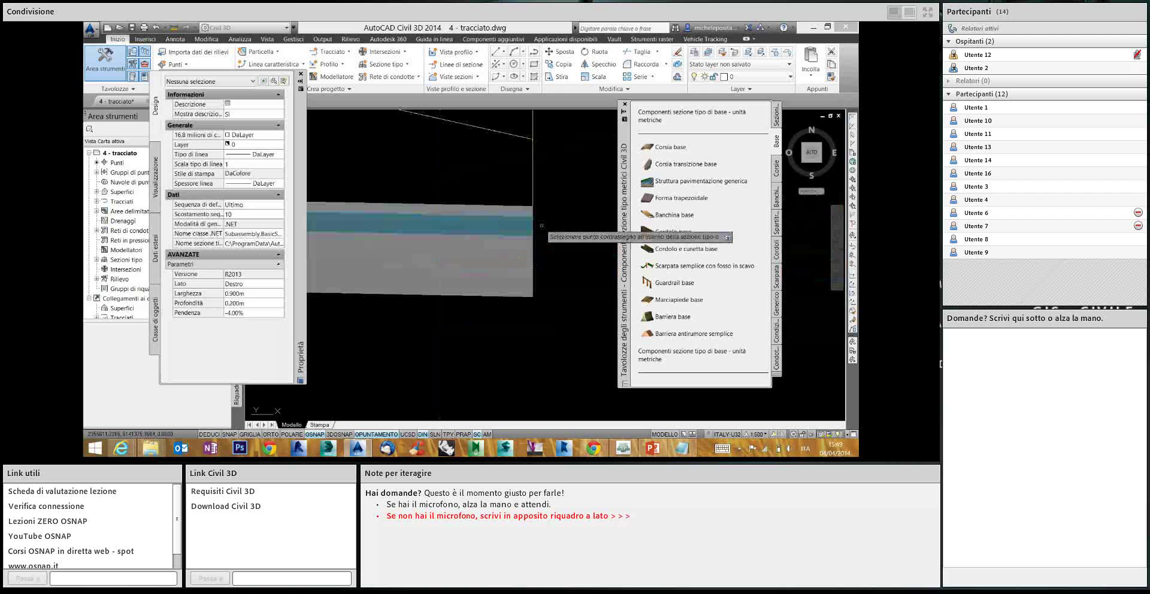
{"action": "left_click", "coordinate": [540, 200]}
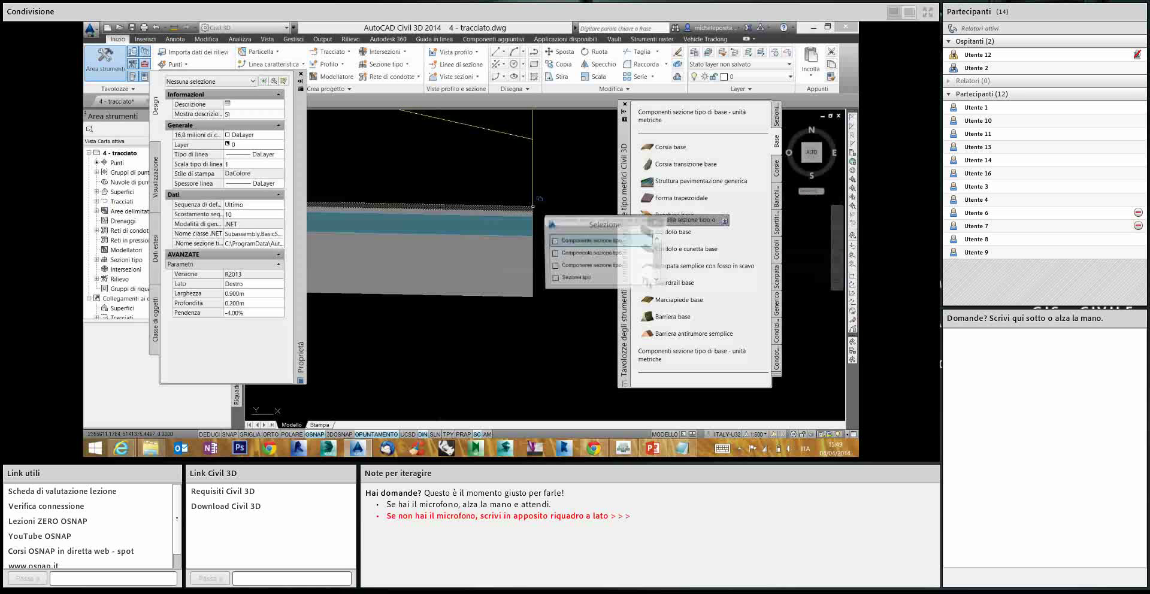
{"action": "left_click", "coordinate": [564, 241]}
{"action": "scroll", "coordinate": [553, 236], "scroll_direction": "down", "scroll_amount": 2}
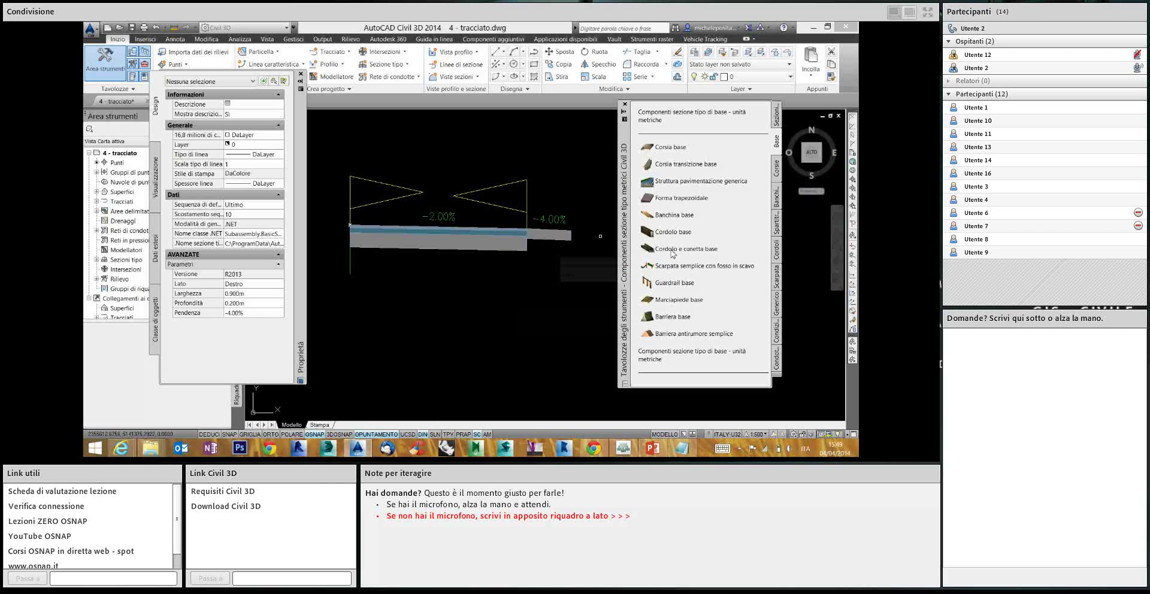
{"action": "key", "text": "Escape"}
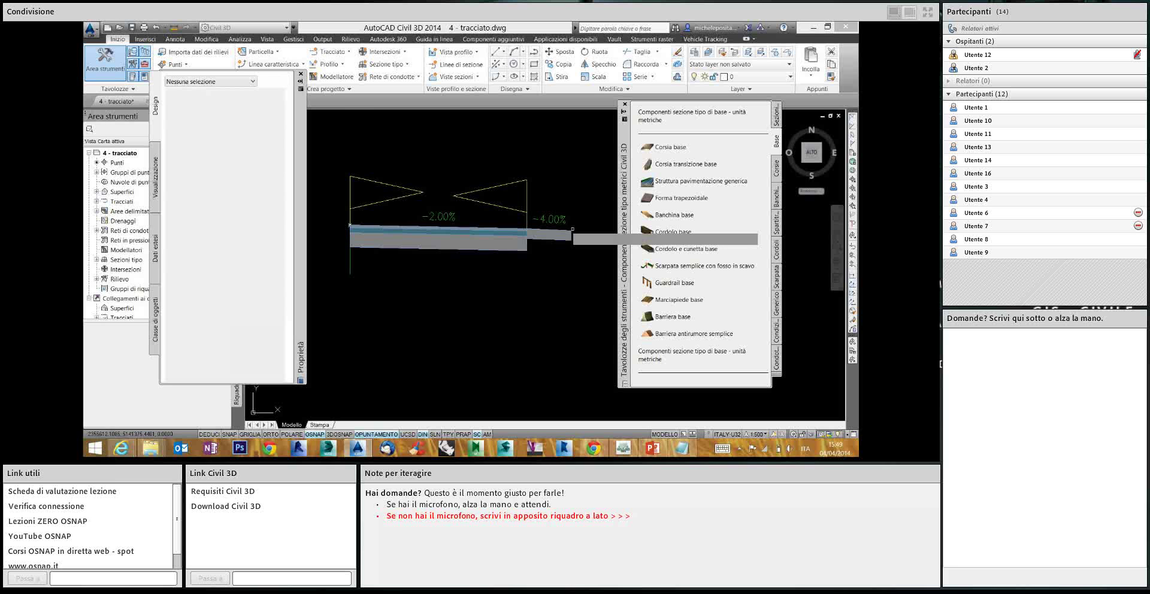
{"action": "scroll", "coordinate": [573, 228], "scroll_direction": "up", "scroll_amount": 2}
{"action": "key", "text": "Return"}
{"action": "scroll", "coordinate": [551, 222], "scroll_direction": "up", "scroll_amount": 2}
Snap the Cordolo e cunetta base curb and gutter onto the shoulder's outer endpoint
{"action": "scroll", "coordinate": [527, 214], "scroll_direction": "up", "scroll_amount": 3}
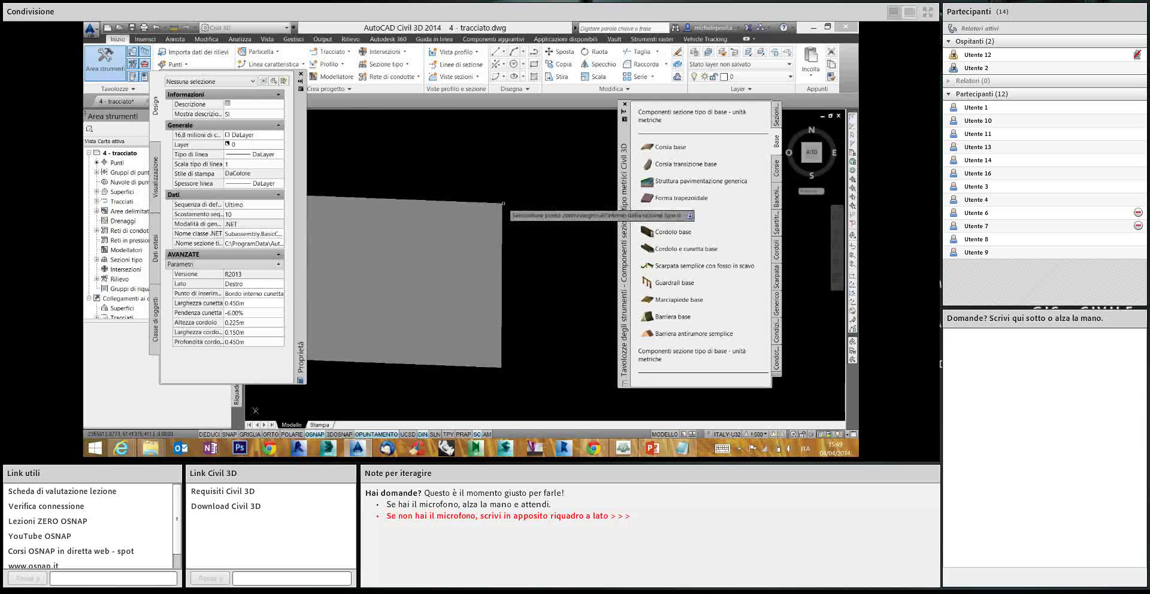
{"action": "left_click", "coordinate": [504, 203]}
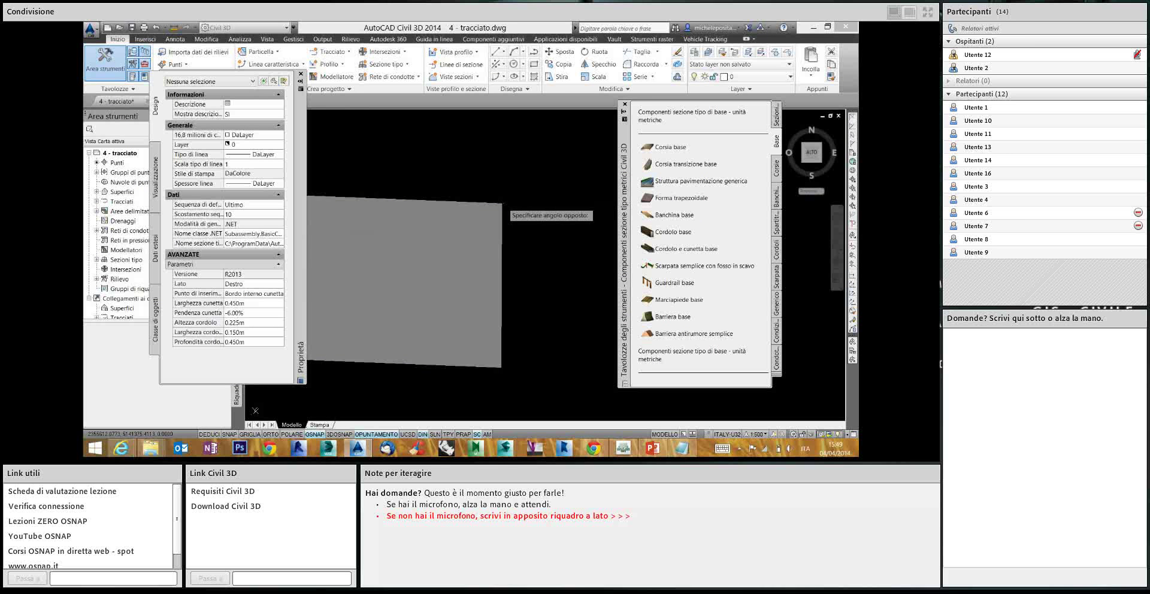
{"action": "left_click", "coordinate": [504, 209]}
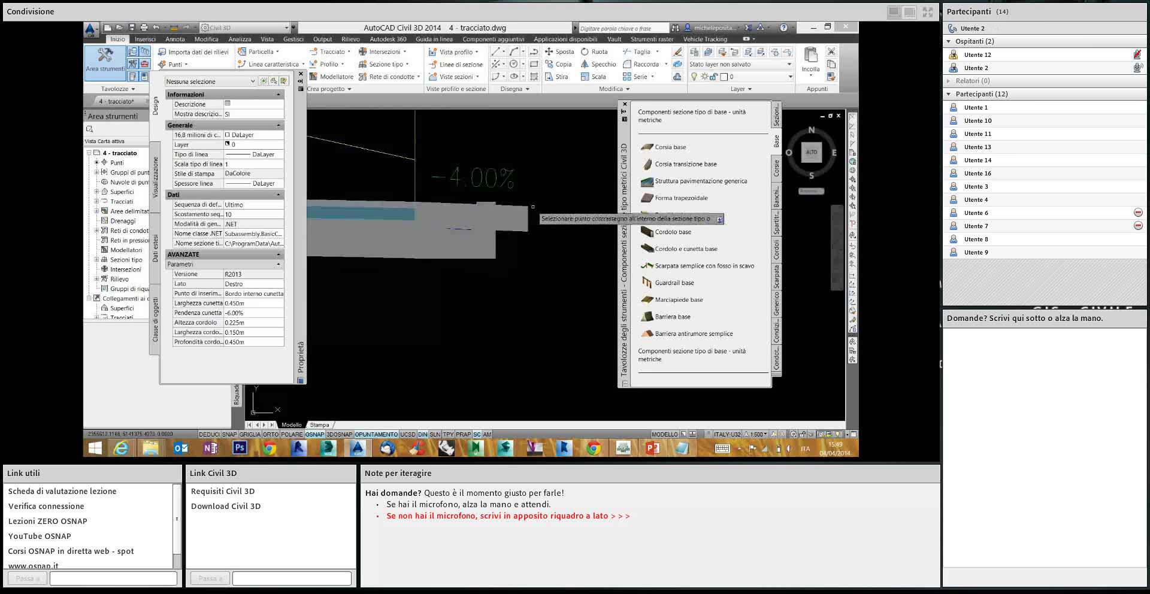
{"action": "key", "text": "Escape"}
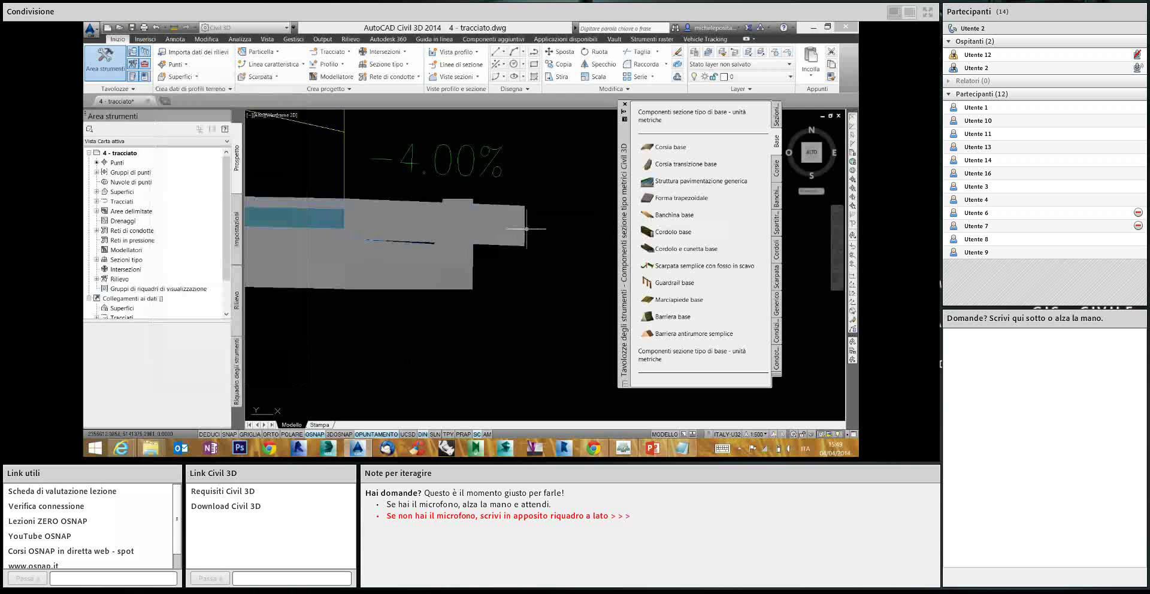
{"action": "left_click", "coordinate": [400, 291]}
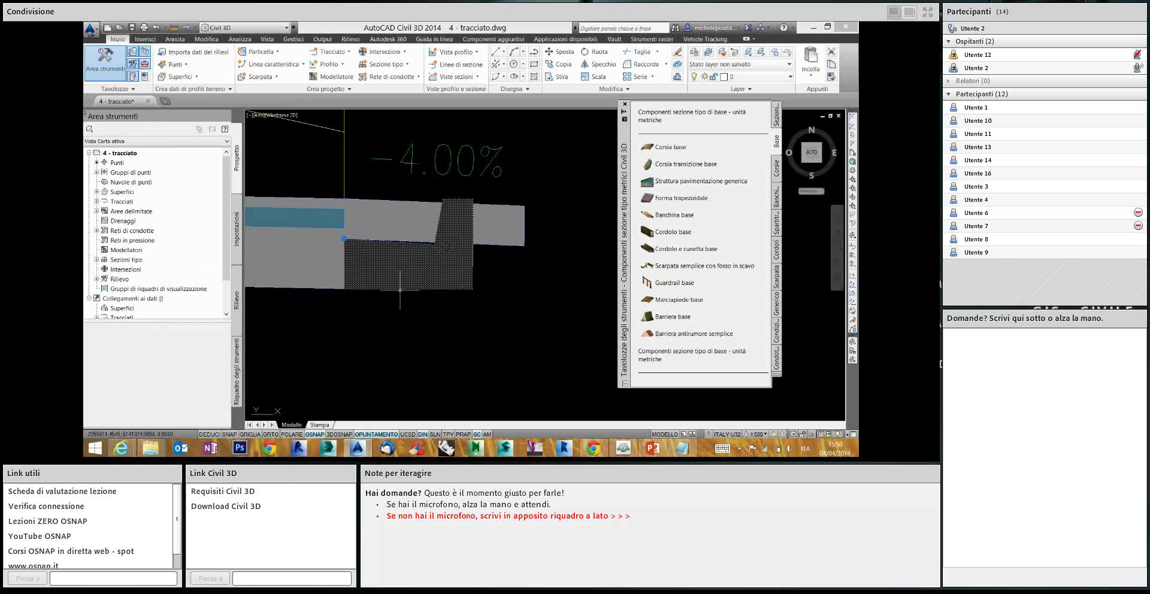
{"action": "left_click", "coordinate": [344, 238]}
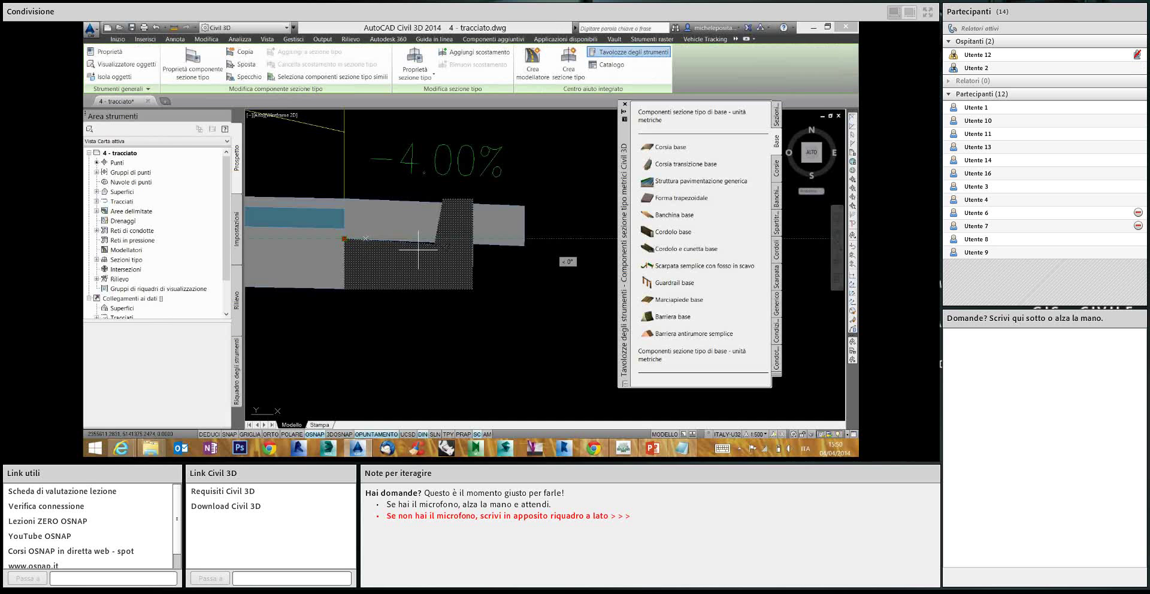
{"action": "left_click", "coordinate": [525, 206]}
{"action": "scroll", "coordinate": [429, 253], "scroll_direction": "down", "scroll_amount": 3}
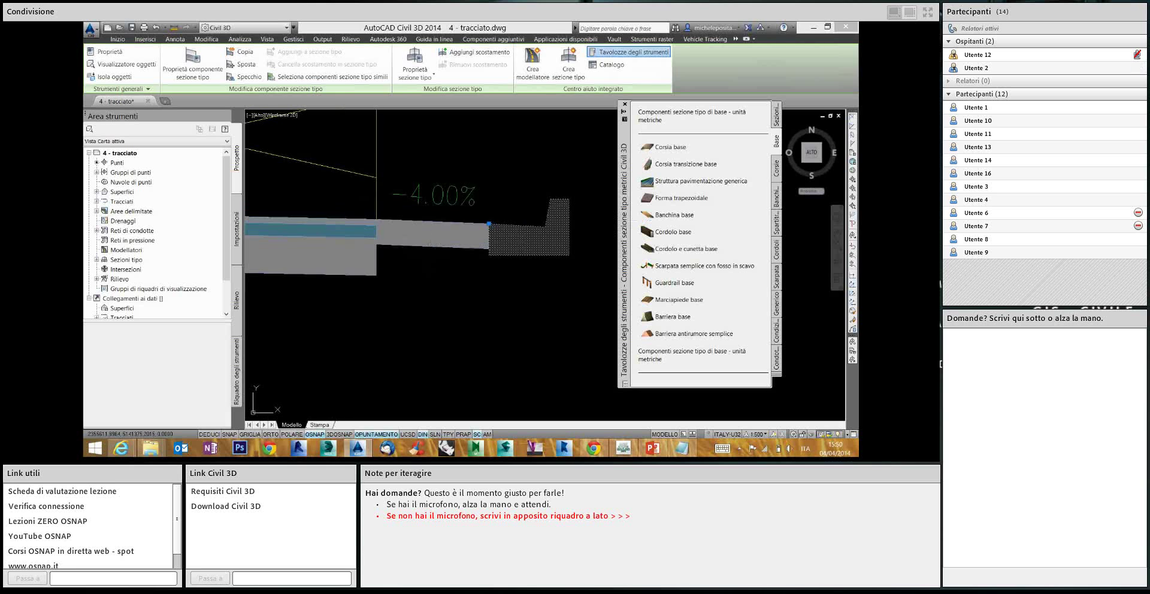
{"action": "key", "text": "Escape"}
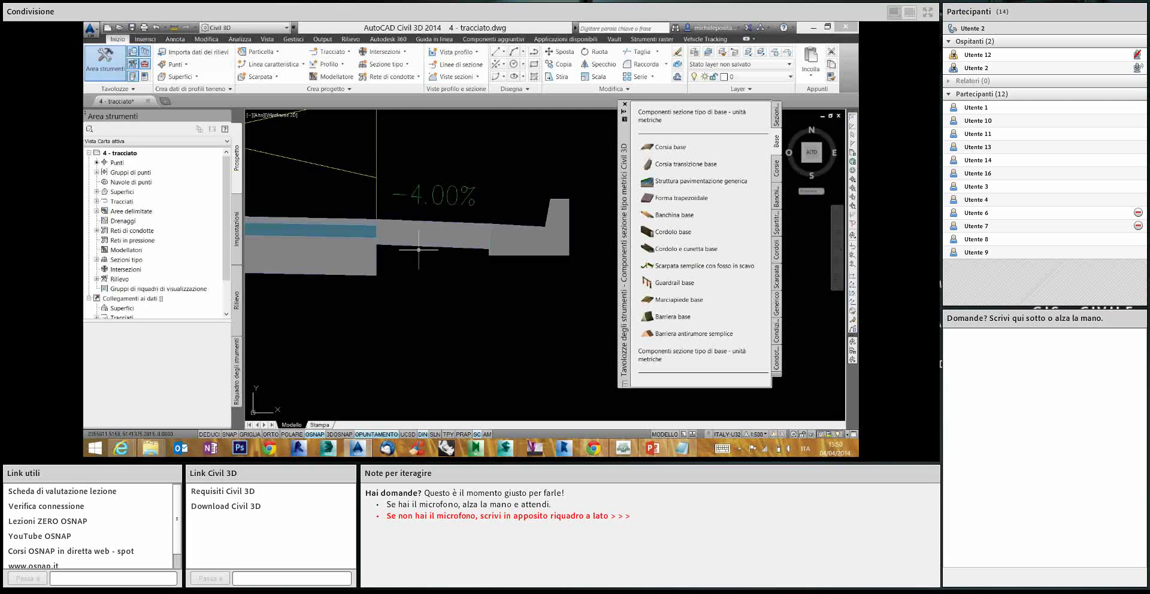
{"action": "scroll", "coordinate": [415, 250], "scroll_direction": "down", "scroll_amount": 2}
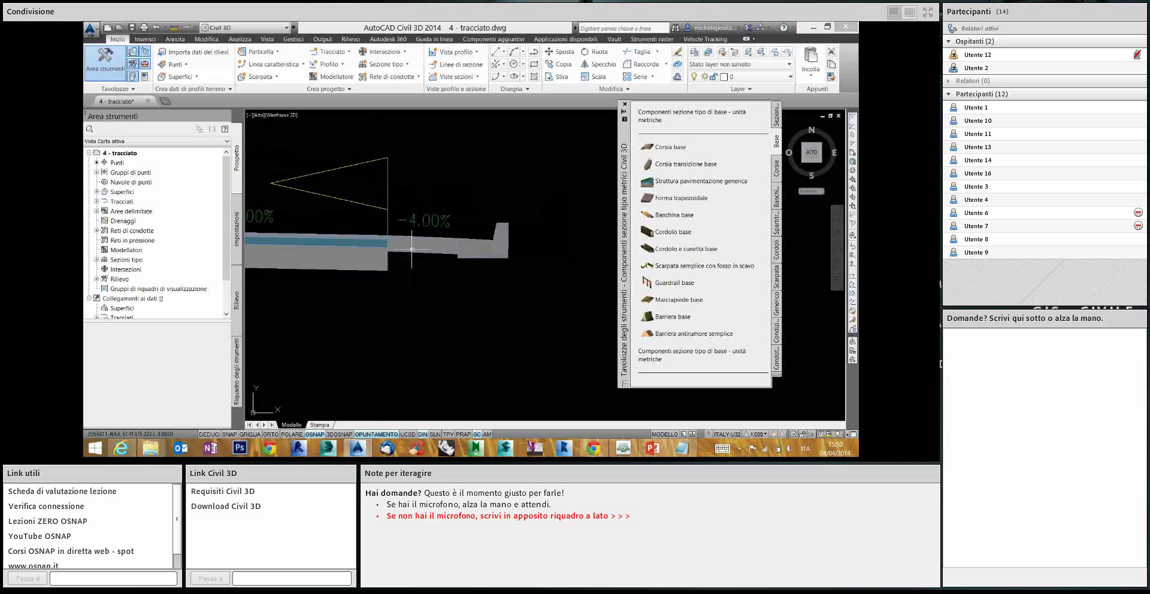
{"action": "scroll", "coordinate": [412, 250], "scroll_direction": "down", "scroll_amount": 4}
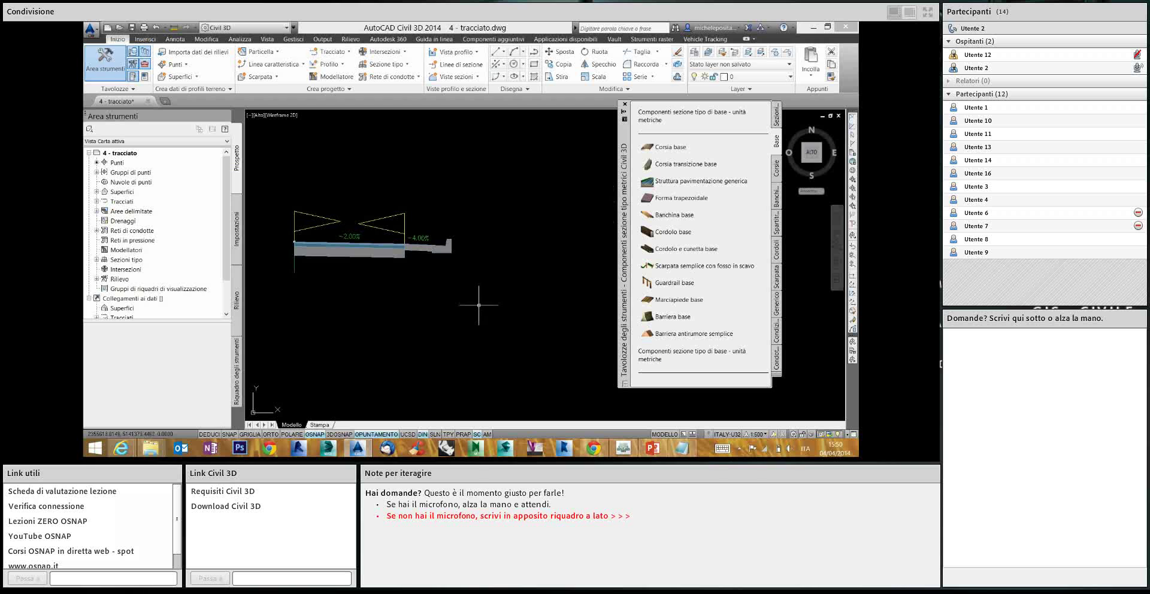
{"action": "left_click", "coordinate": [625, 449]}
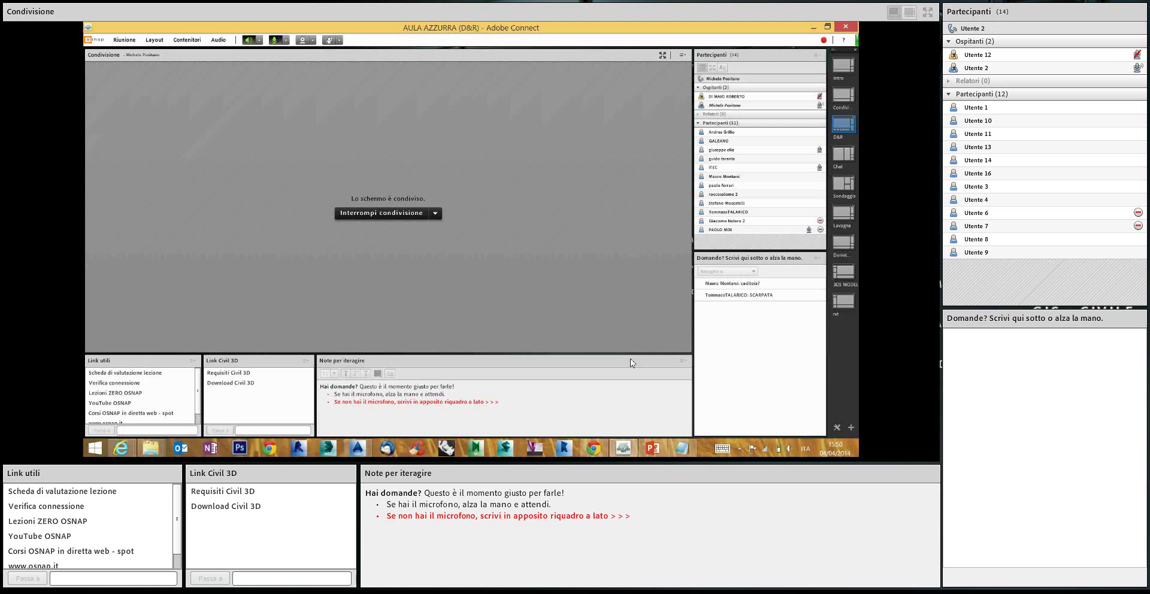
{"action": "left_click", "coordinate": [624, 449]}
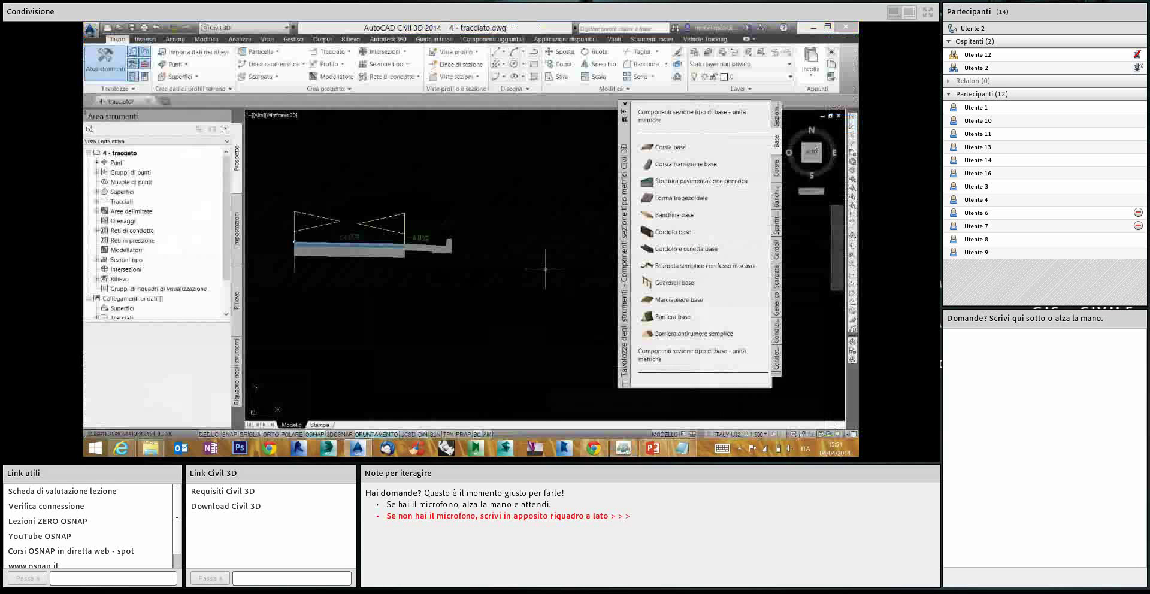
Pick the lane subassembly and pan the assembly toward the centre of the view
{"action": "left_click", "coordinate": [650, 267]}
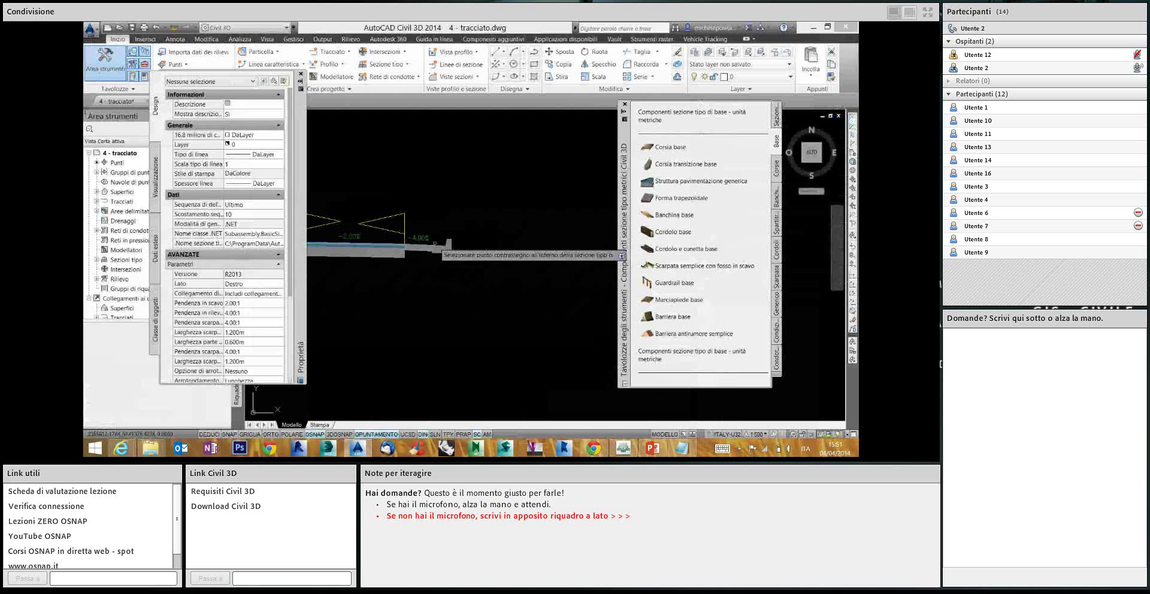
{"action": "scroll", "coordinate": [435, 242], "scroll_direction": "up", "scroll_amount": 3}
{"action": "scroll", "coordinate": [449, 225], "scroll_direction": "up", "scroll_amount": 3}
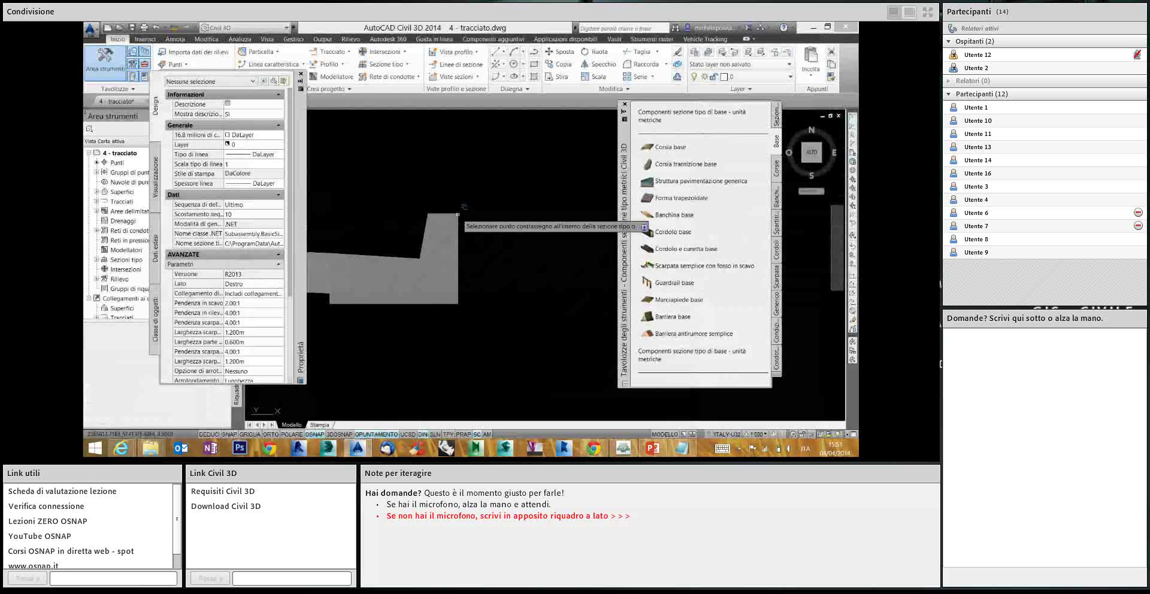
{"action": "left_click", "coordinate": [458, 213]}
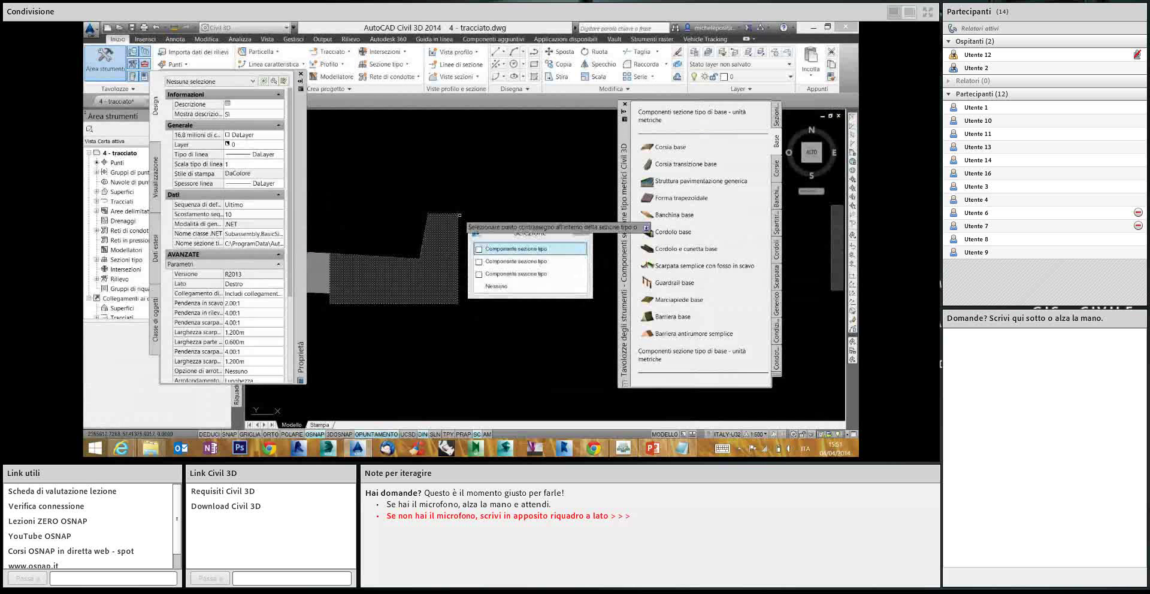
{"action": "key", "text": "Escape"}
{"action": "scroll", "coordinate": [479, 252], "scroll_direction": "down", "scroll_amount": 2}
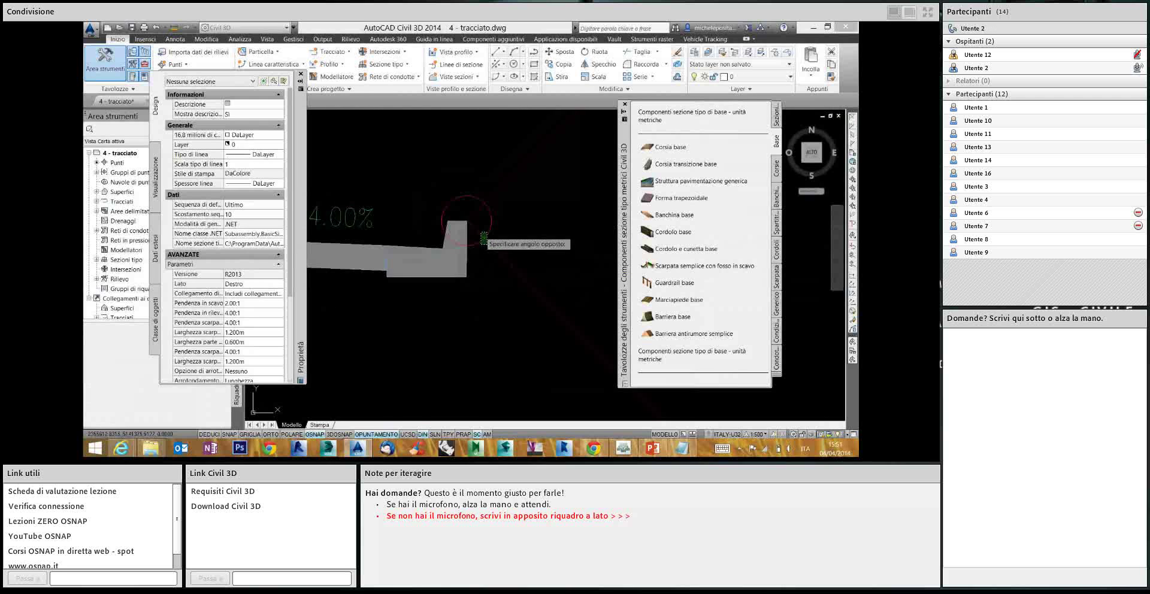
{"action": "left_click", "coordinate": [495, 251]}
{"action": "scroll", "coordinate": [511, 263], "scroll_direction": "down", "scroll_amount": 3}
{"action": "scroll", "coordinate": [511, 262], "scroll_direction": "down", "scroll_amount": 2}
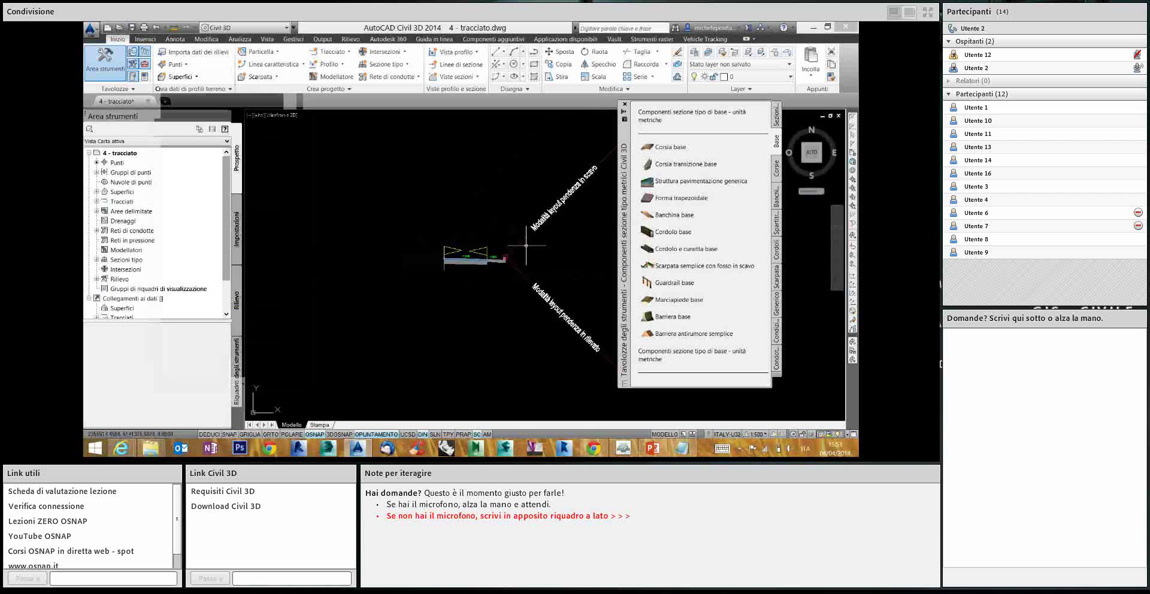
{"action": "middle_click_drag", "start_coordinate": [532, 246], "coordinate": [499, 248]}
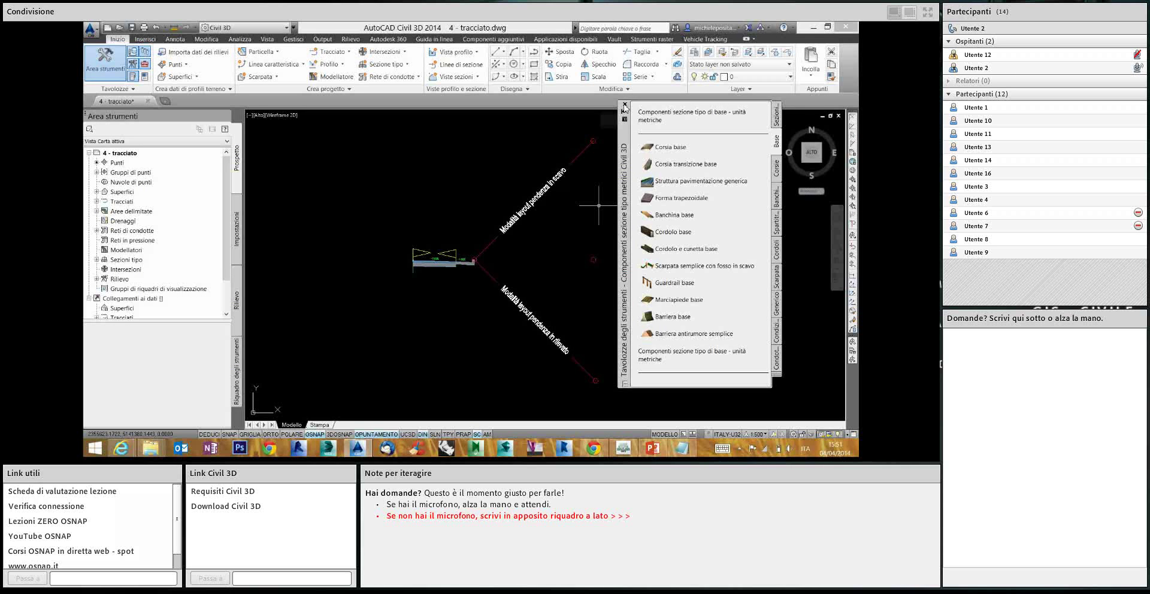
Window-select the lane, shoulder and curb and mirror them about the assembly marker
{"action": "left_click", "coordinate": [625, 107]}
{"action": "left_click", "coordinate": [507, 307]}
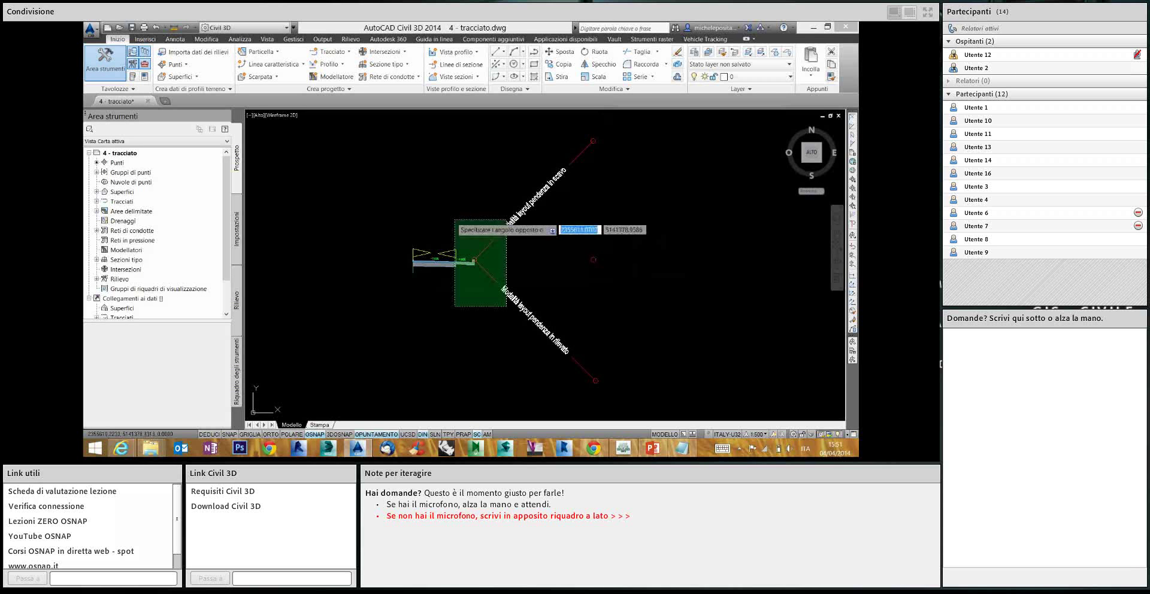
{"action": "left_click", "coordinate": [427, 208]}
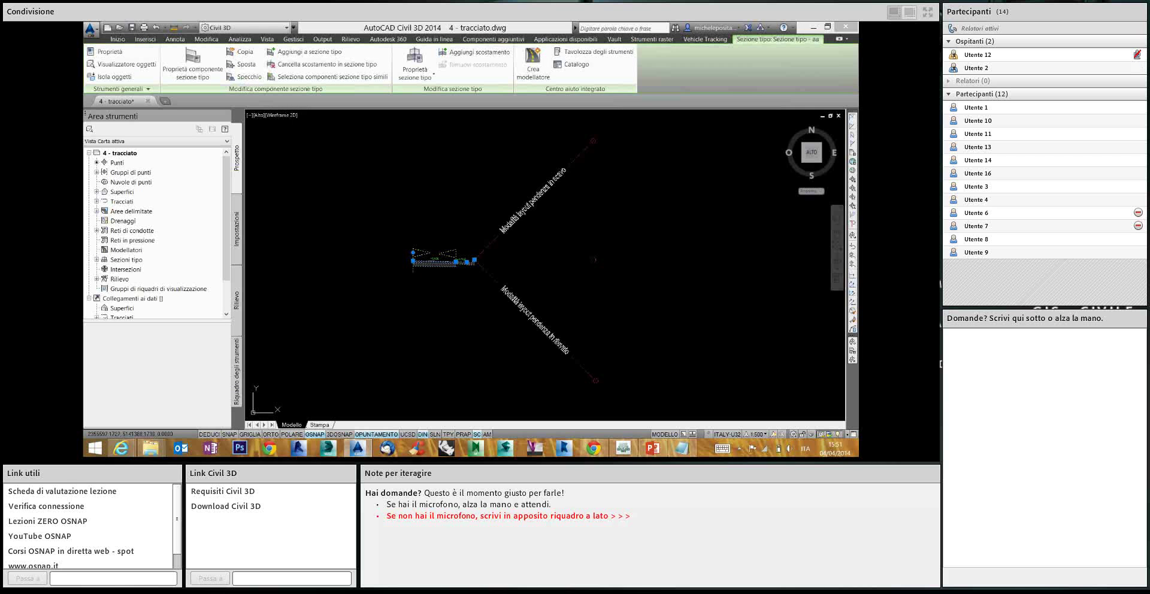
{"action": "left_click", "coordinate": [244, 77]}
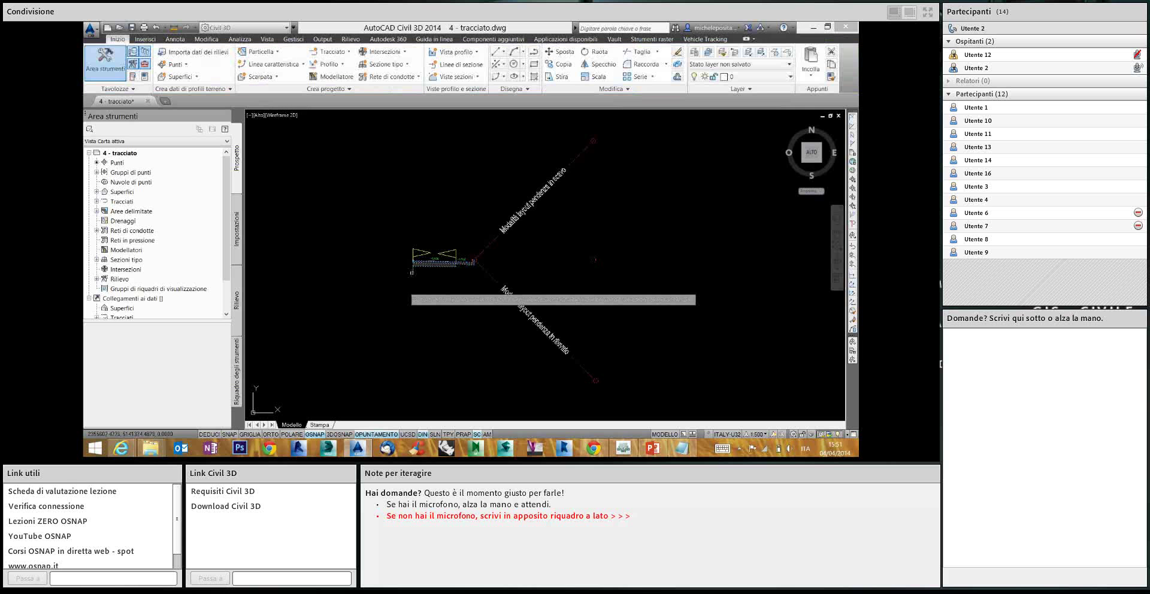
{"action": "left_click", "coordinate": [474, 261]}
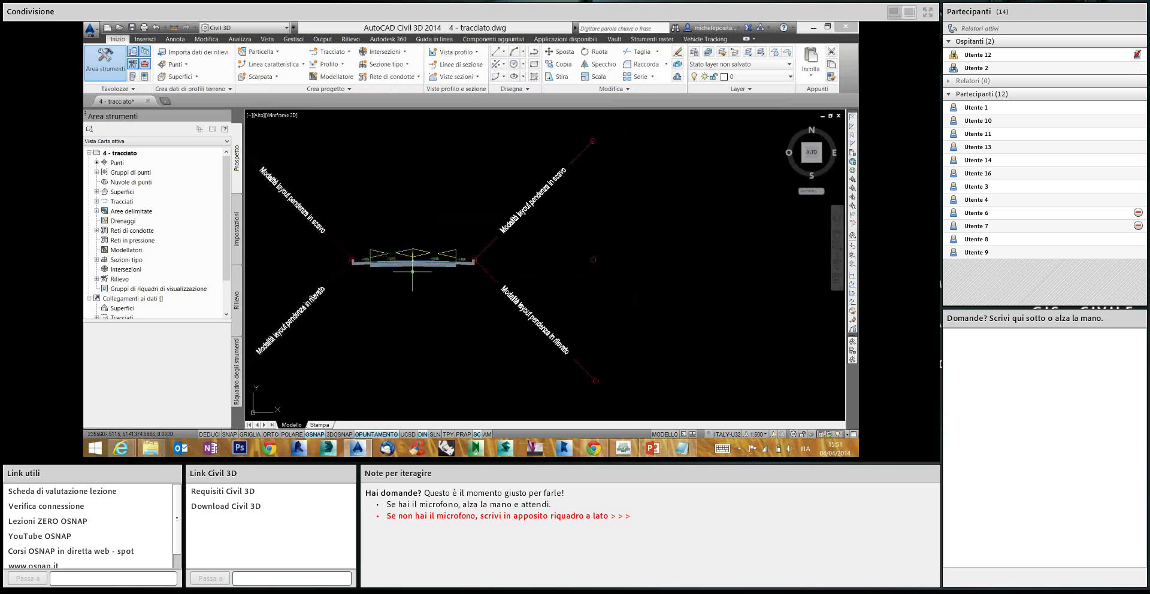
{"action": "scroll", "coordinate": [458, 299], "scroll_direction": "down", "scroll_amount": 3}
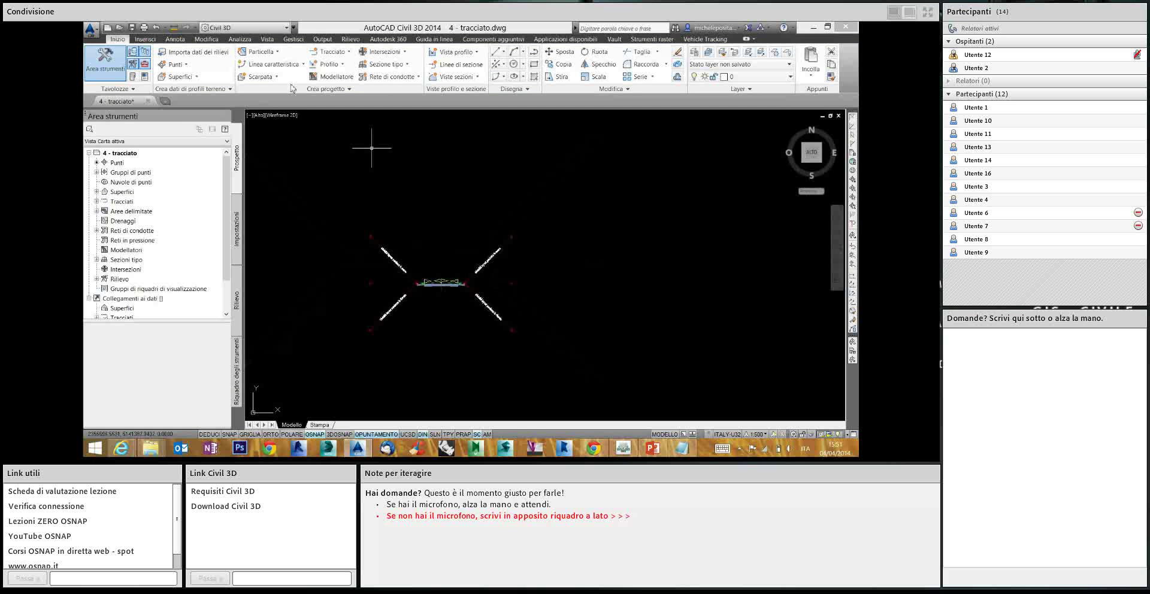
{"action": "left_click", "coordinate": [133, 28]}
{"action": "scroll", "coordinate": [581, 224], "scroll_direction": "down", "scroll_amount": 3}
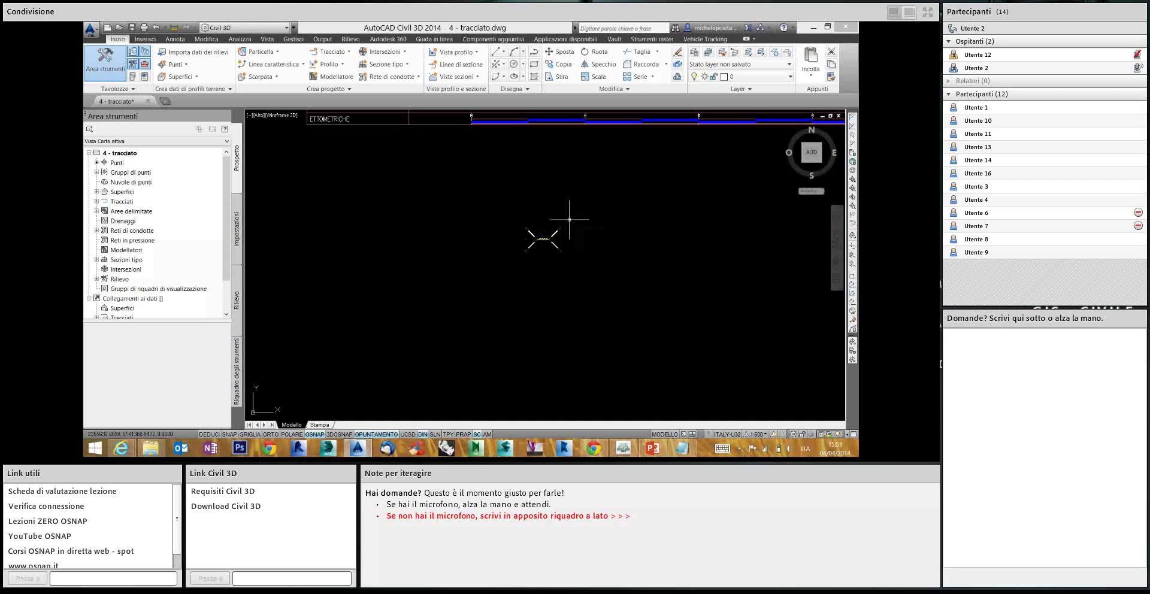
{"action": "scroll", "coordinate": [539, 267], "scroll_direction": "down", "scroll_amount": 5}
{"action": "middle_click_drag", "start_coordinate": [417, 248], "coordinate": [519, 250]}
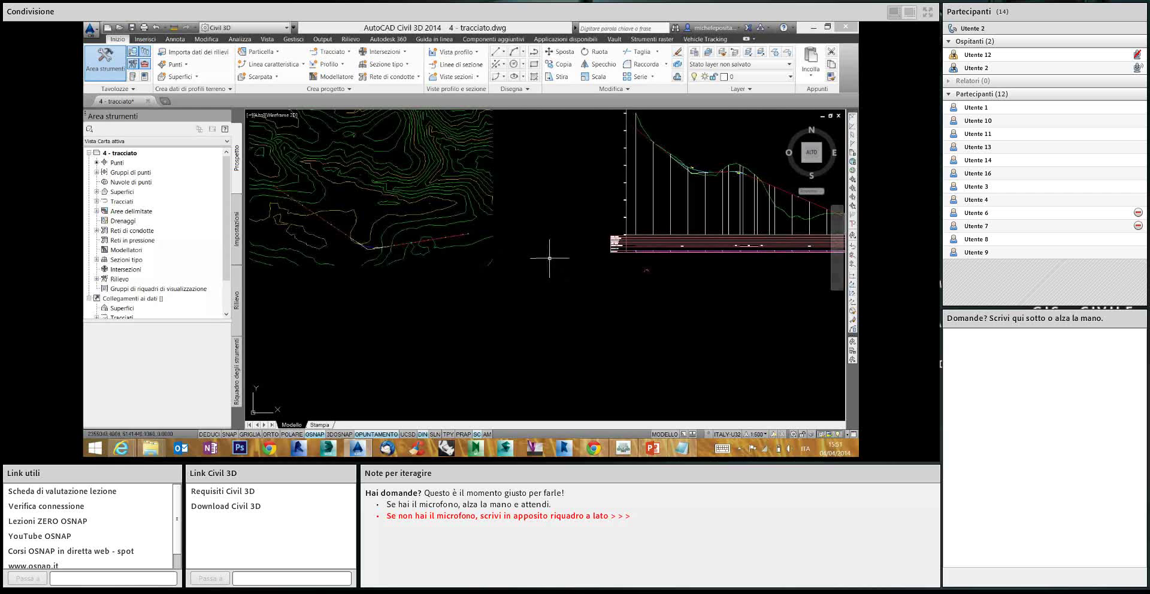
{"action": "scroll", "coordinate": [385, 244], "scroll_direction": "up", "scroll_amount": 2}
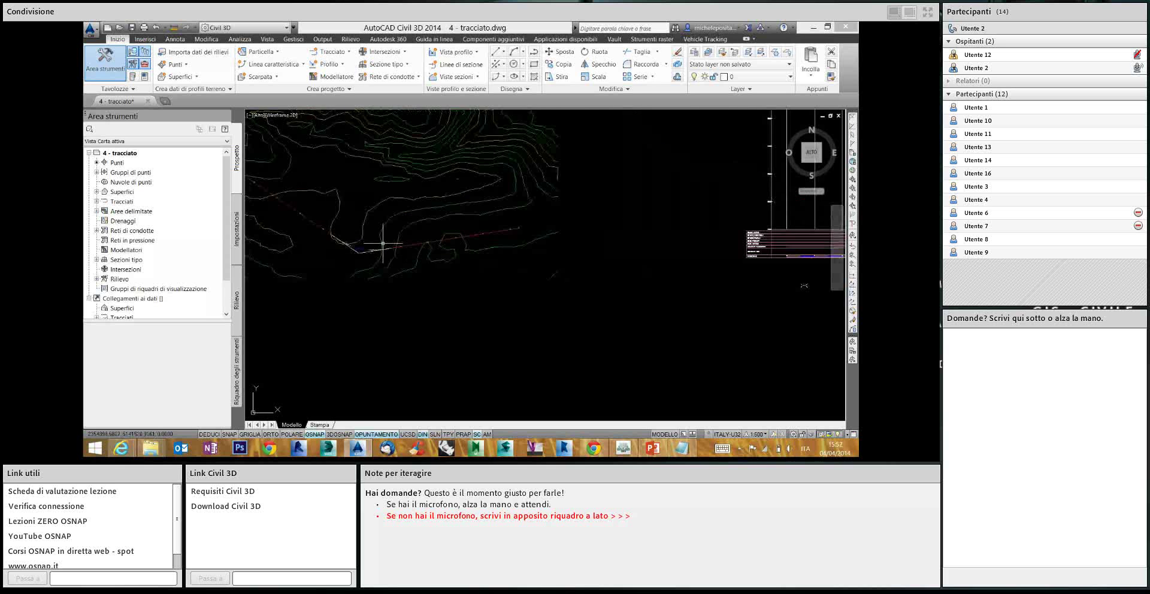
{"action": "scroll", "coordinate": [419, 244], "scroll_direction": "up", "scroll_amount": 2}
{"action": "left_click", "coordinate": [443, 243]}
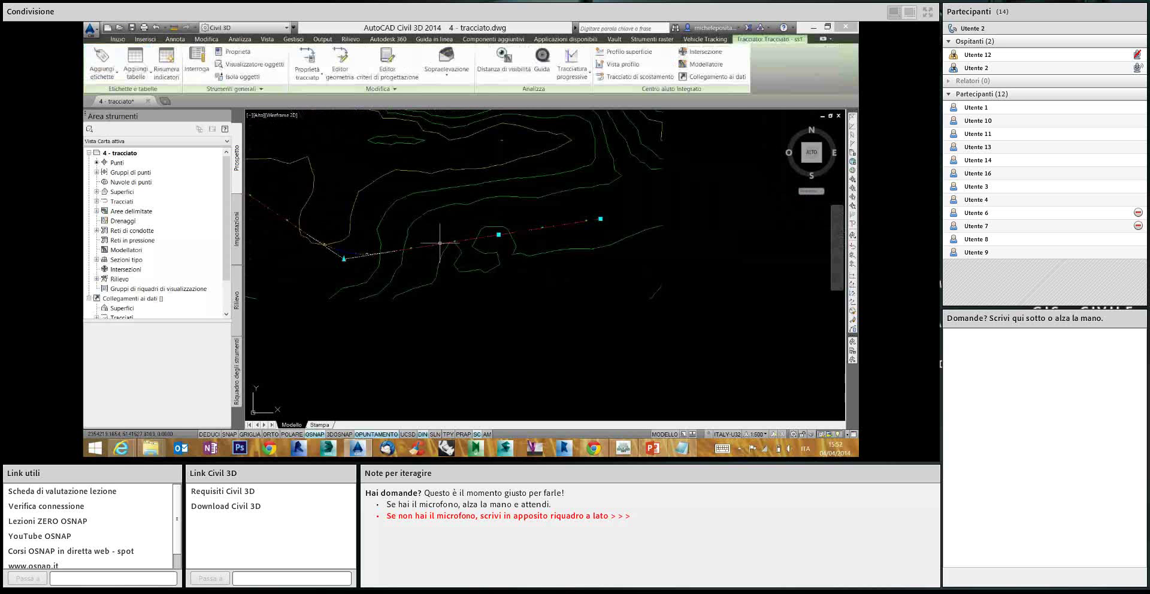
{"action": "scroll", "coordinate": [442, 242], "scroll_direction": "down", "scroll_amount": 2}
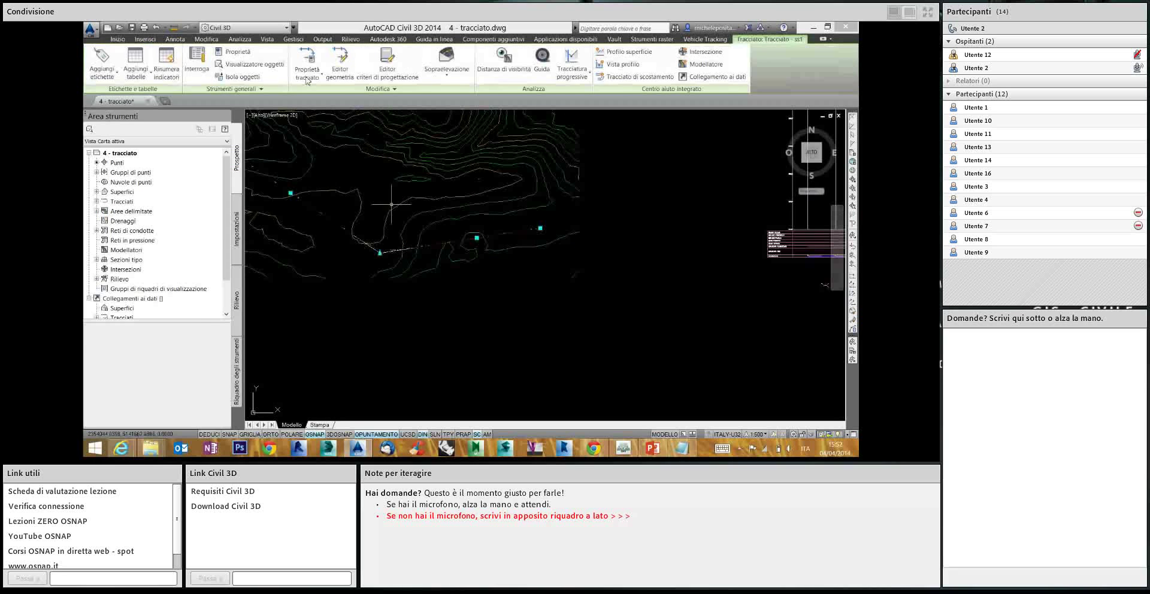
{"action": "left_click", "coordinate": [118, 39]}
{"action": "left_click", "coordinate": [560, 51]}
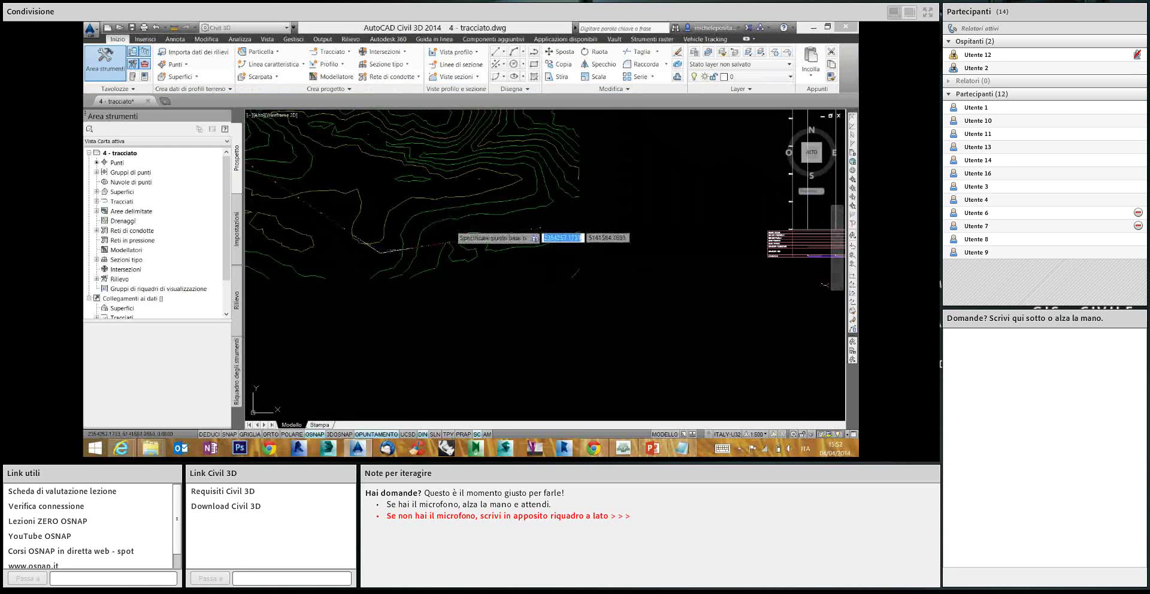
{"action": "left_click", "coordinate": [450, 221]}
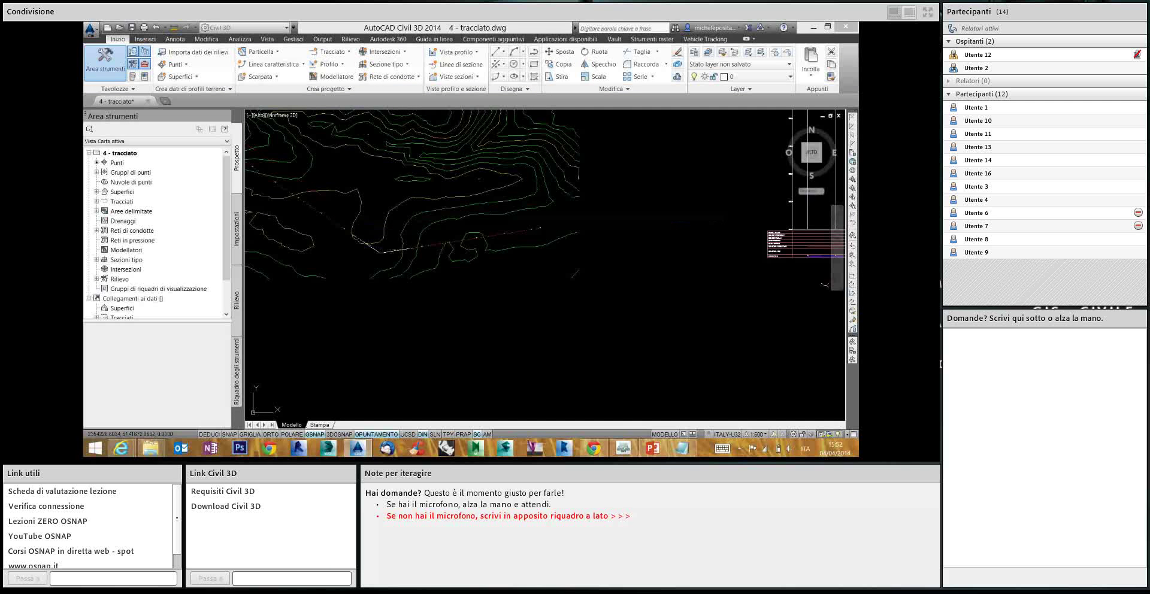
{"action": "scroll", "coordinate": [441, 308], "scroll_direction": "down", "scroll_amount": 5}
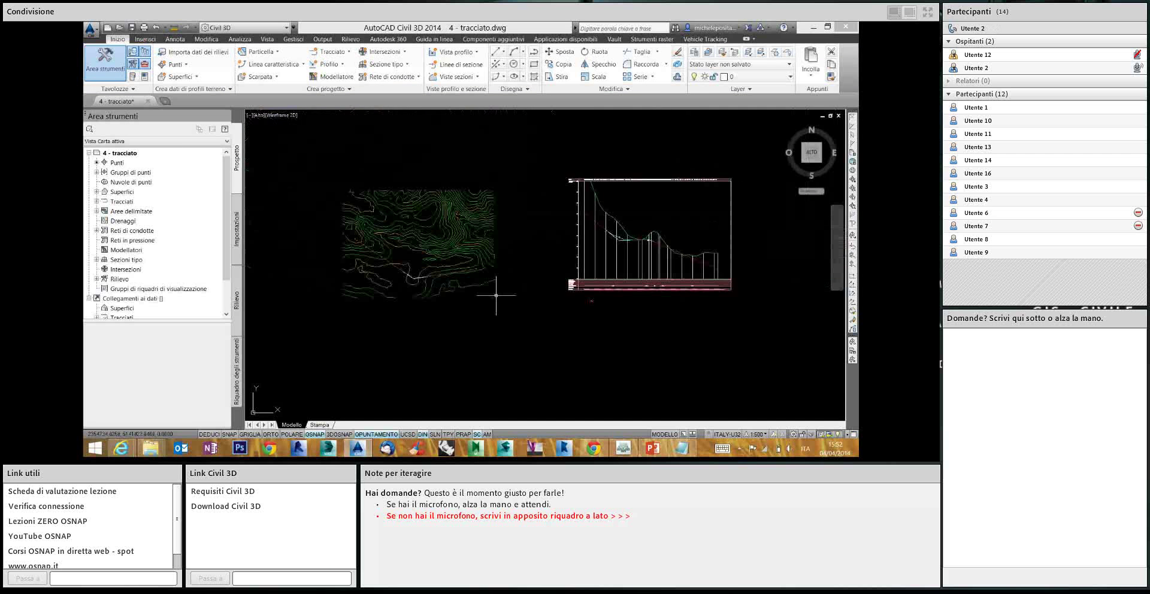
{"action": "scroll", "coordinate": [617, 216], "scroll_direction": "up", "scroll_amount": 2}
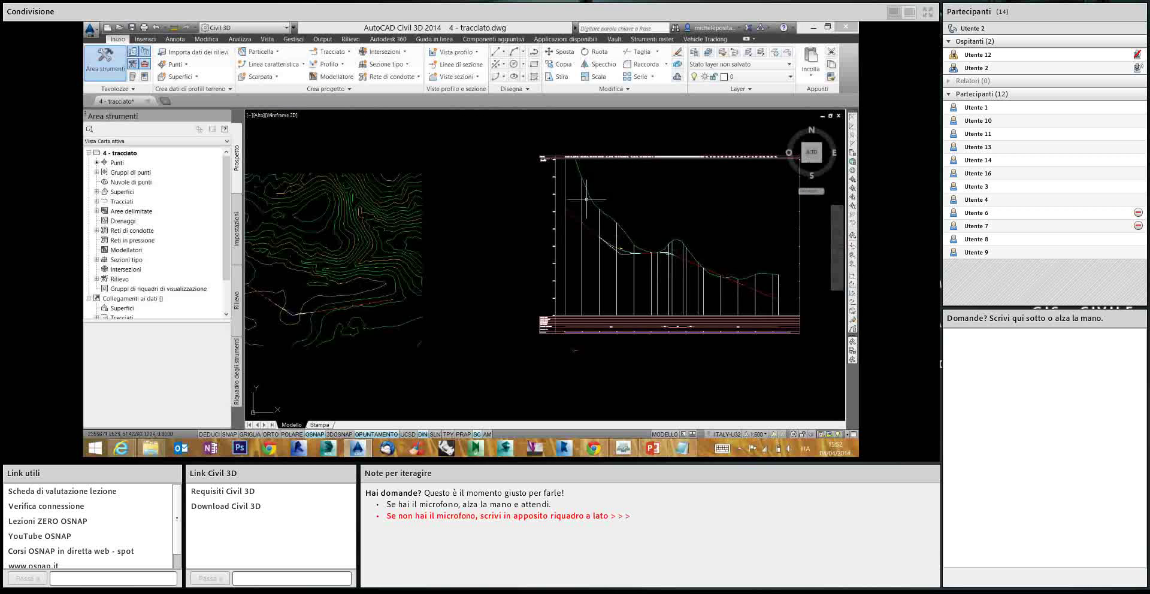
{"action": "scroll", "coordinate": [595, 202], "scroll_direction": "down", "scroll_amount": 2}
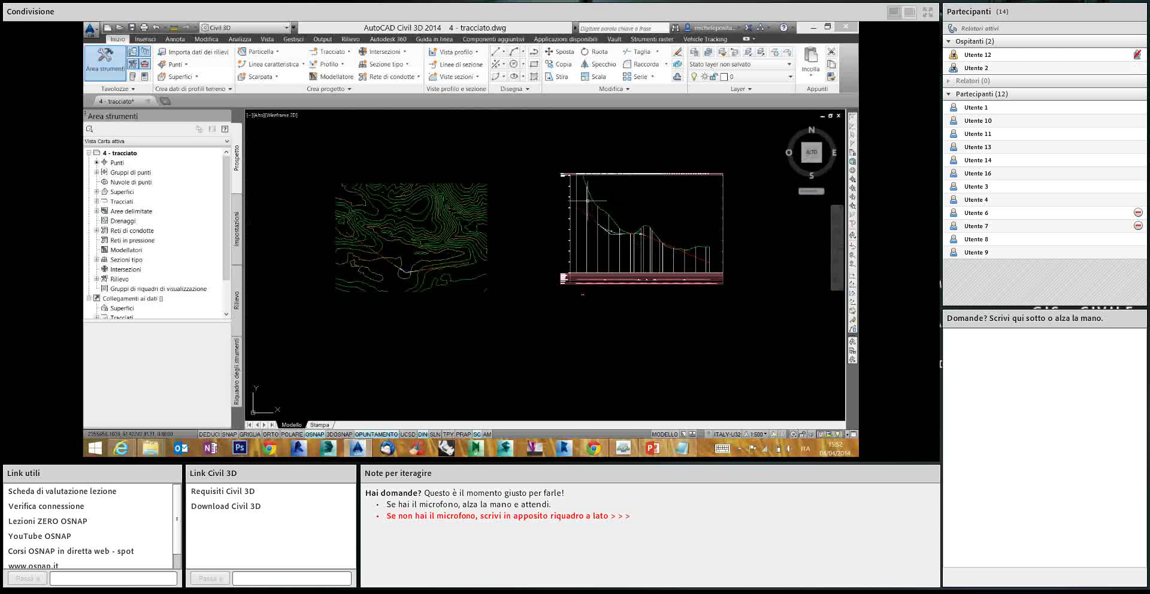
{"action": "scroll", "coordinate": [356, 233], "scroll_direction": "up", "scroll_amount": 3}
{"action": "scroll", "coordinate": [375, 238], "scroll_direction": "up", "scroll_amount": 3}
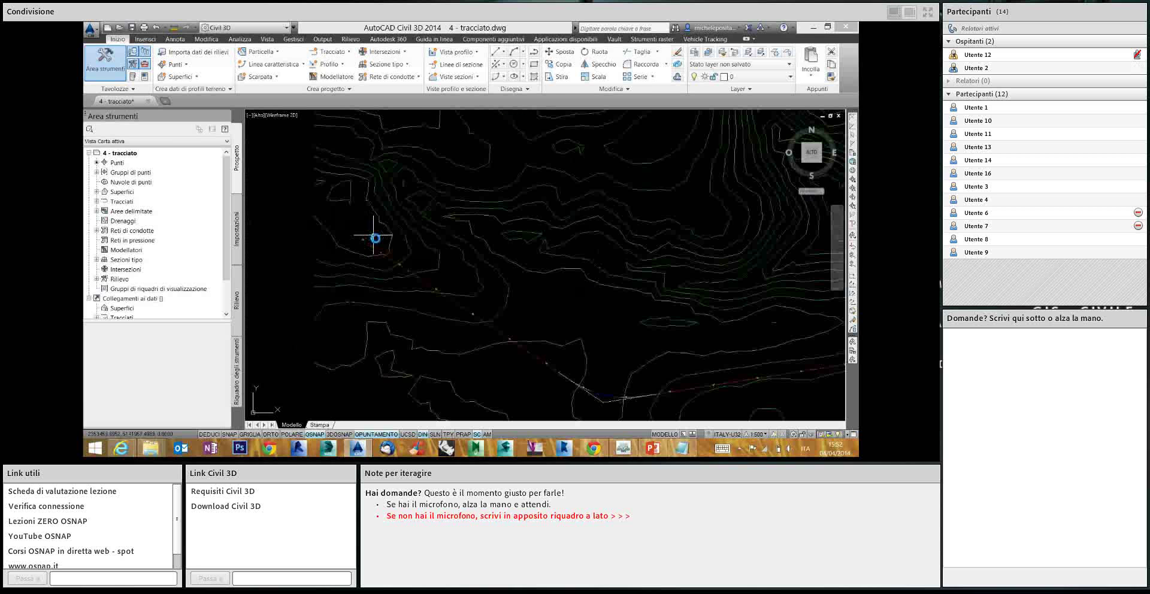
{"action": "left_click", "coordinate": [376, 257]}
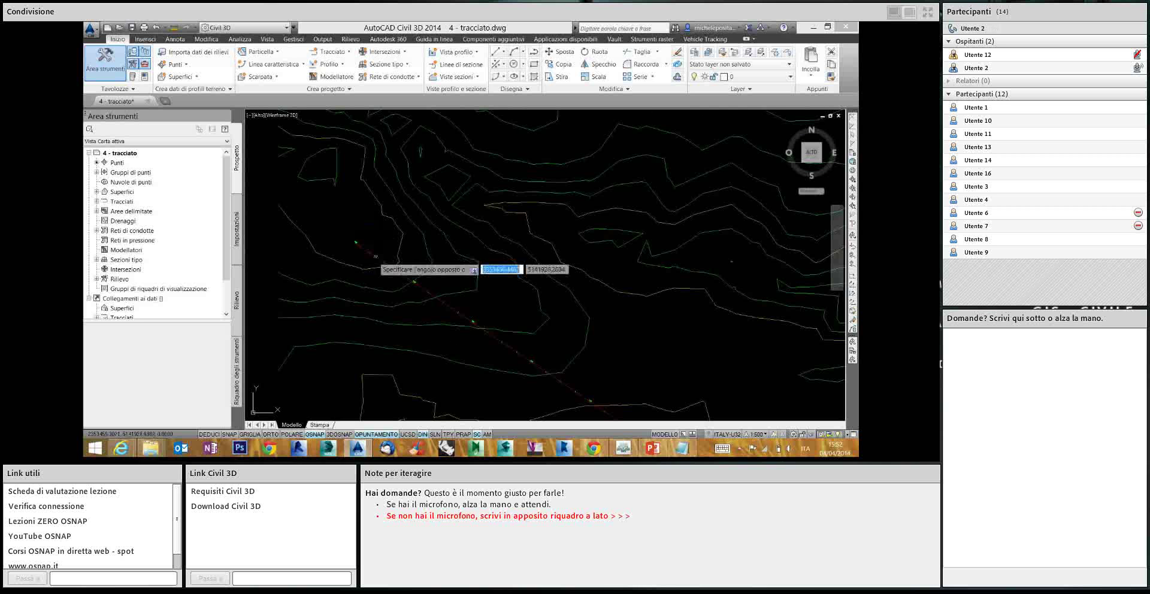
{"action": "left_click", "coordinate": [370, 258]}
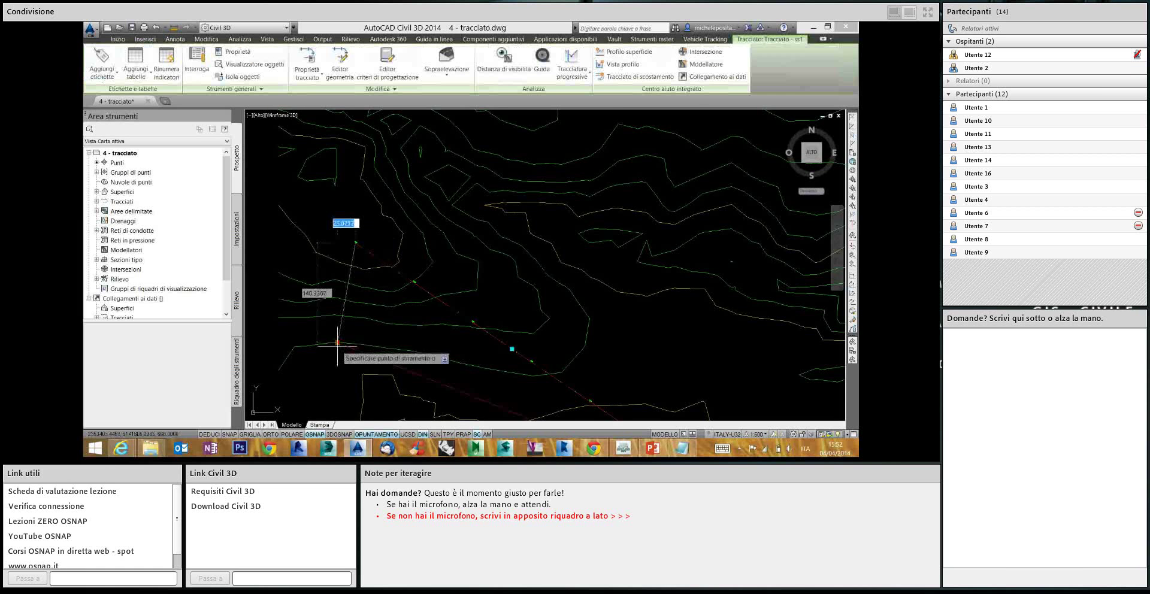
{"action": "scroll", "coordinate": [336, 279], "scroll_direction": "down", "scroll_amount": 3}
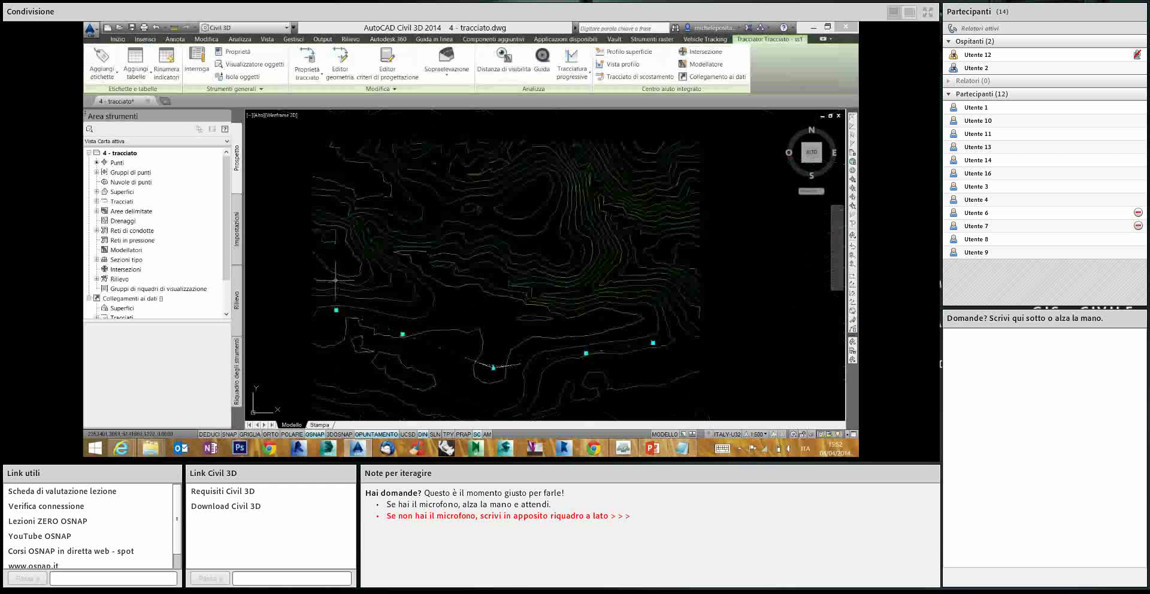
{"action": "scroll", "coordinate": [552, 277], "scroll_direction": "down", "scroll_amount": 2}
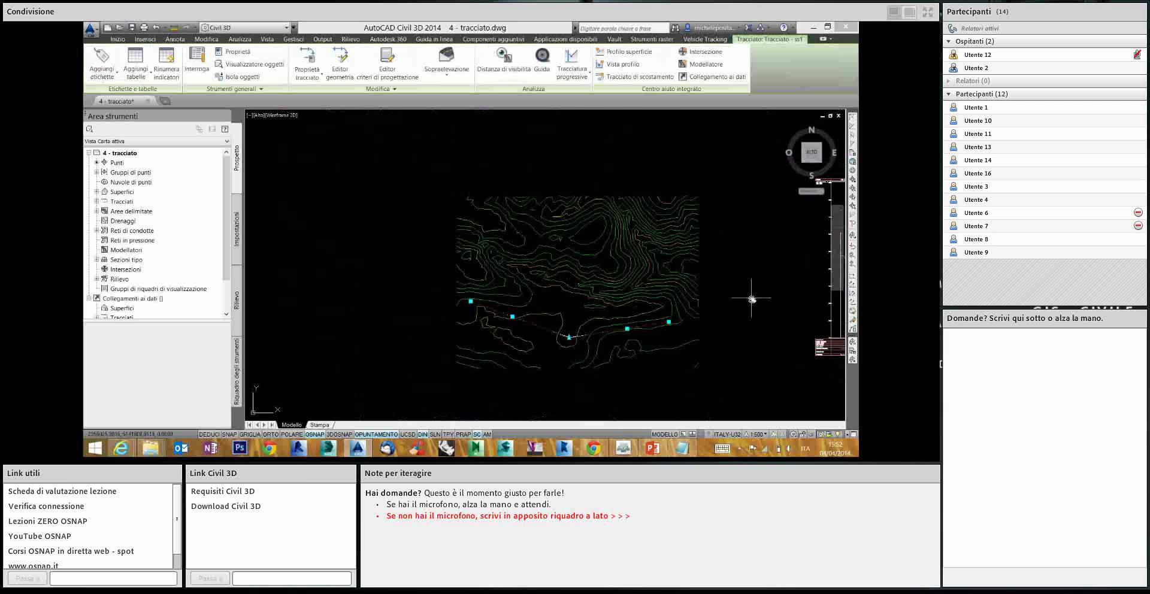
{"action": "middle_click_drag", "start_coordinate": [753, 295], "coordinate": [574, 292]}
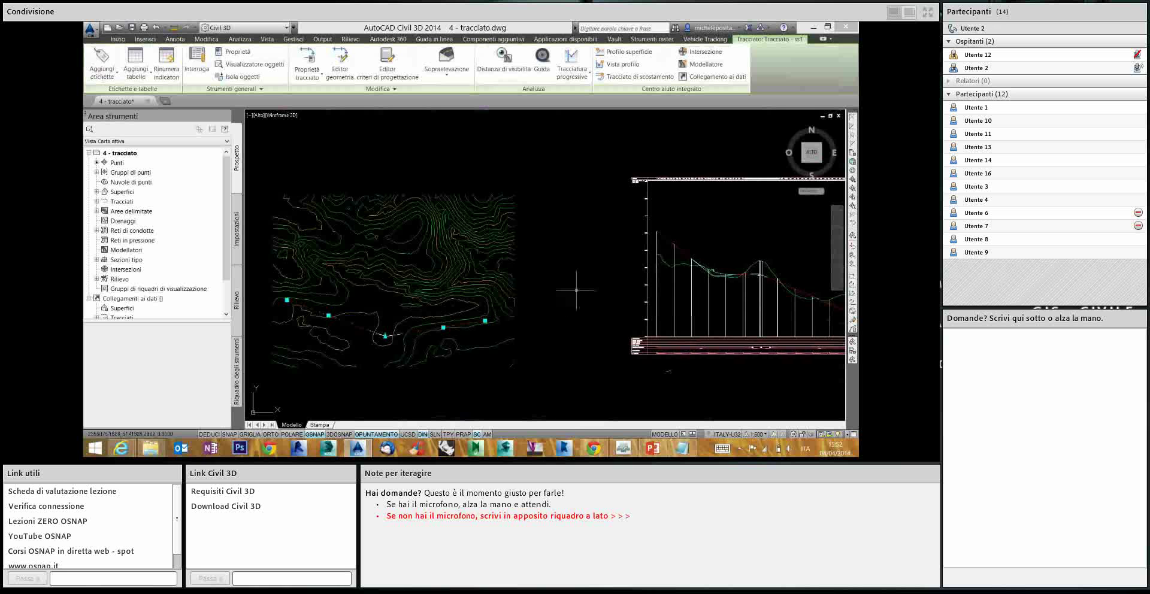
{"action": "key", "text": "Escape"}
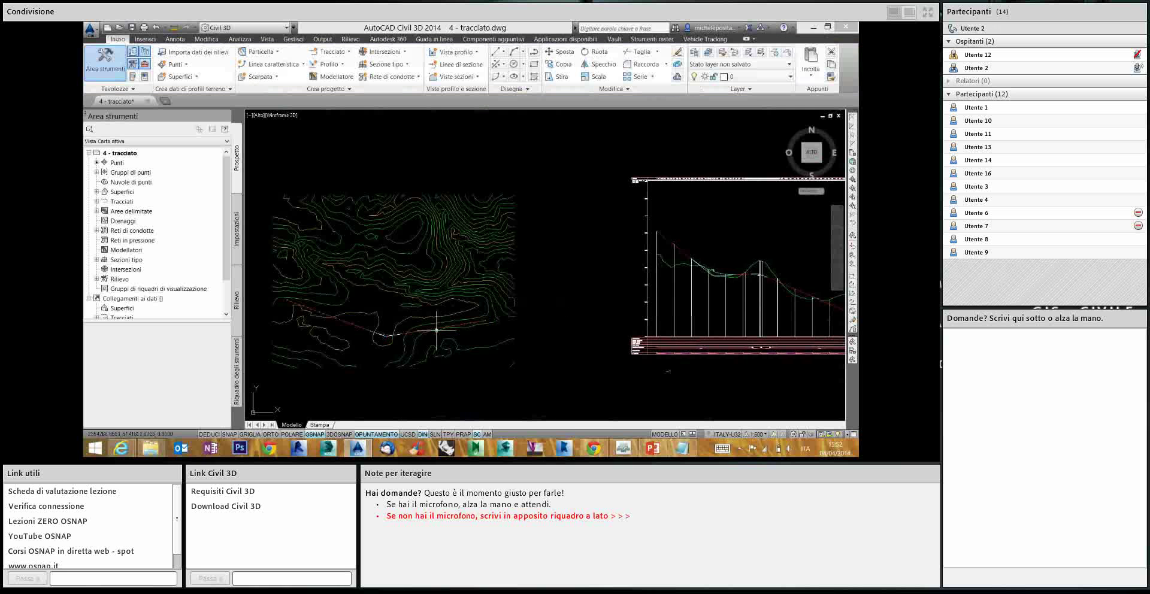
{"action": "scroll", "coordinate": [438, 331], "scroll_direction": "up", "scroll_amount": 2}
{"action": "scroll", "coordinate": [380, 277], "scroll_direction": "up", "scroll_amount": 1}
{"action": "scroll", "coordinate": [380, 277], "scroll_direction": "up", "scroll_amount": 1}
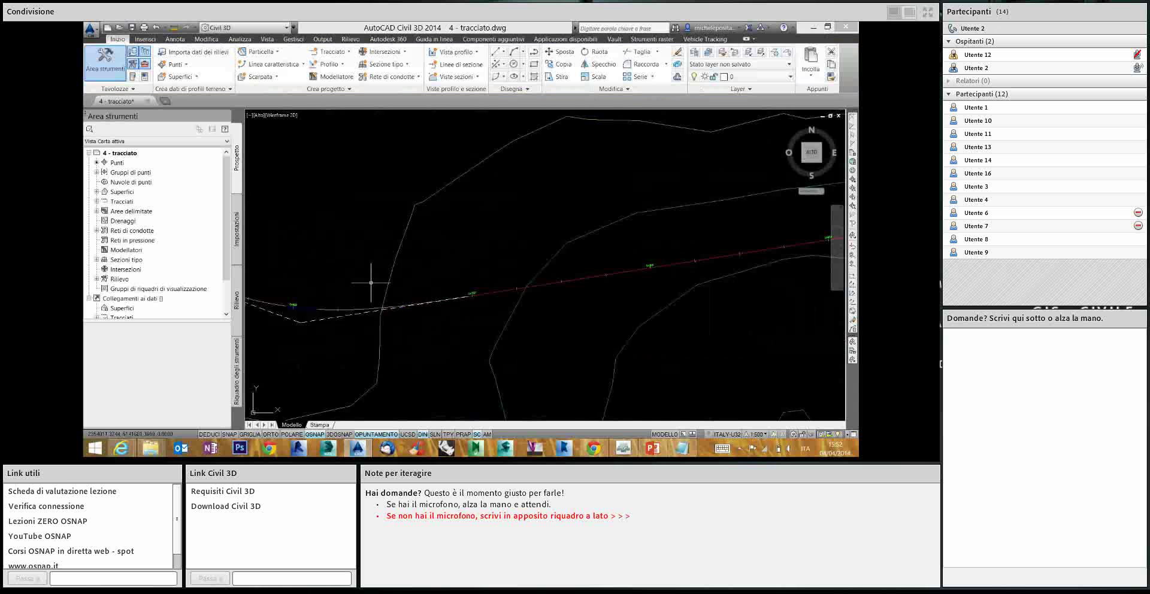
{"action": "scroll", "coordinate": [380, 277], "scroll_direction": "up", "scroll_amount": 1}
{"action": "scroll", "coordinate": [379, 277], "scroll_direction": "down", "scroll_amount": 2}
{"action": "scroll", "coordinate": [416, 277], "scroll_direction": "down", "scroll_amount": 3}
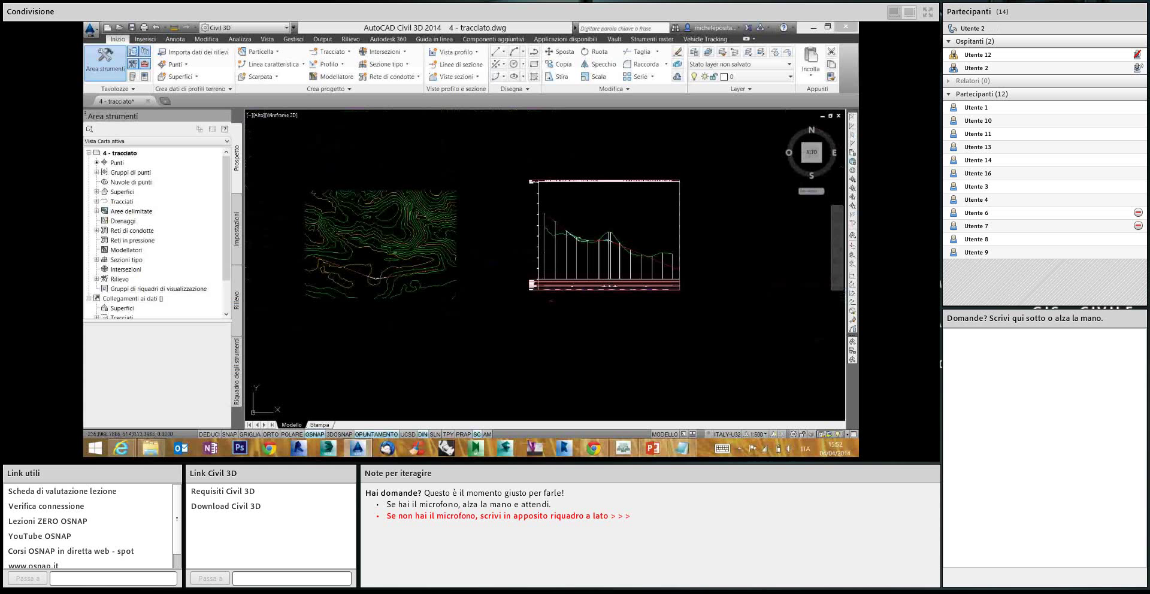
Create a corridor from assembly Sezione tipo - aa, targeting surface Superficie A
{"action": "key", "text": "Return"}
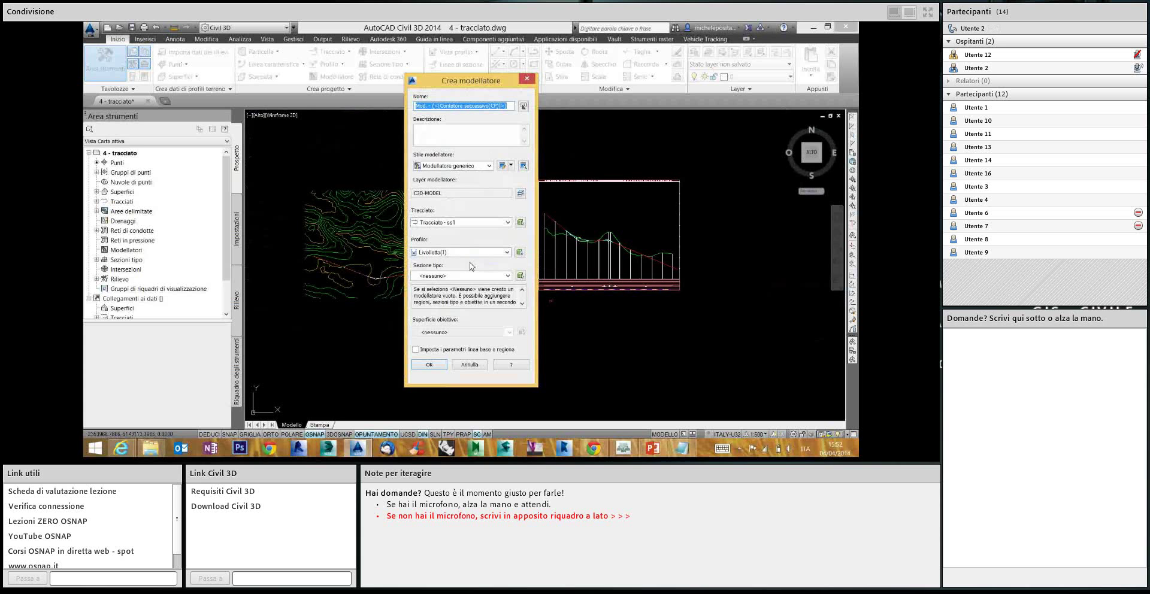
{"action": "left_click", "coordinate": [508, 276]}
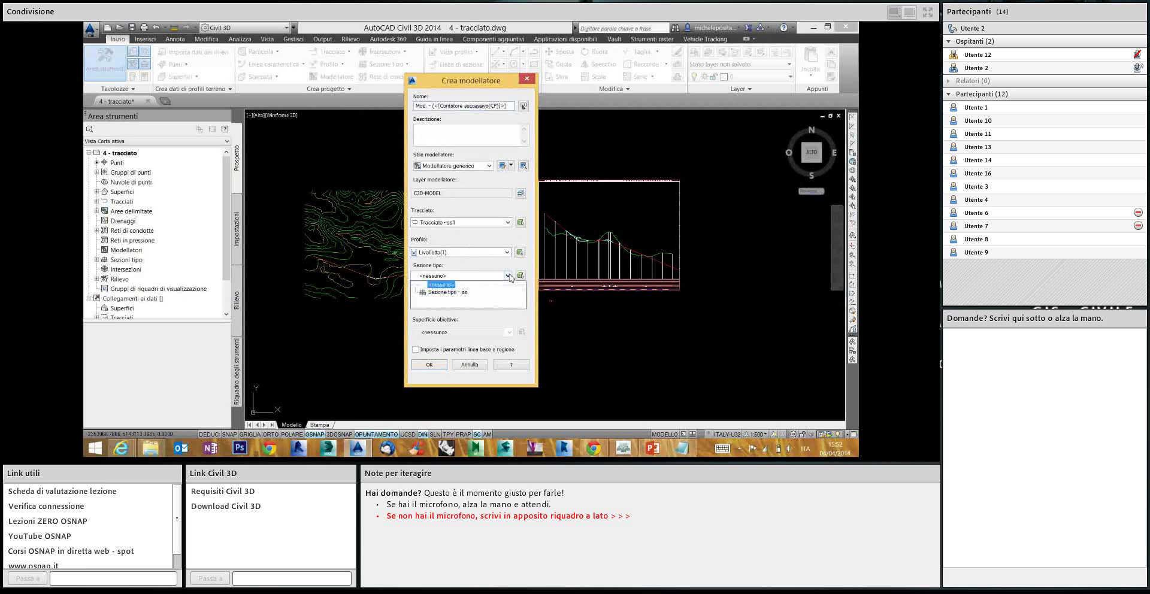
{"action": "left_click", "coordinate": [455, 292]}
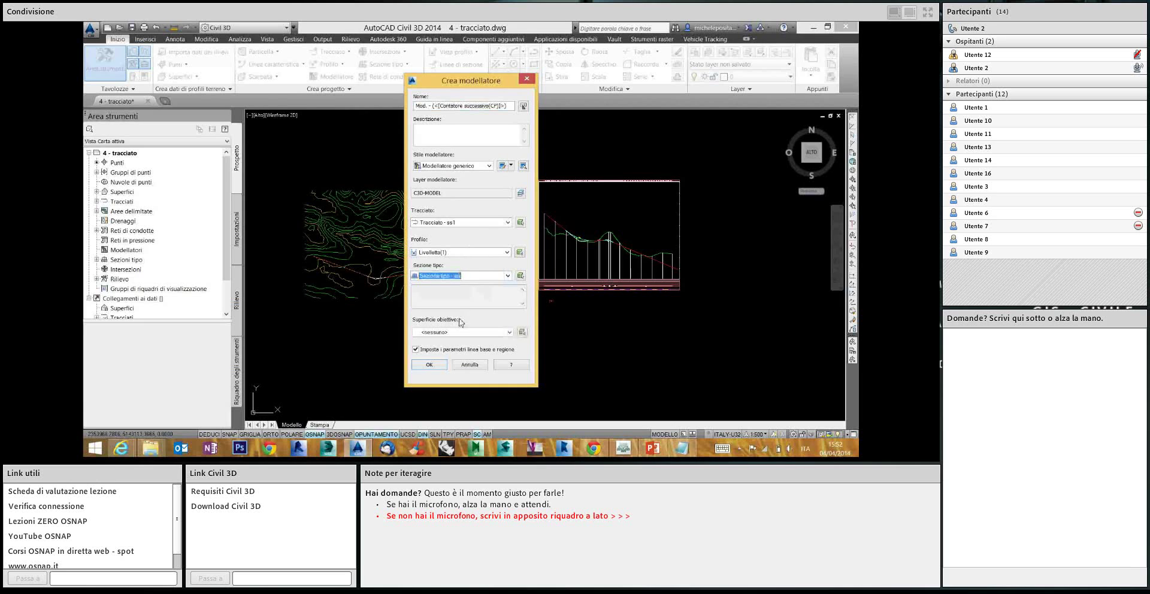
{"action": "left_click", "coordinate": [510, 333]}
{"action": "left_click", "coordinate": [453, 352]}
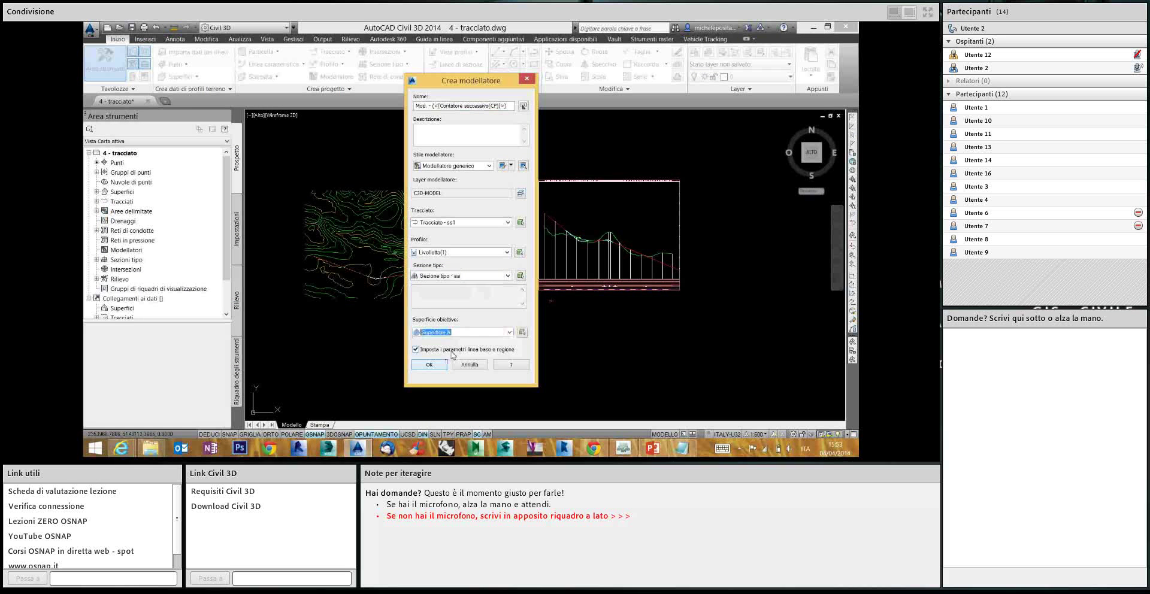
{"action": "left_click", "coordinate": [433, 365]}
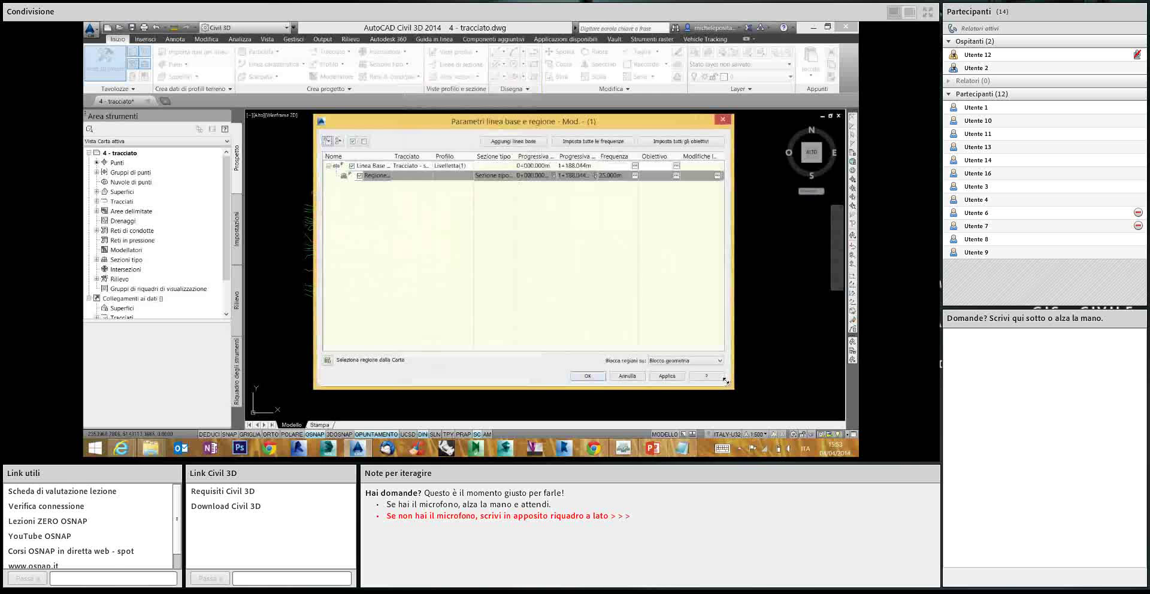
Enlarge and reposition the baseline and region parameters dialog, then open the region's assembly frequency settings
{"action": "left_click_drag", "start_coordinate": [725, 381], "coordinate": [794, 394]}
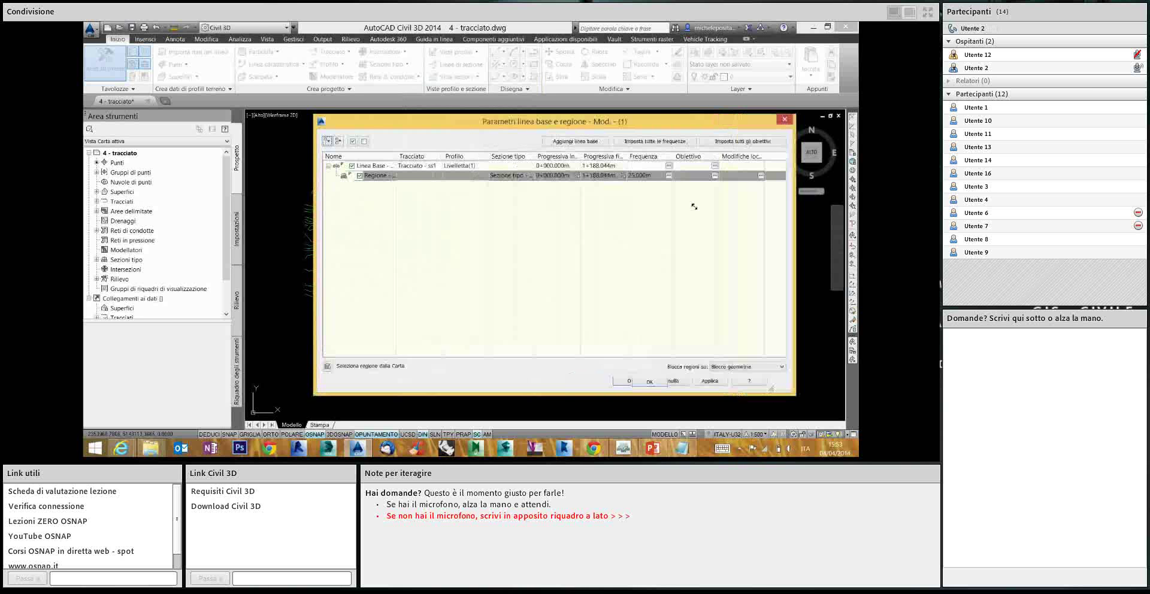
{"action": "left_click_drag", "start_coordinate": [685, 121], "coordinate": [609, 88]}
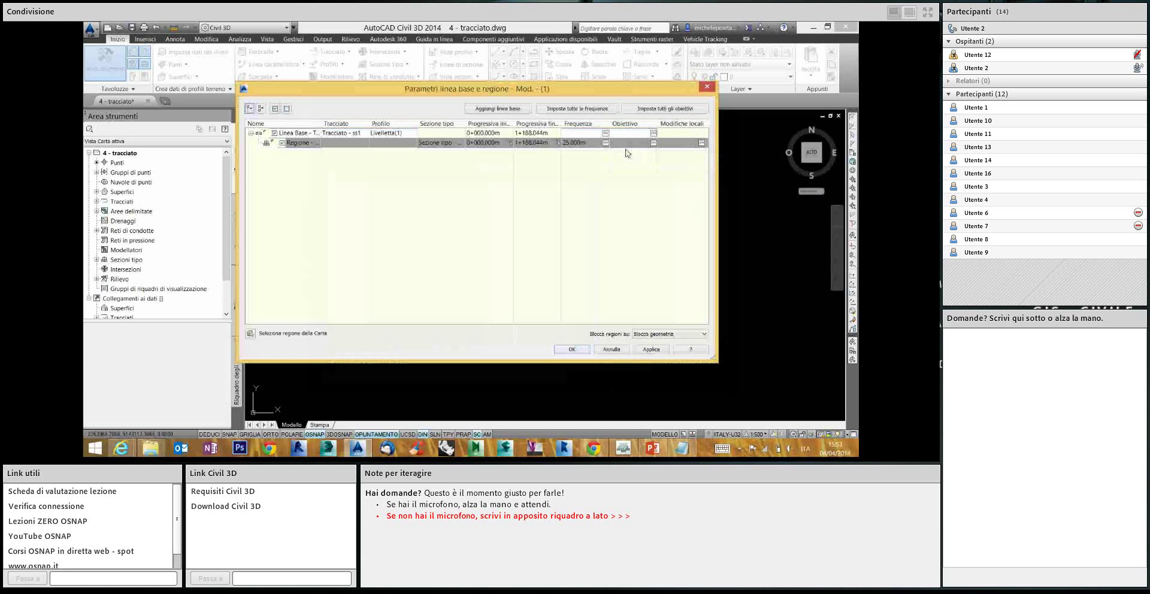
{"action": "left_click", "coordinate": [607, 143]}
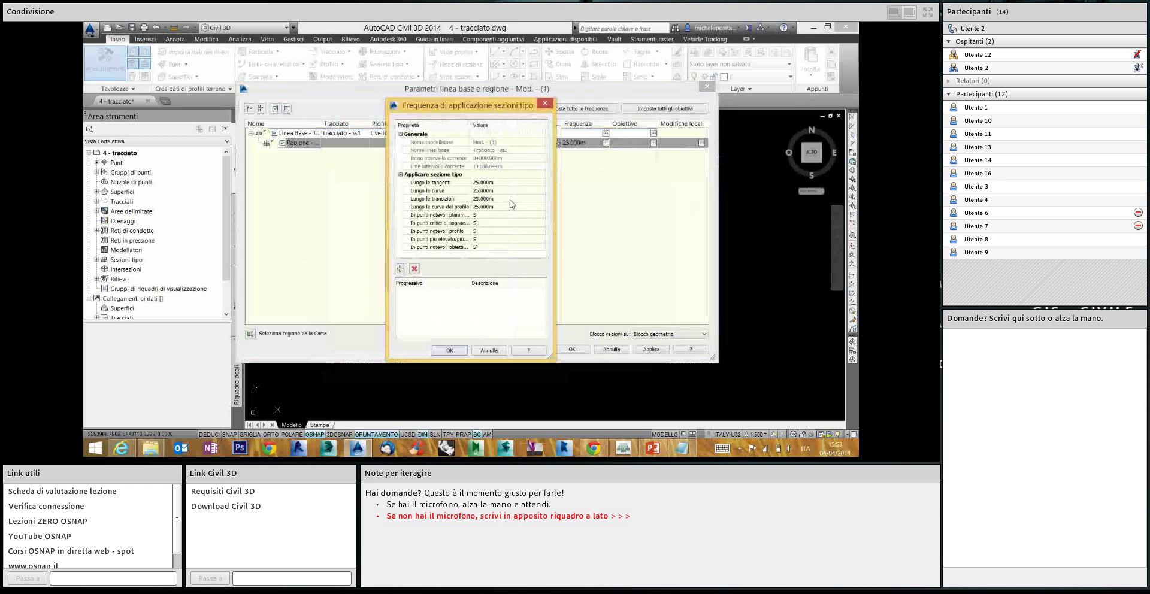
Set assembly frequency along curves, transitions and profile curves to 5 m
{"action": "left_click", "coordinate": [513, 191]}
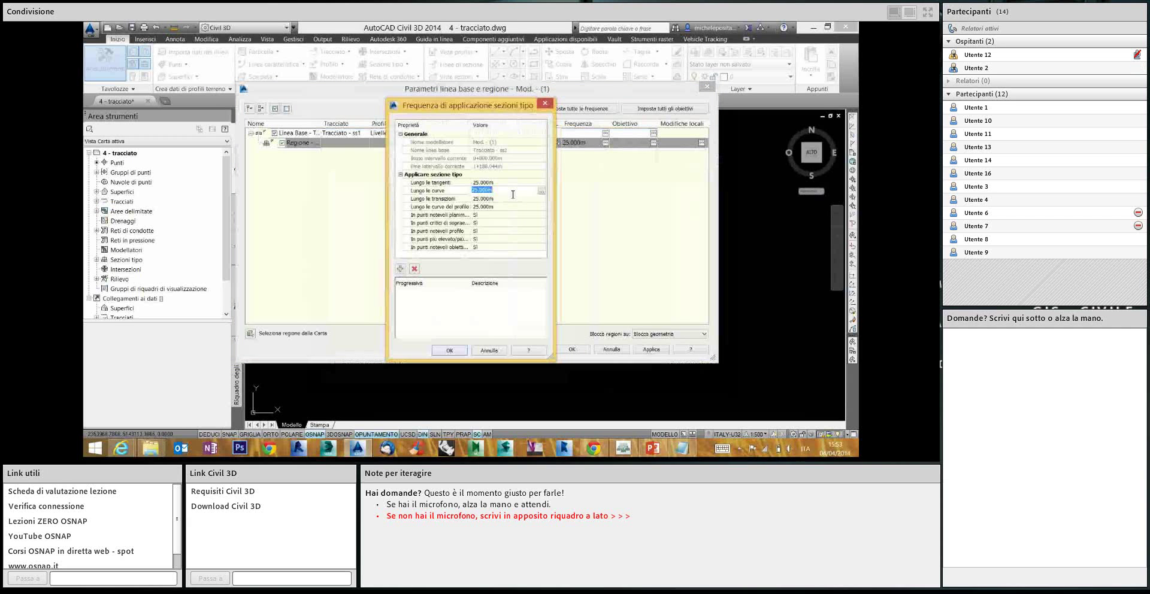
{"action": "type", "text": "5"}
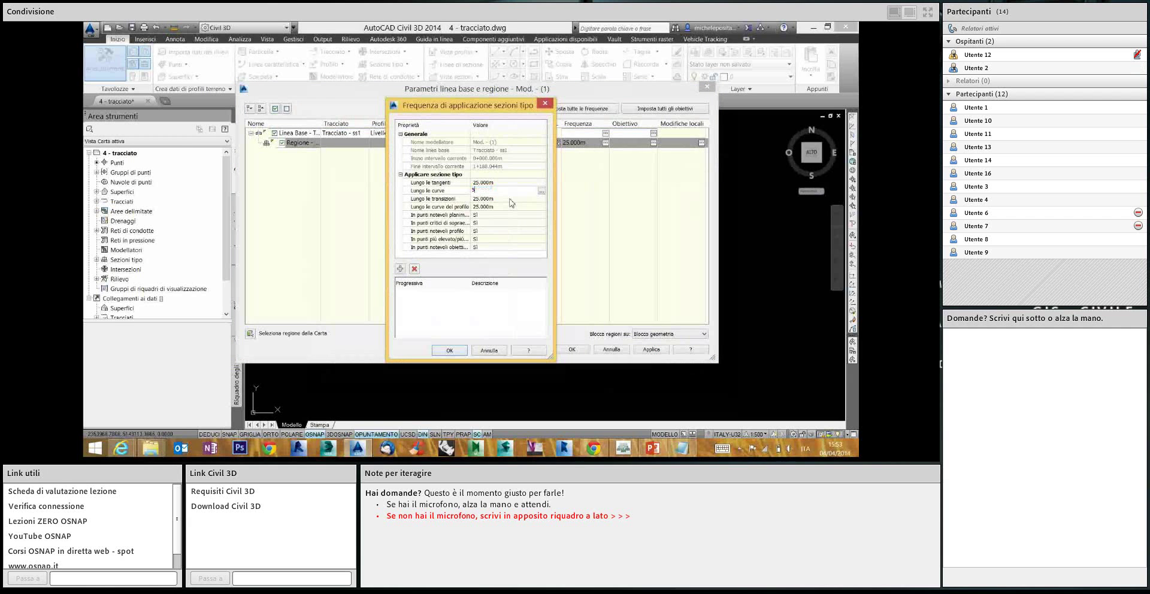
{"action": "left_click", "coordinate": [510, 199]}
{"action": "type", "text": "5"}
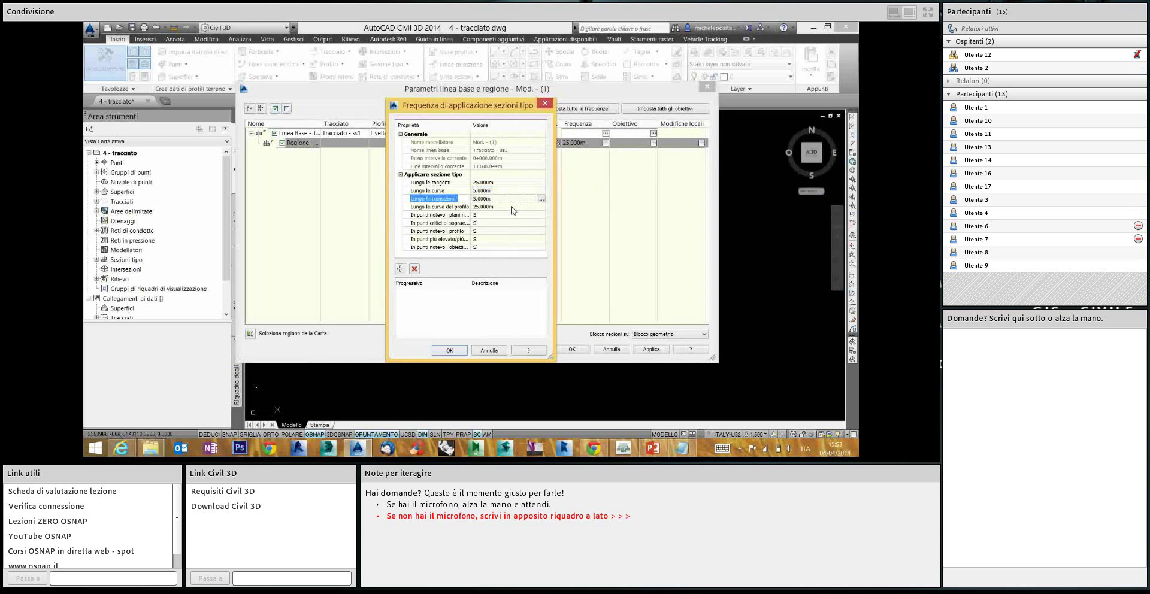
{"action": "left_click", "coordinate": [513, 208]}
{"action": "type", "text": "5"}
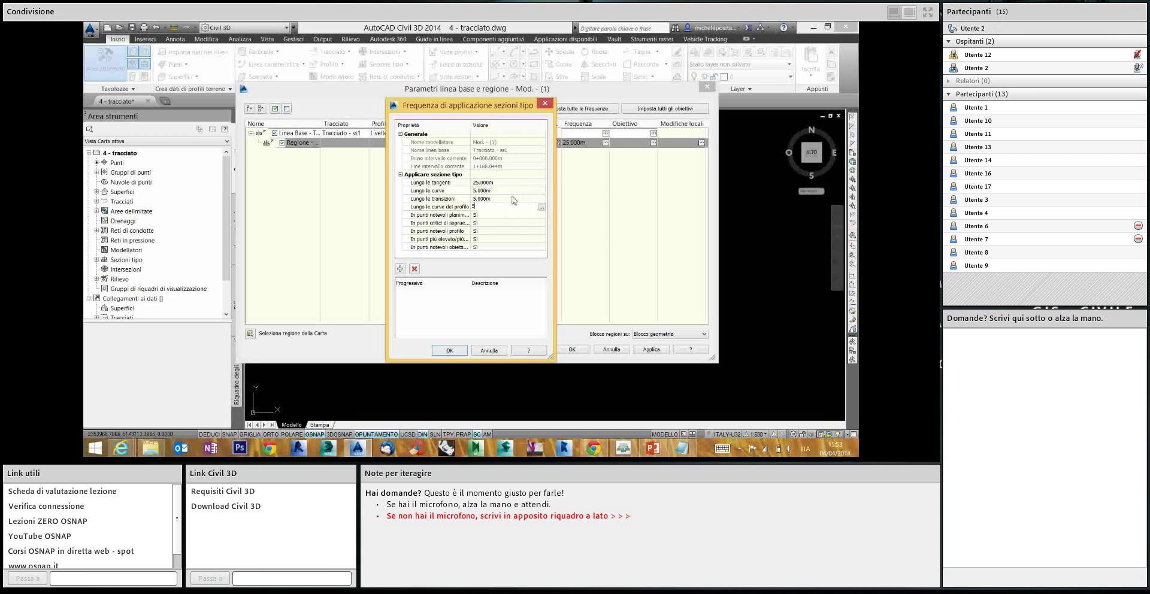
{"action": "key", "text": "Return"}
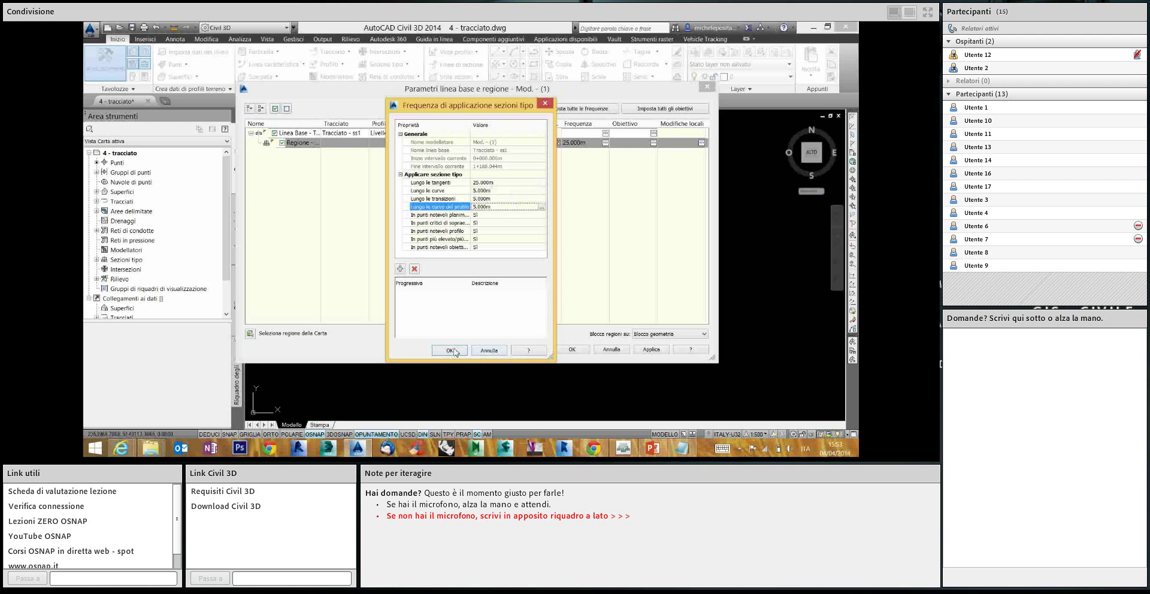
{"action": "left_click", "coordinate": [455, 352]}
Apply the new frequencies, rebuild corridor Mod. - (1), and close the parameters dialog
{"action": "left_click", "coordinate": [637, 350]}
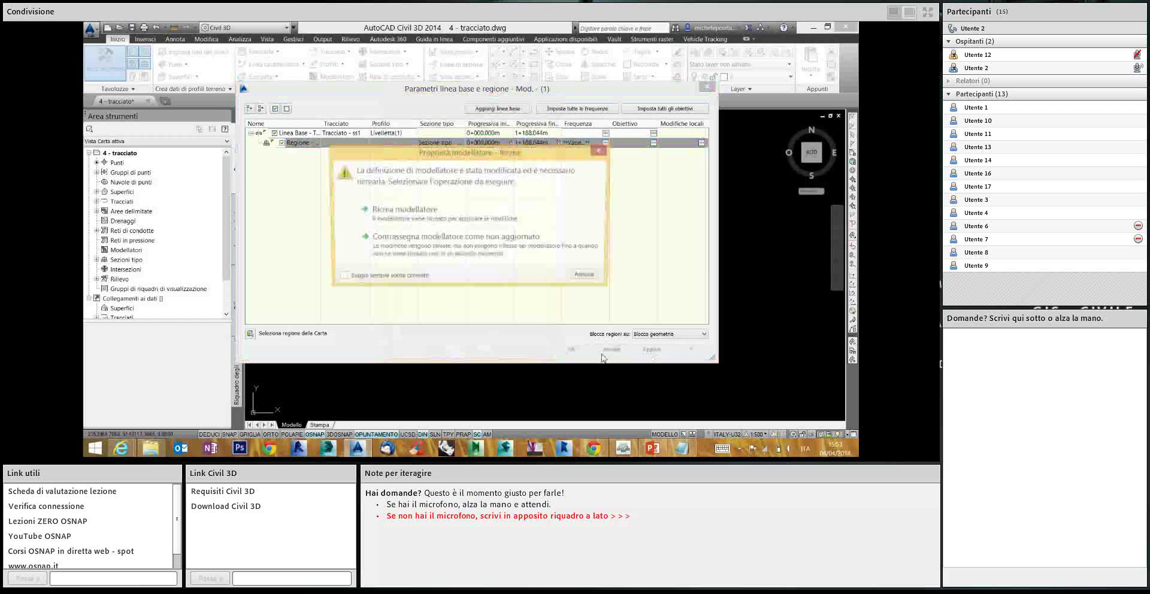
{"action": "left_click", "coordinate": [404, 210]}
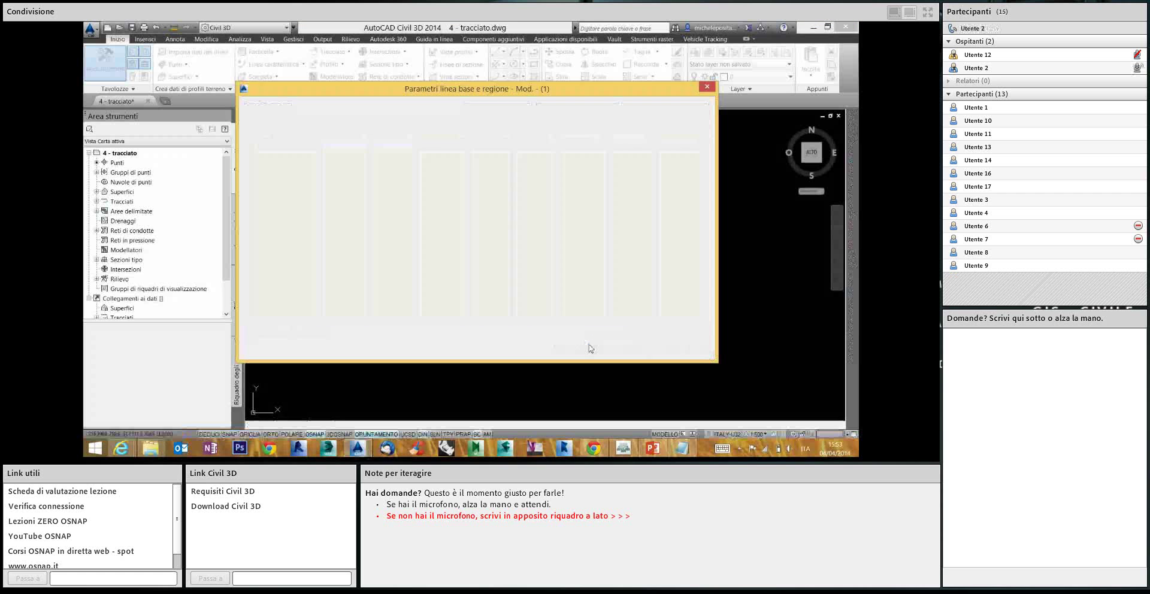
{"action": "left_click", "coordinate": [590, 349]}
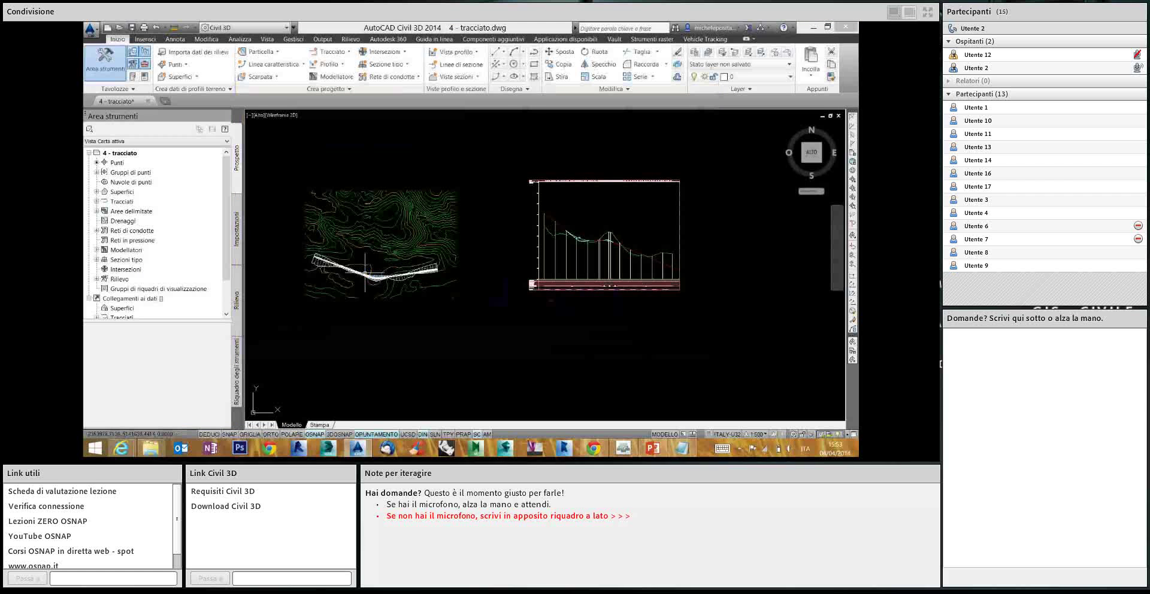
Zoom in on corridor Mod. - (1) to see its closely spaced sections along the alignment
{"action": "scroll", "coordinate": [320, 271], "scroll_direction": "up", "scroll_amount": 4}
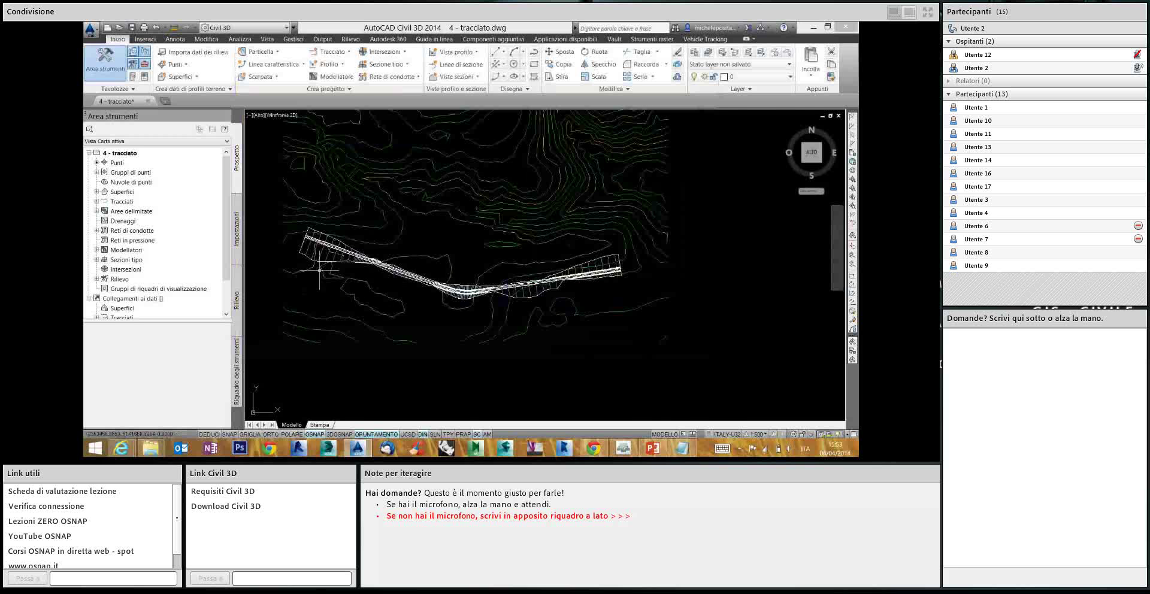
{"action": "scroll", "coordinate": [364, 270], "scroll_direction": "up", "scroll_amount": 2}
{"action": "scroll", "coordinate": [363, 270], "scroll_direction": "up", "scroll_amount": 2}
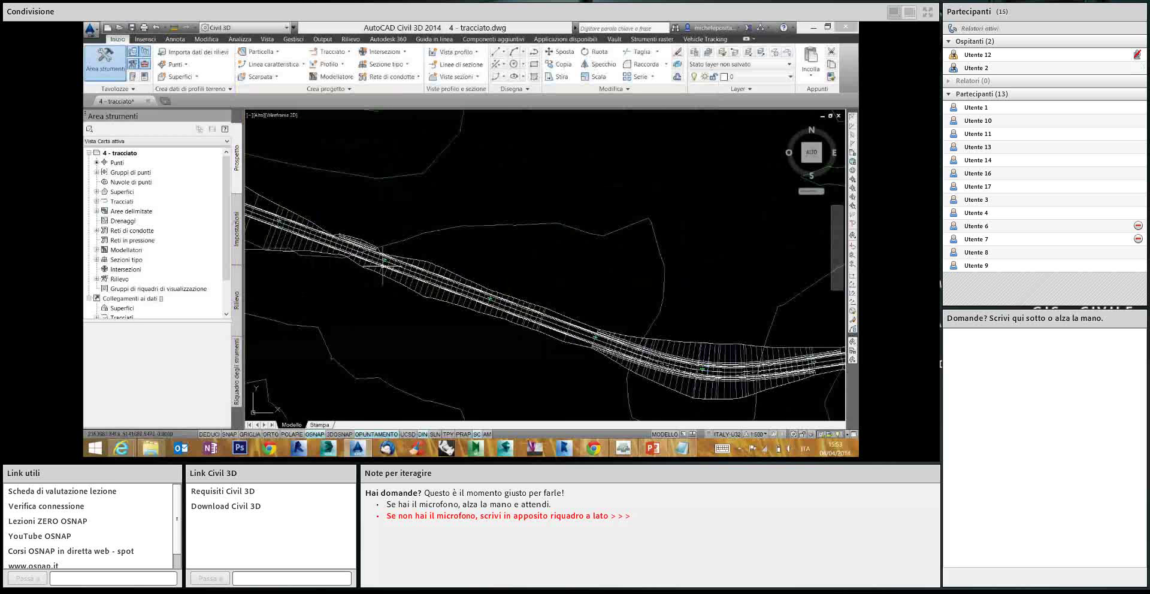
{"action": "scroll", "coordinate": [396, 222], "scroll_direction": "up", "scroll_amount": 2}
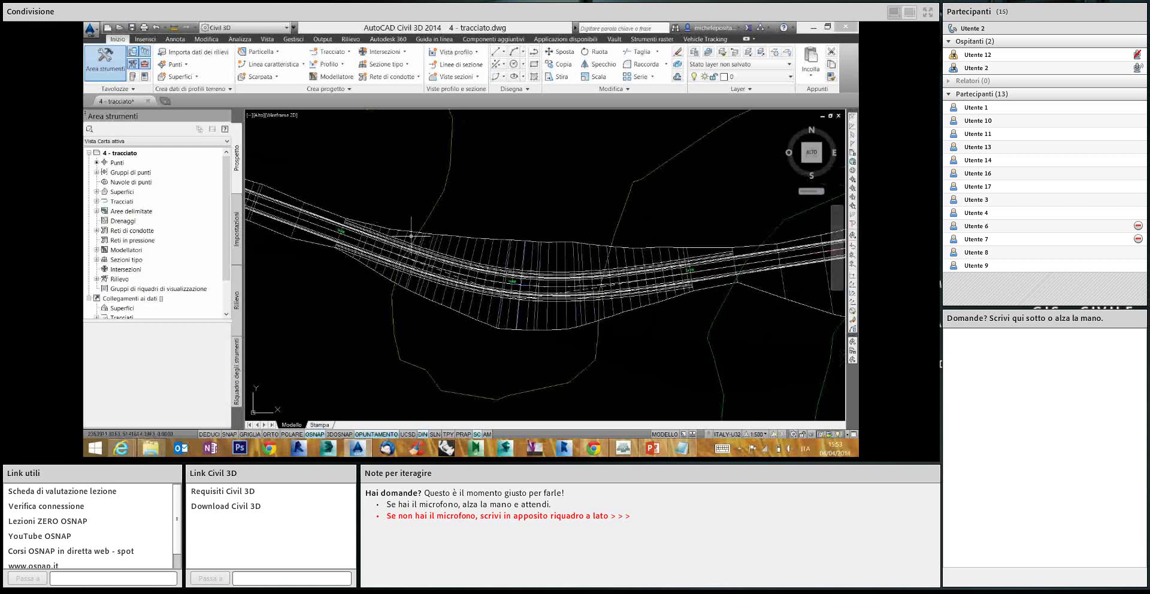
{"action": "scroll", "coordinate": [443, 241], "scroll_direction": "up", "scroll_amount": 1}
{"action": "scroll", "coordinate": [454, 252], "scroll_direction": "up", "scroll_amount": 1}
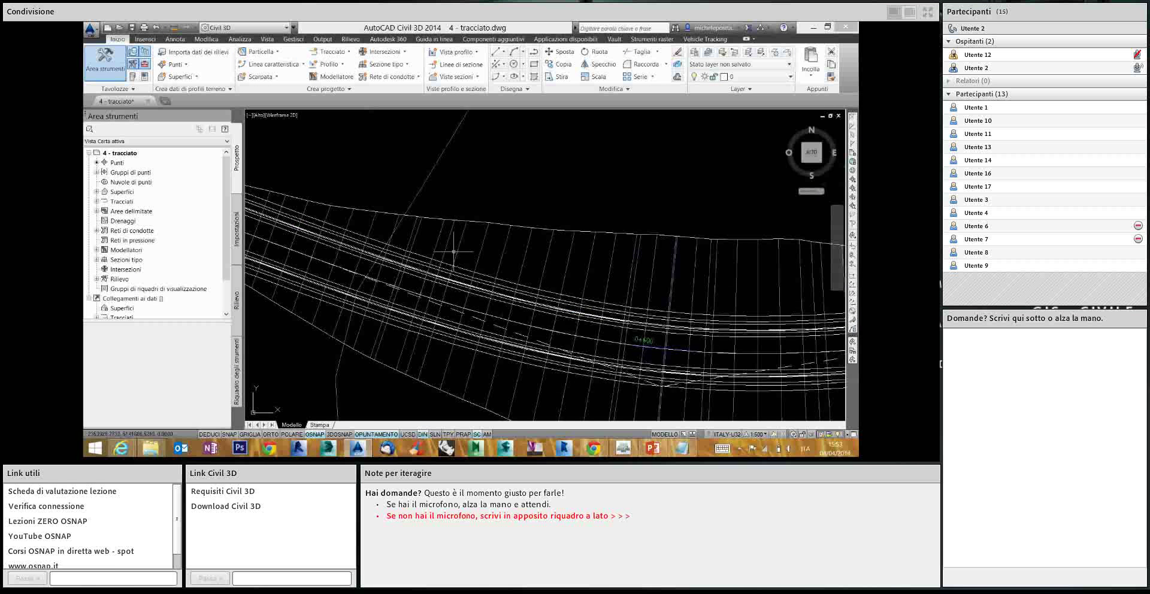
{"action": "scroll", "coordinate": [454, 251], "scroll_direction": "down", "scroll_amount": 1}
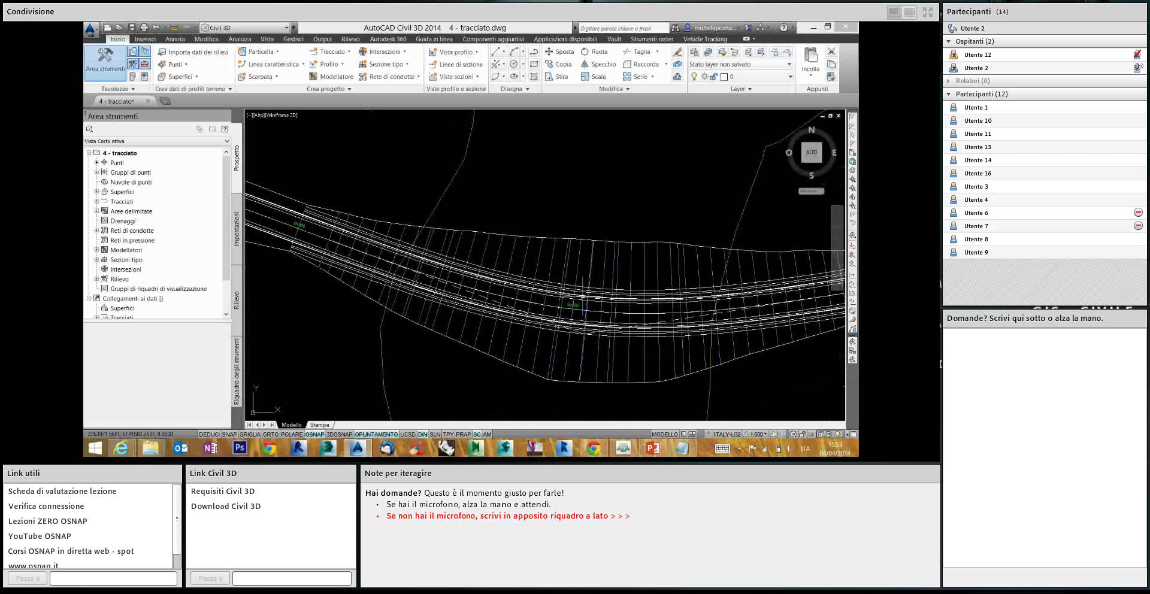
{"action": "scroll", "coordinate": [582, 296], "scroll_direction": "down", "scroll_amount": 2}
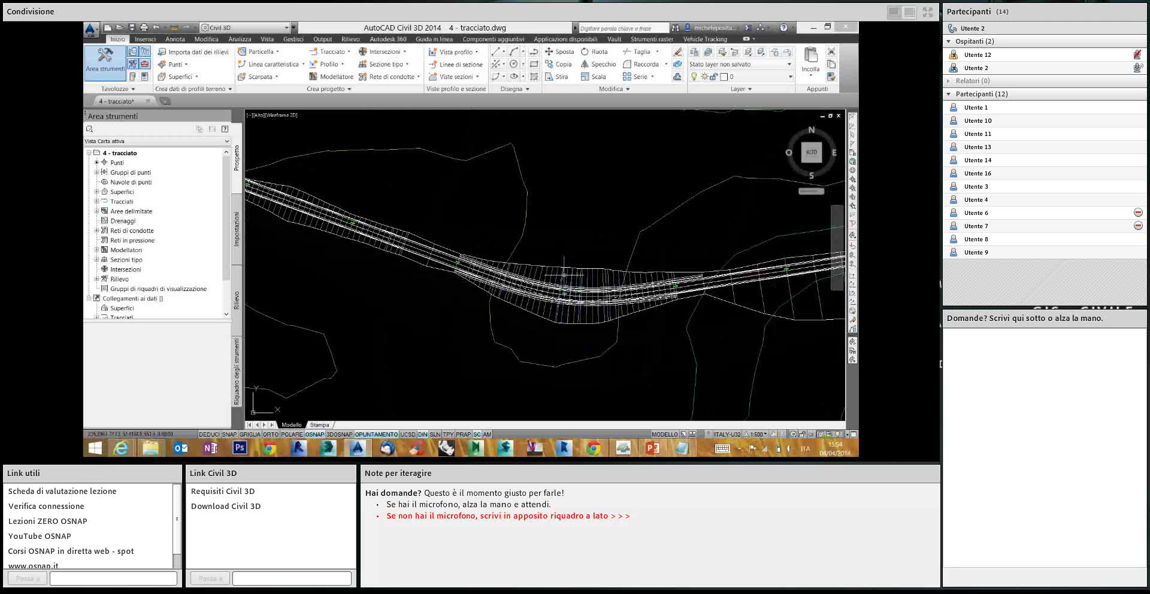
Open the corridor in the Object Viewer and switch to the SO assonometrico view
{"action": "left_click", "coordinate": [567, 267]}
{"action": "right_click", "coordinate": [570, 198]}
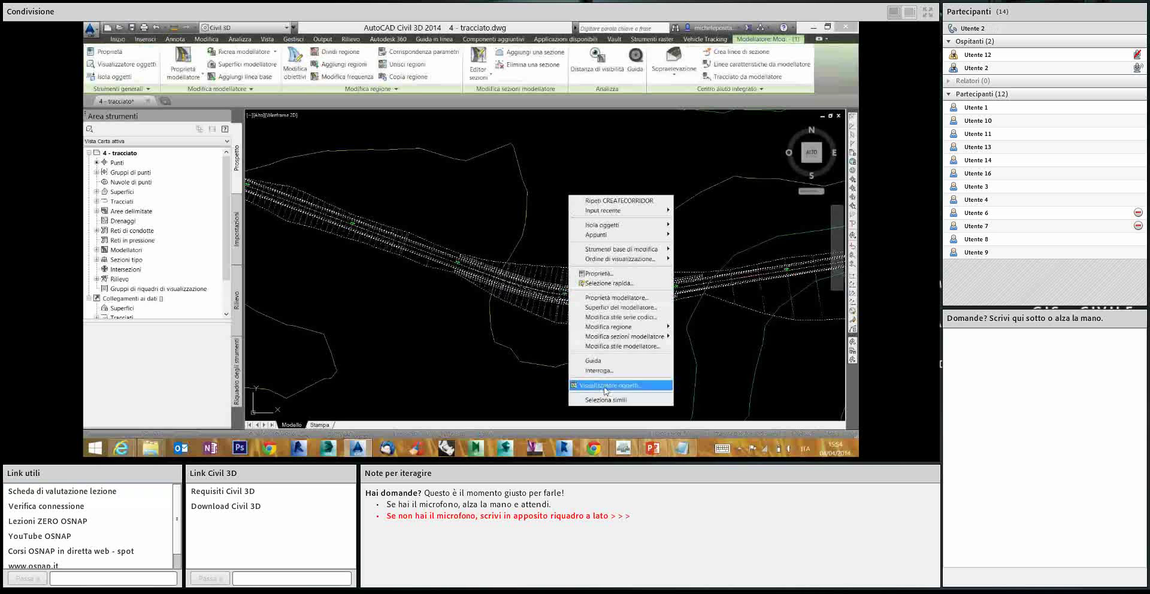
{"action": "left_click", "coordinate": [605, 386]}
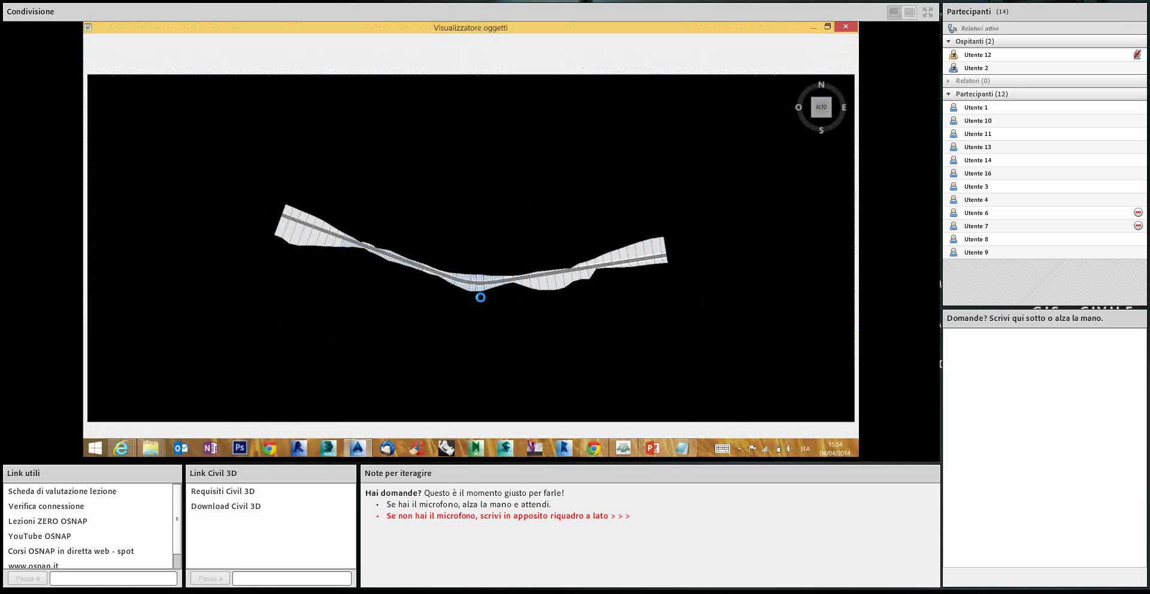
{"action": "left_click_drag", "start_coordinate": [483, 296], "coordinate": [481, 182]}
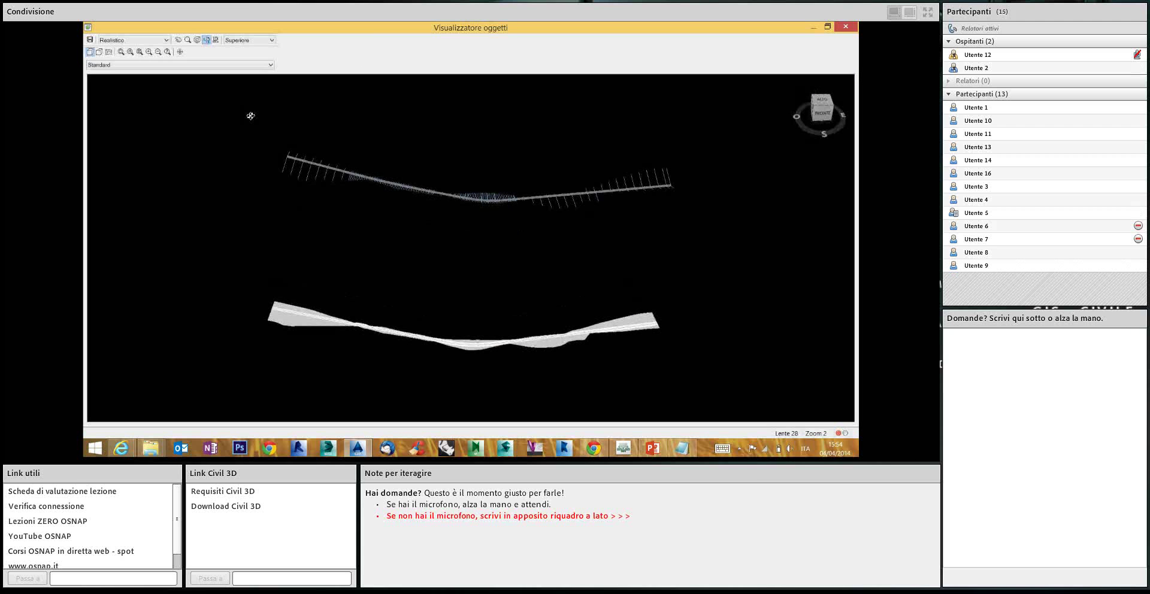
{"action": "left_click", "coordinate": [256, 41]}
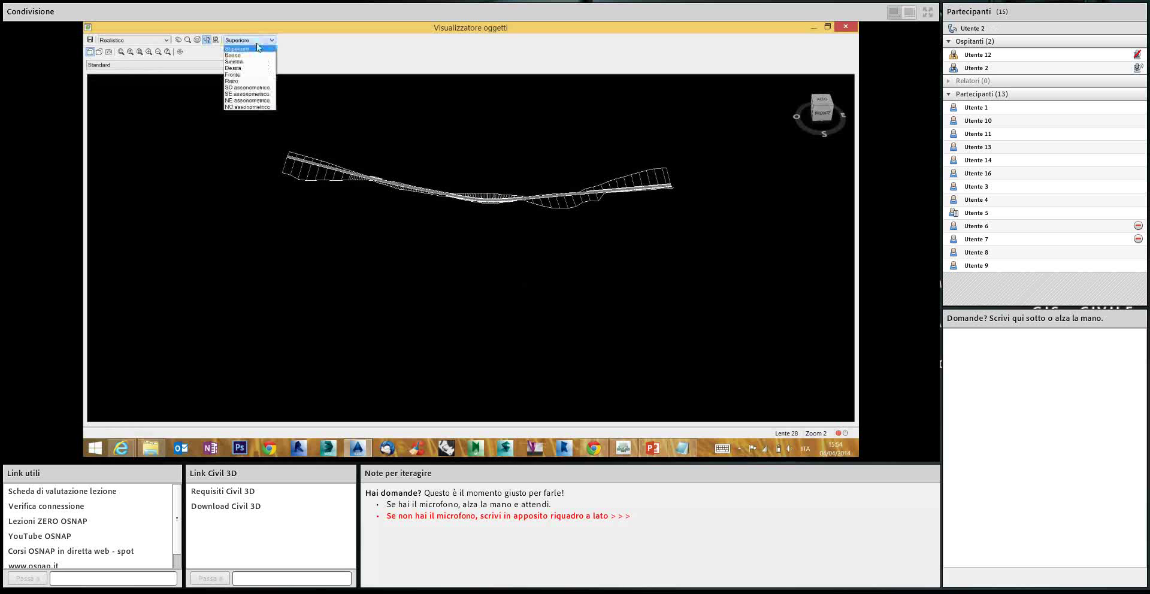
{"action": "left_click", "coordinate": [252, 88]}
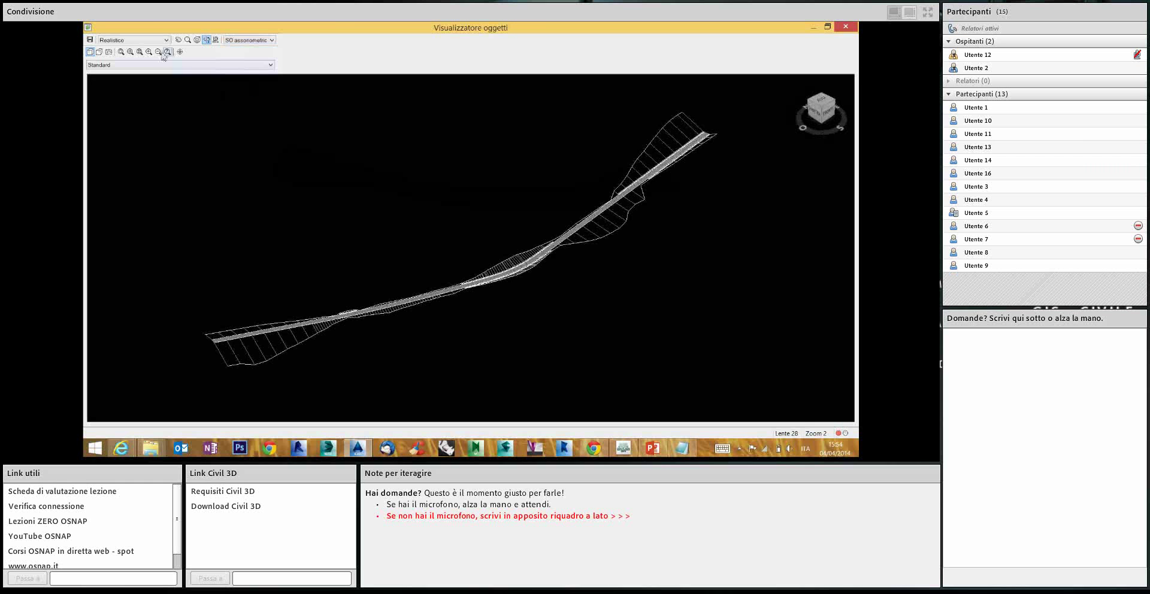
Box-zoom into the road area and adjust the 3D view by panning and zooming
{"action": "left_click", "coordinate": [138, 53]}
{"action": "left_click", "coordinate": [453, 231]}
{"action": "left_click", "coordinate": [579, 312]}
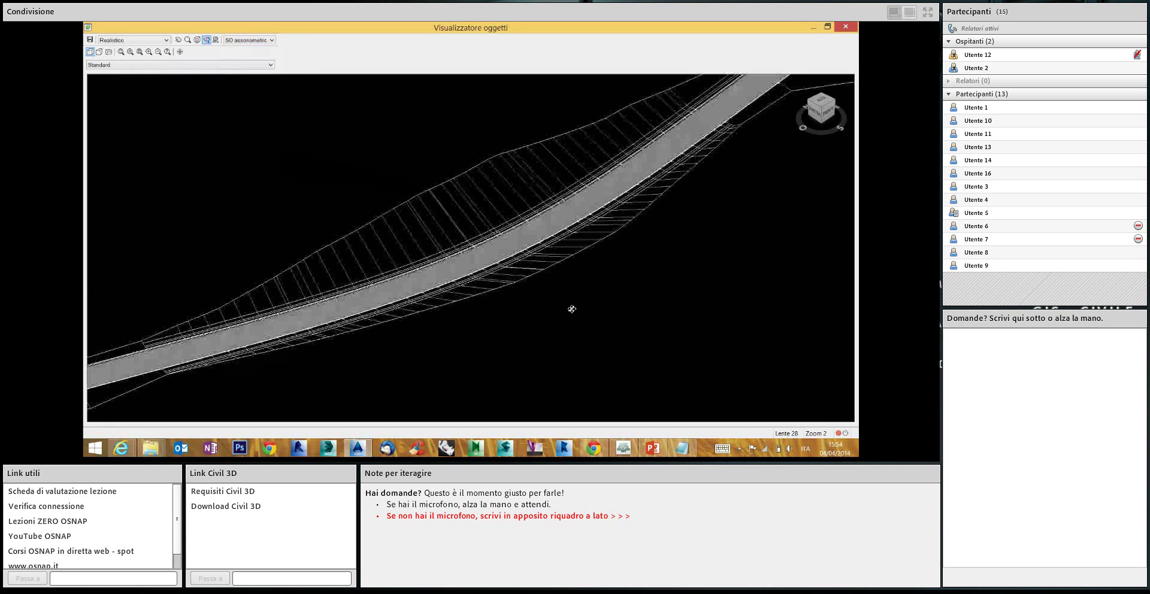
{"action": "scroll", "coordinate": [506, 287], "scroll_direction": "up", "scroll_amount": 3}
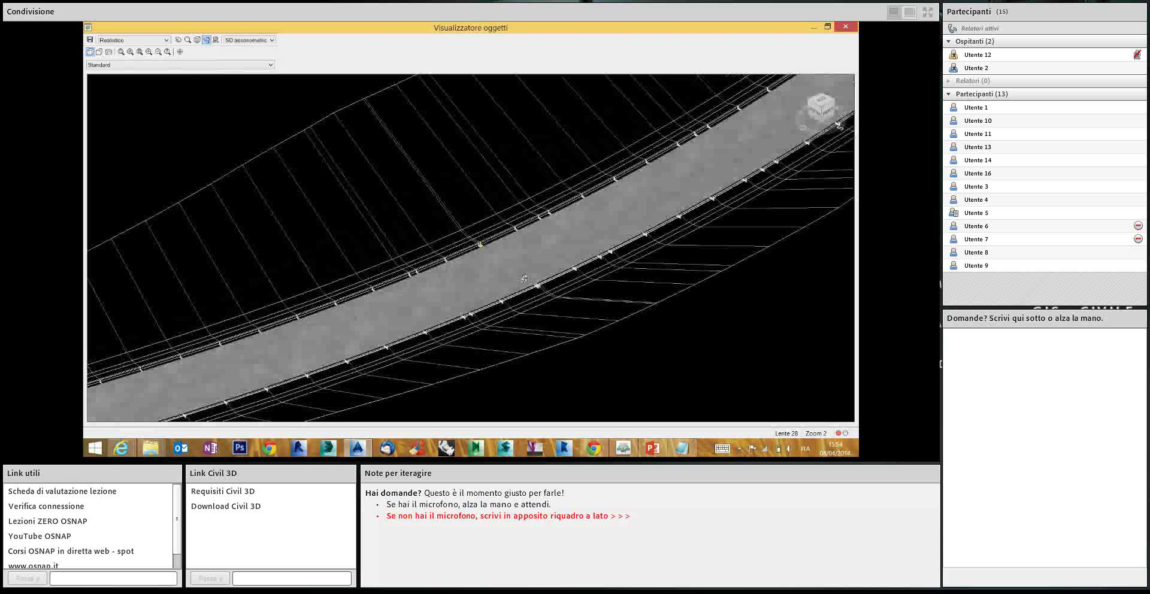
{"action": "middle_click_drag", "start_coordinate": [525, 276], "coordinate": [520, 240]}
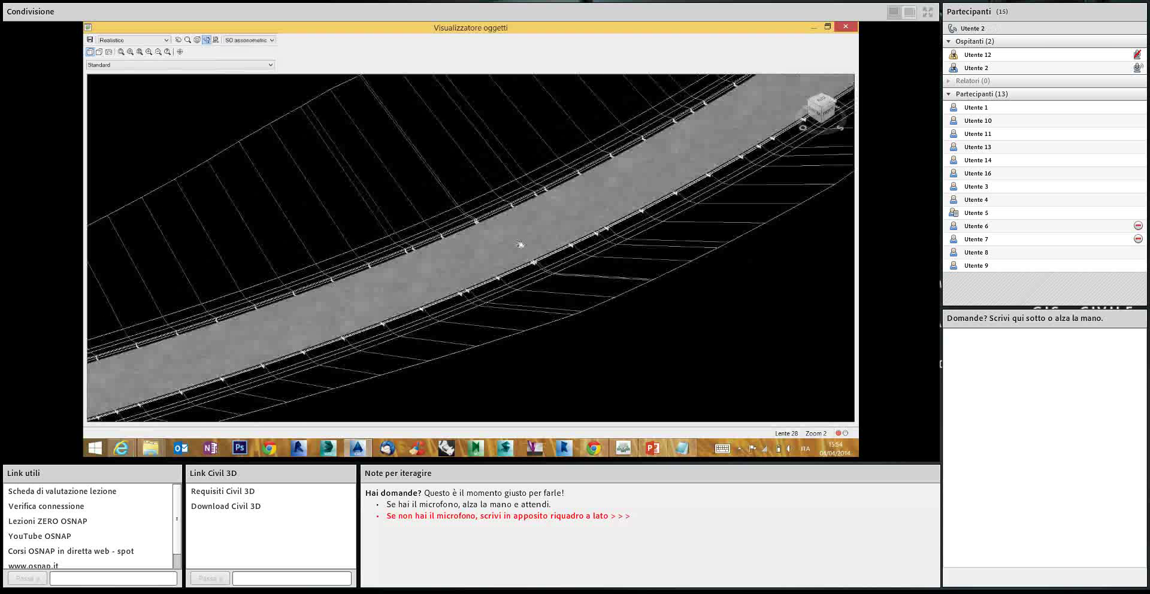
{"action": "left_click_drag", "start_coordinate": [520, 243], "coordinate": [519, 250]}
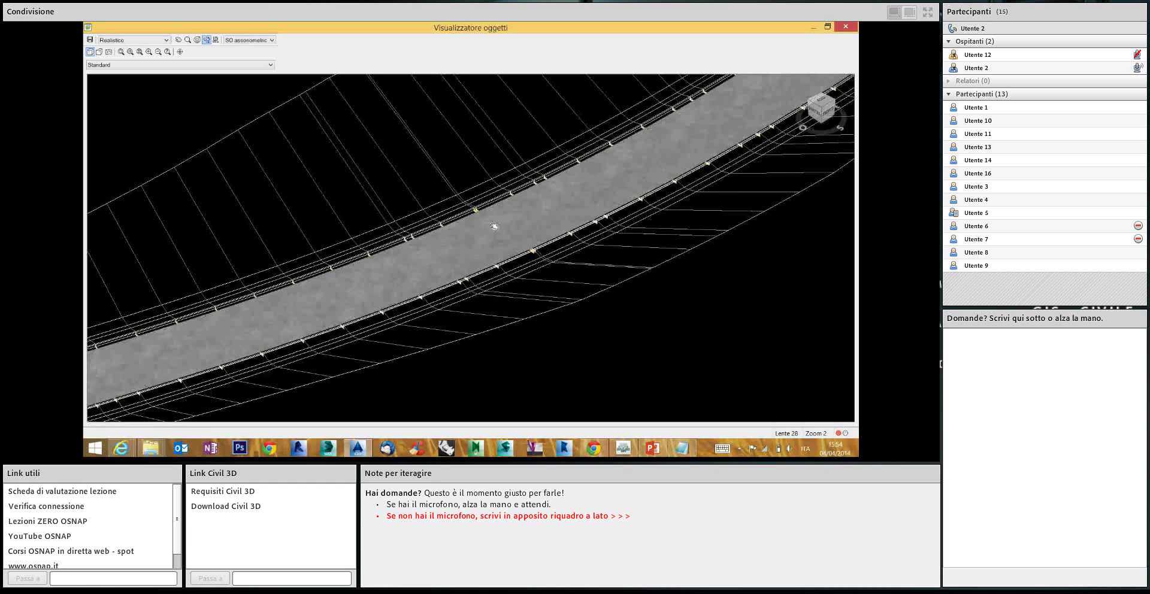
{"action": "scroll", "coordinate": [400, 294], "scroll_direction": "up", "scroll_amount": 2}
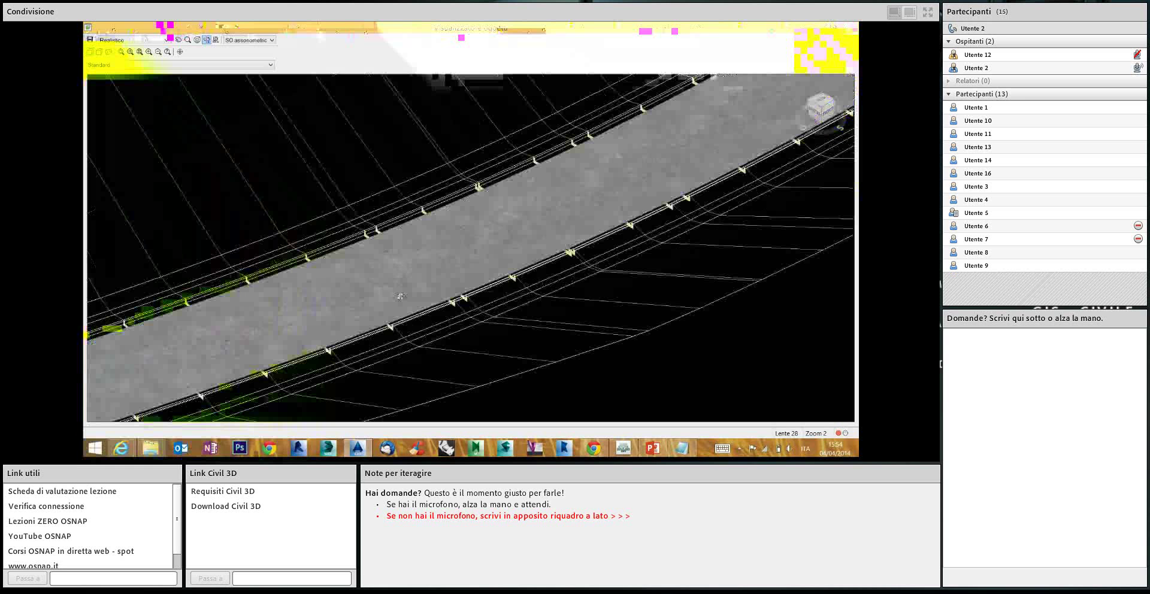
{"action": "scroll", "coordinate": [415, 277], "scroll_direction": "down", "scroll_amount": 2}
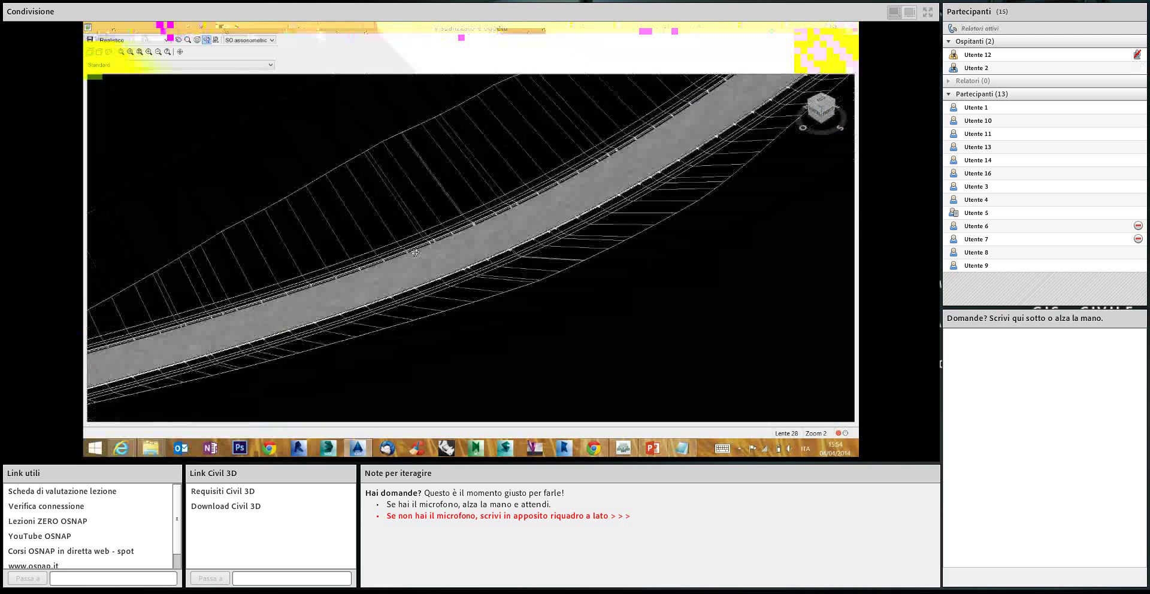
{"action": "scroll", "coordinate": [342, 312], "scroll_direction": "down", "scroll_amount": 2}
{"action": "scroll", "coordinate": [299, 310], "scroll_direction": "down", "scroll_amount": 2}
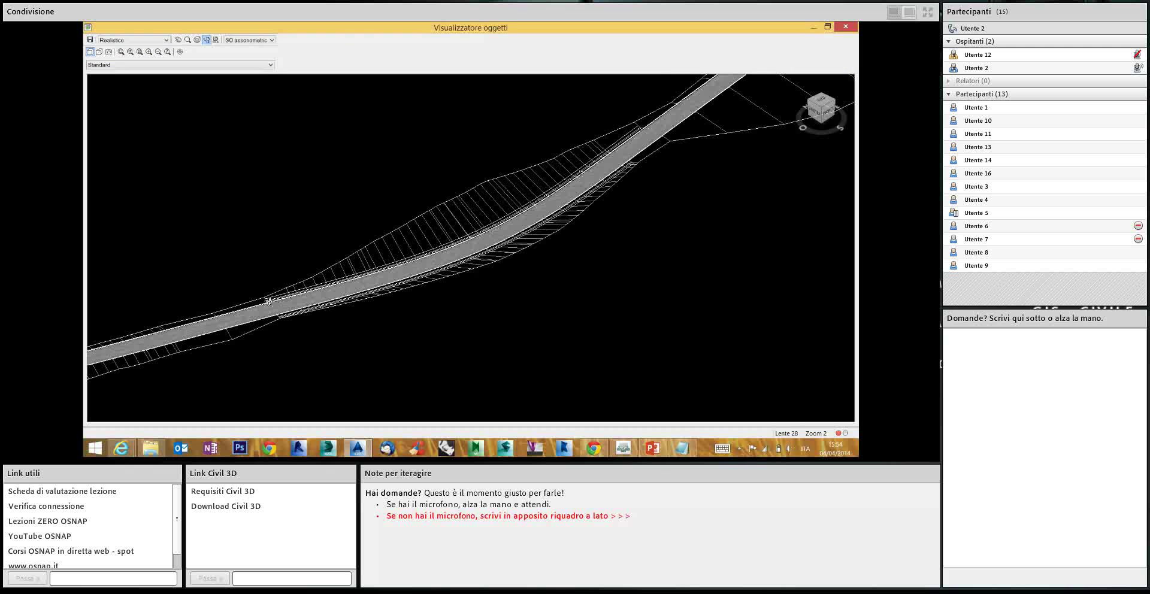
{"action": "scroll", "coordinate": [269, 301], "scroll_direction": "up", "scroll_amount": 1}
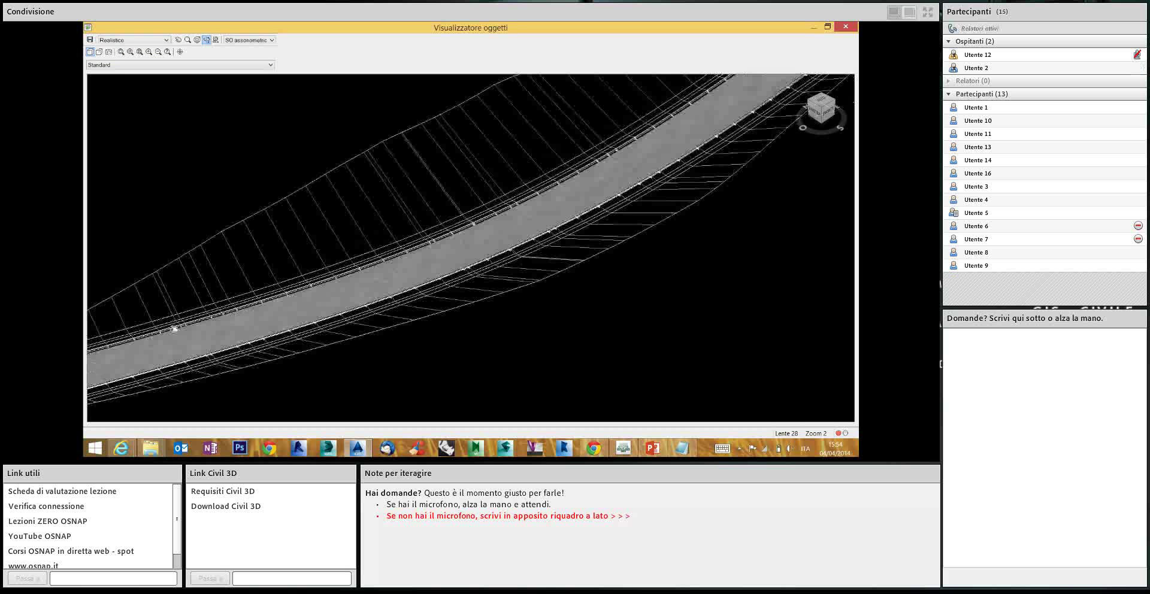
{"action": "scroll", "coordinate": [239, 308], "scroll_direction": "up", "scroll_amount": 1}
Orbit the corridor to a flatter viewing angle, then close the Object Viewer
{"action": "mouse_move", "coordinate": [308, 290]}
{"action": "left_mouse_down"}
{"action": "mouse_move", "coordinate": [385, 262]}
{"action": "mouse_move", "coordinate": [198, 285]}
{"action": "left_mouse_up"}
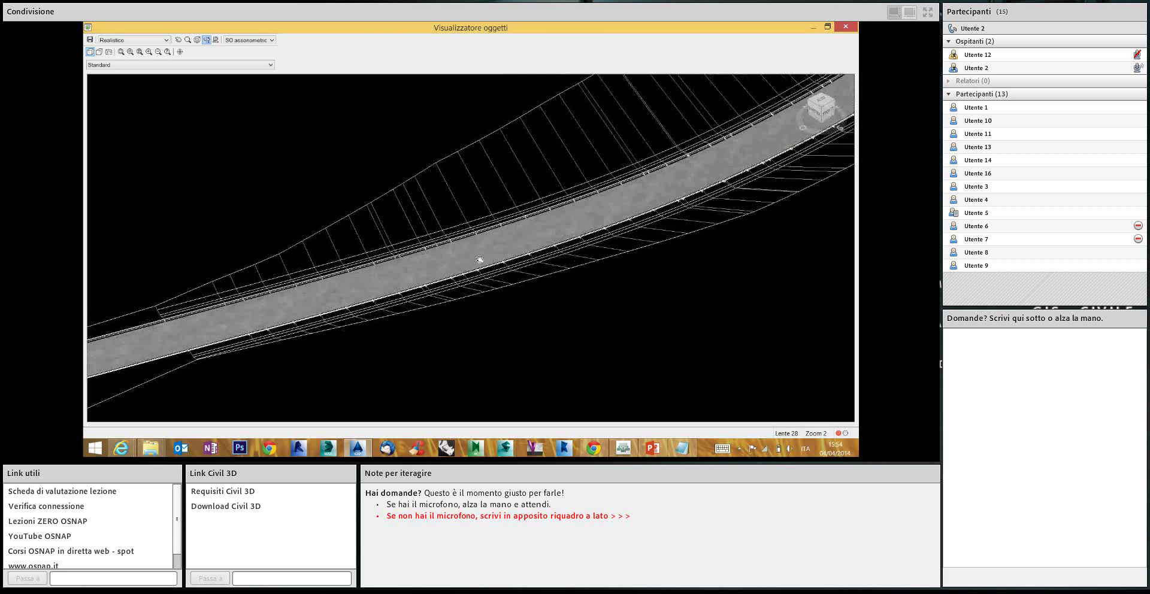
{"action": "left_click_drag", "start_coordinate": [479, 259], "coordinate": [385, 298]}
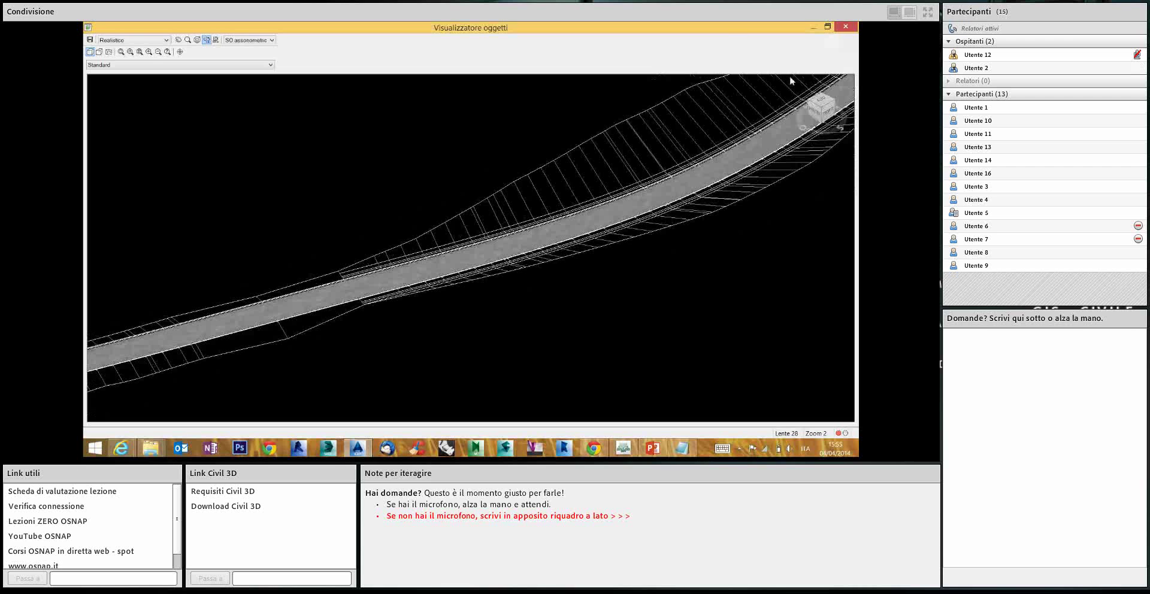
{"action": "left_click", "coordinate": [846, 27]}
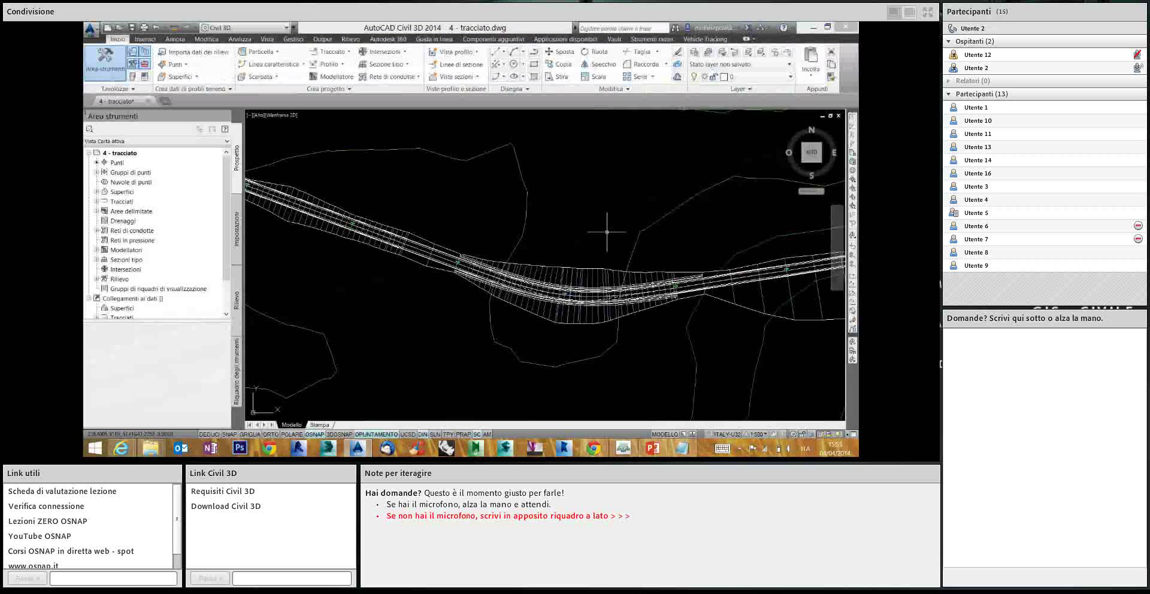
Bring the Adobe Connect meeting window to the front
{"action": "left_click", "coordinate": [624, 449]}
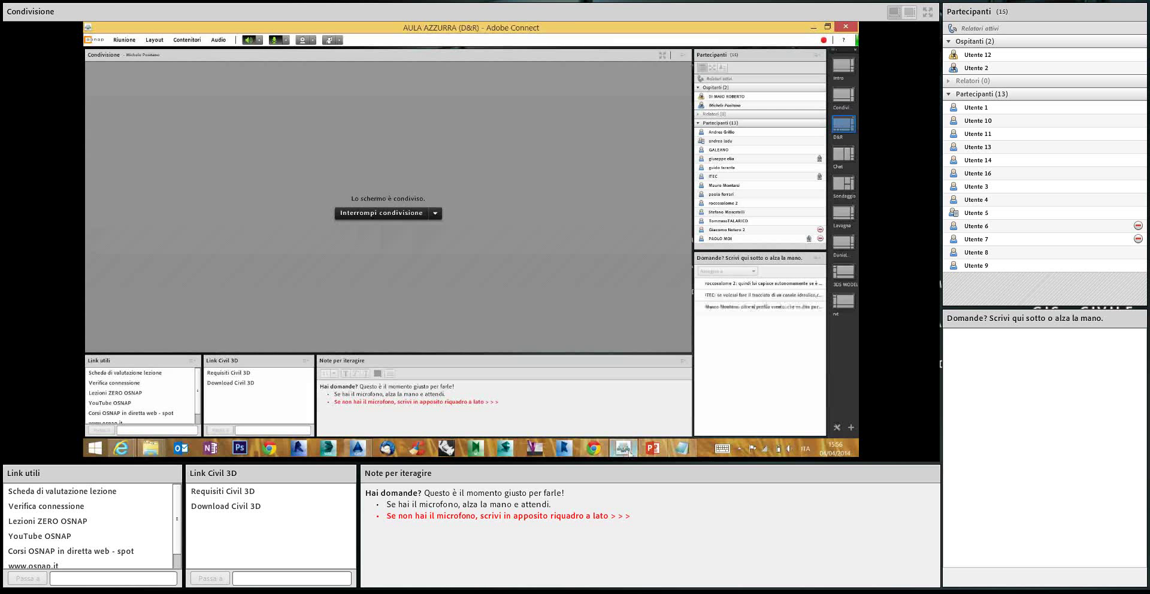
Switch from Adobe Connect back to the Civil 3D drawing 4 - tracciato.dwg
{"action": "left_click", "coordinate": [623, 448]}
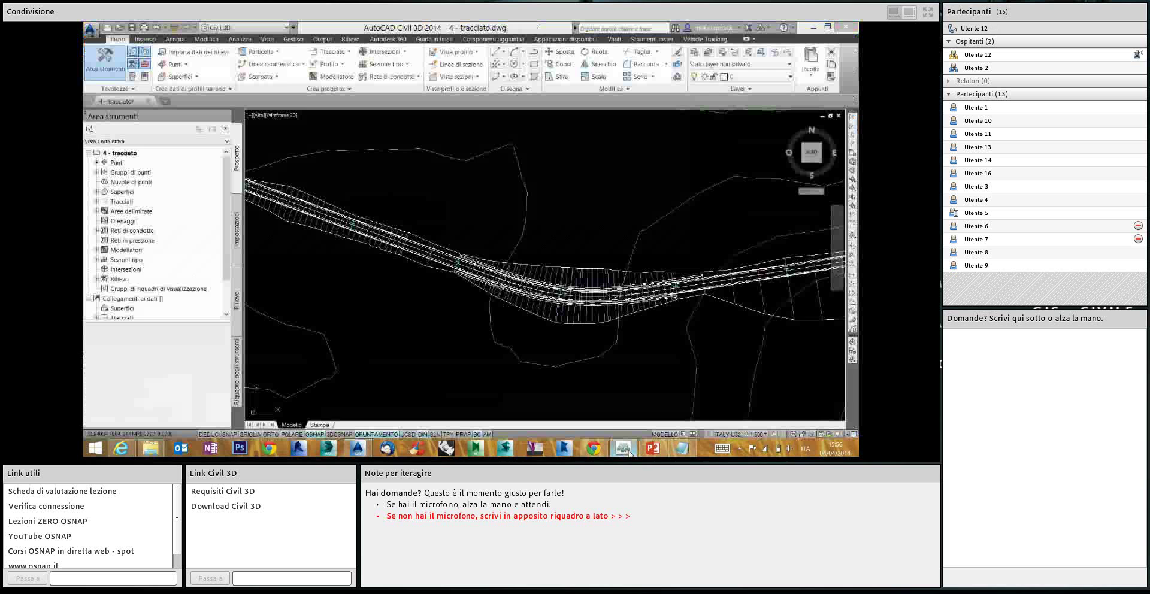
{"action": "left_click", "coordinate": [629, 453]}
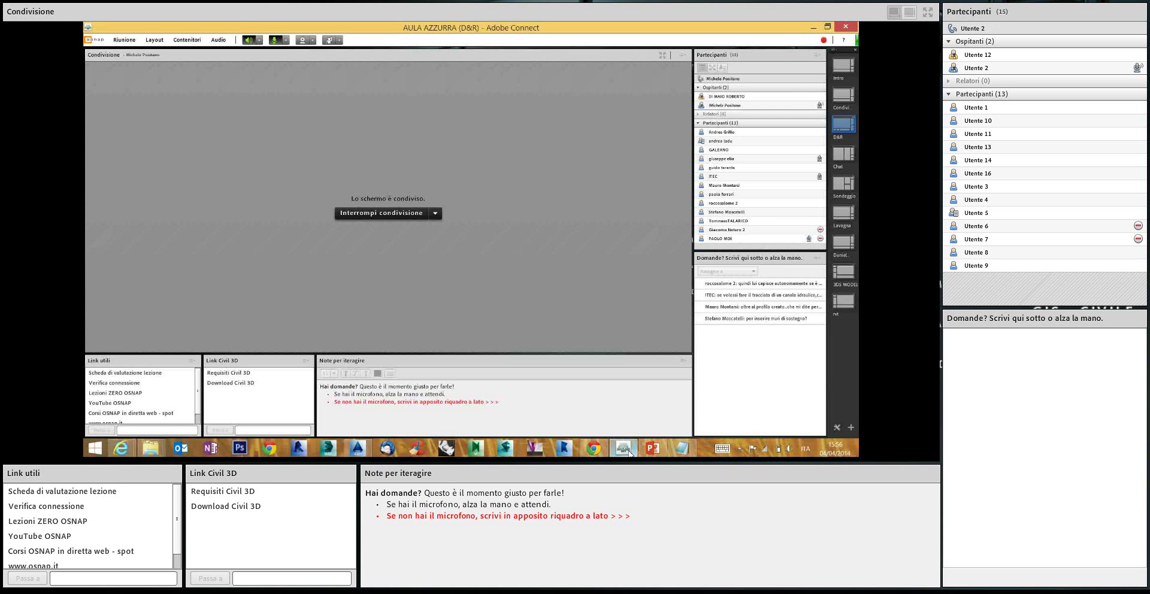
{"action": "left_click", "coordinate": [626, 449]}
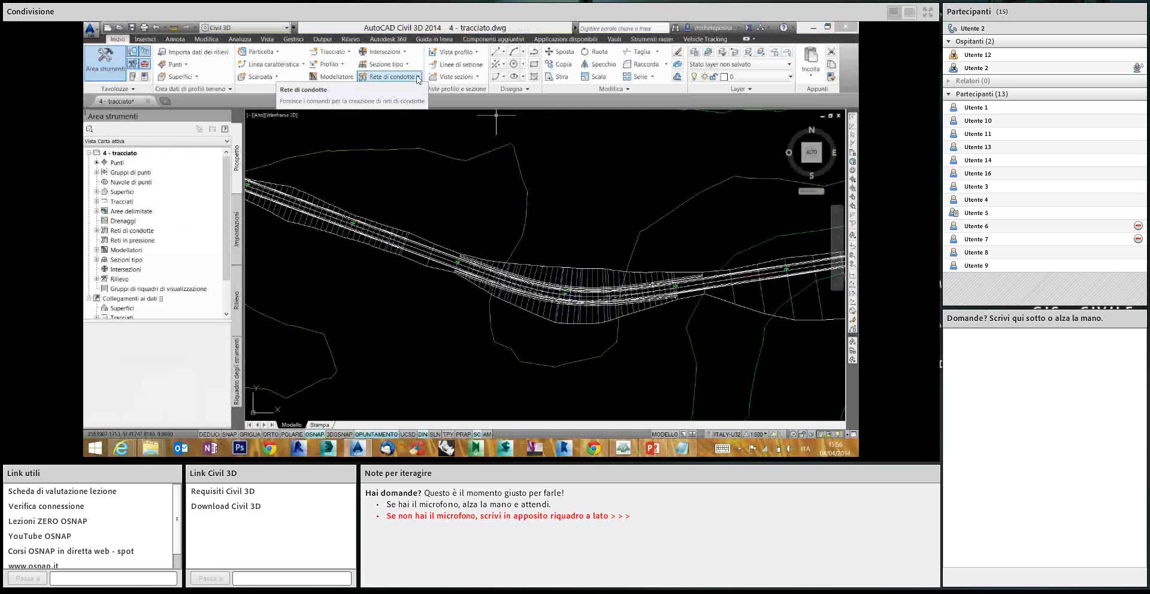
{"action": "left_click", "coordinate": [419, 79]}
{"action": "left_click", "coordinate": [420, 79]}
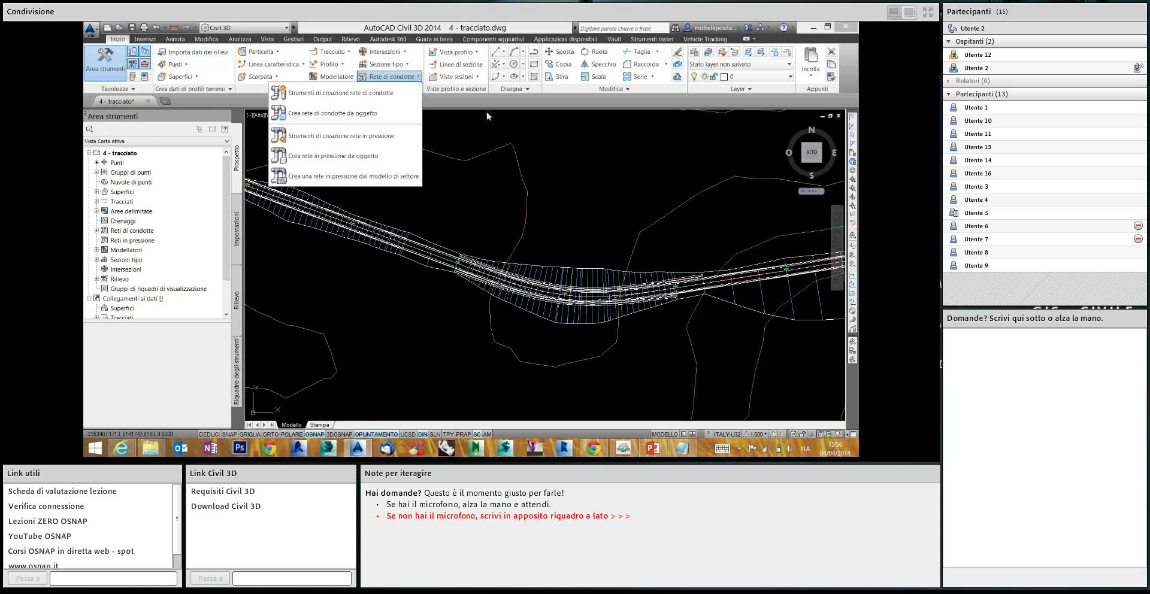
{"action": "left_click", "coordinate": [534, 134]}
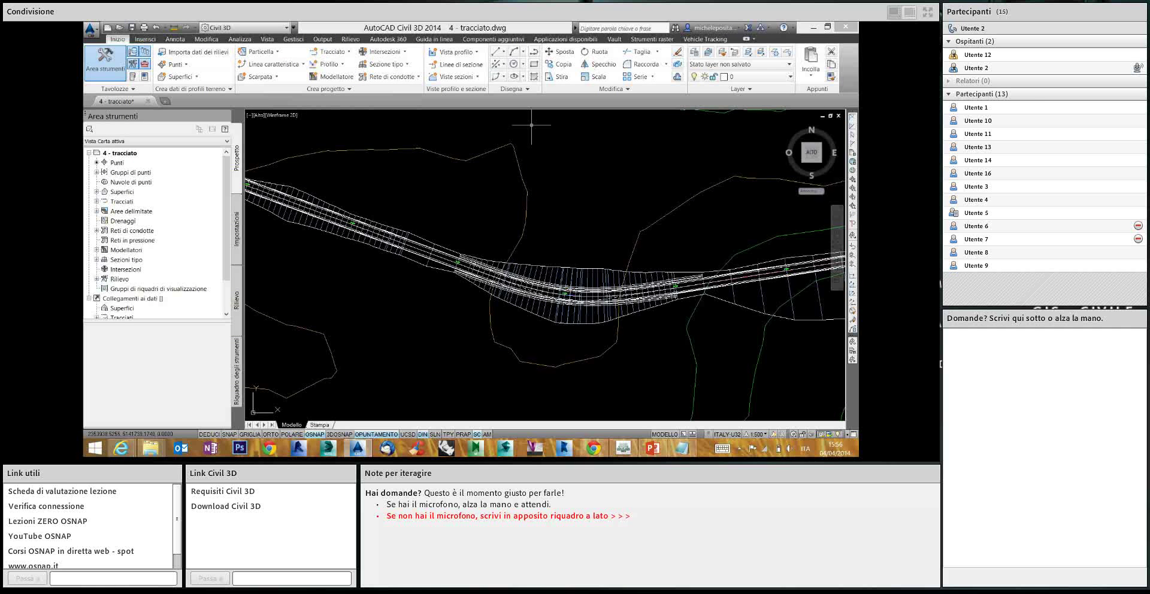
{"action": "type", "text": "tp"}
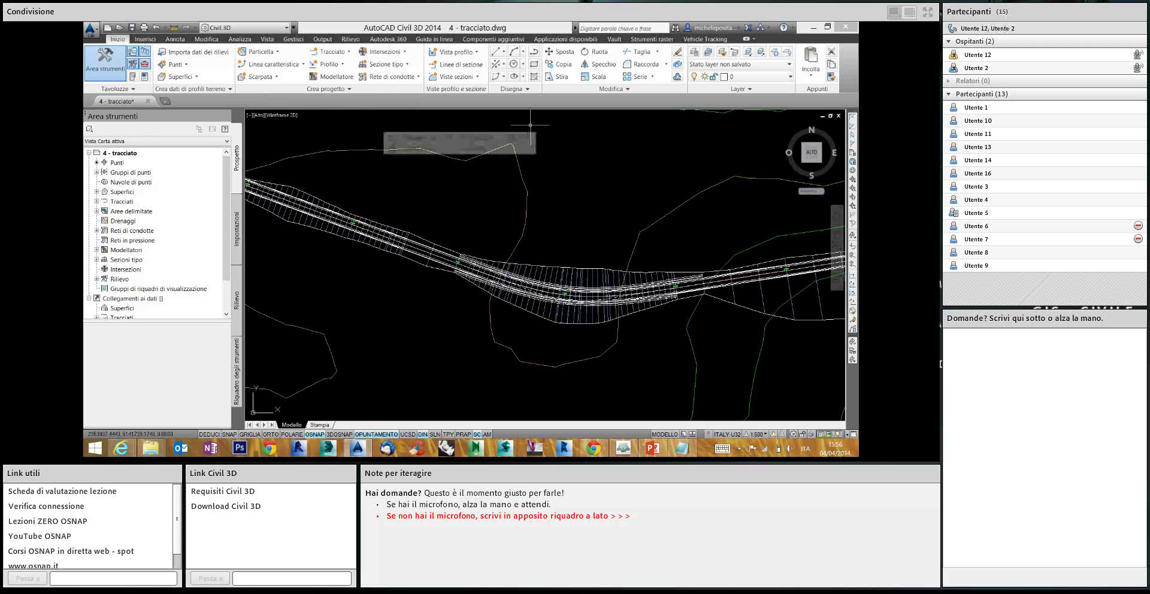
{"action": "key", "text": "Return"}
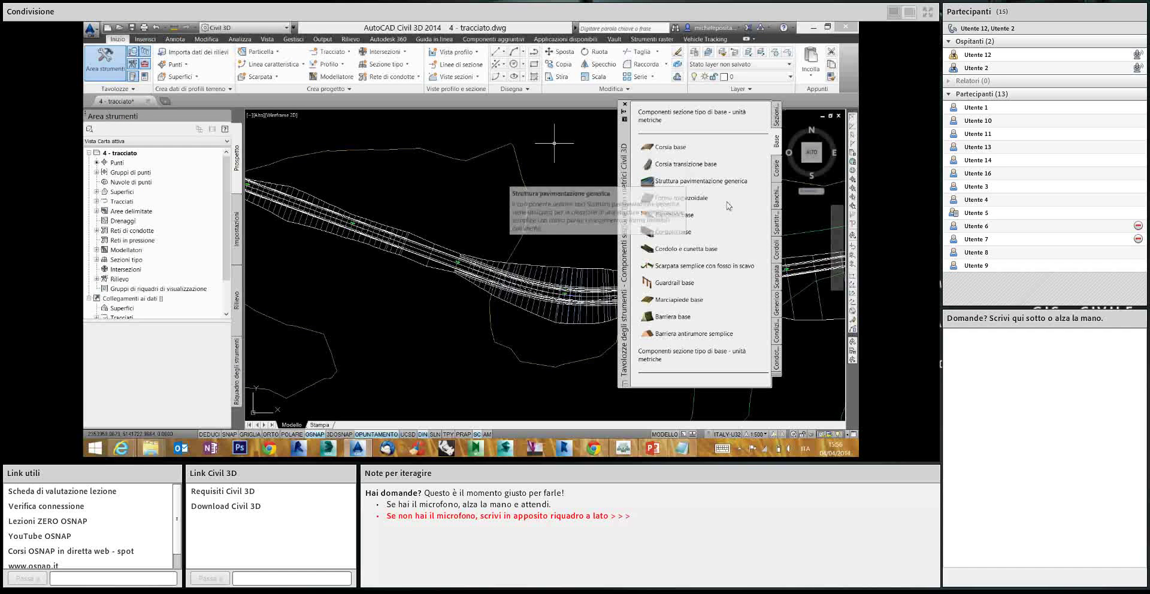
{"action": "left_click", "coordinate": [777, 331]}
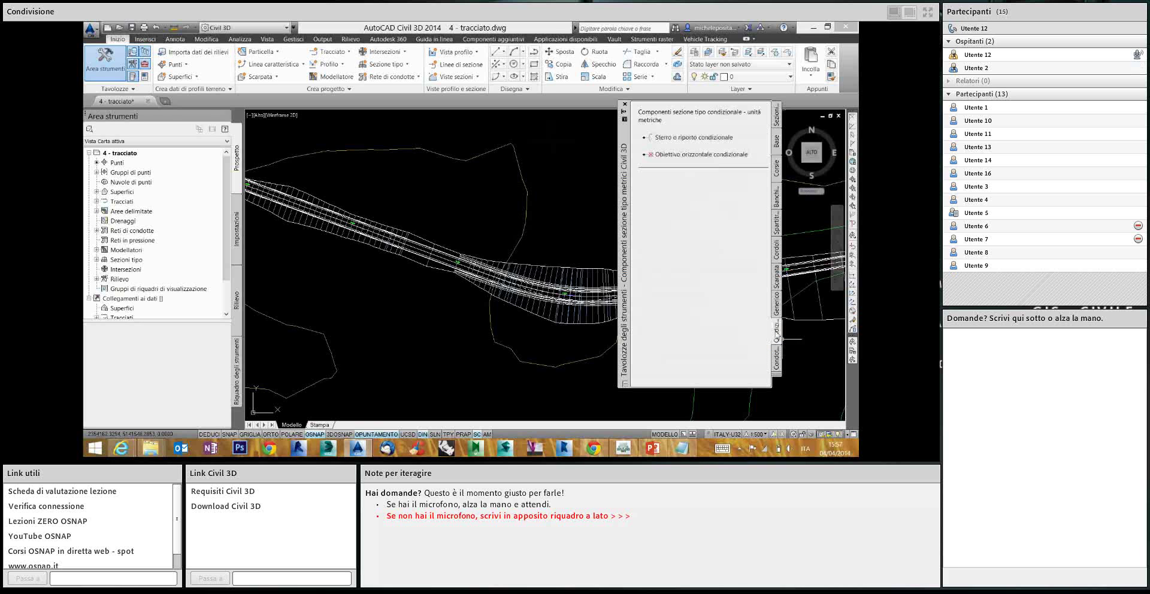
{"action": "left_click", "coordinate": [778, 307]}
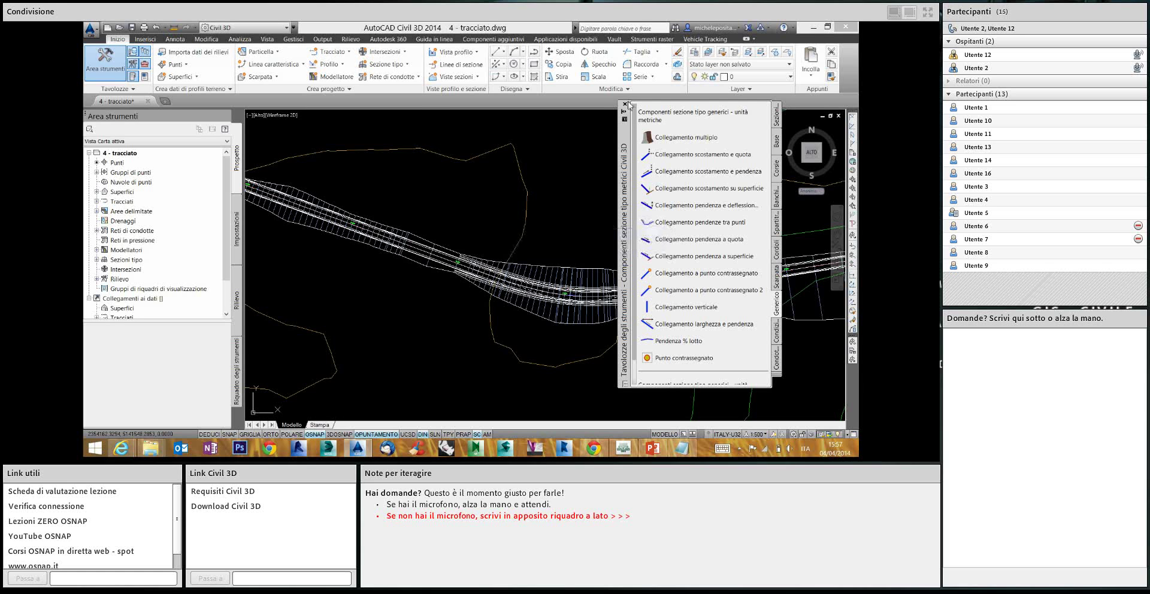
{"action": "left_click", "coordinate": [626, 104]}
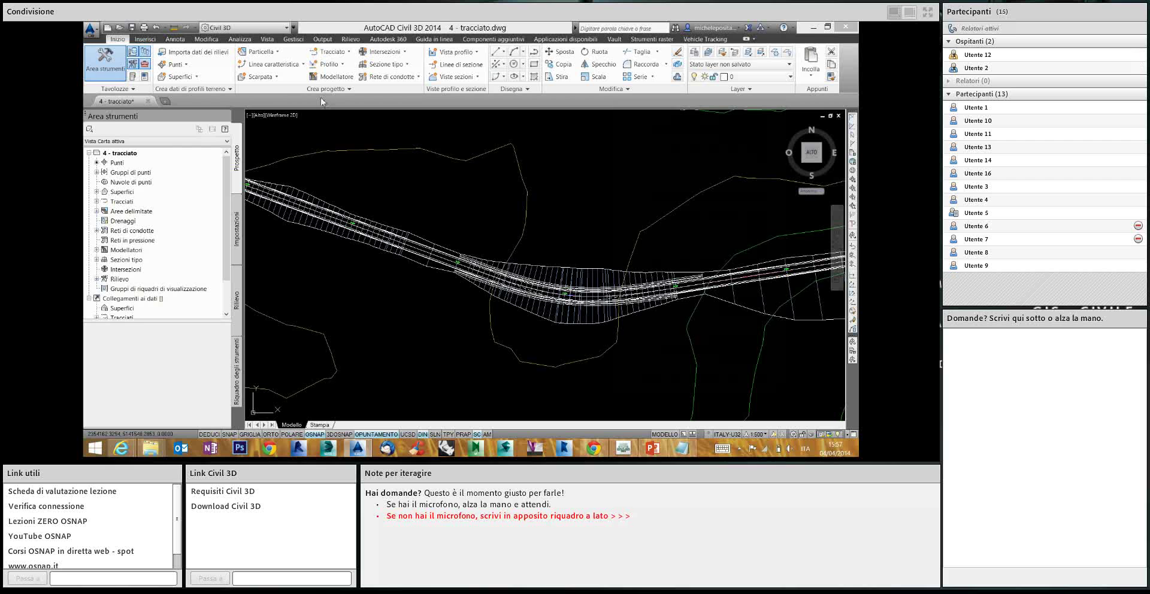
{"action": "left_click", "coordinate": [276, 77]}
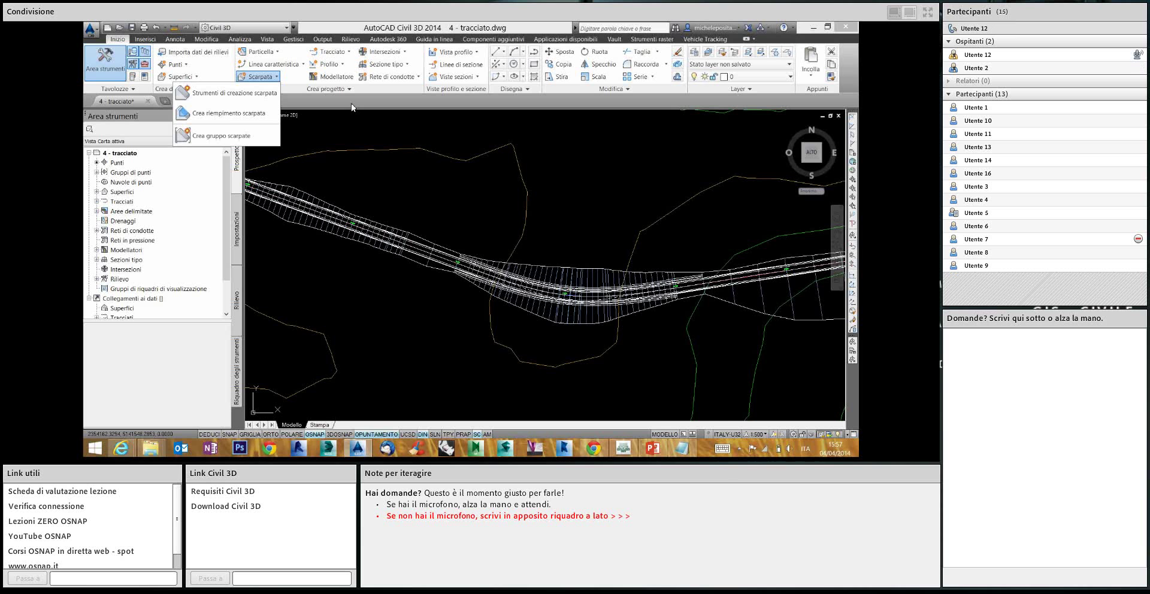
{"action": "left_click", "coordinate": [623, 449]}
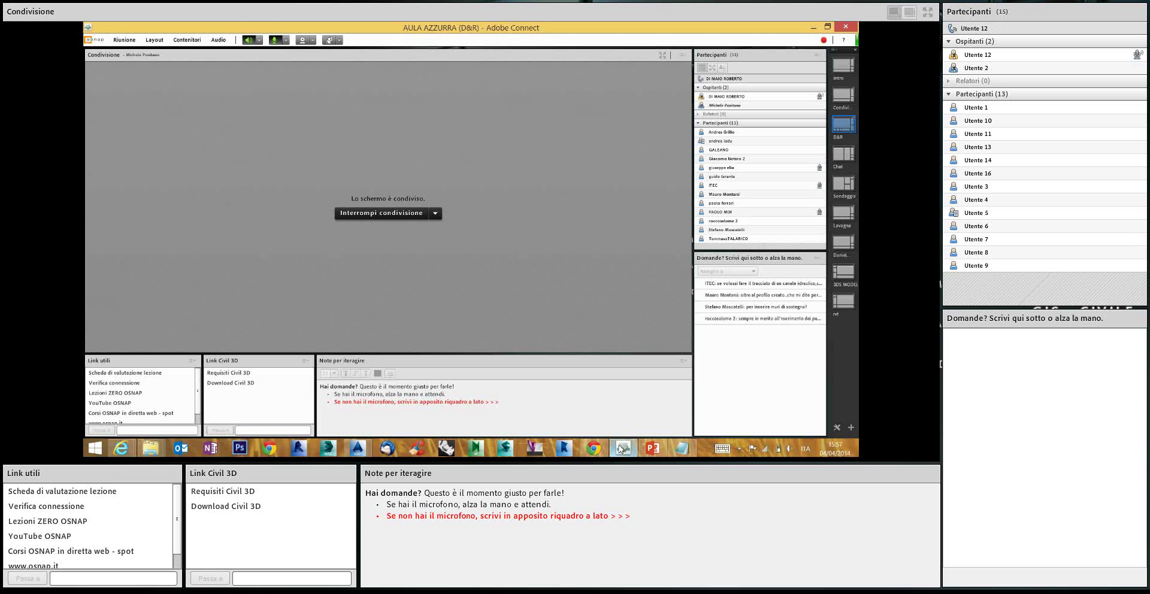
{"action": "left_click", "coordinate": [634, 451]}
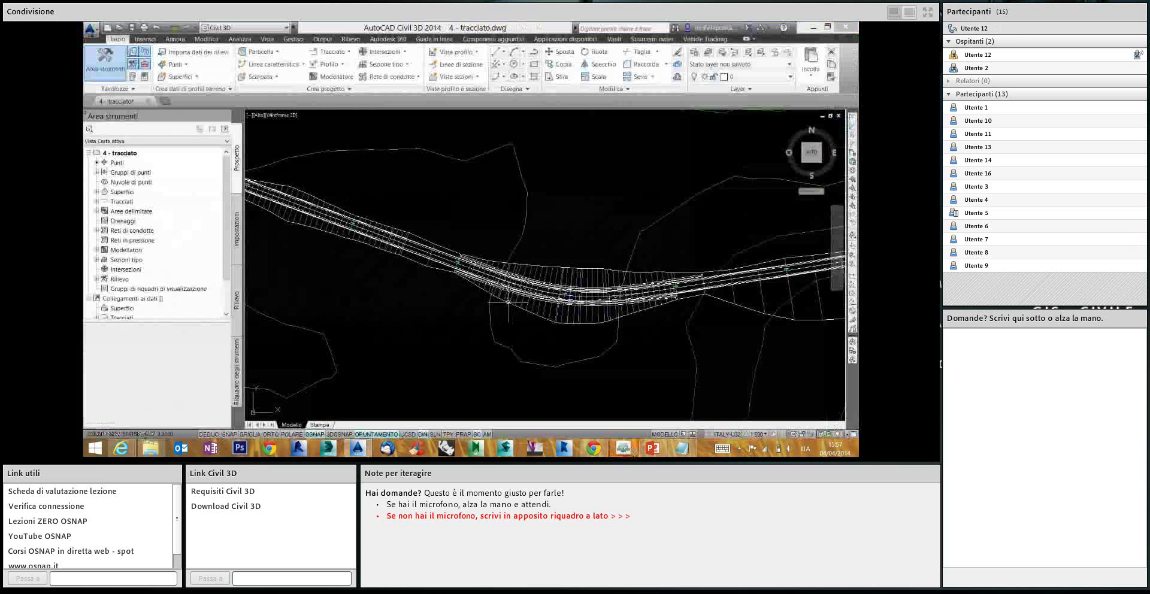
{"action": "middle_click_drag", "start_coordinate": [650, 416], "coordinate": [639, 418]}
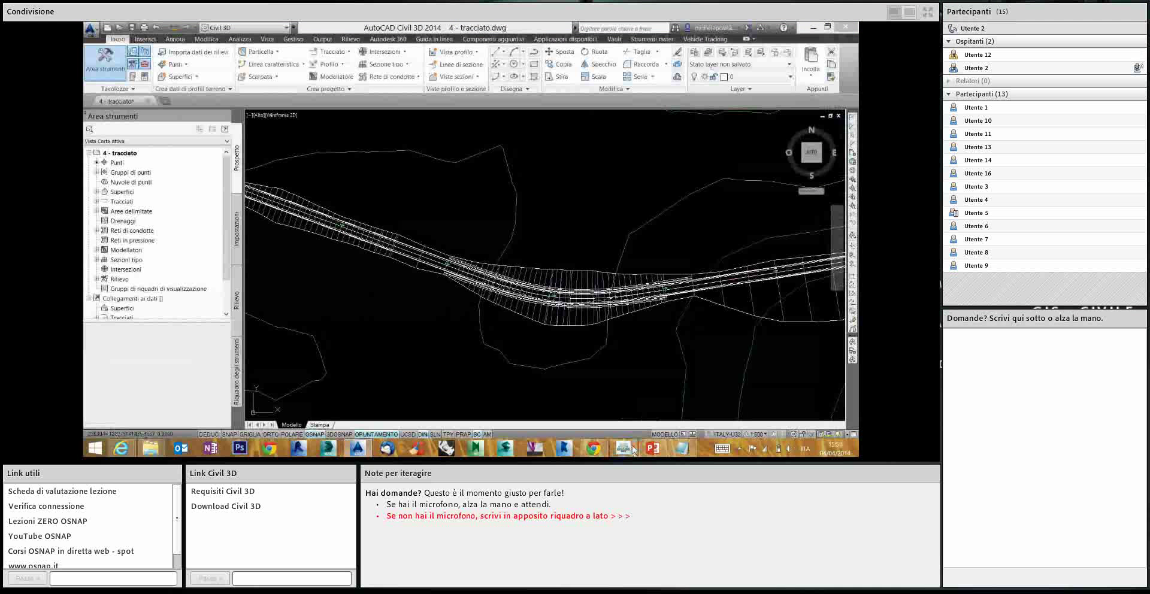
{"action": "left_click", "coordinate": [634, 451]}
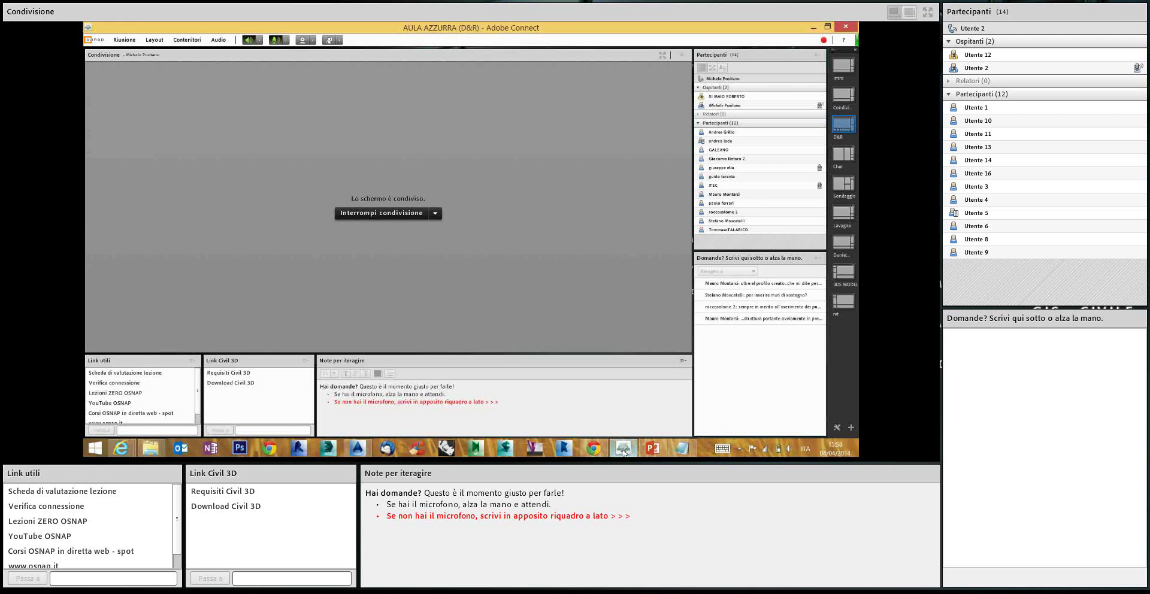
{"action": "left_click", "coordinate": [623, 450]}
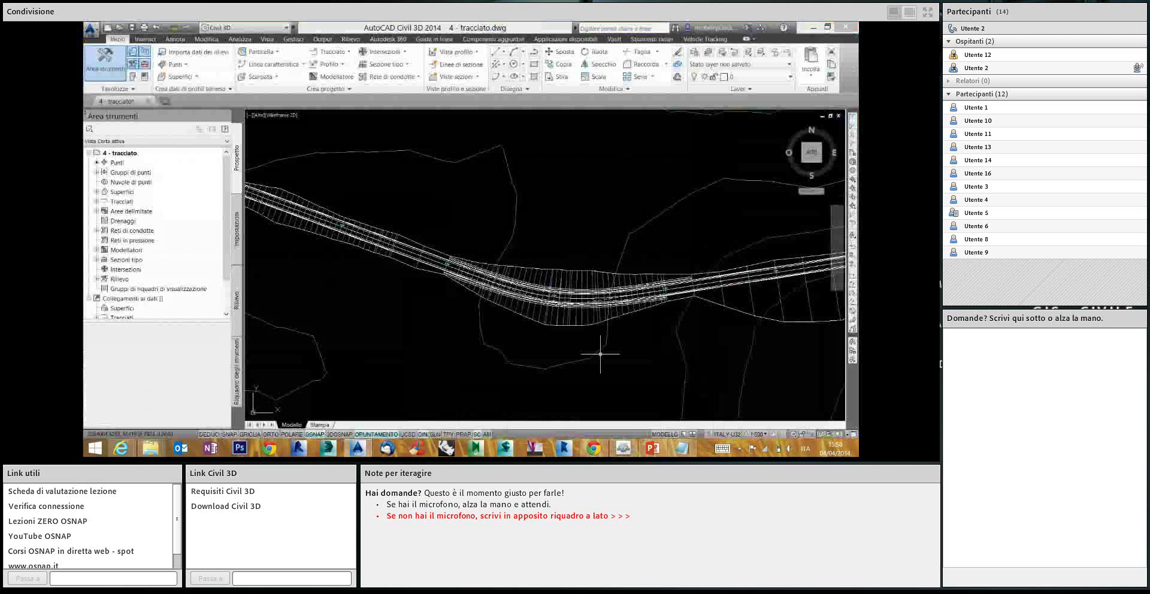
Reopen the tool palettes with Ctrl+3 and show the Muri di sostegno retaining-wall subassemblies
{"action": "key", "text": "ctrl+3"}
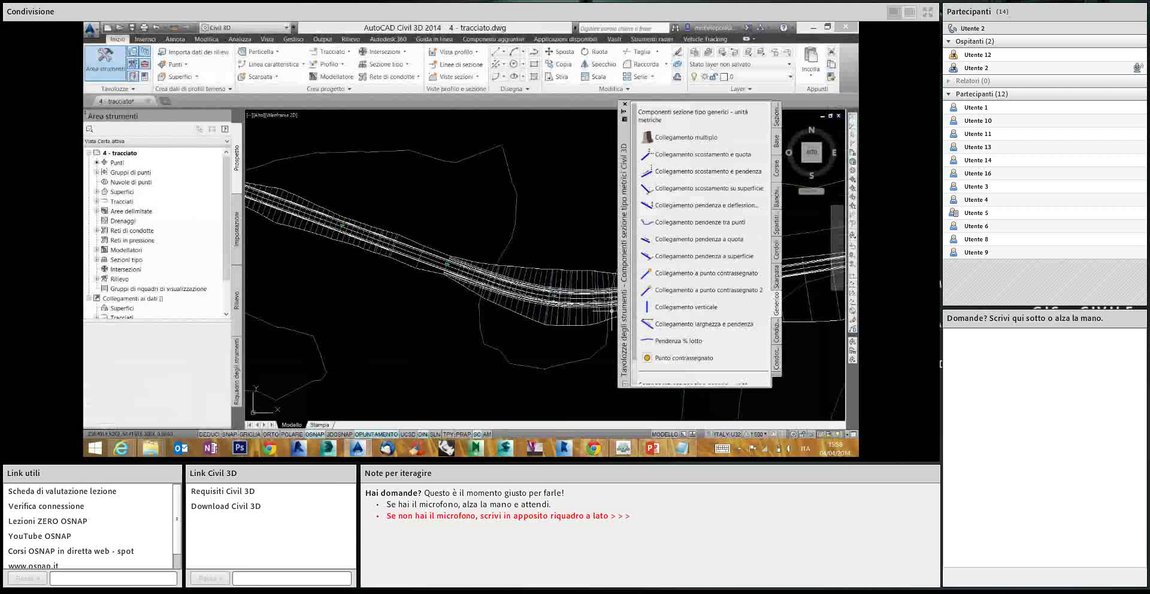
{"action": "left_click", "coordinate": [780, 379]}
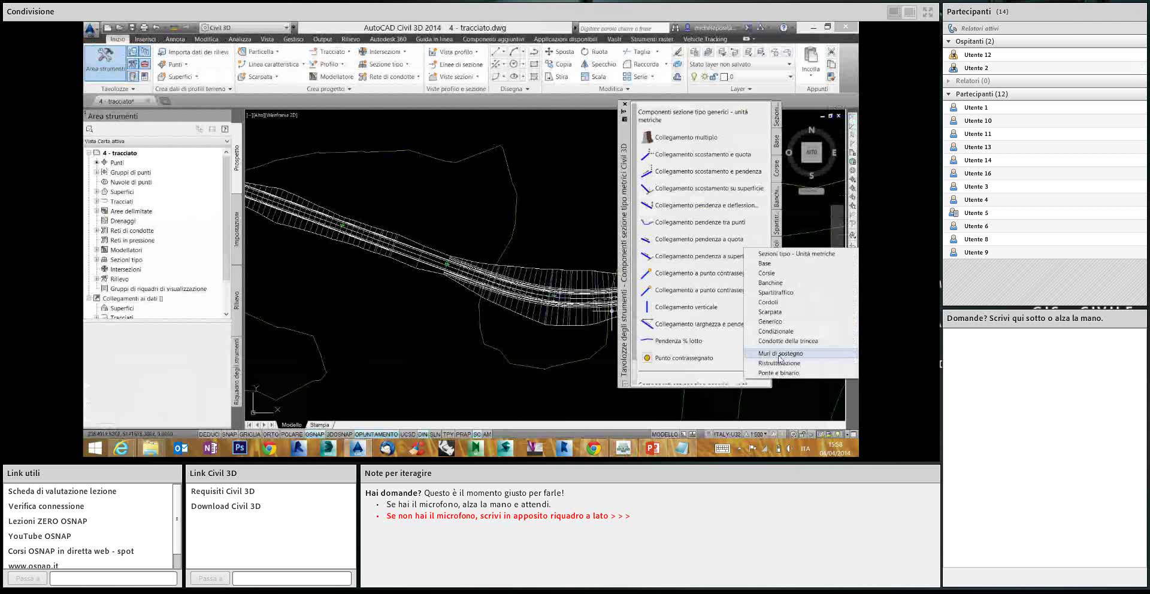
{"action": "left_click", "coordinate": [780, 357]}
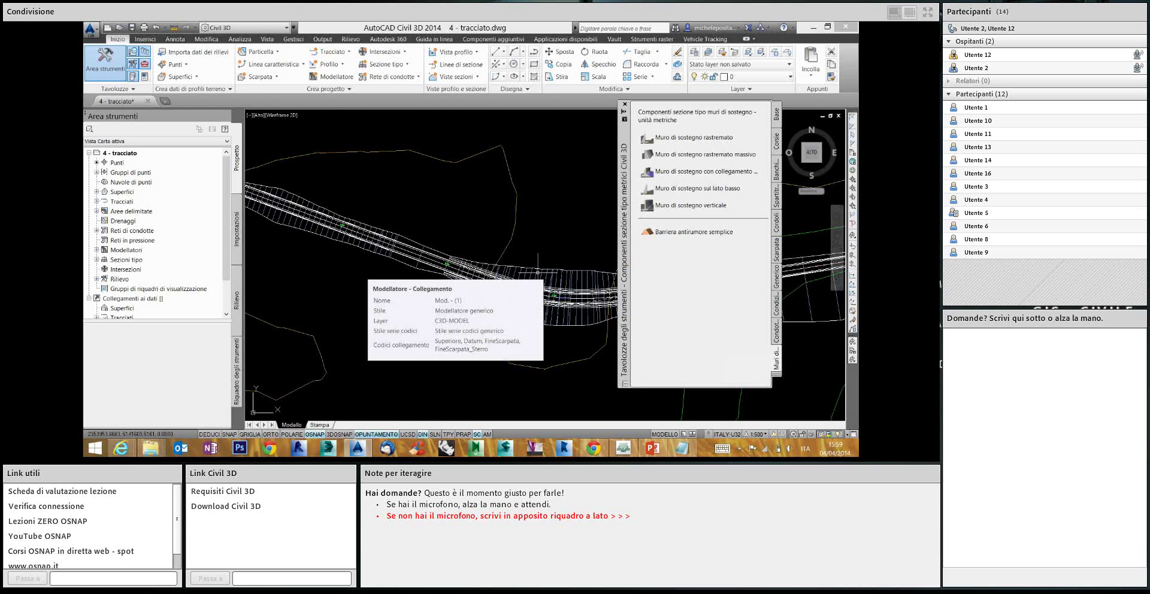
{"action": "scroll", "coordinate": [538, 273], "scroll_direction": "down", "scroll_amount": 2}
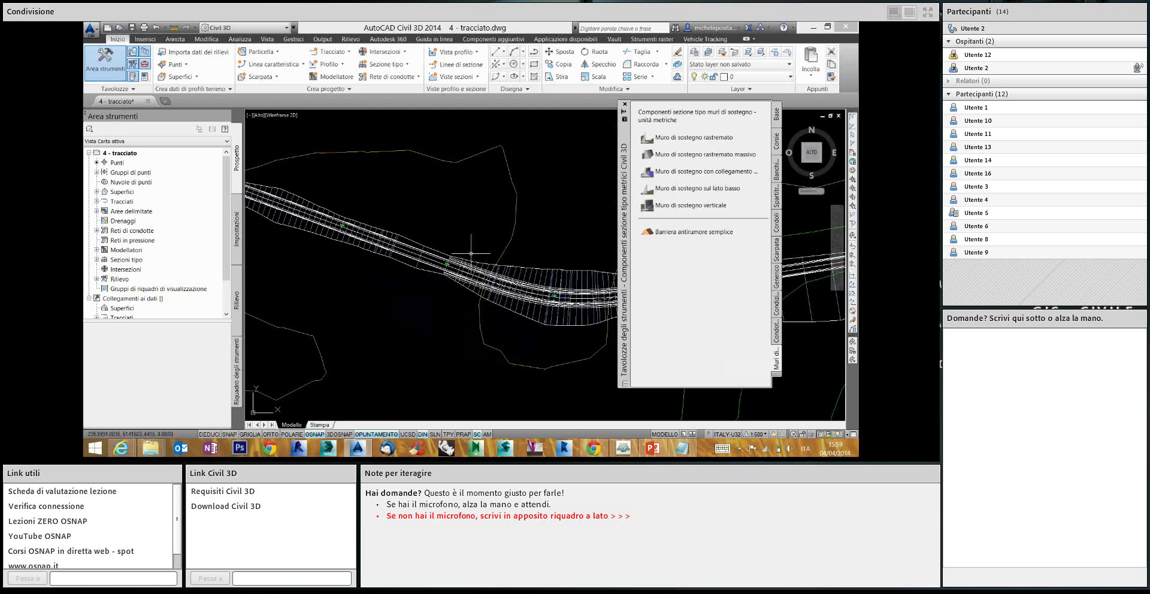
{"action": "scroll", "coordinate": [509, 264], "scroll_direction": "down", "scroll_amount": 3}
{"action": "scroll", "coordinate": [467, 254], "scroll_direction": "down", "scroll_amount": 3}
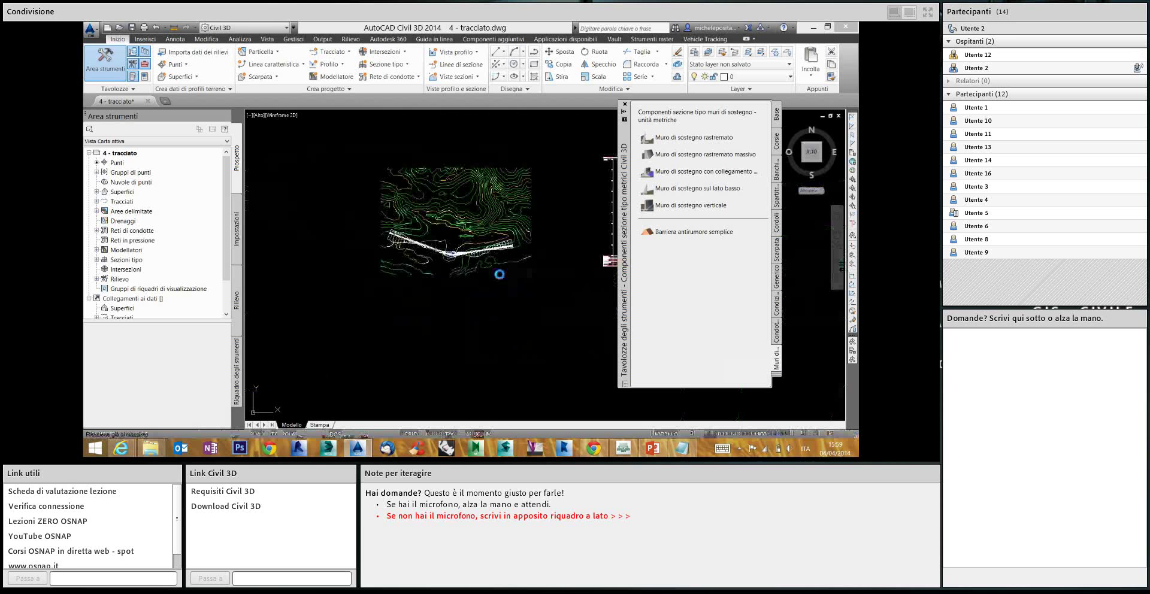
Select the LaneSuperelevationAOR lane subassembly in the assembly and open its properties
{"action": "middle_click_drag", "start_coordinate": [513, 270], "coordinate": [413, 272]}
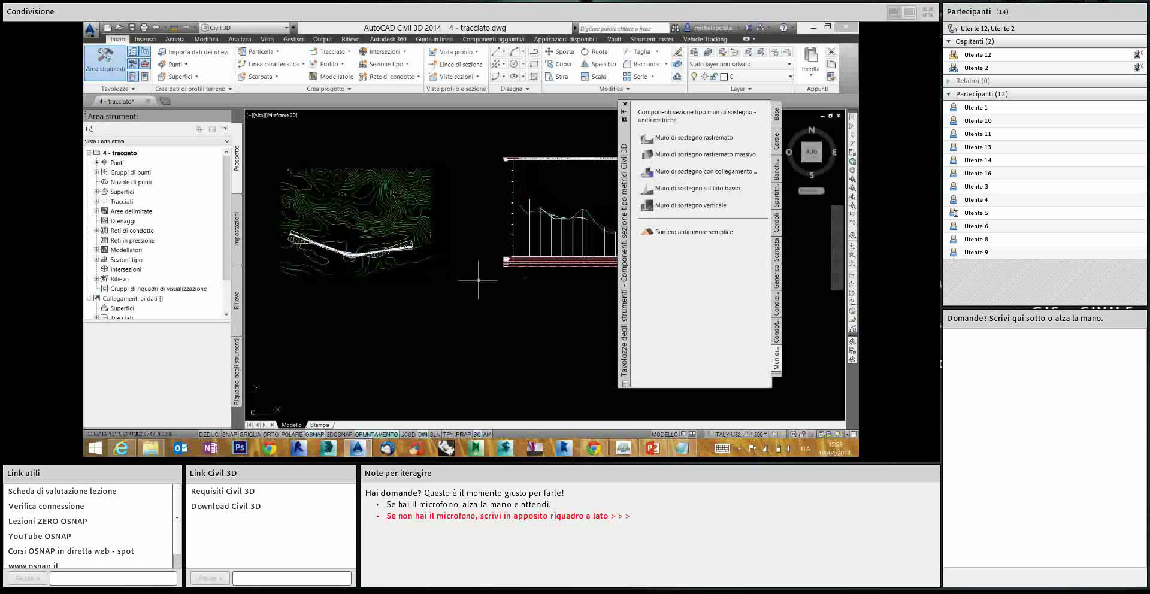
{"action": "scroll", "coordinate": [478, 280], "scroll_direction": "up", "scroll_amount": 5}
{"action": "scroll", "coordinate": [498, 272], "scroll_direction": "up", "scroll_amount": 3}
{"action": "scroll", "coordinate": [516, 269], "scroll_direction": "up", "scroll_amount": 3}
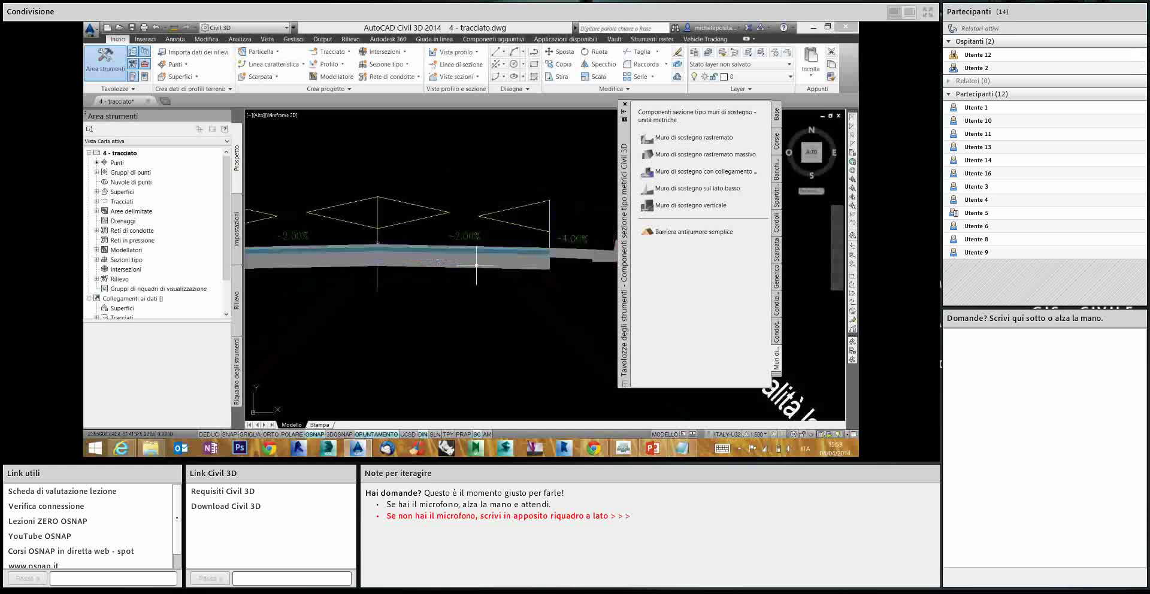
{"action": "scroll", "coordinate": [533, 266], "scroll_direction": "up", "scroll_amount": 2}
{"action": "scroll", "coordinate": [533, 266], "scroll_direction": "up", "scroll_amount": 2}
{"action": "left_click", "coordinate": [494, 272]}
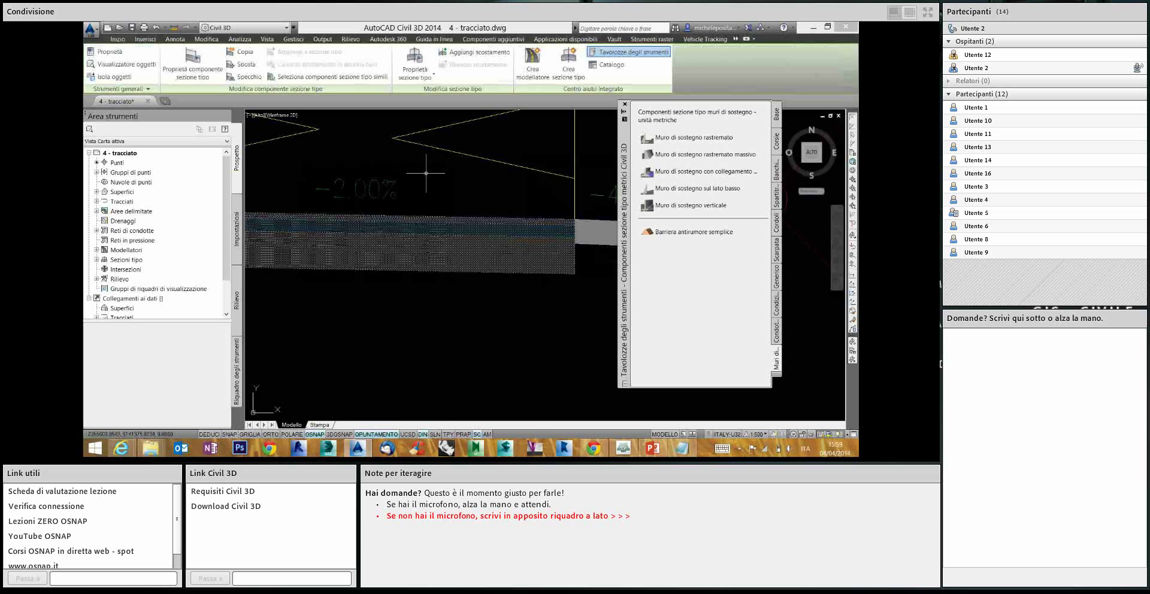
{"action": "left_click", "coordinate": [209, 78]}
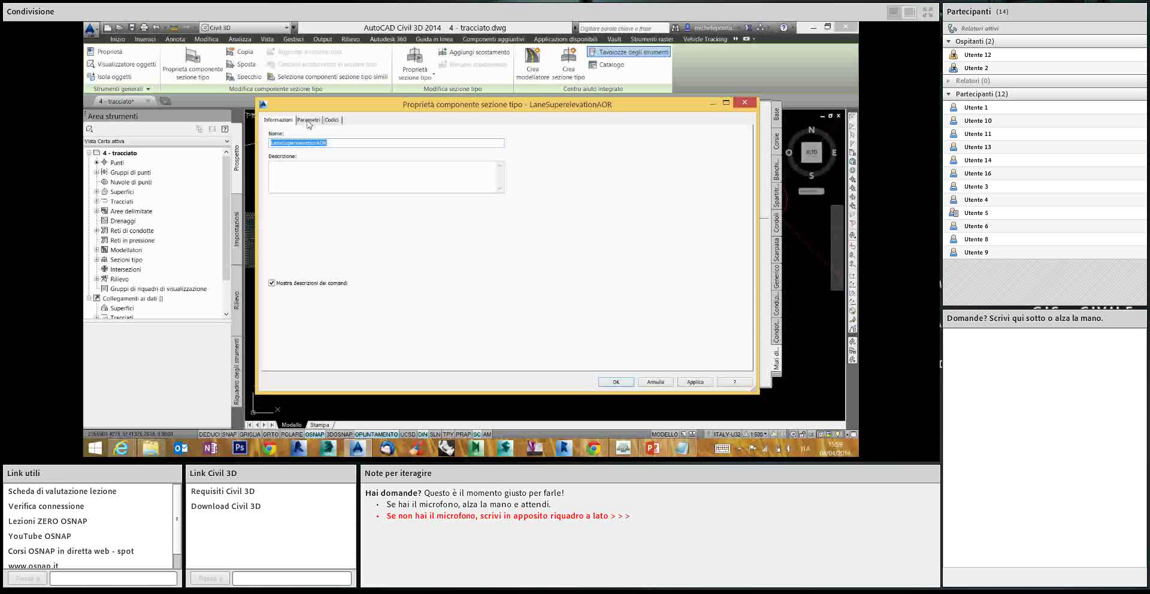
On the Parametri tab, set the lane's Larghezza to 5.000m and close the LaneSuperelevationAOR properties
{"action": "left_click", "coordinate": [308, 120]}
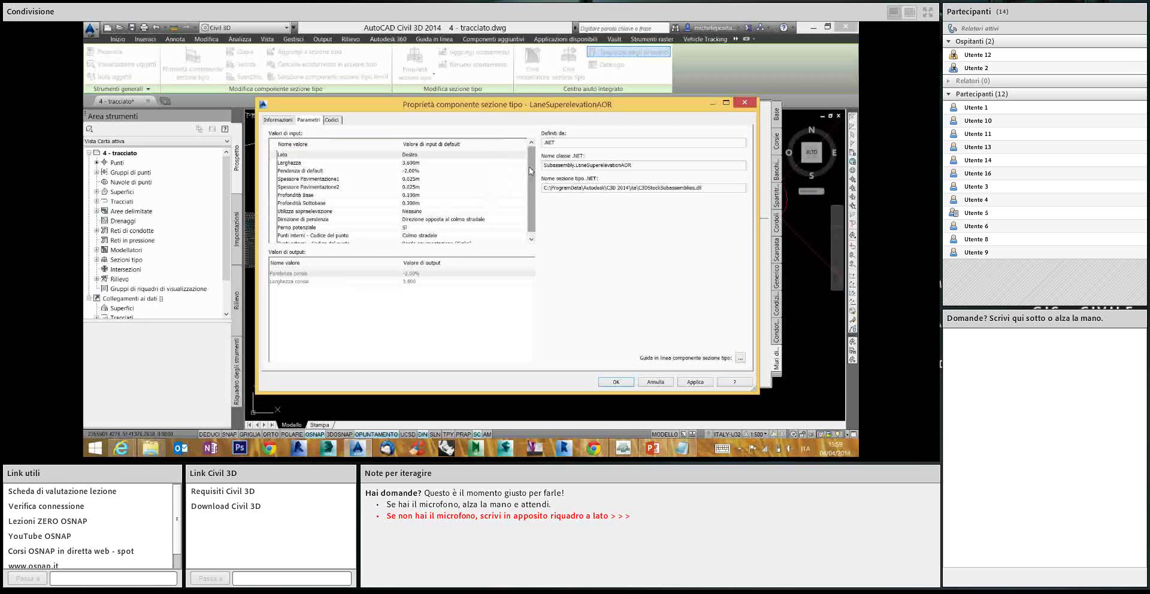
{"action": "scroll", "coordinate": [503, 179], "scroll_direction": "down", "scroll_amount": 1}
{"action": "left_click", "coordinate": [434, 159]}
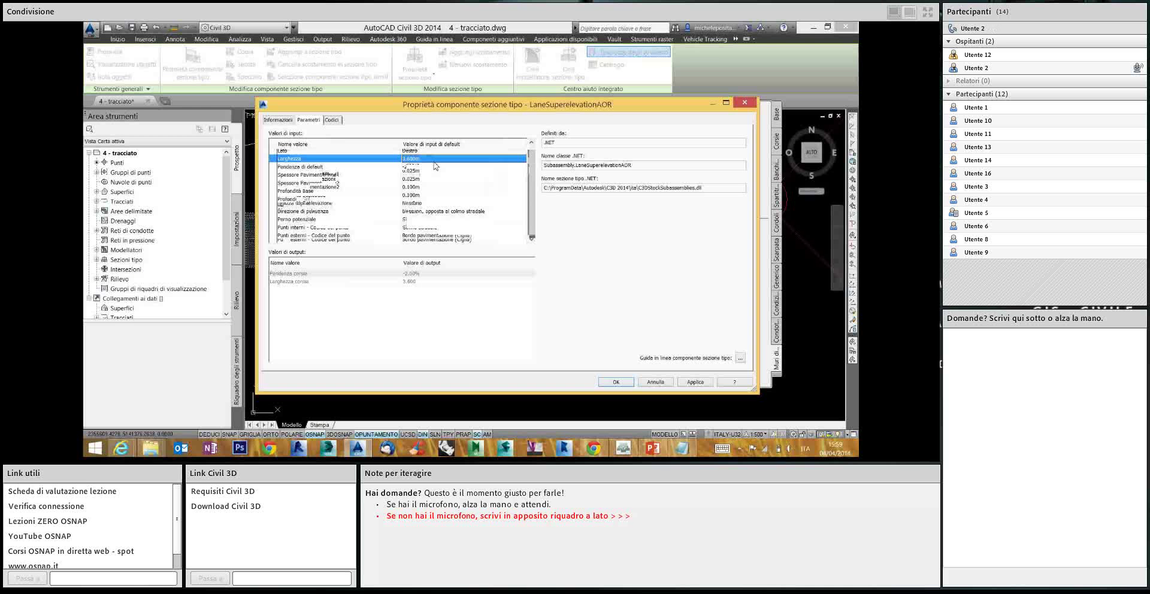
{"action": "left_click", "coordinate": [435, 163]}
{"action": "type", "text": "5"}
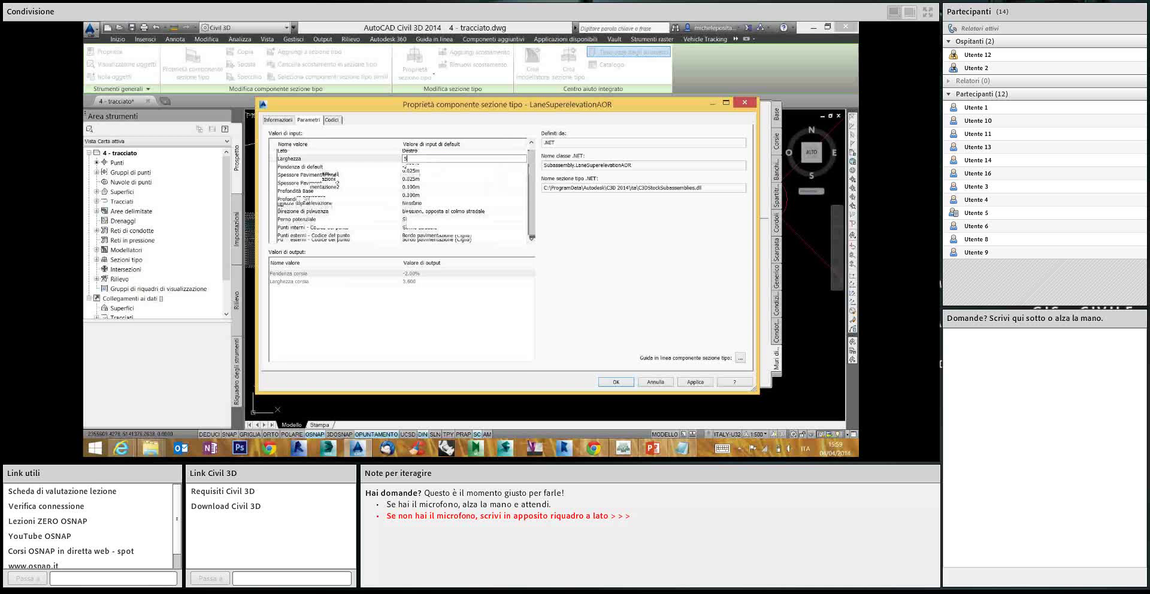
{"action": "key", "text": "Return"}
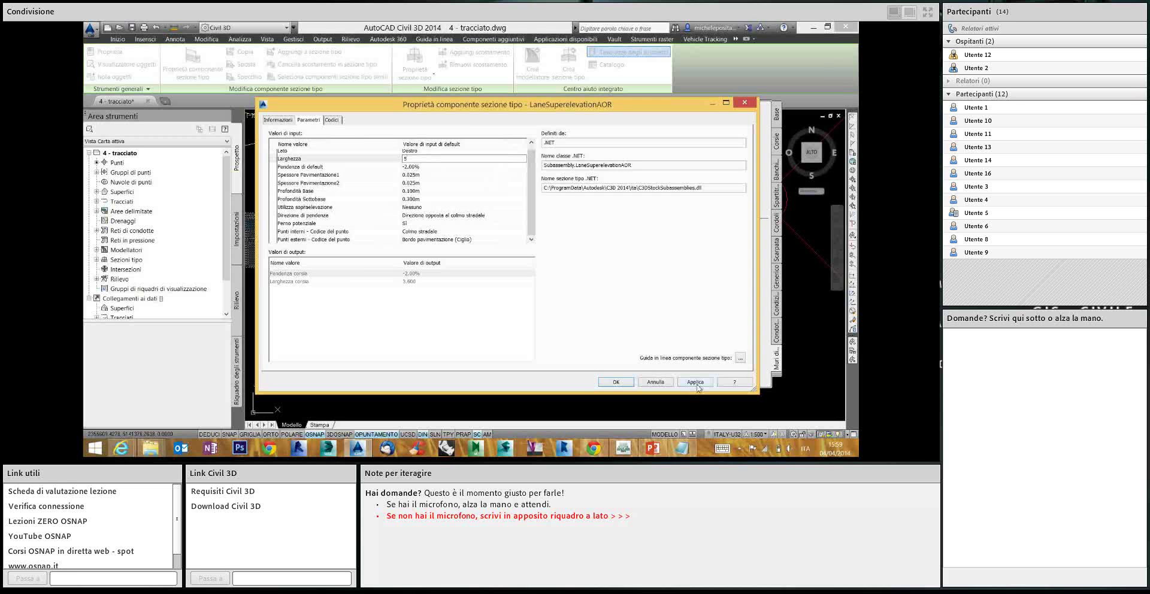
{"action": "left_click", "coordinate": [632, 382]}
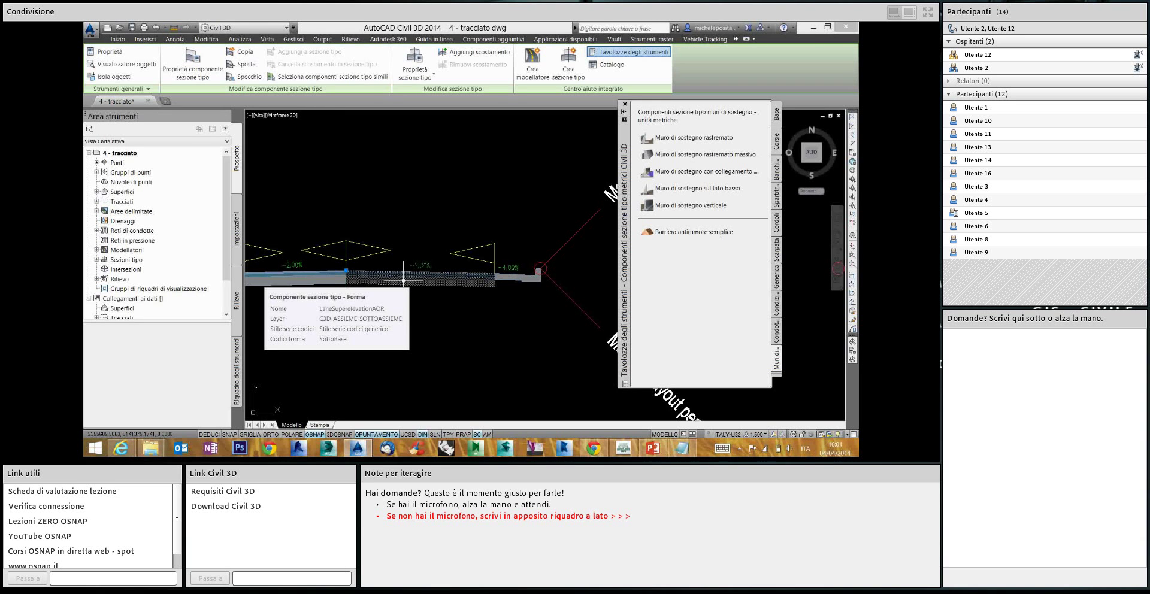
Return from Adobe Connect to Civil 3D and hide the Tavolozze degli strumenti palette
{"action": "left_click", "coordinate": [622, 451]}
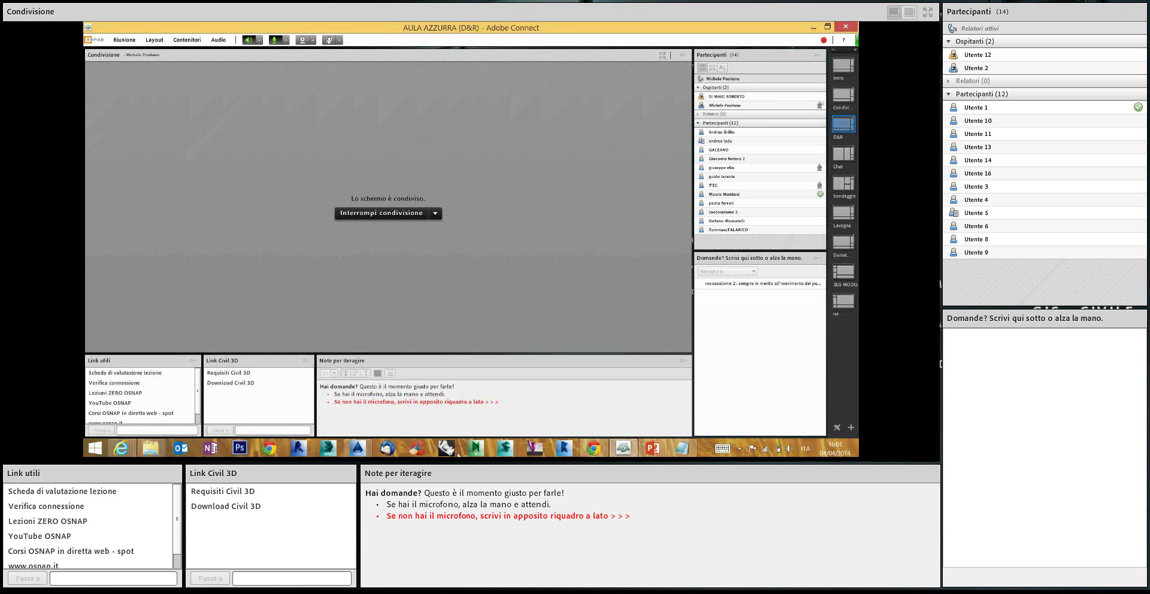
{"action": "left_click", "coordinate": [357, 449]}
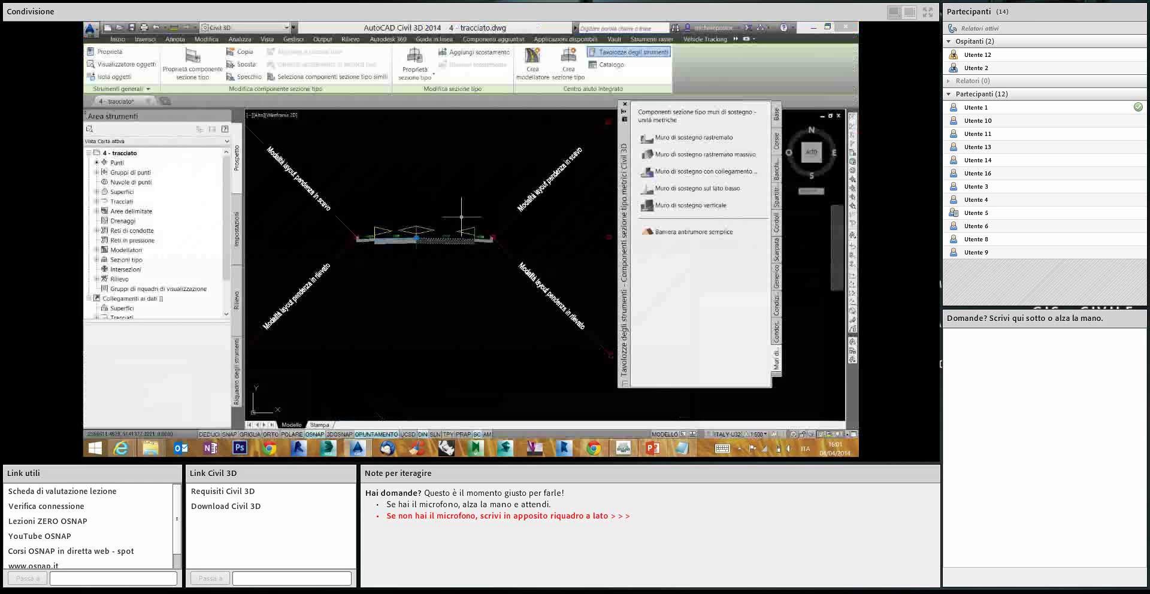
{"action": "left_click", "coordinate": [625, 104]}
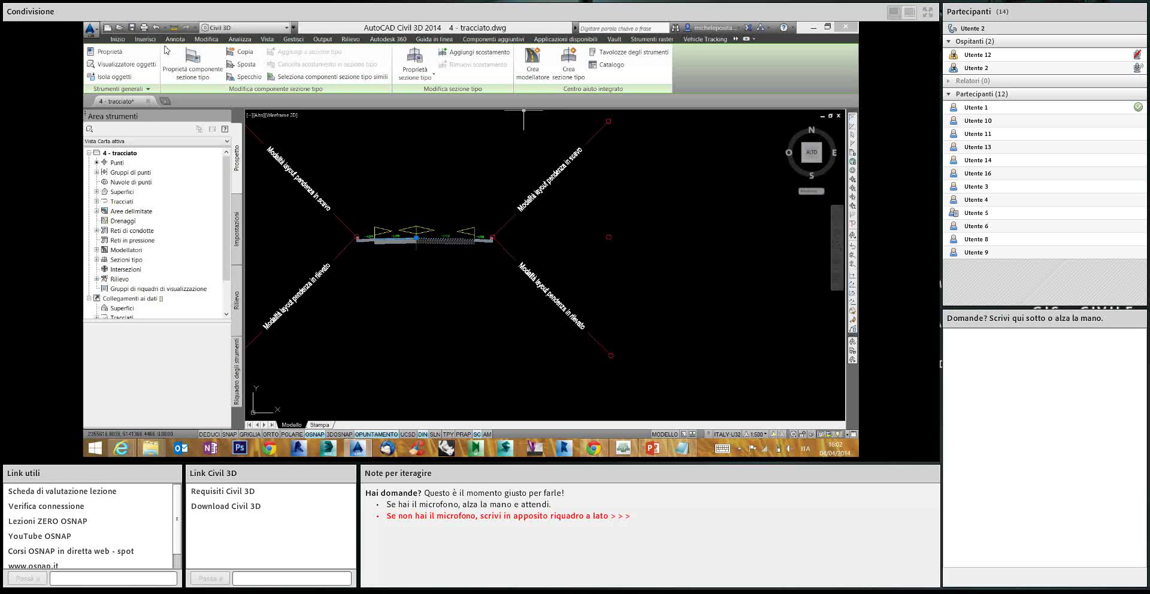
From the Inizio tab, open Punti > Strumenti di creazione punto (Crea punti toolbar)
{"action": "left_click", "coordinate": [117, 39]}
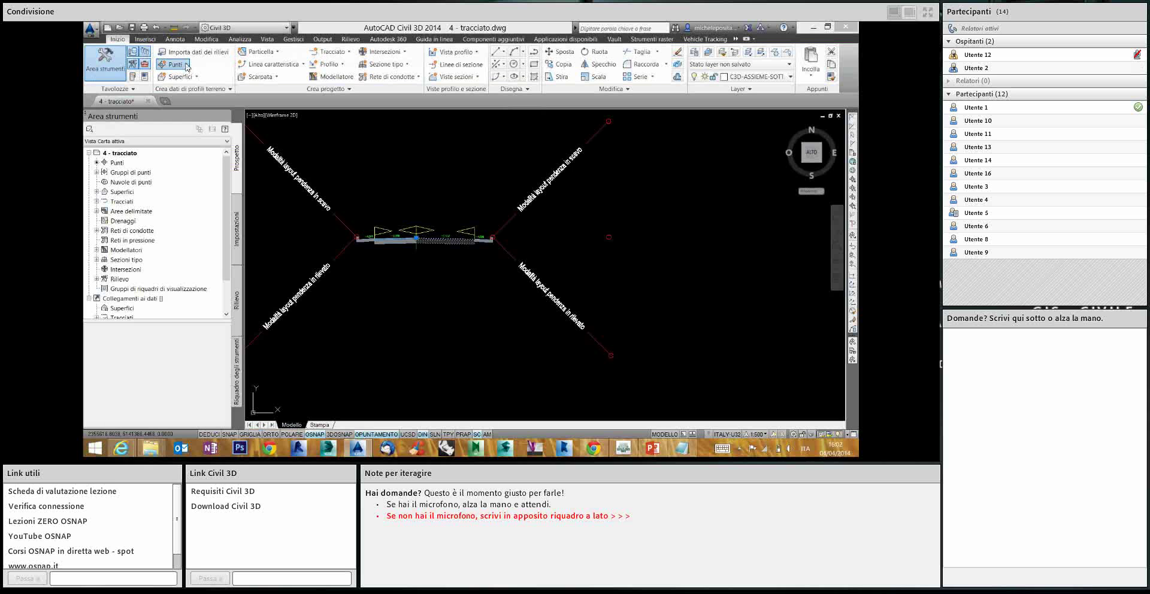
{"action": "left_click", "coordinate": [186, 65]}
{"action": "left_click", "coordinate": [186, 64]}
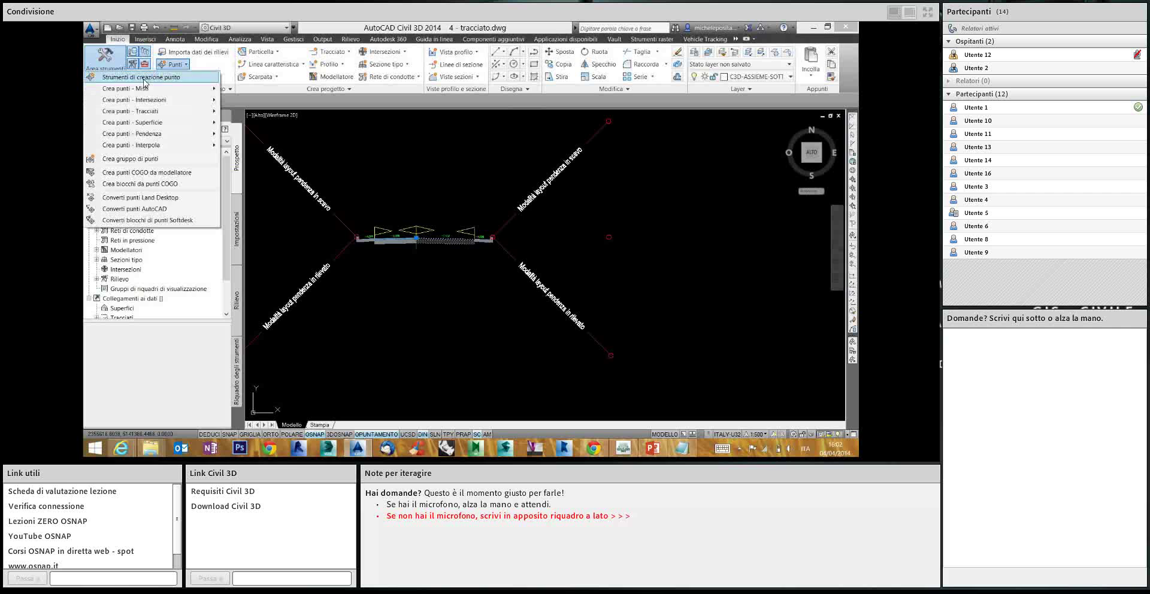
{"action": "left_click", "coordinate": [143, 83]}
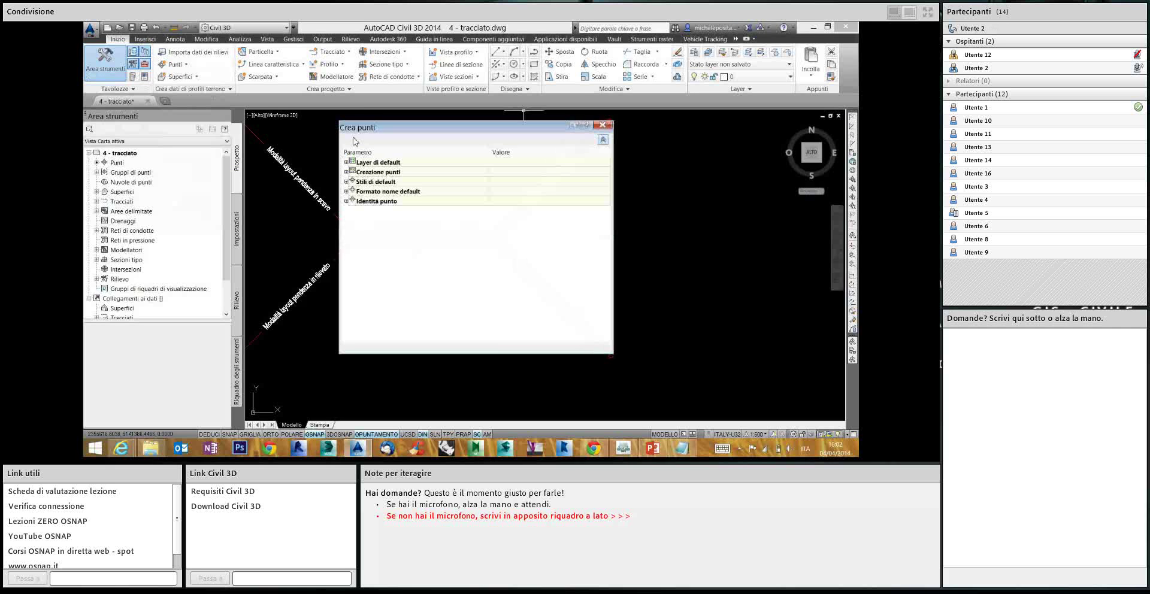
Browse the Crea punti creation methods, then bring up PowerPoint slide 8 'Applicazioni'
{"action": "left_click", "coordinate": [359, 142]}
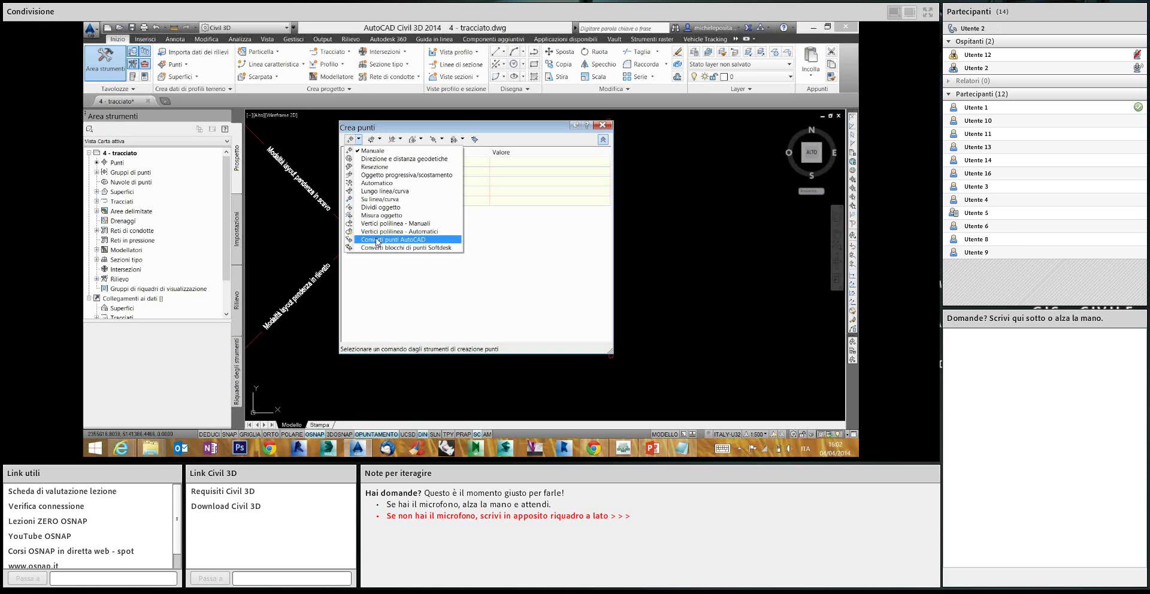
{"action": "left_click", "coordinate": [629, 216]}
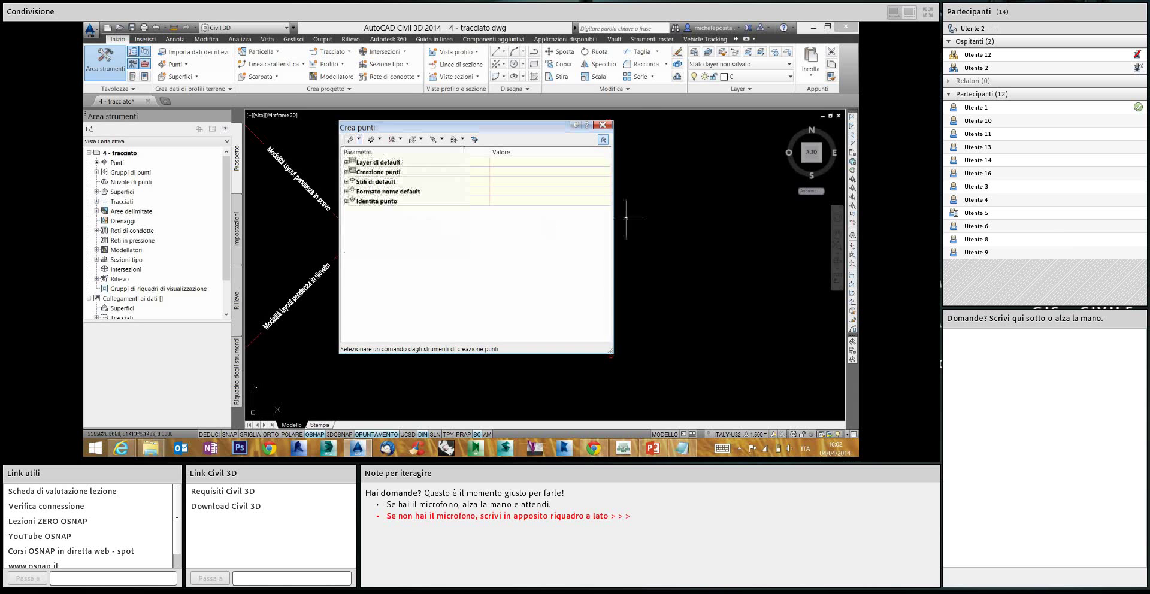
{"action": "left_click", "coordinate": [624, 448]}
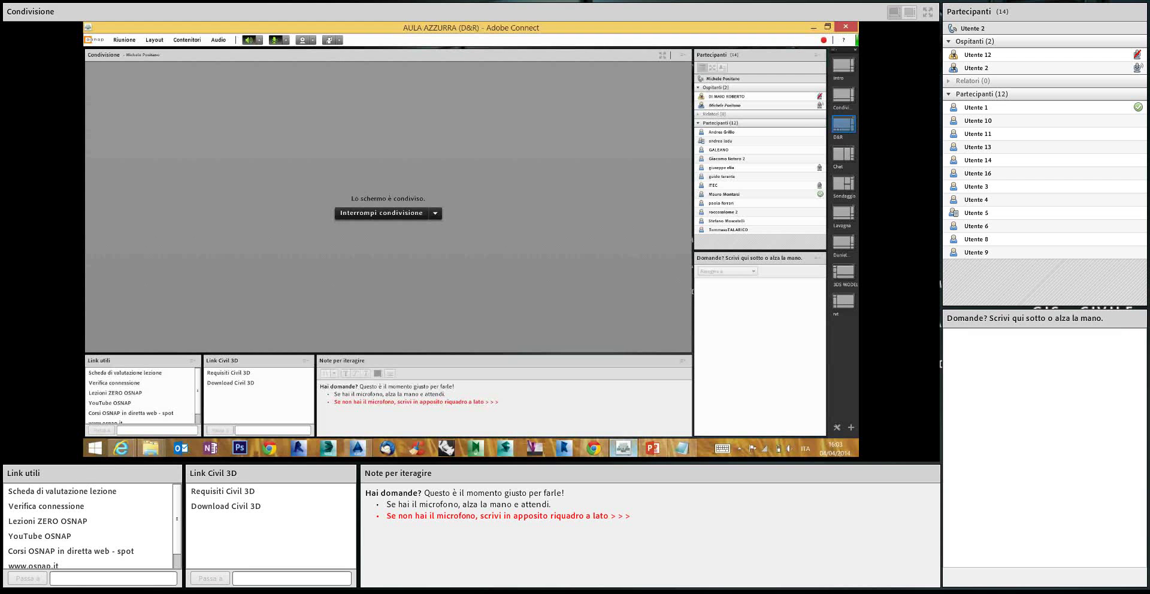
{"action": "mouse_move", "coordinate": [653, 447]}
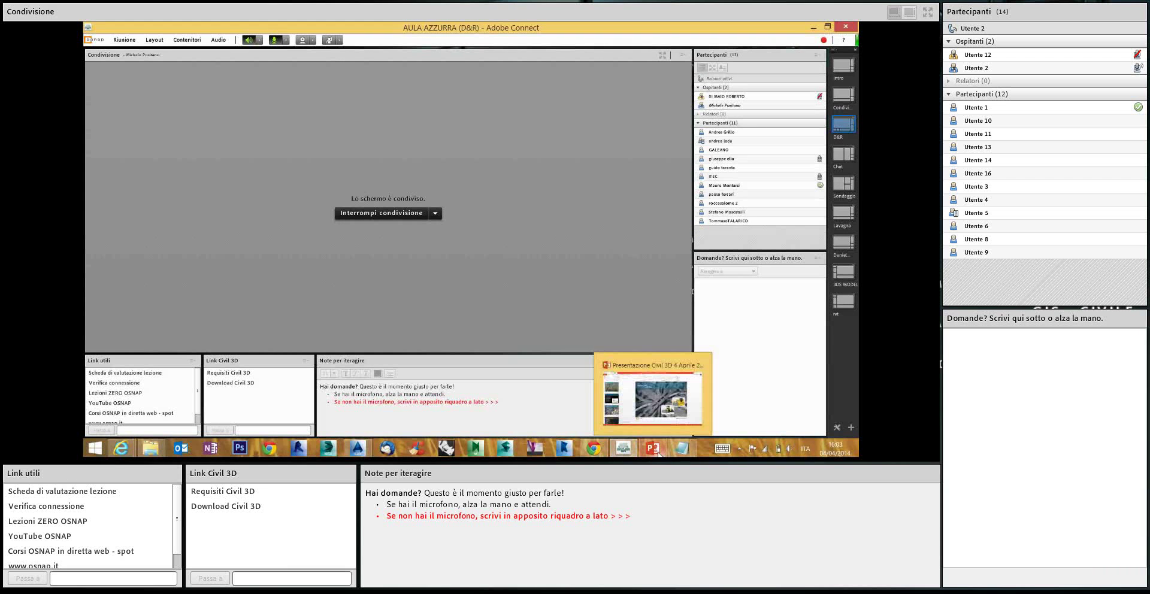
{"action": "left_click", "coordinate": [654, 398]}
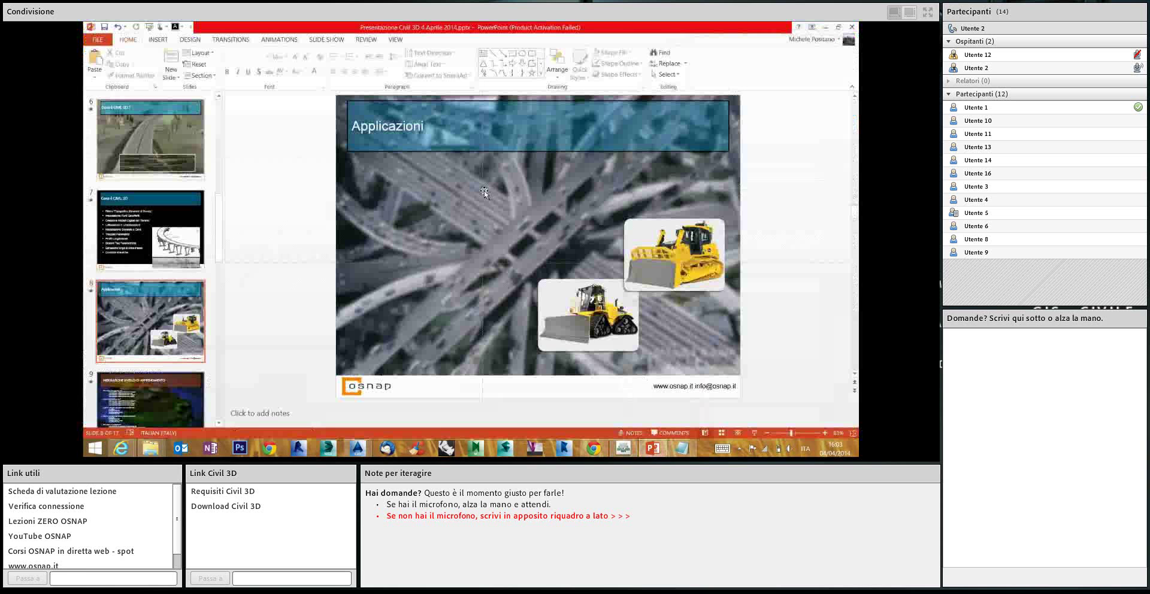
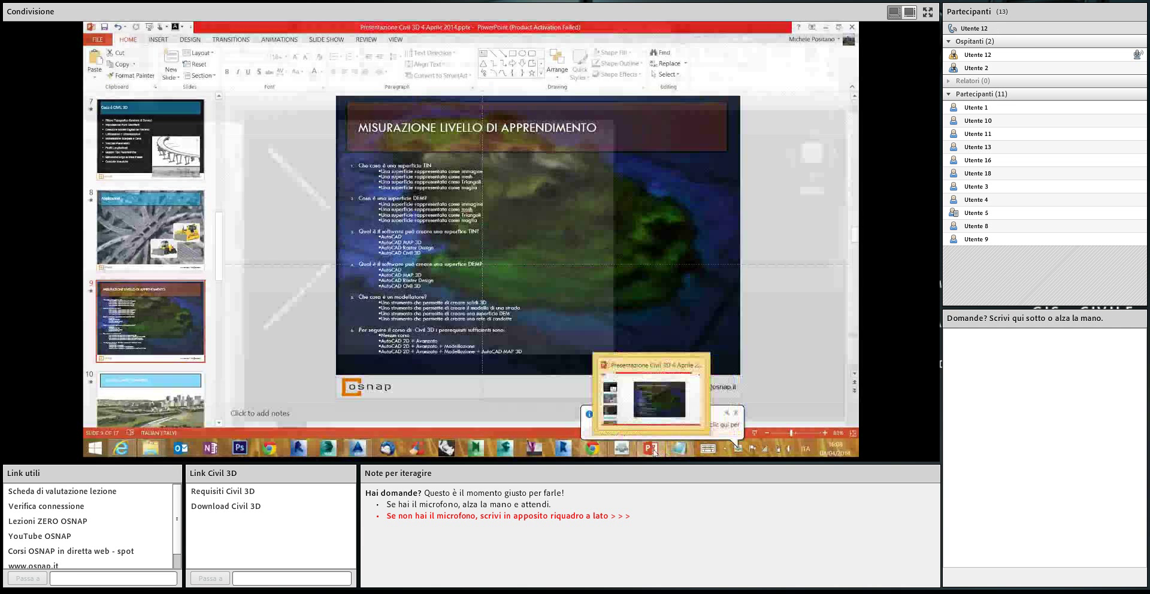
Flip the shared screen to the Civil 3D drawing and back to the PowerPoint deck
{"action": "left_click", "coordinate": [678, 449]}
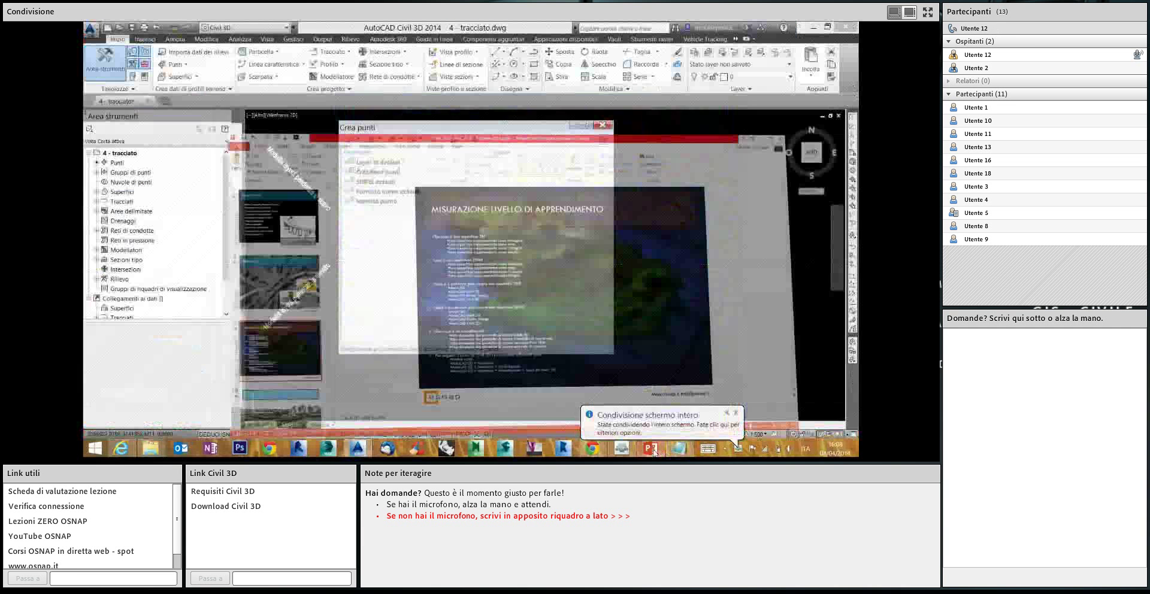
{"action": "left_click", "coordinate": [647, 451]}
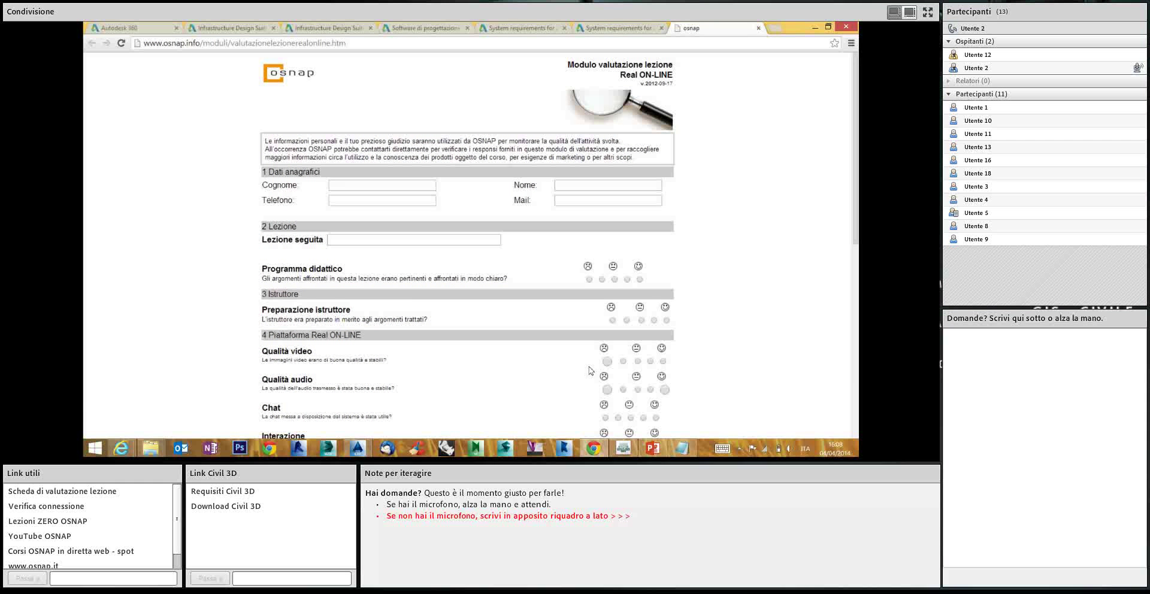
Bring the PowerPoint deck back up at the MISURAZIONE LIVELLO DI APPRENDIMENTO slide
{"action": "left_click", "coordinate": [653, 450]}
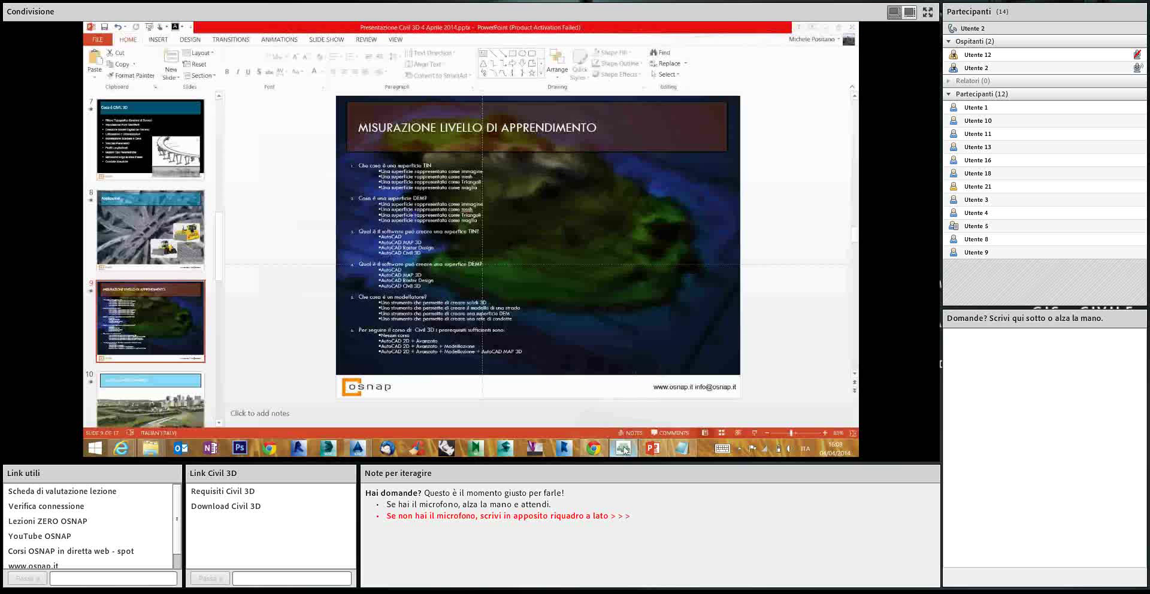
Show the Adobe Connect room, whose chat carries the OSNAP lesson-evaluation link
{"action": "left_click", "coordinate": [623, 450]}
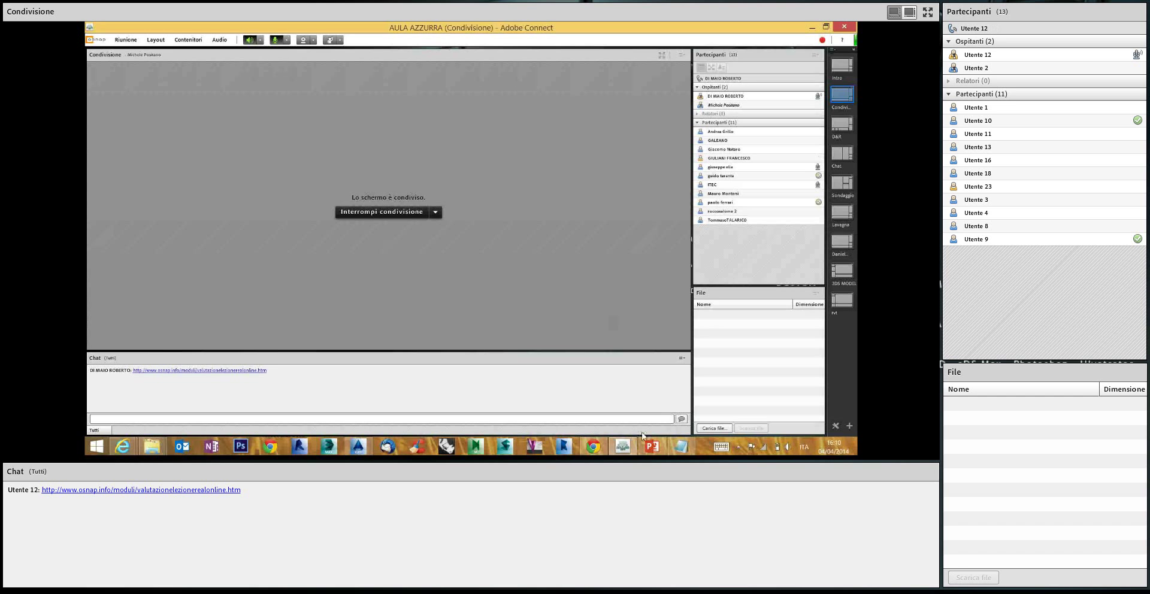
Return to PowerPoint and browse slide 10, then slide 12 'Offerta formativa'
{"action": "left_click", "coordinate": [653, 447]}
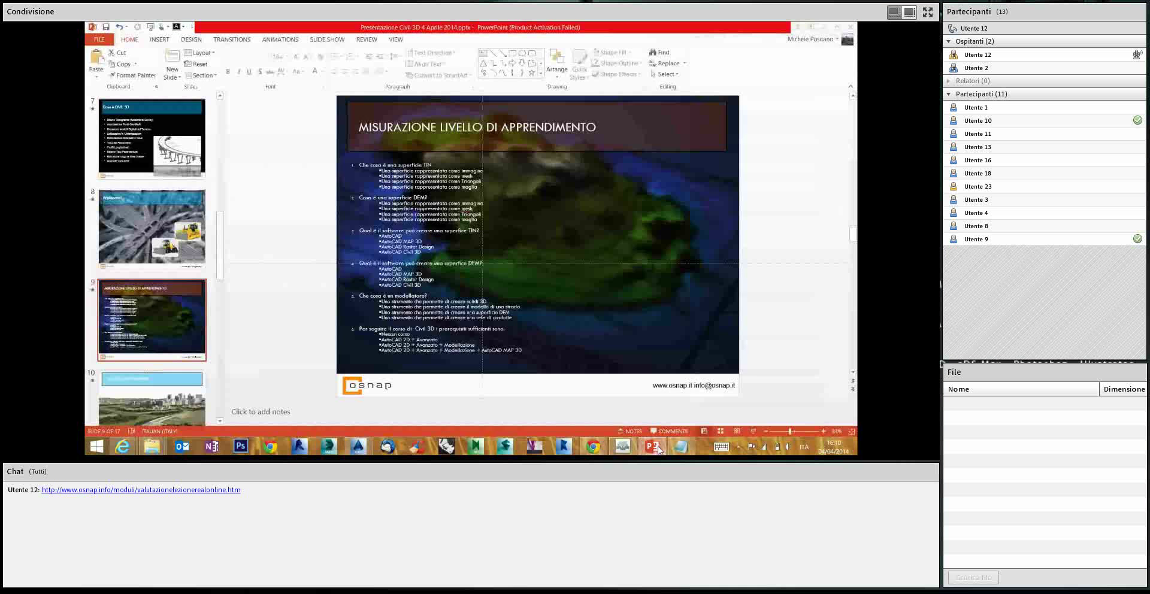
{"action": "left_click", "coordinate": [166, 396]}
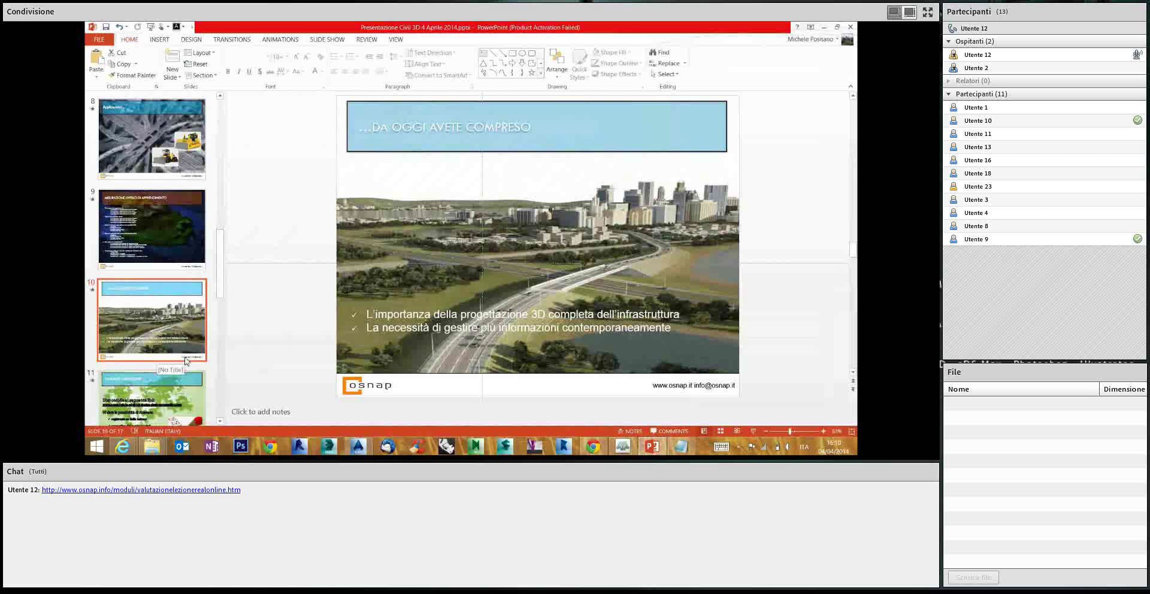
{"action": "scroll", "coordinate": [185, 358], "scroll_direction": "down", "scroll_amount": 2}
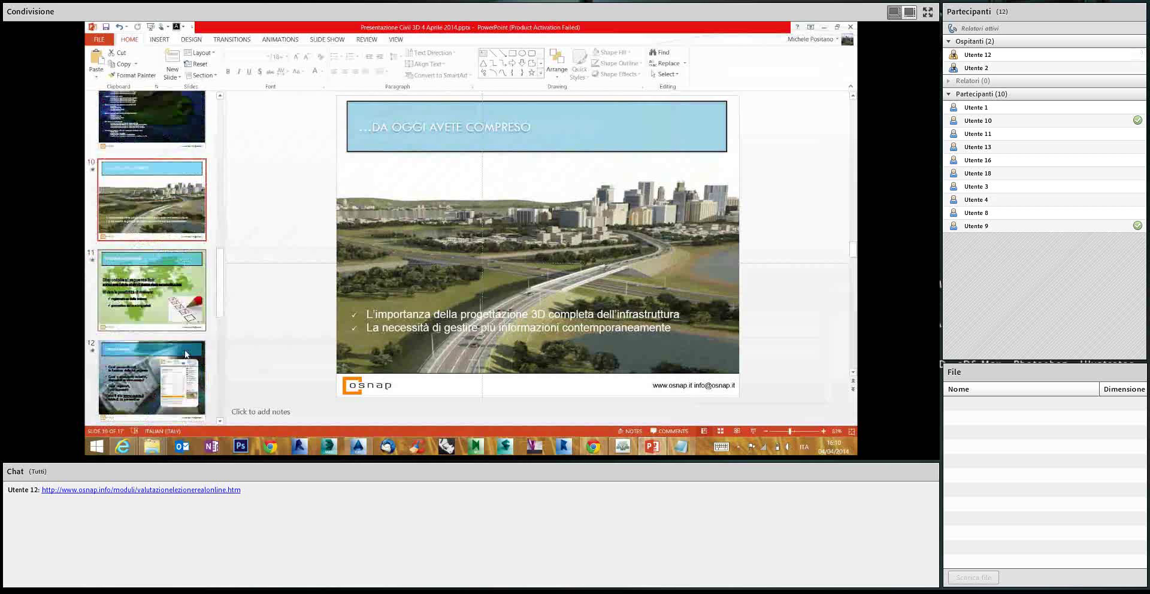
{"action": "left_click", "coordinate": [168, 325]}
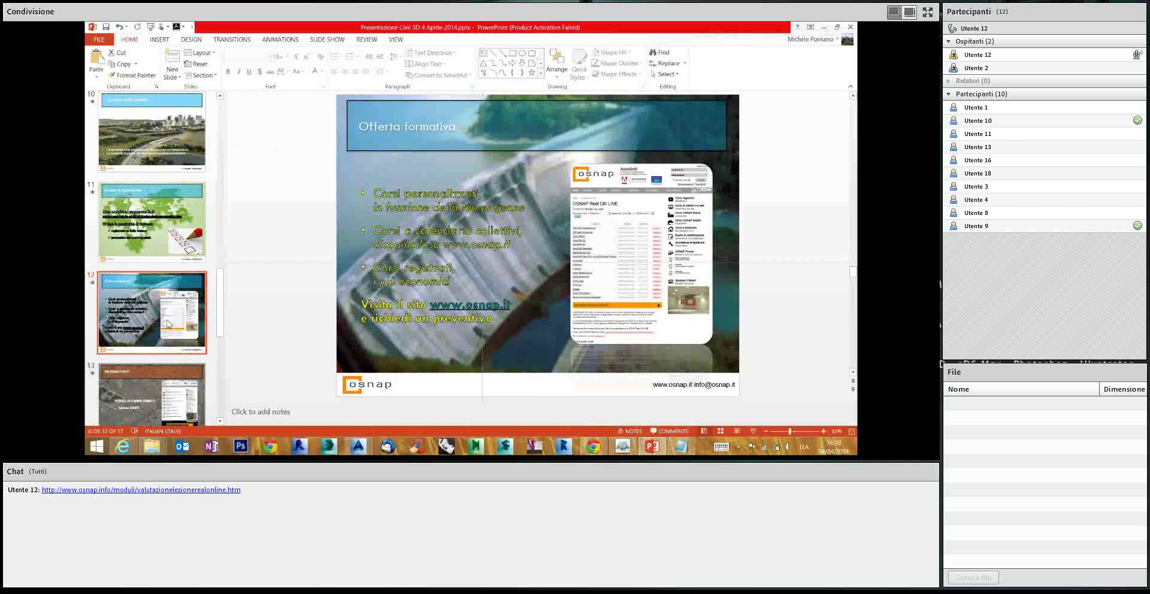
Check the meeting window, then return and select slide 14 'NUOVO! Abbonamento OSNAP'
{"action": "left_click", "coordinate": [626, 448]}
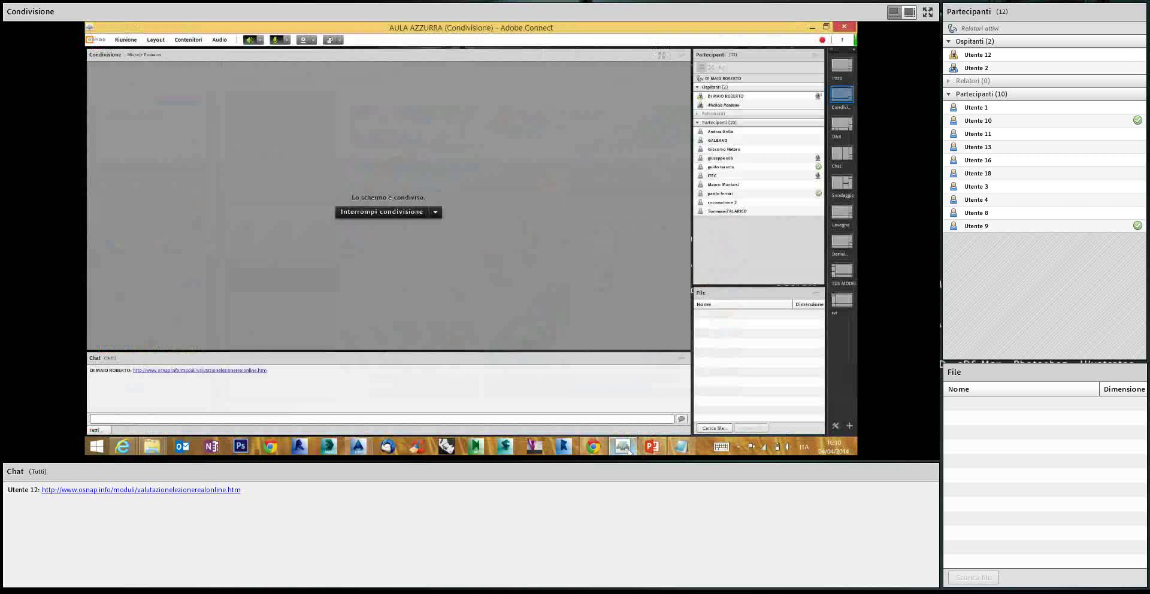
{"action": "left_click", "coordinate": [659, 450]}
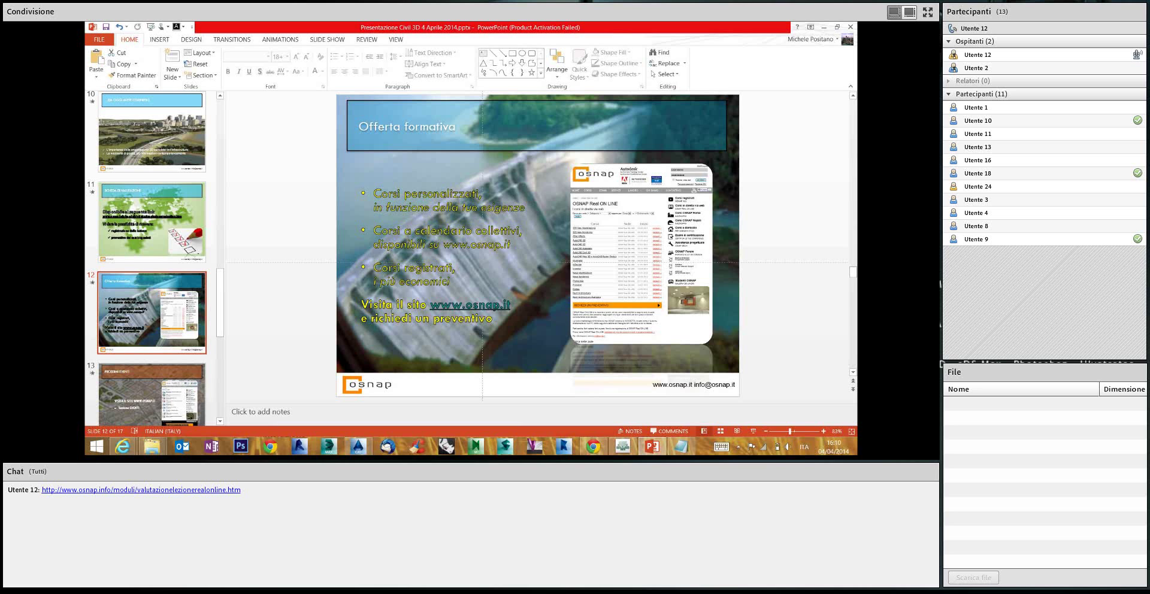
{"action": "scroll", "coordinate": [135, 298], "scroll_direction": "down", "scroll_amount": 5}
{"action": "scroll", "coordinate": [136, 298], "scroll_direction": "down", "scroll_amount": 1}
{"action": "left_click", "coordinate": [173, 327]}
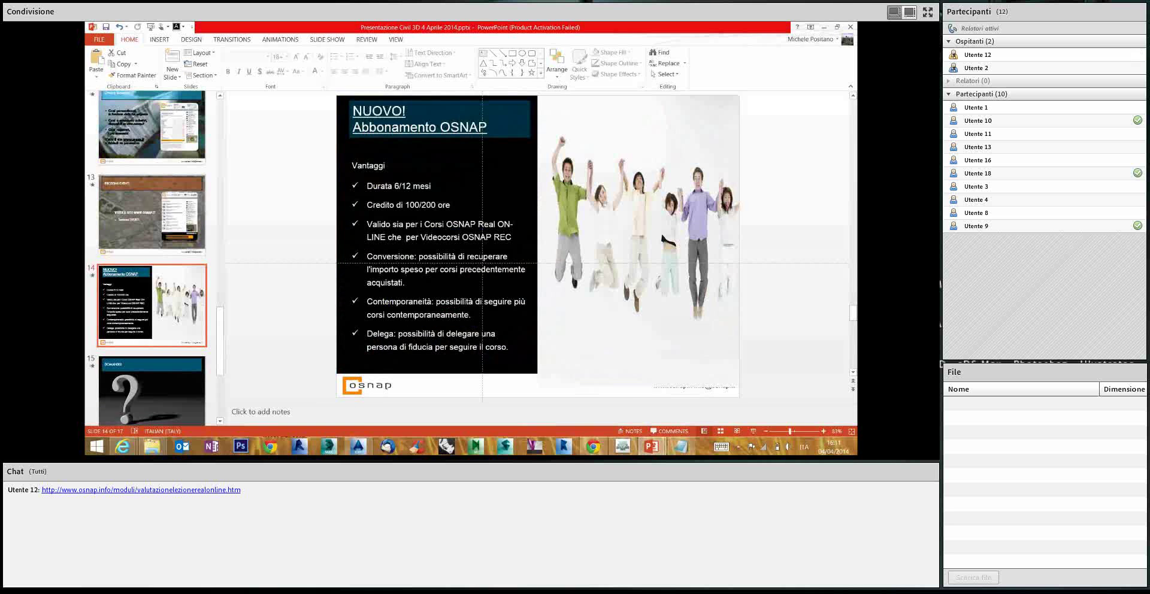
Start the full-screen slide show from slide 14 with Shift+F5
{"action": "key", "text": "shift+F5"}
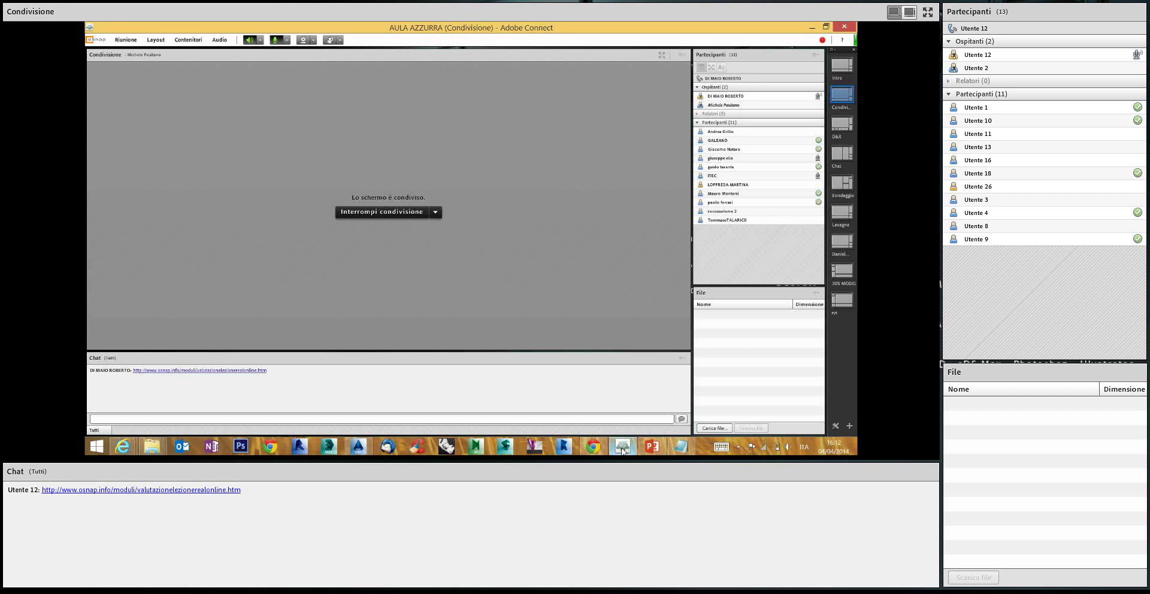
Rerun the slide show from slide 14, then switch to the AULA AZZURRA room
{"action": "left_click", "coordinate": [655, 453]}
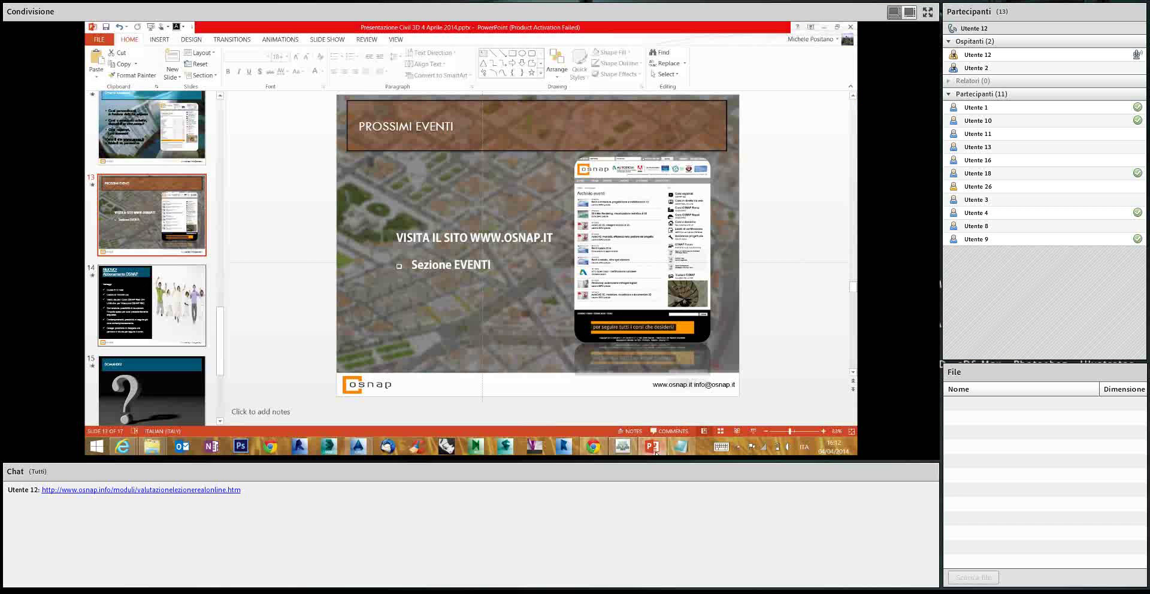
{"action": "left_click", "coordinate": [175, 319]}
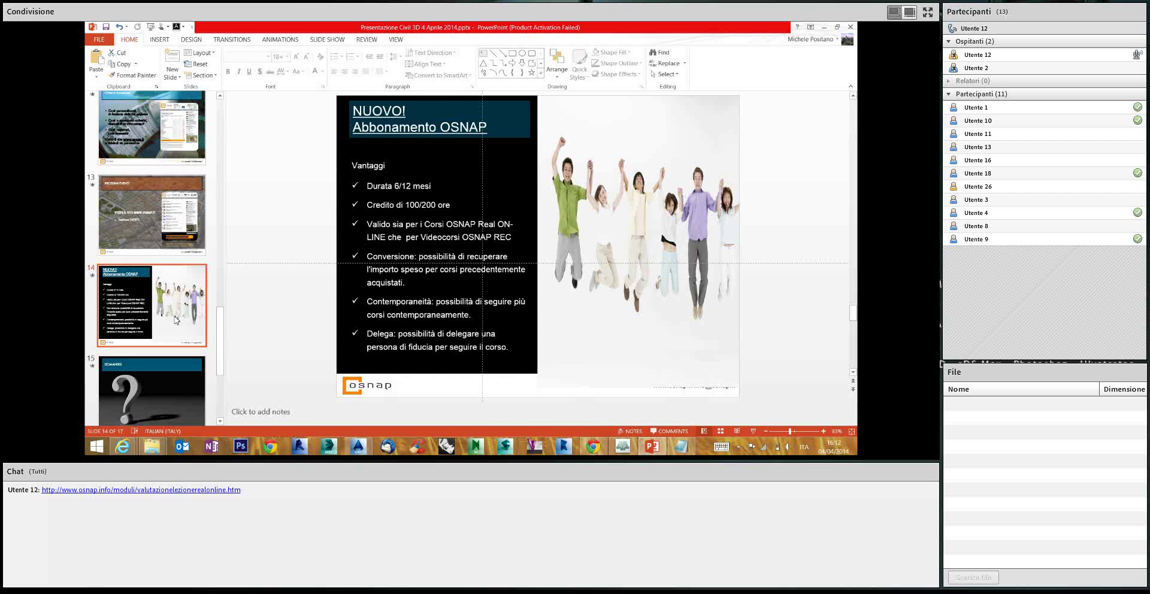
{"action": "key", "text": "shift+F5"}
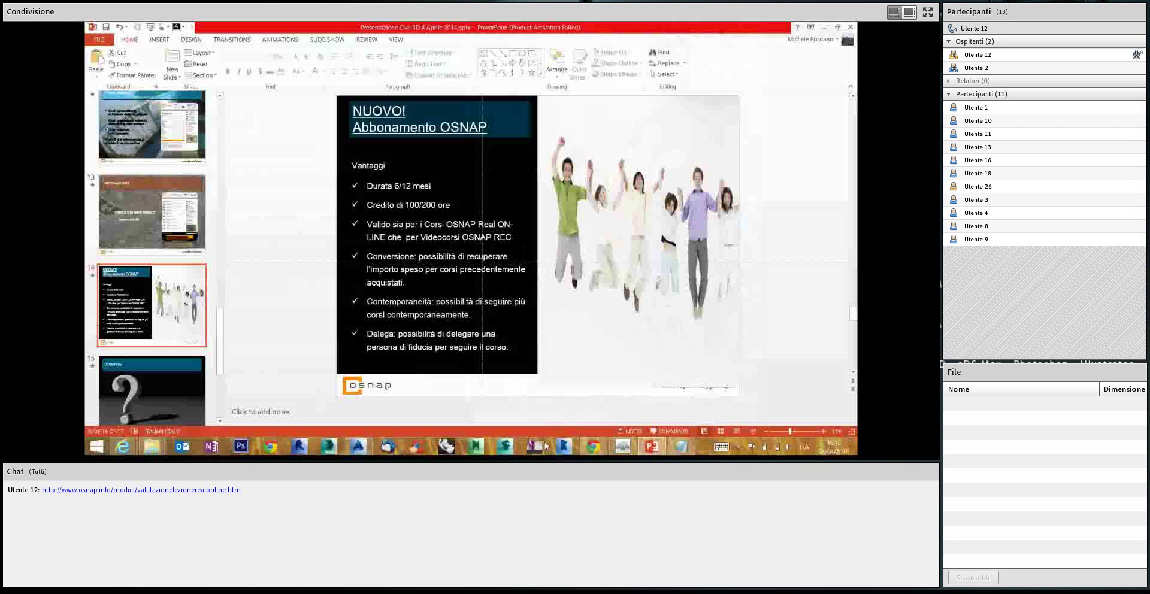
{"action": "left_click", "coordinate": [621, 451]}
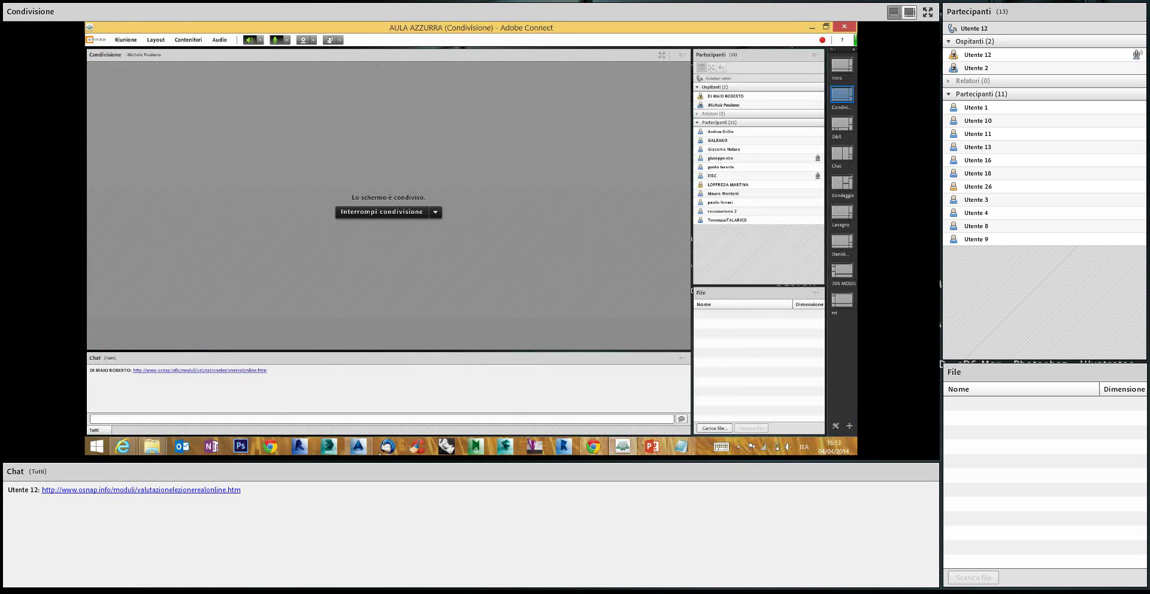
In Civil 3D, close Crea punti and open Esempio Scavo.dwg from 6-Esempi Civil 3D - ITA
{"action": "left_click", "coordinate": [358, 447]}
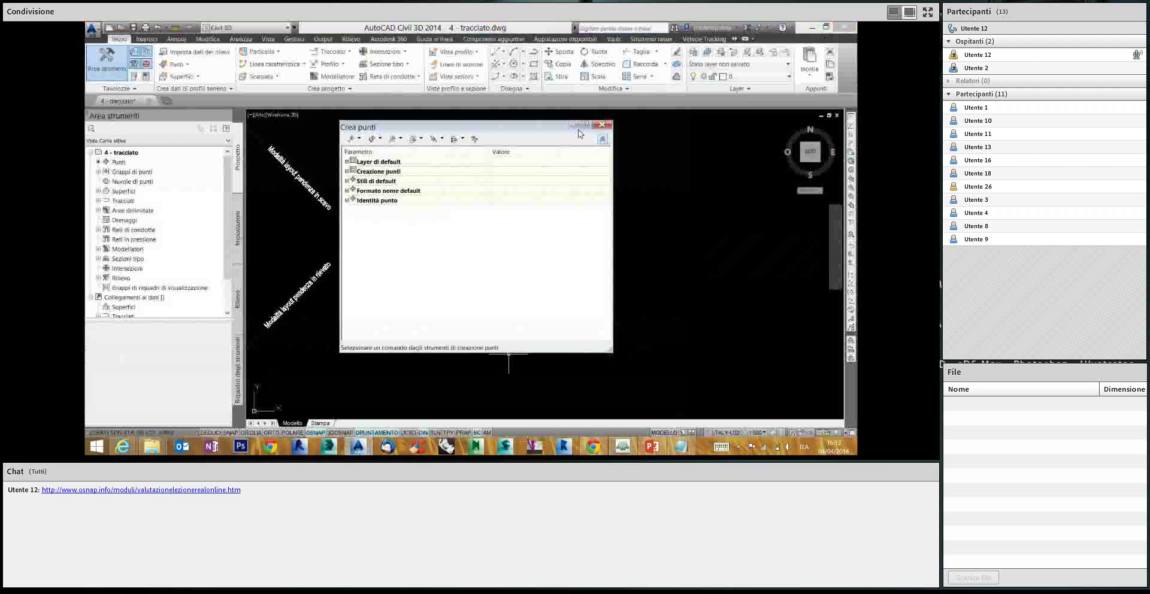
{"action": "left_click", "coordinate": [602, 124]}
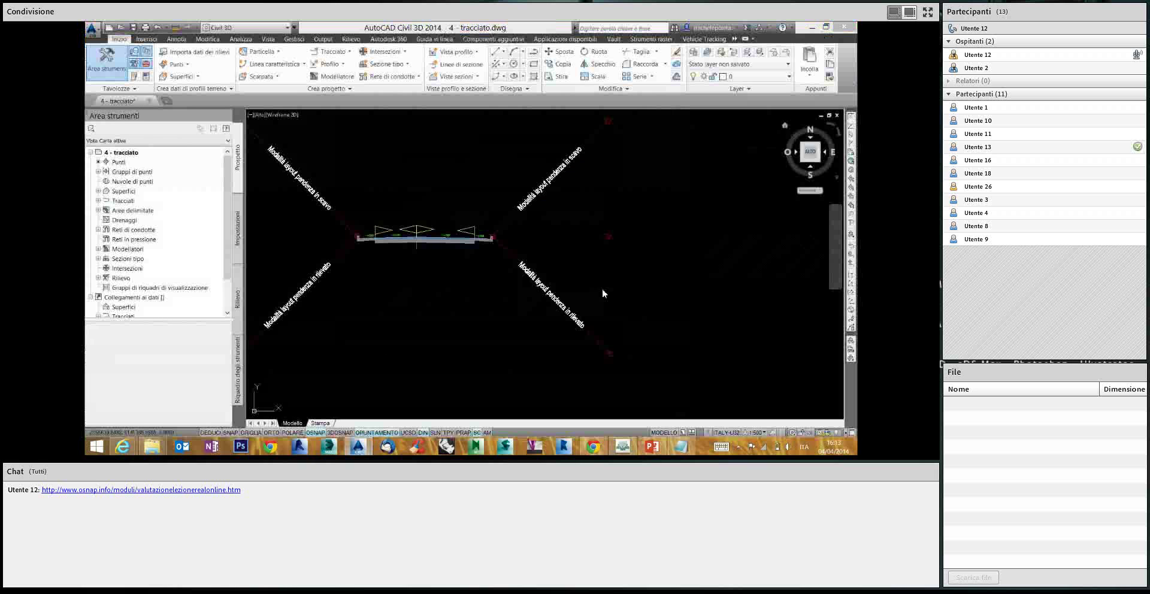
{"action": "mouse_move", "coordinate": [151, 447]}
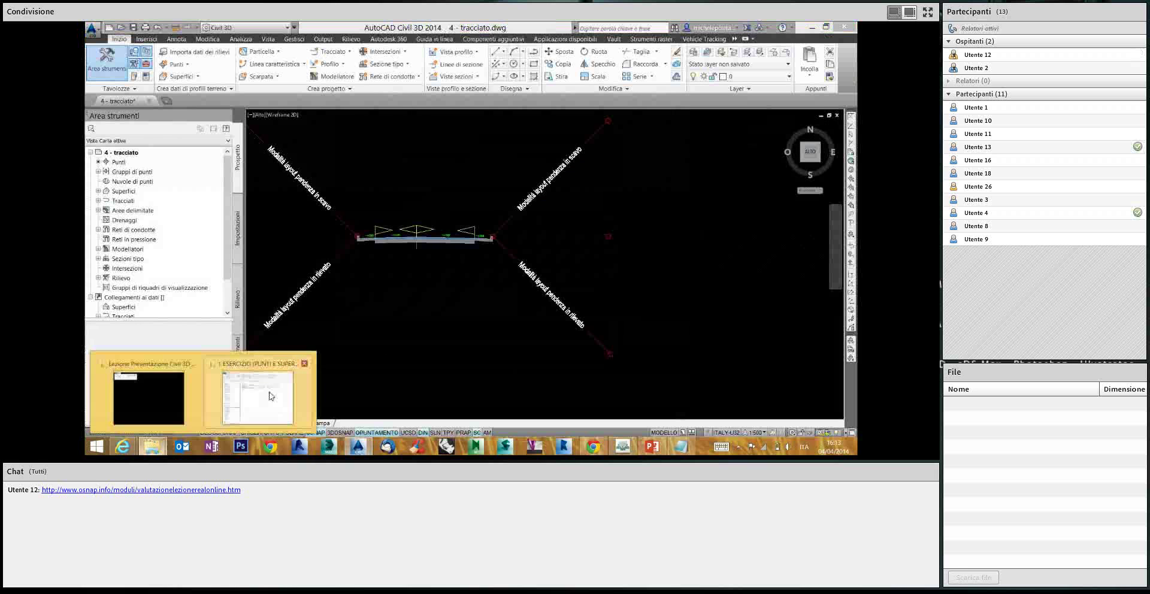
{"action": "left_click", "coordinate": [271, 396]}
{"action": "left_click", "coordinate": [416, 144]}
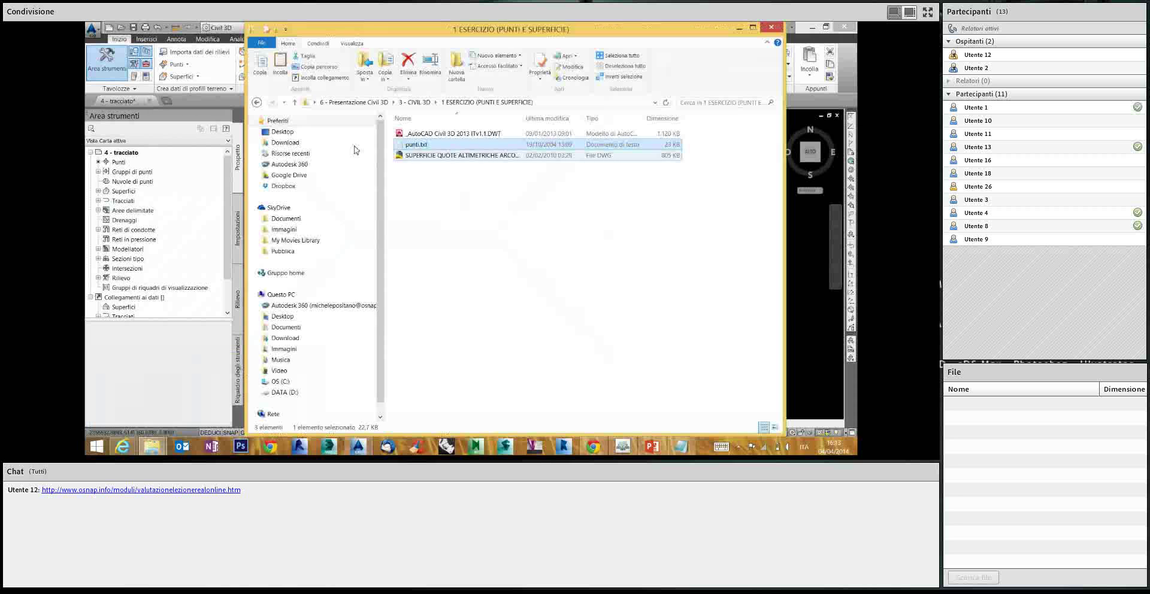
{"action": "key", "text": "BackSpace"}
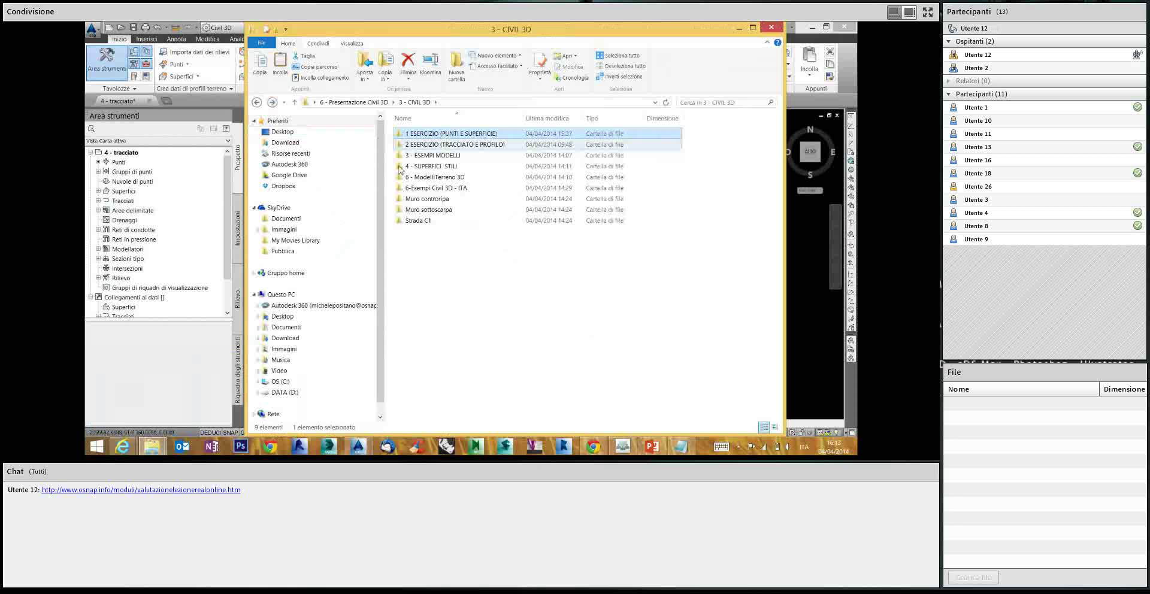
{"action": "double_click", "coordinate": [434, 187]}
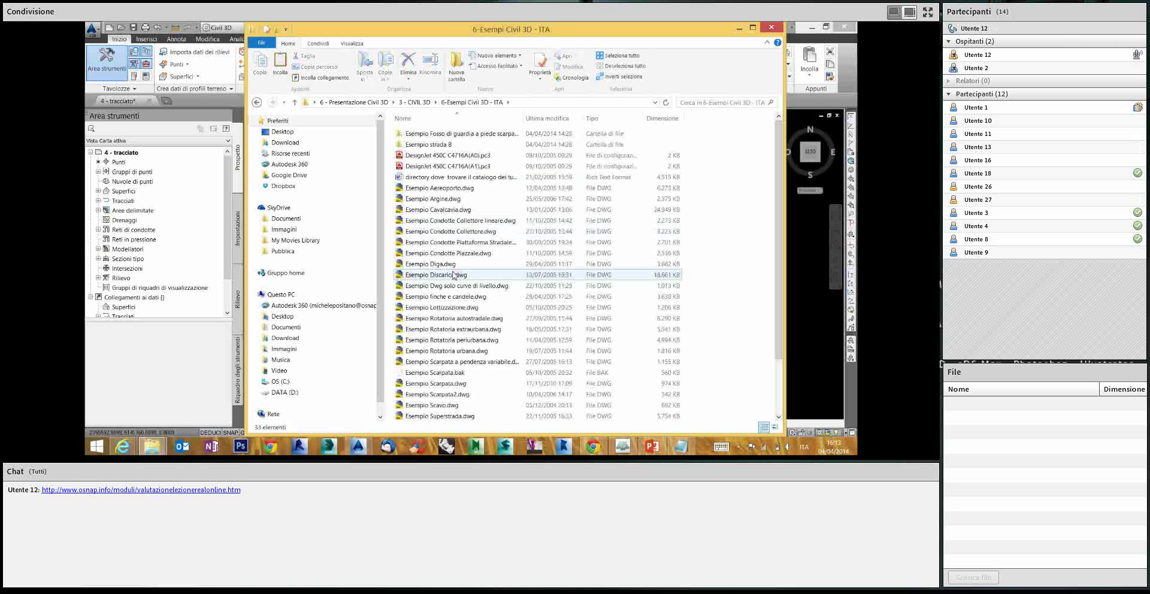
{"action": "double_click", "coordinate": [445, 407]}
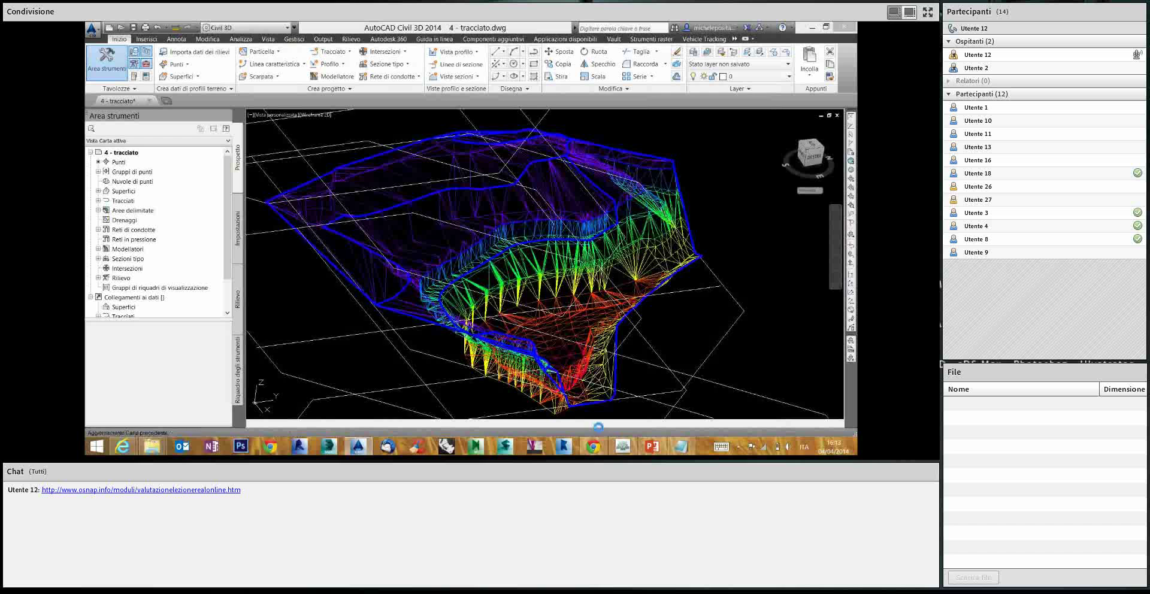
Dismiss the older-version drawing warning, then return the shared screen to PowerPoint
{"action": "left_click", "coordinate": [623, 448]}
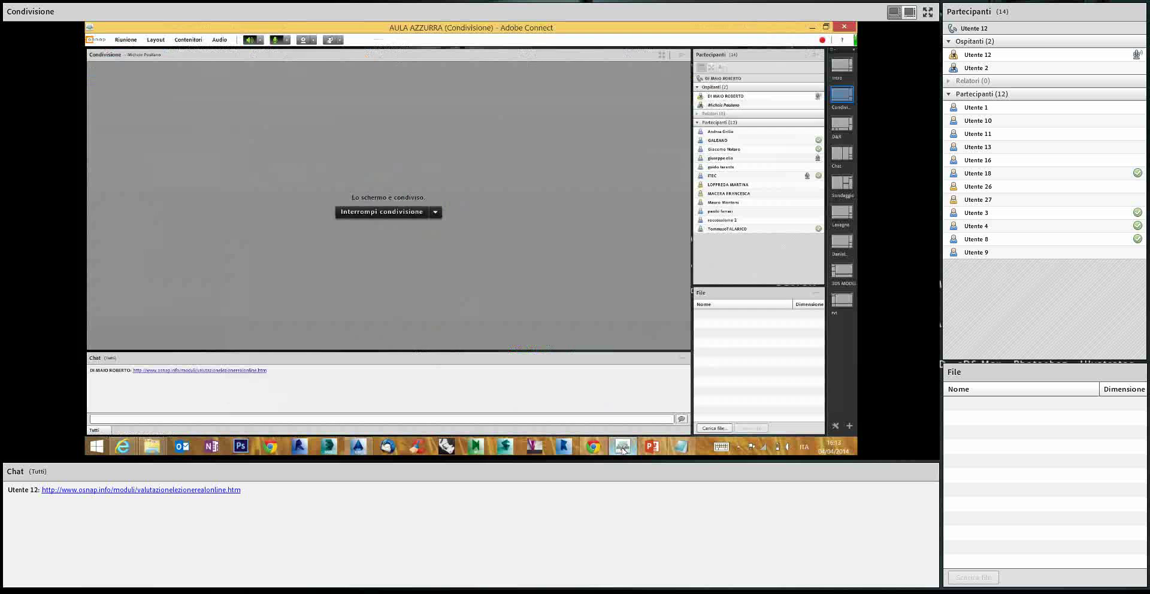
{"action": "left_click", "coordinate": [623, 448]}
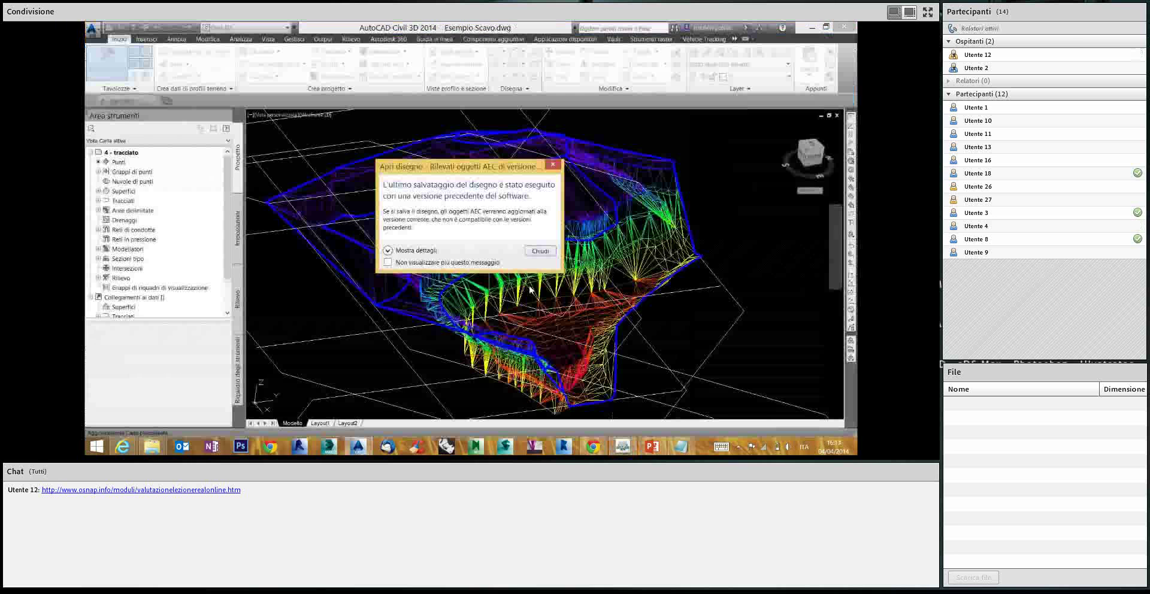
{"action": "left_click", "coordinate": [541, 250]}
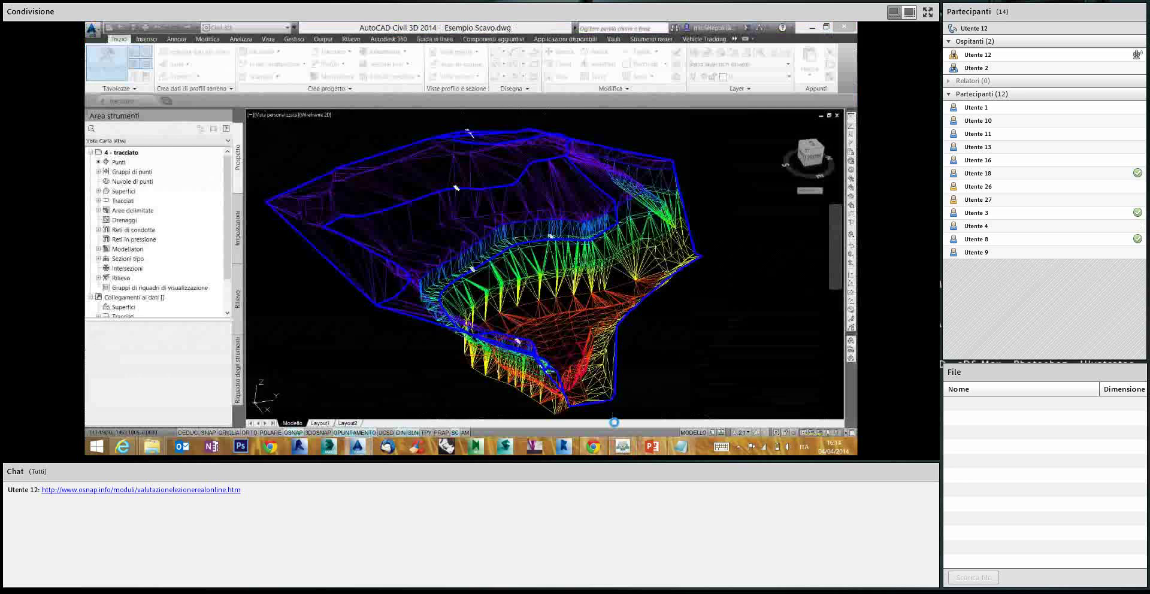
{"action": "left_click", "coordinate": [651, 448]}
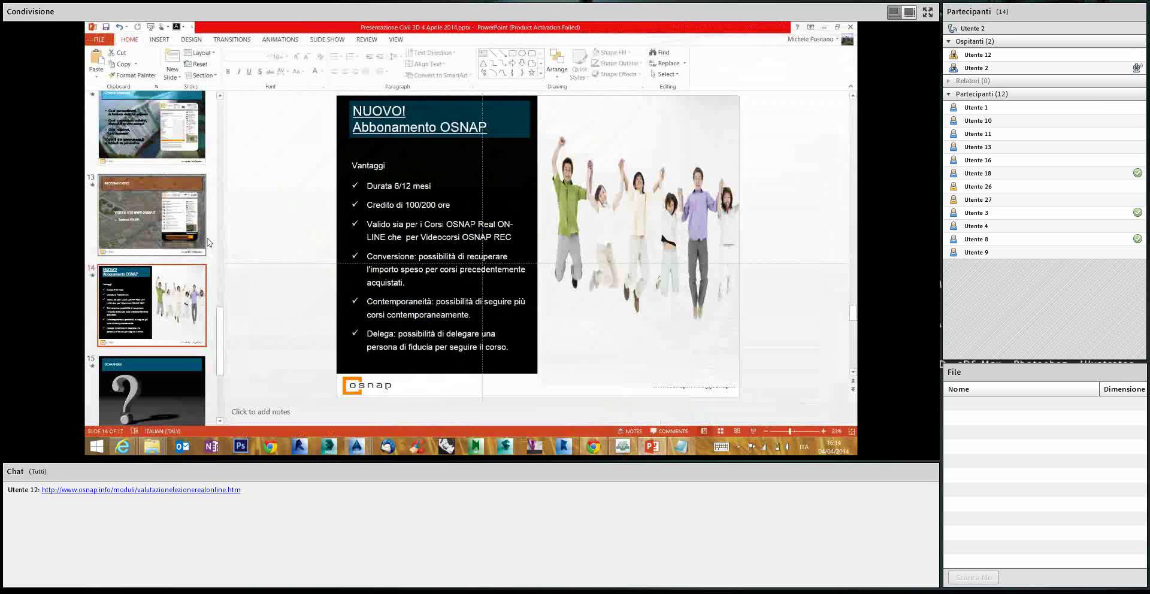
Present slide 16 'Case Studies' through the closing GRAZIE slide, then return to Adobe Connect
{"action": "scroll", "coordinate": [197, 307], "scroll_direction": "down", "scroll_amount": 3}
{"action": "left_click", "coordinate": [179, 337]}
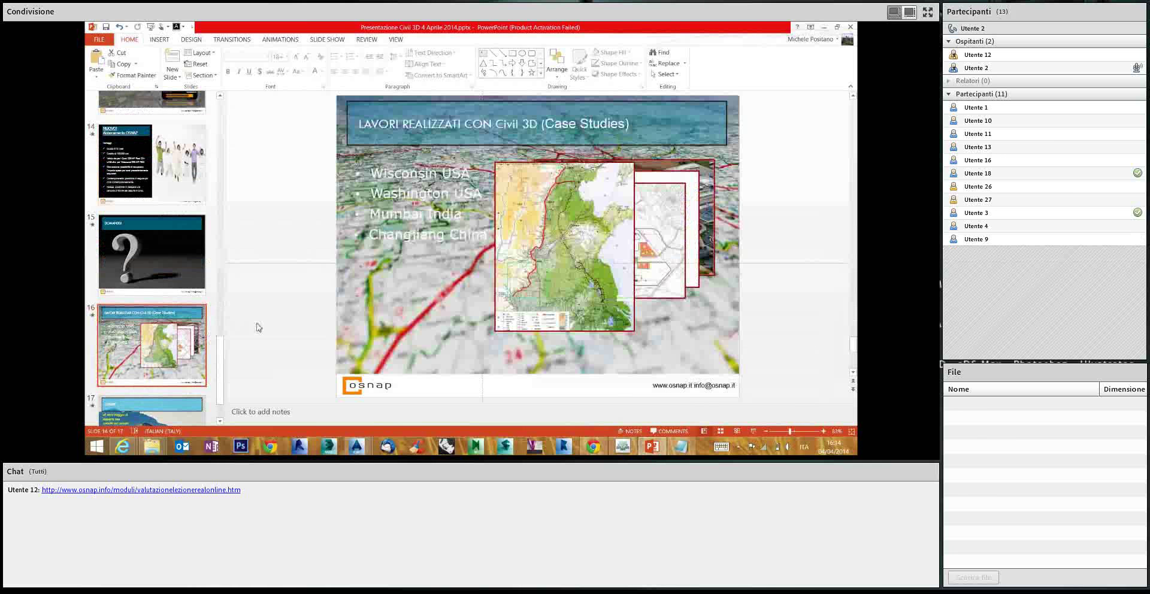
{"action": "key", "text": "shift+F5"}
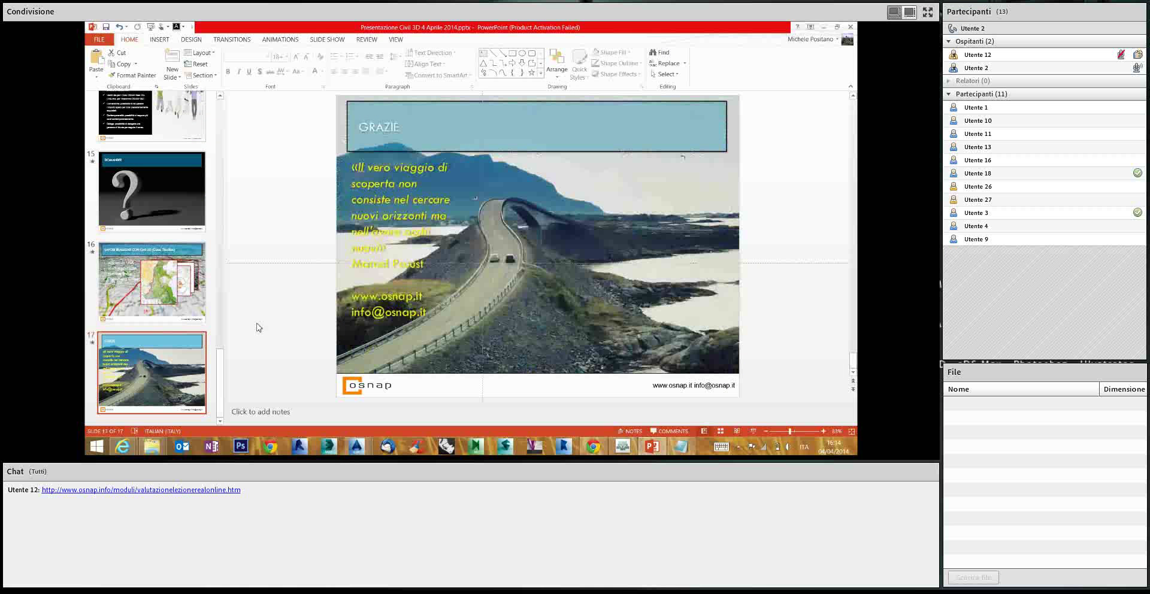
{"action": "left_click", "coordinate": [627, 449]}
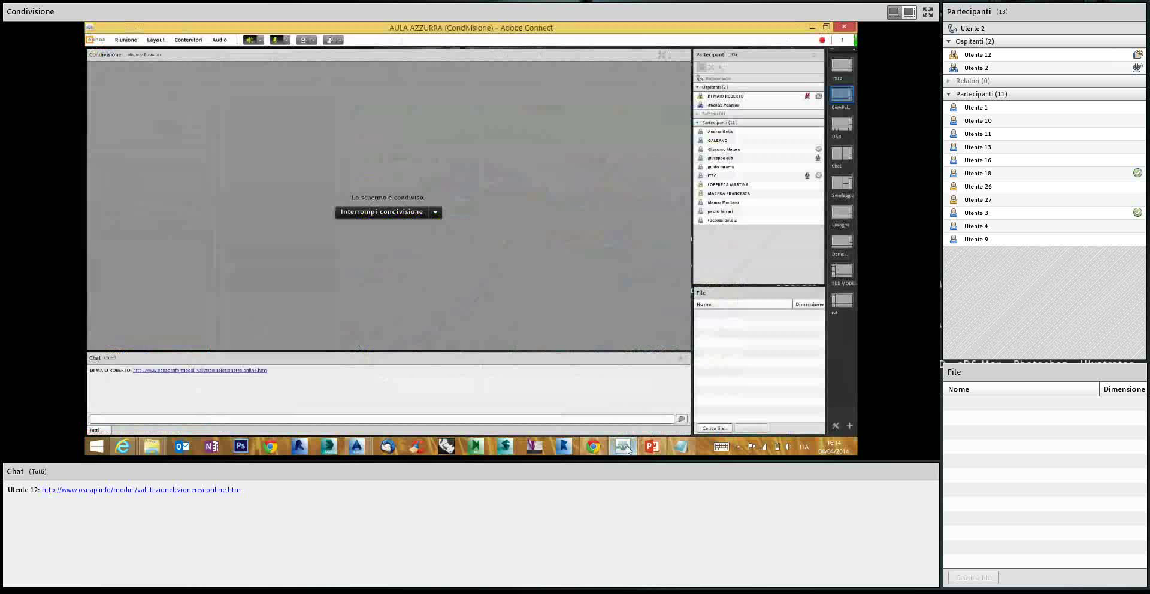